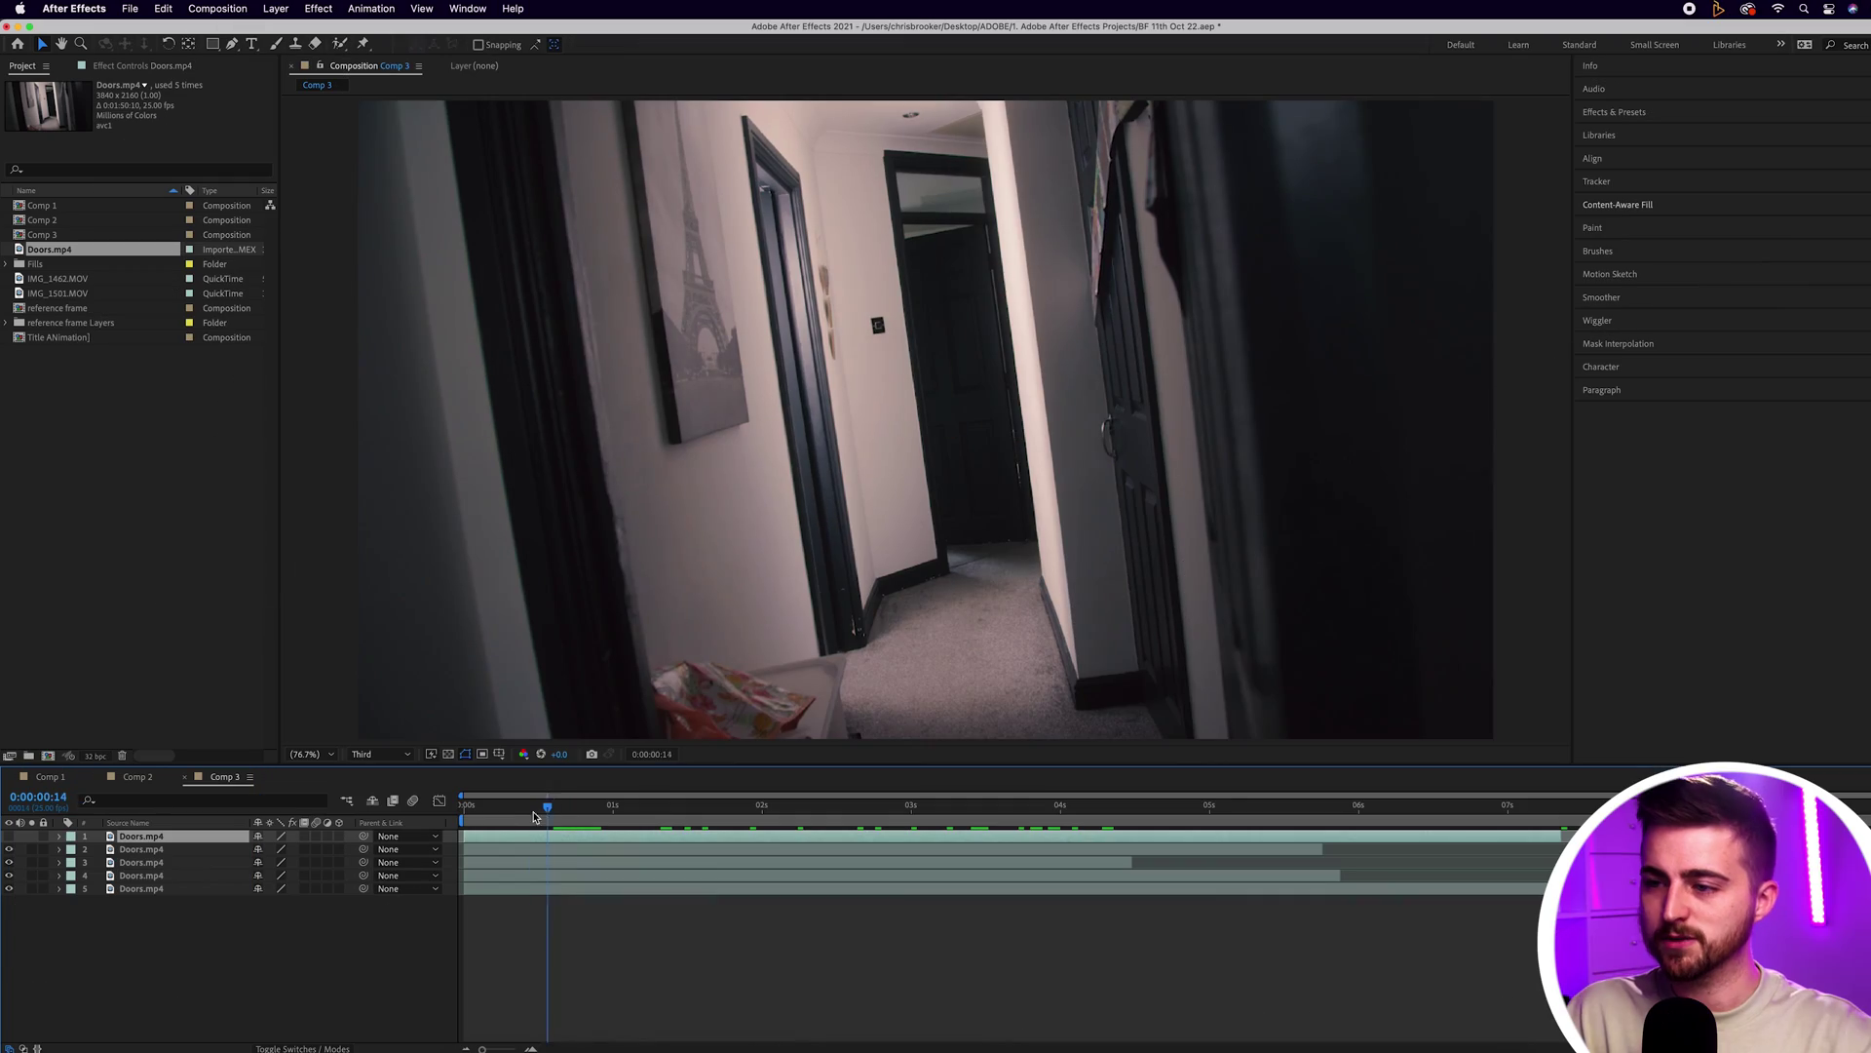
Solo the first four Doors.mp4 layers one at a time and scrub through the footage of each
left_click_drag(608, 817, 464, 809)
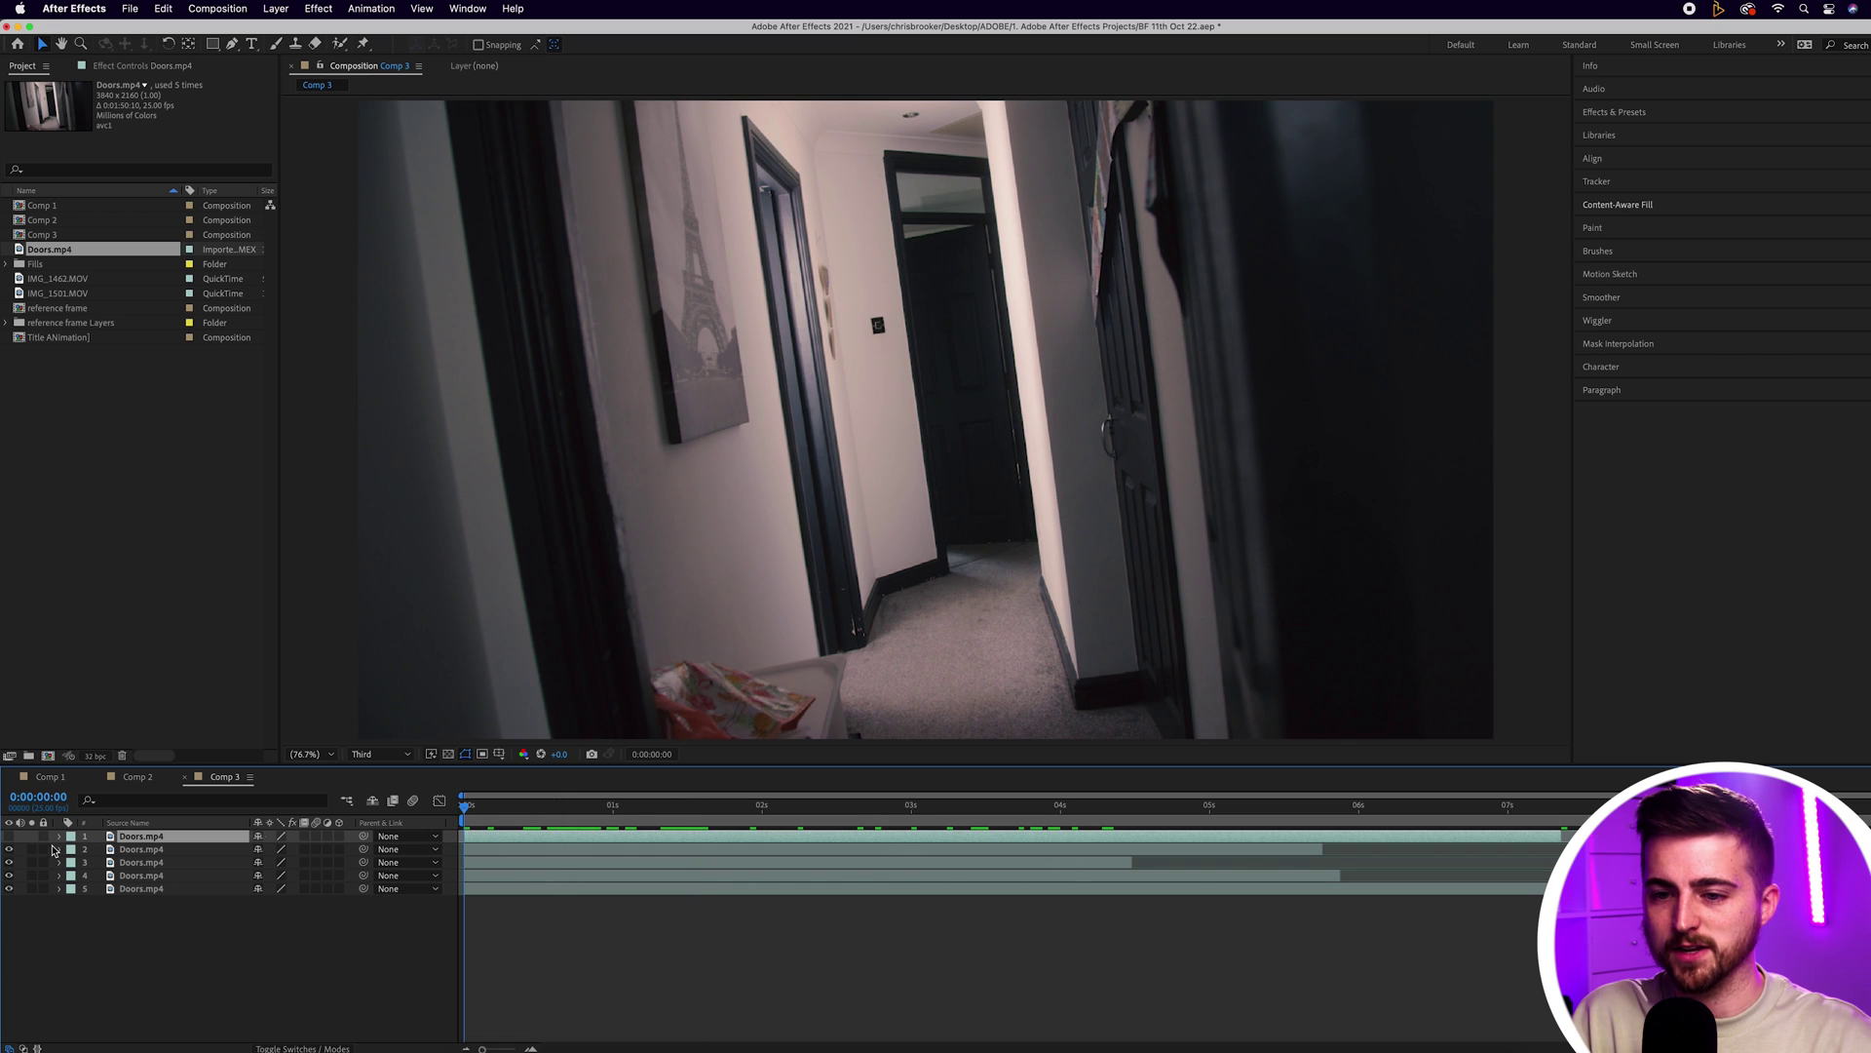
left_click(31, 836)
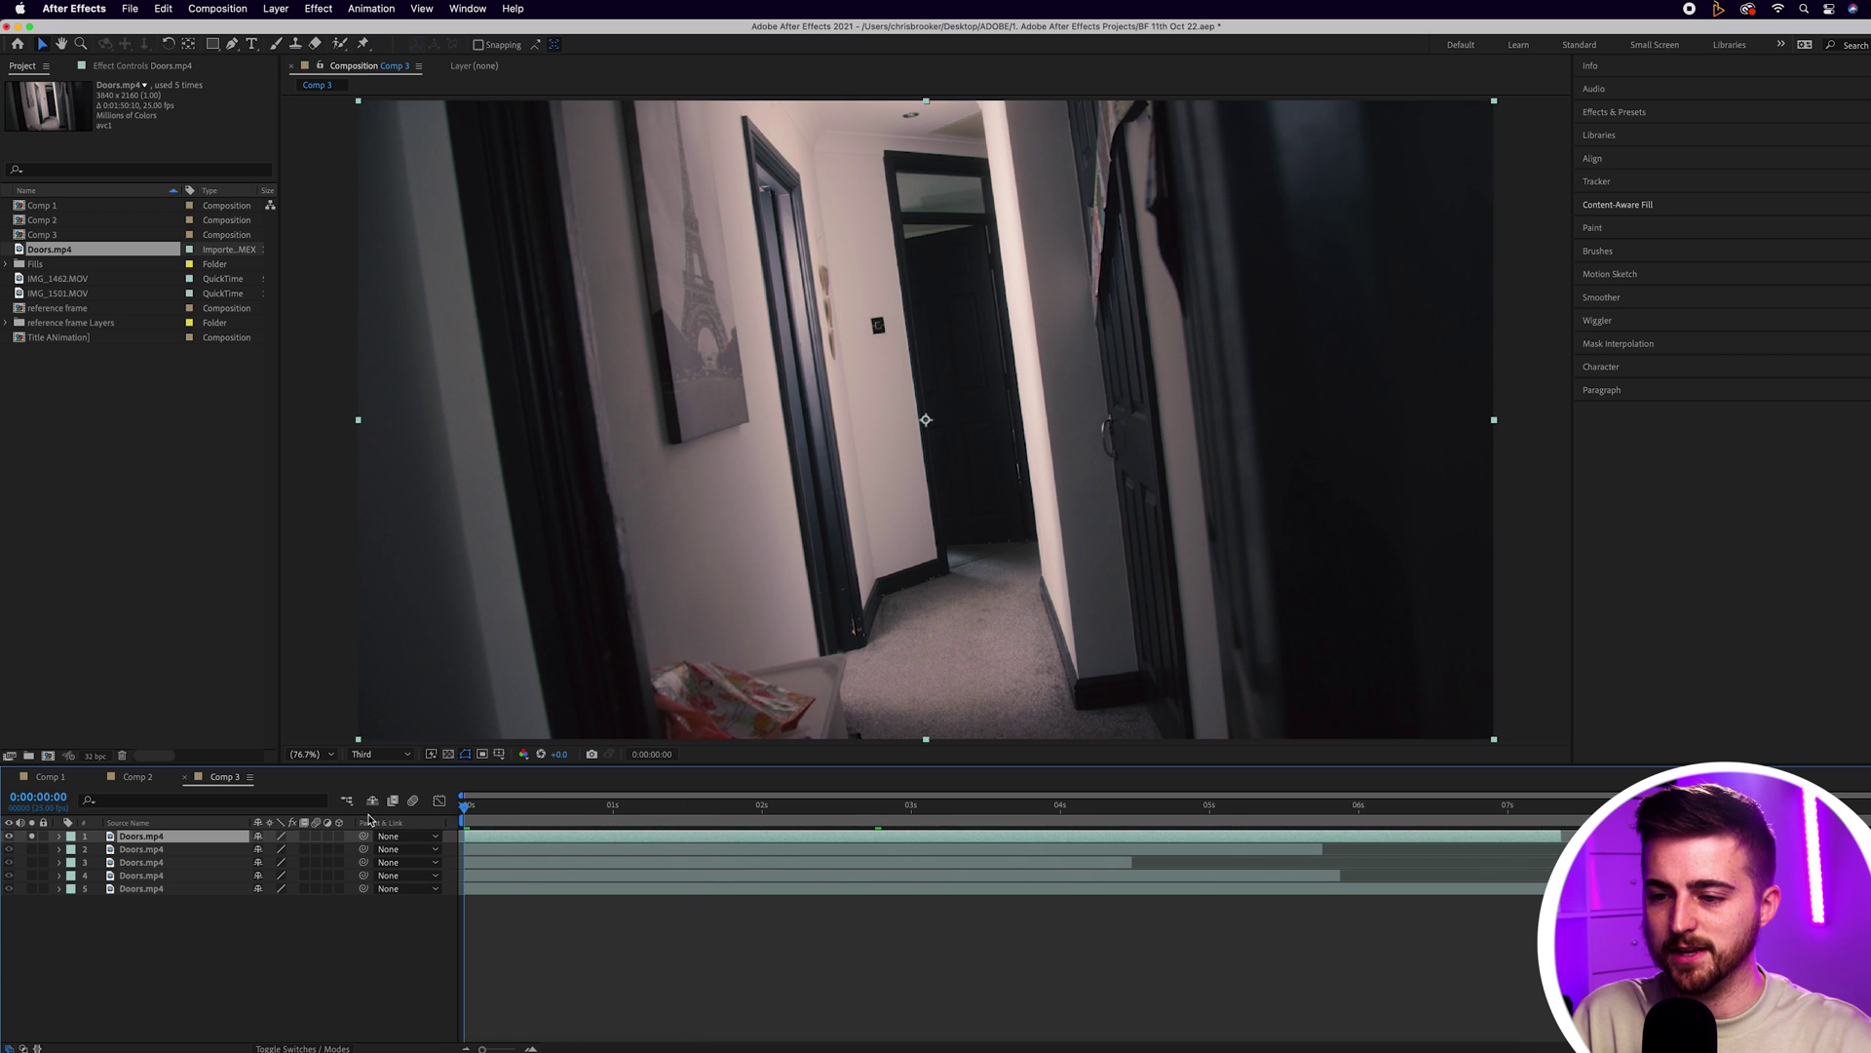
left_click_drag(464, 812, 1447, 797)
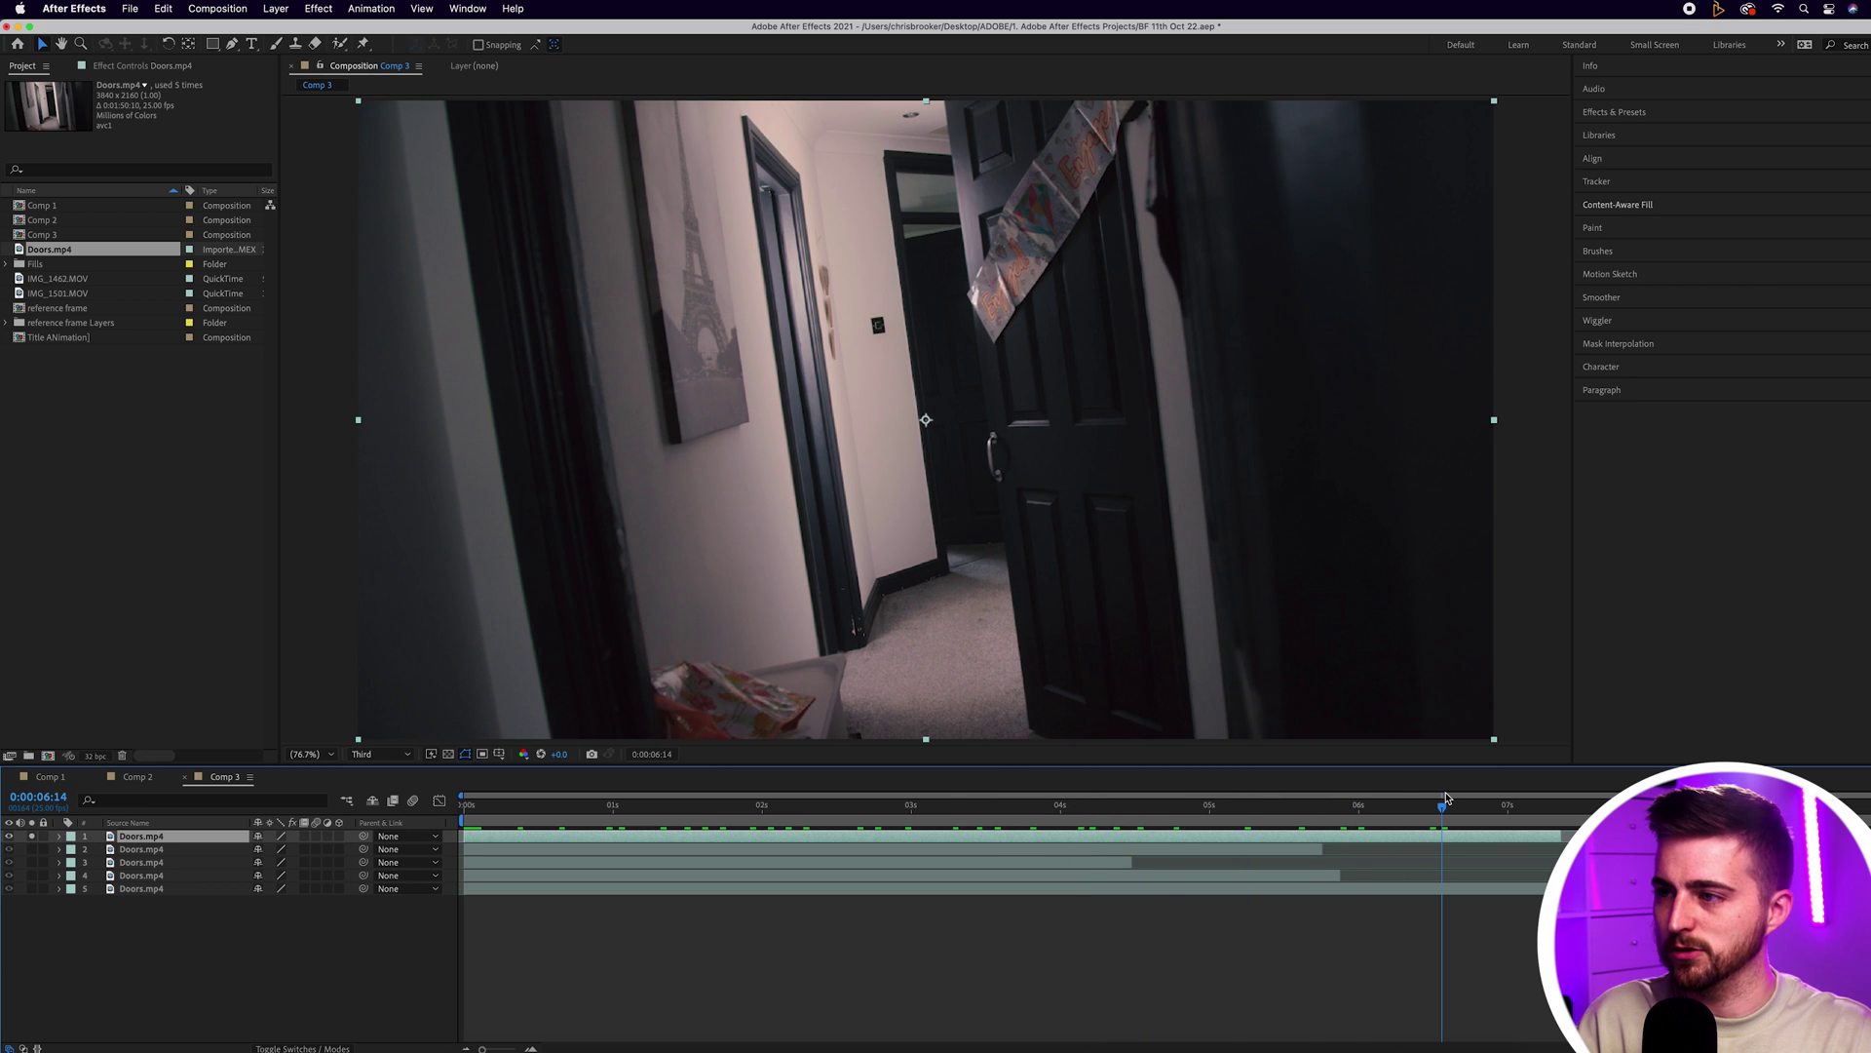
left_click(31, 849)
left_click(543, 821)
key("space")
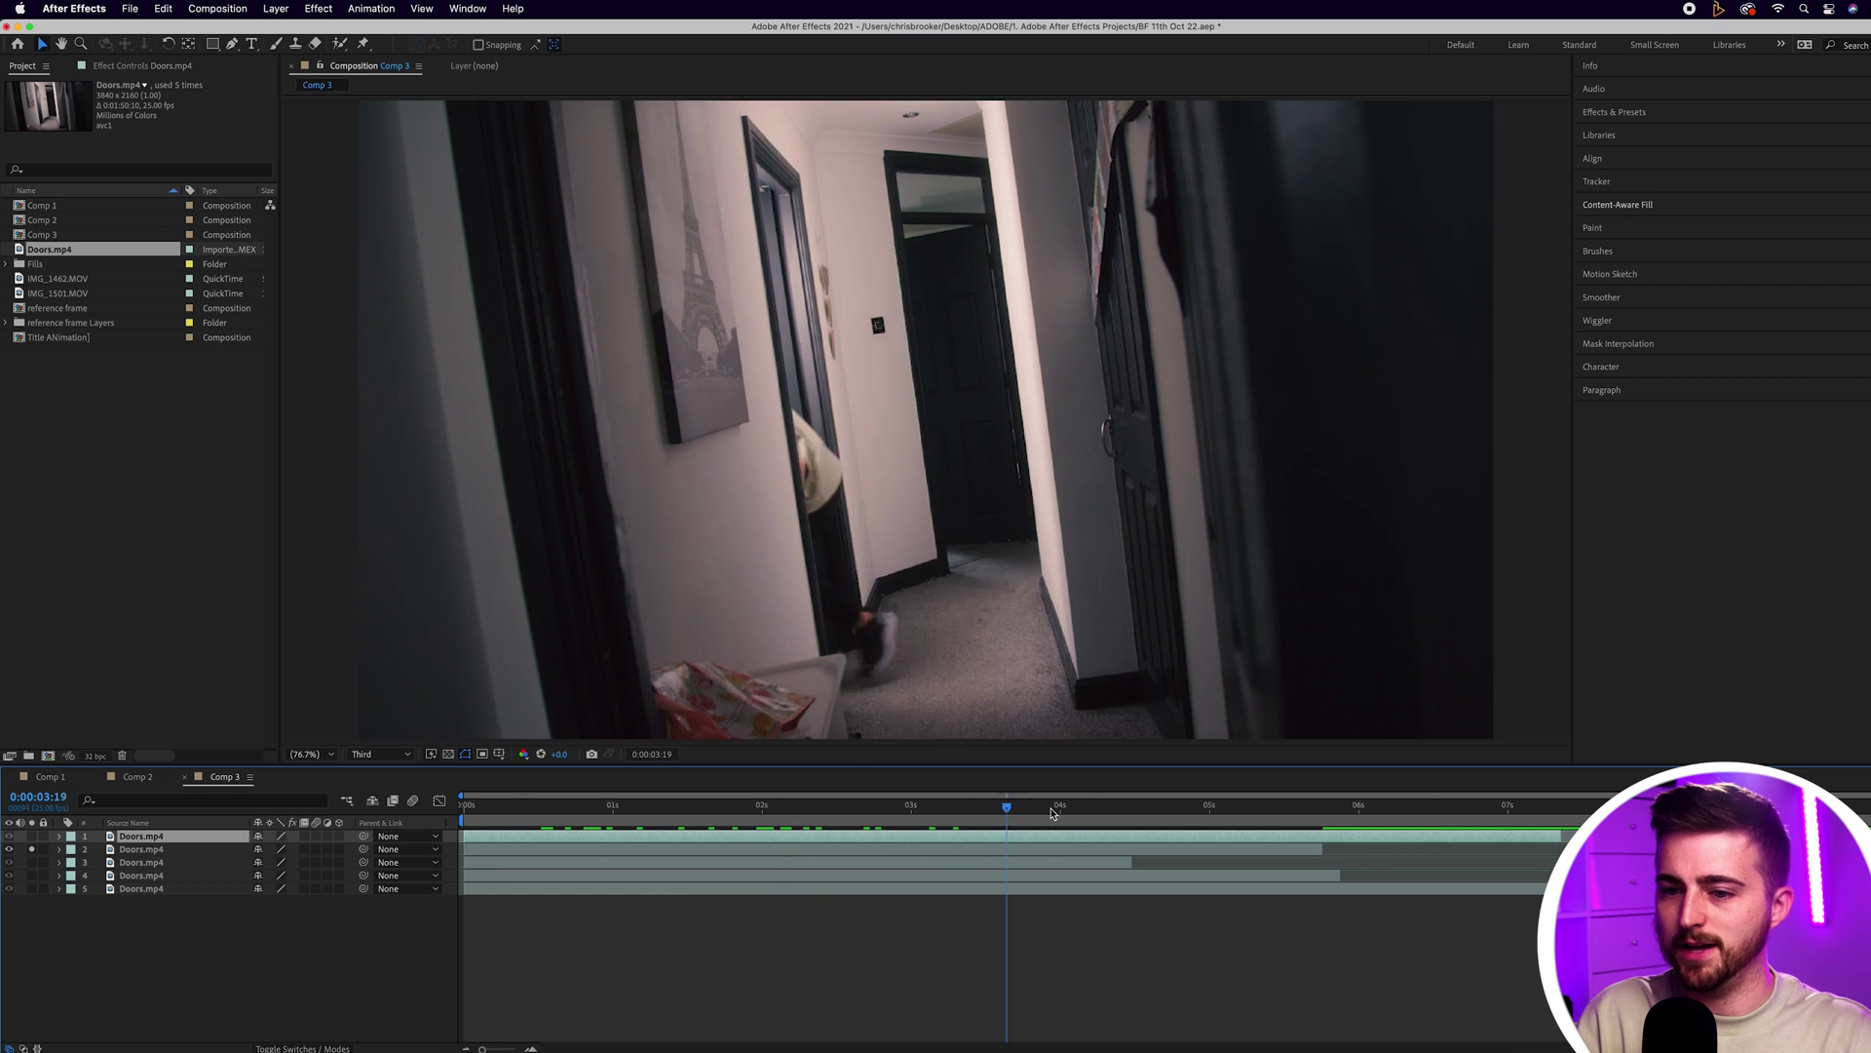
left_click_drag(588, 818, 814, 810)
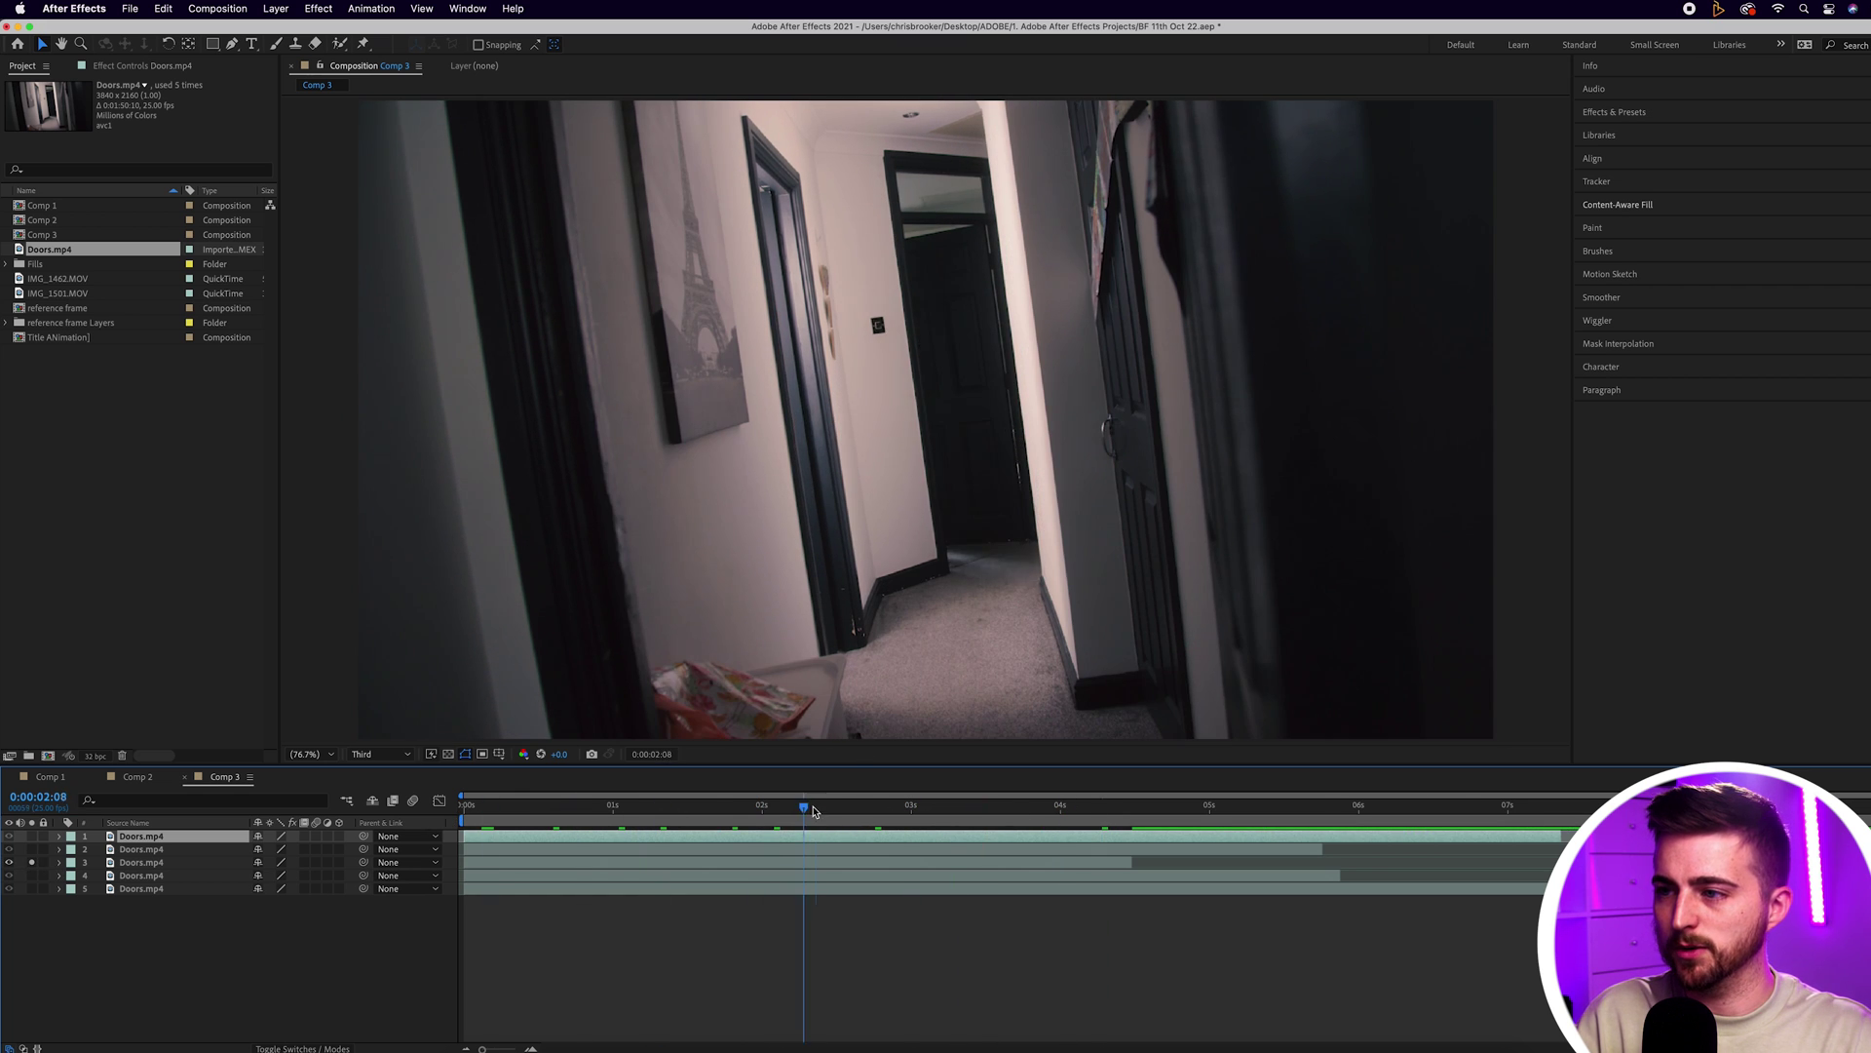
left_click_drag(658, 817, 379, 825)
left_click(31, 861)
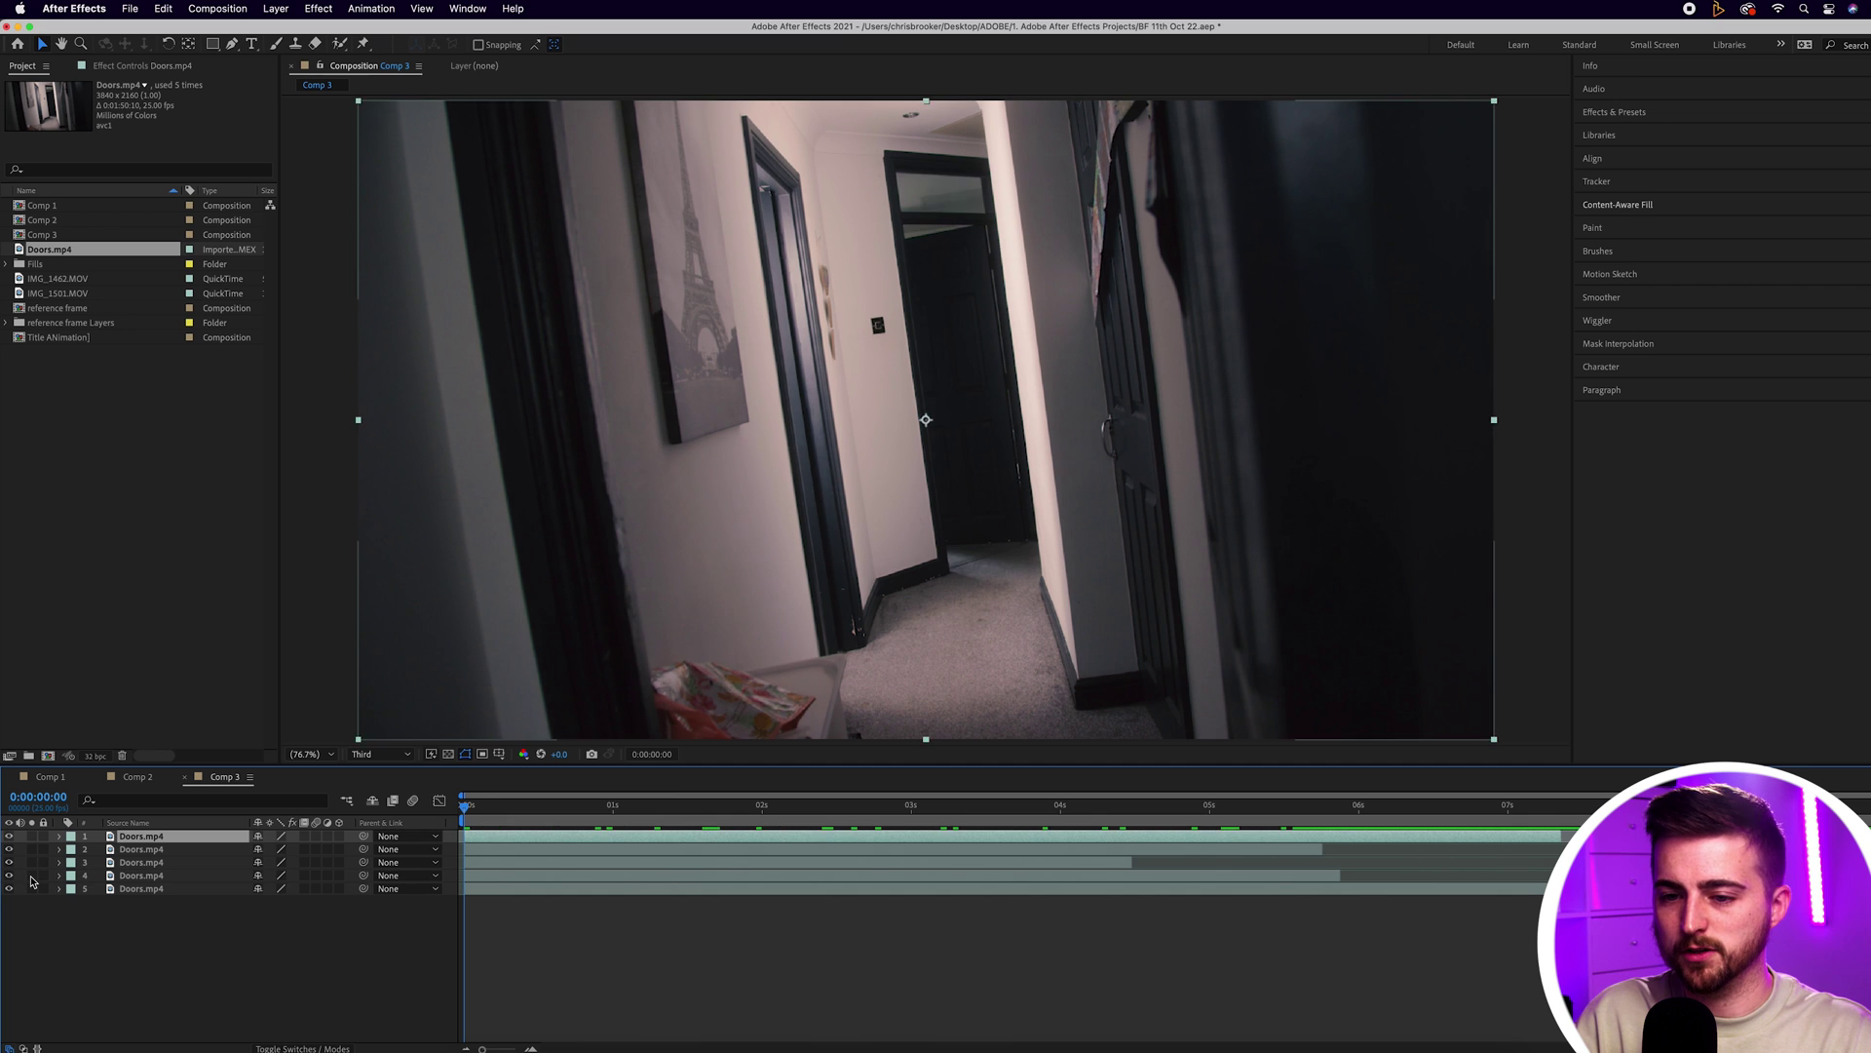
left_click(31, 874)
left_click_drag(632, 810, 995, 805)
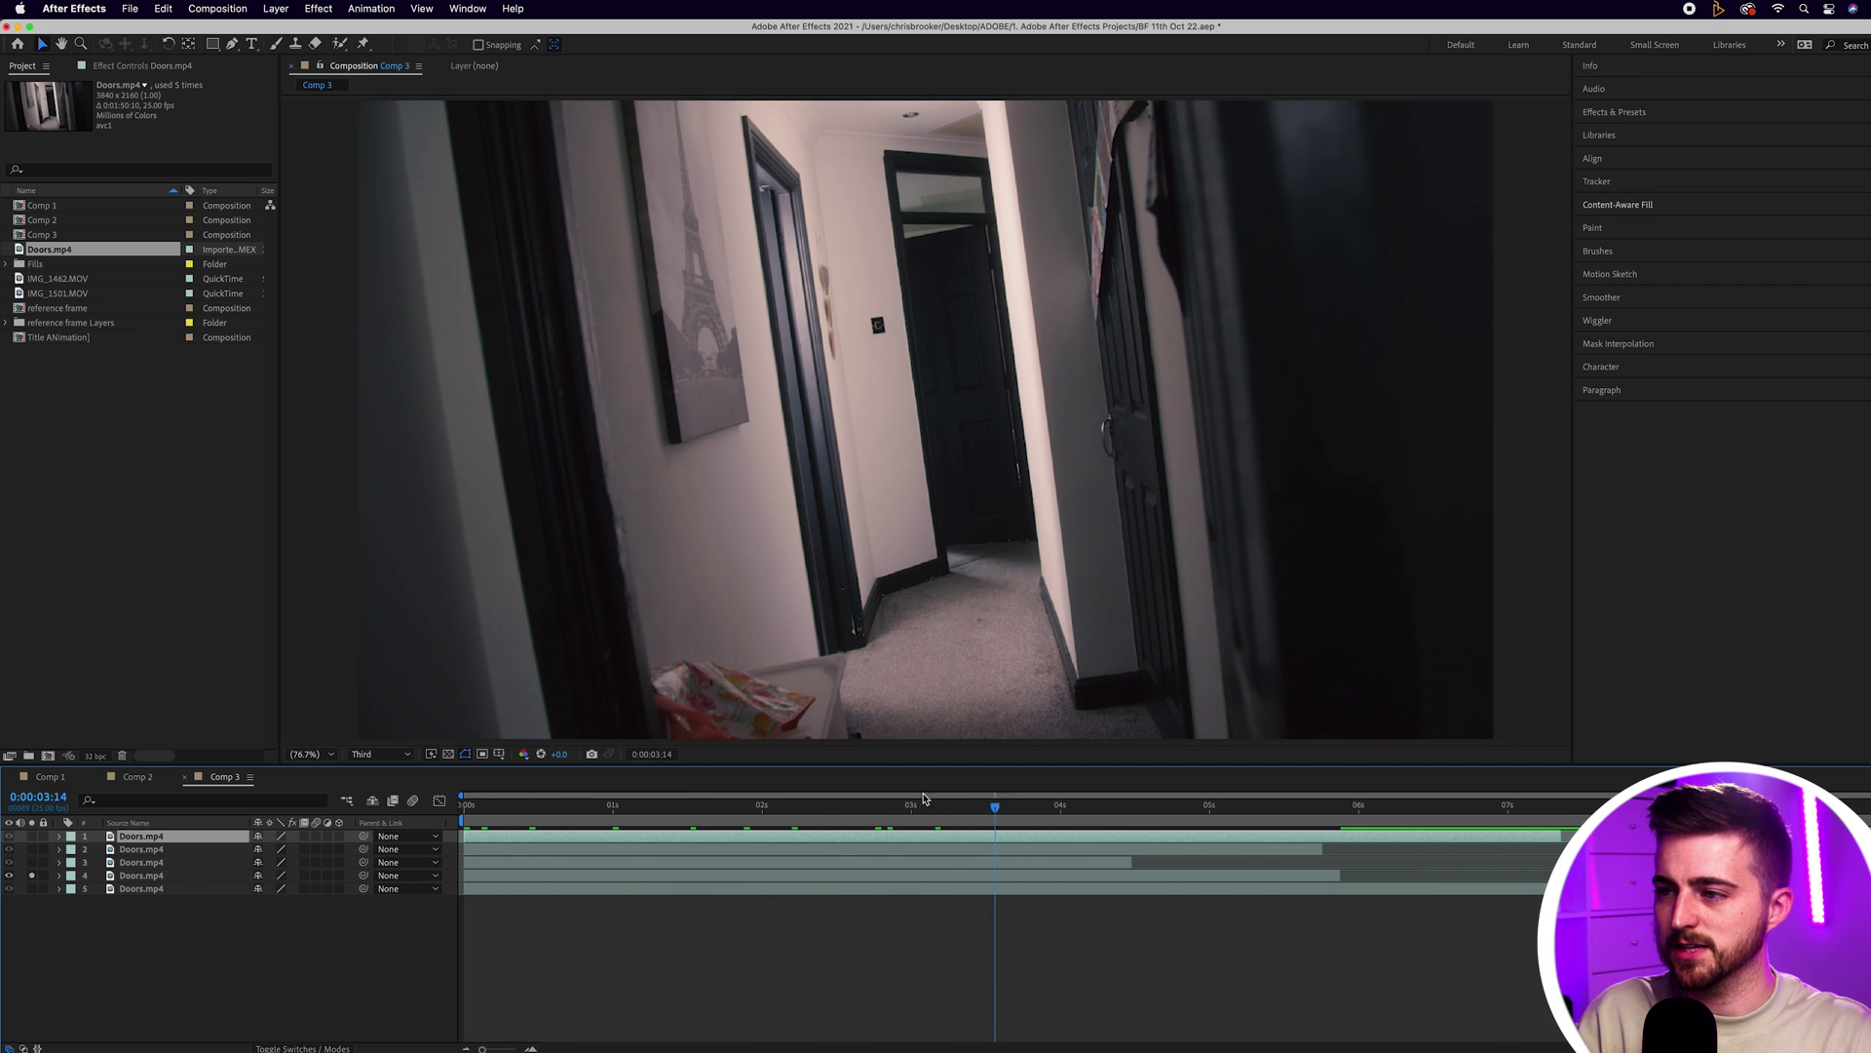
left_click_drag(658, 793, 906, 786)
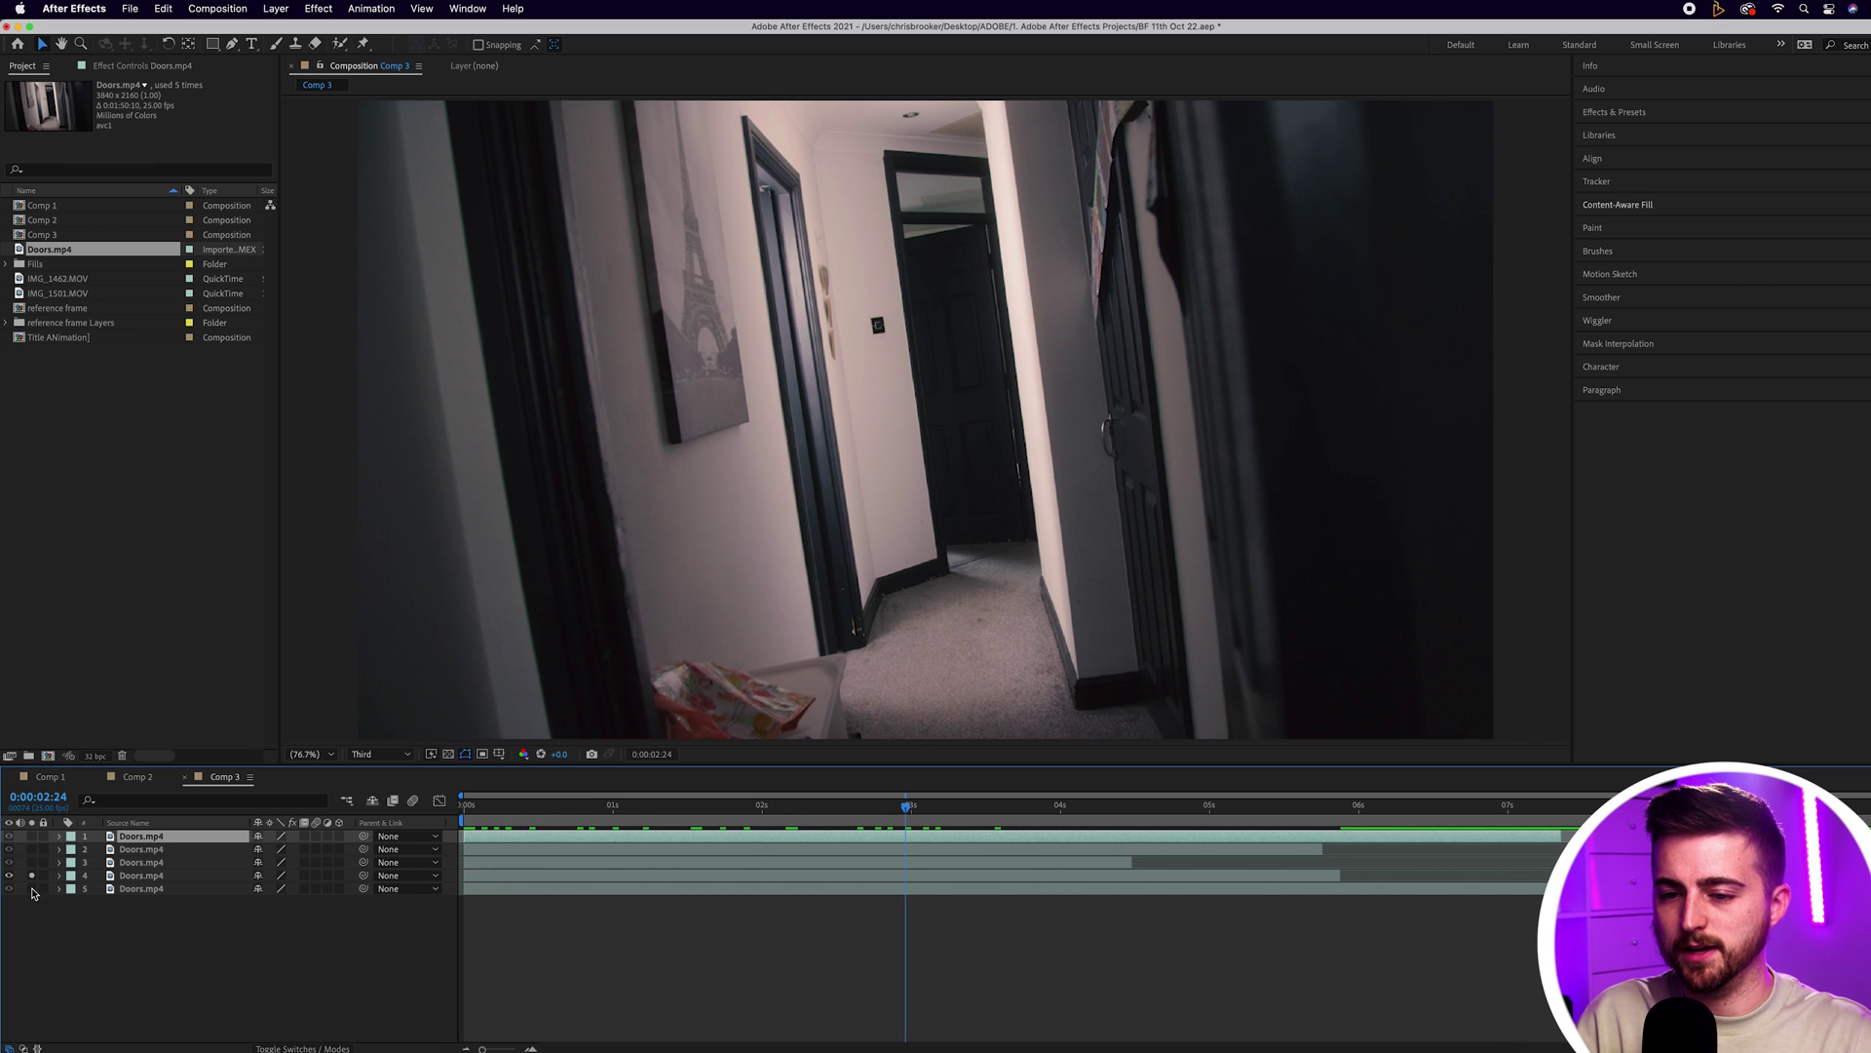
Solo the bottom Doors.mp4 layer, find where its action starts, and slide the clip slightly earlier, just past the composition's start
left_click(32, 888, "alt")
left_click(468, 805)
left_click_drag(469, 806, 636, 807)
left_click(475, 805)
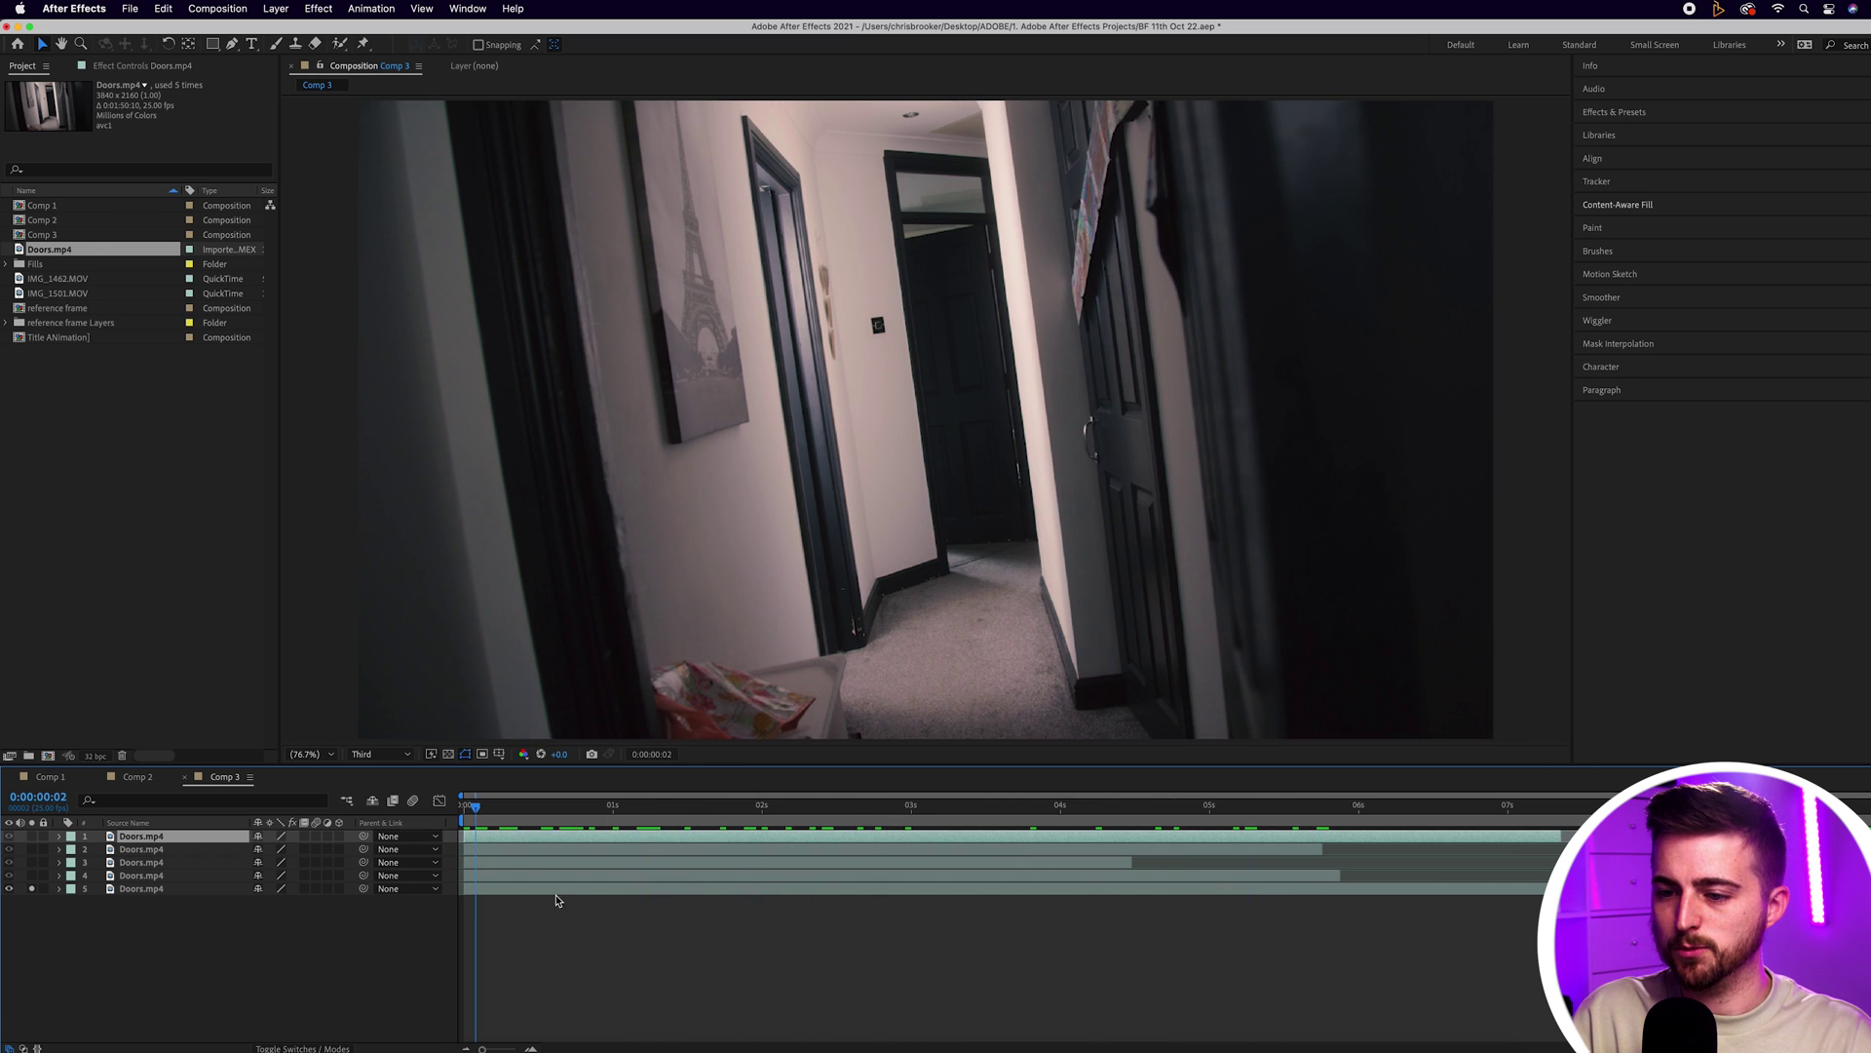
left_click(464, 888)
left_click_drag(464, 901, 506, 896)
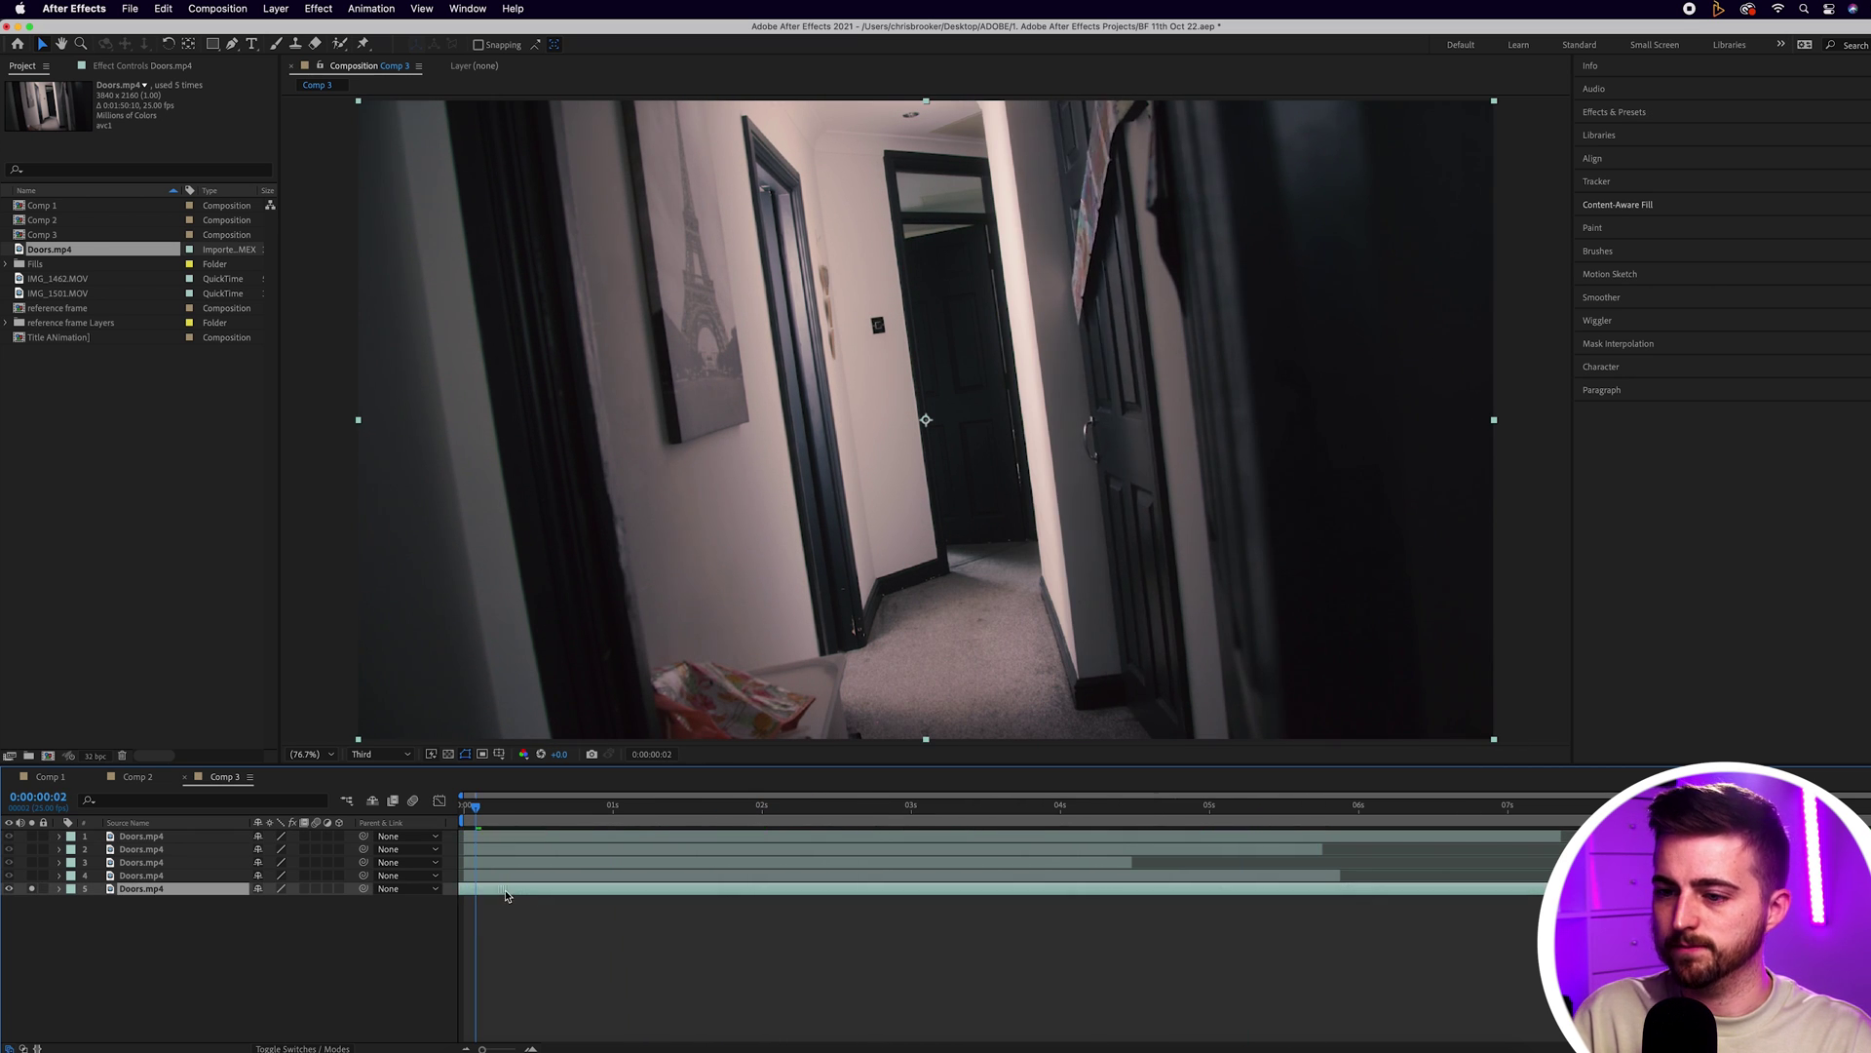
Split the bottom Doors.mp4 layer at 0:00:07:19 and remove the part after that point
left_click_drag(483, 819, 1573, 835)
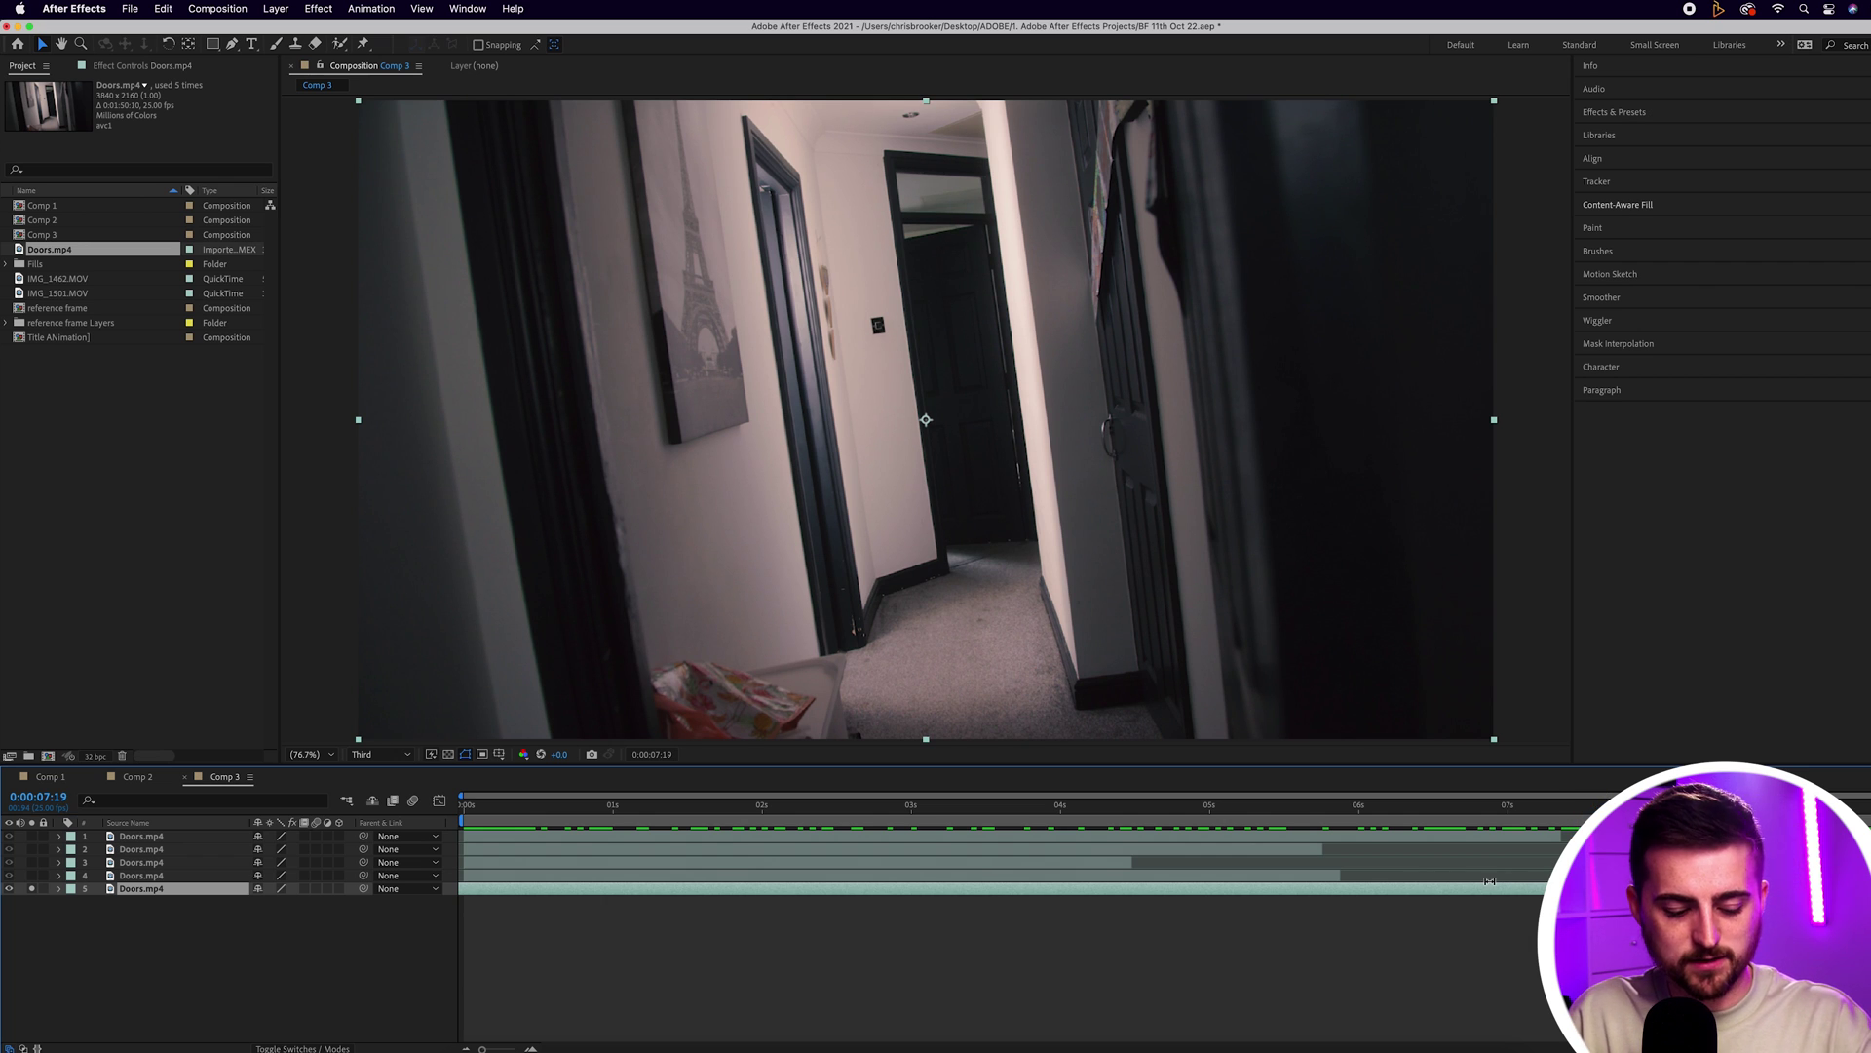
key("super+d")
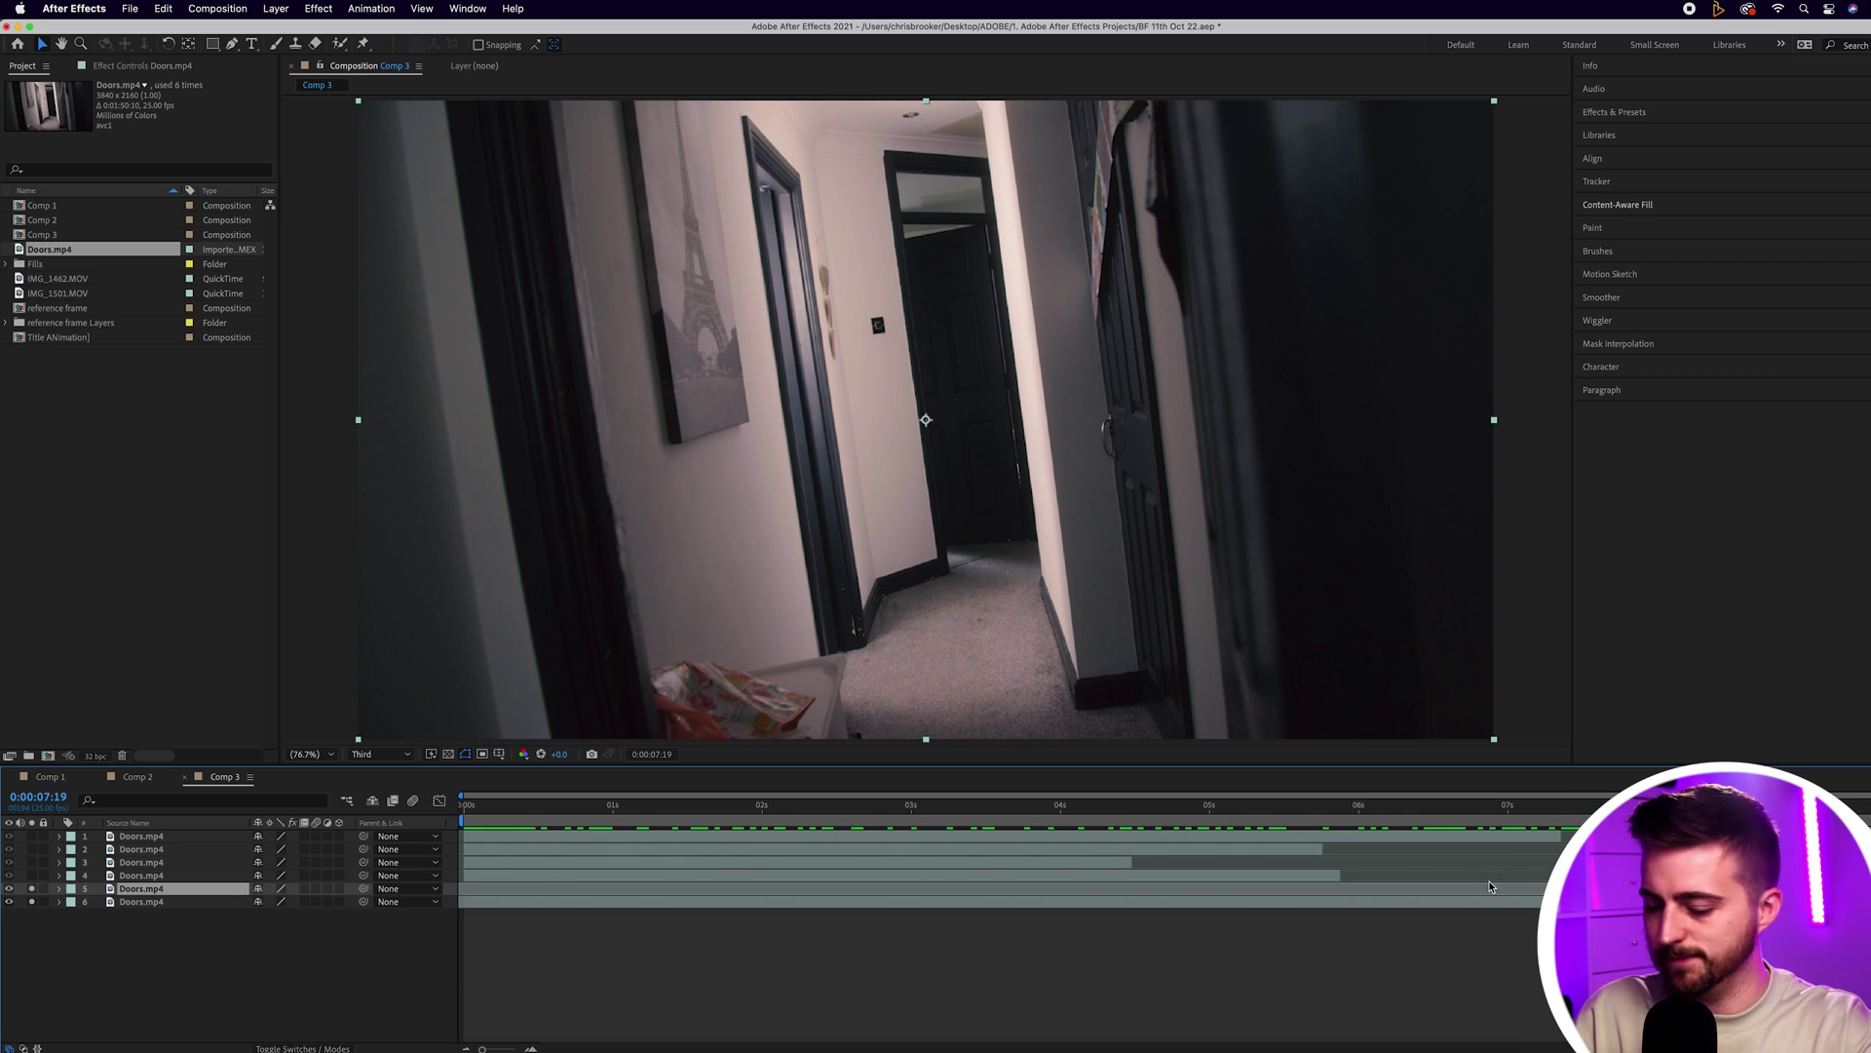
key("super+z")
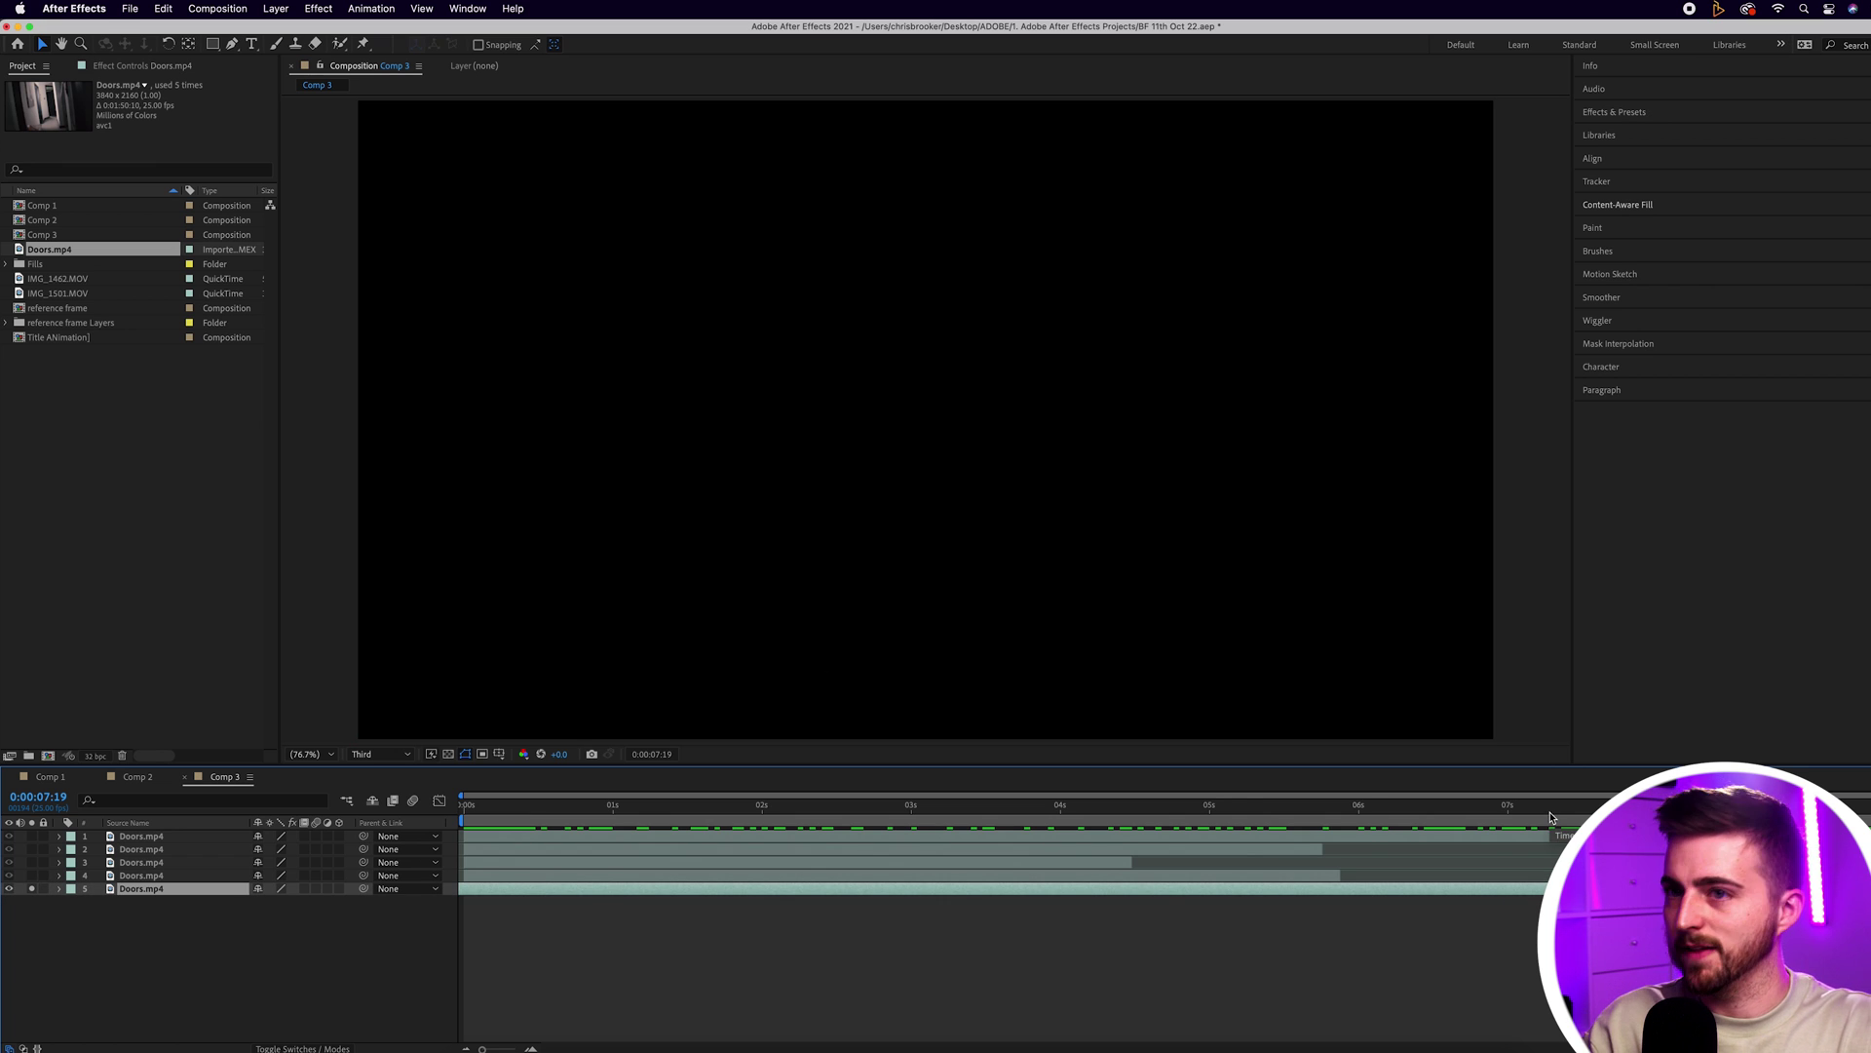
Lengthen the duration of Comp 3 in its composition settings to make room for clips placed one after another
left_click(217, 9)
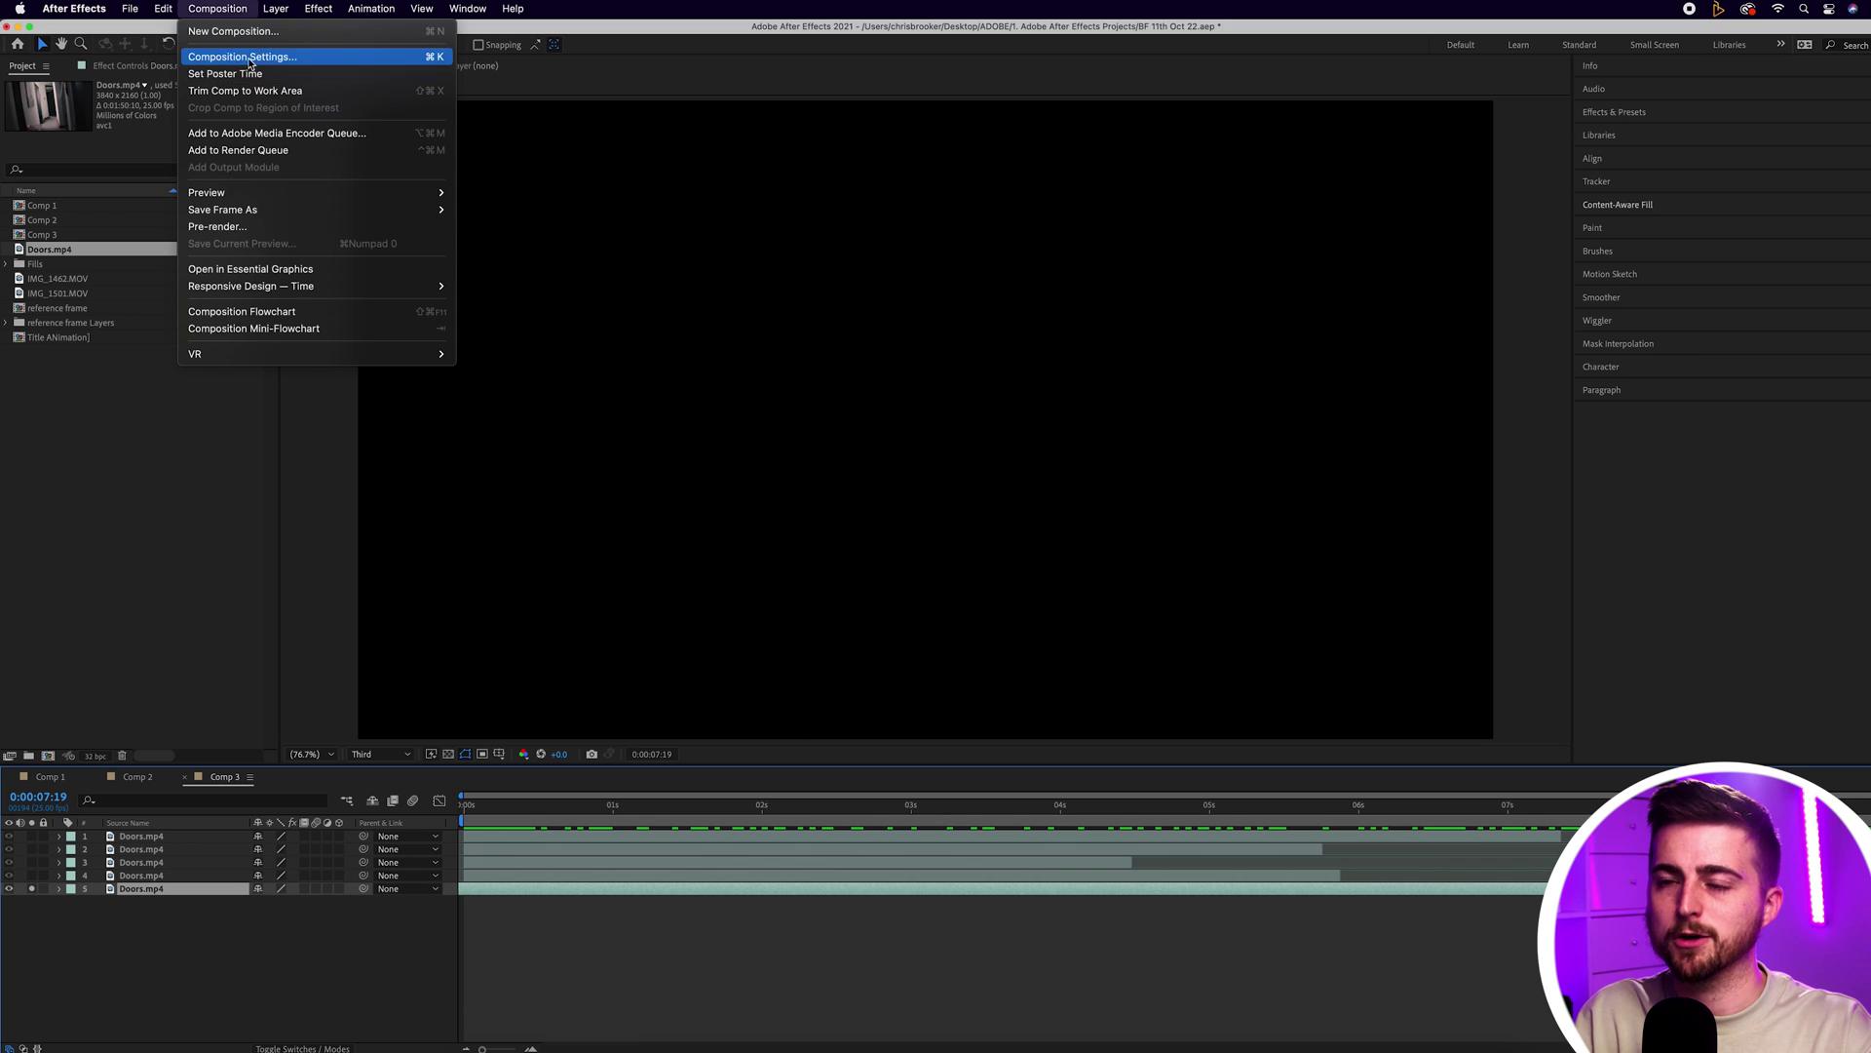
left_click(243, 57)
left_click(732, 558)
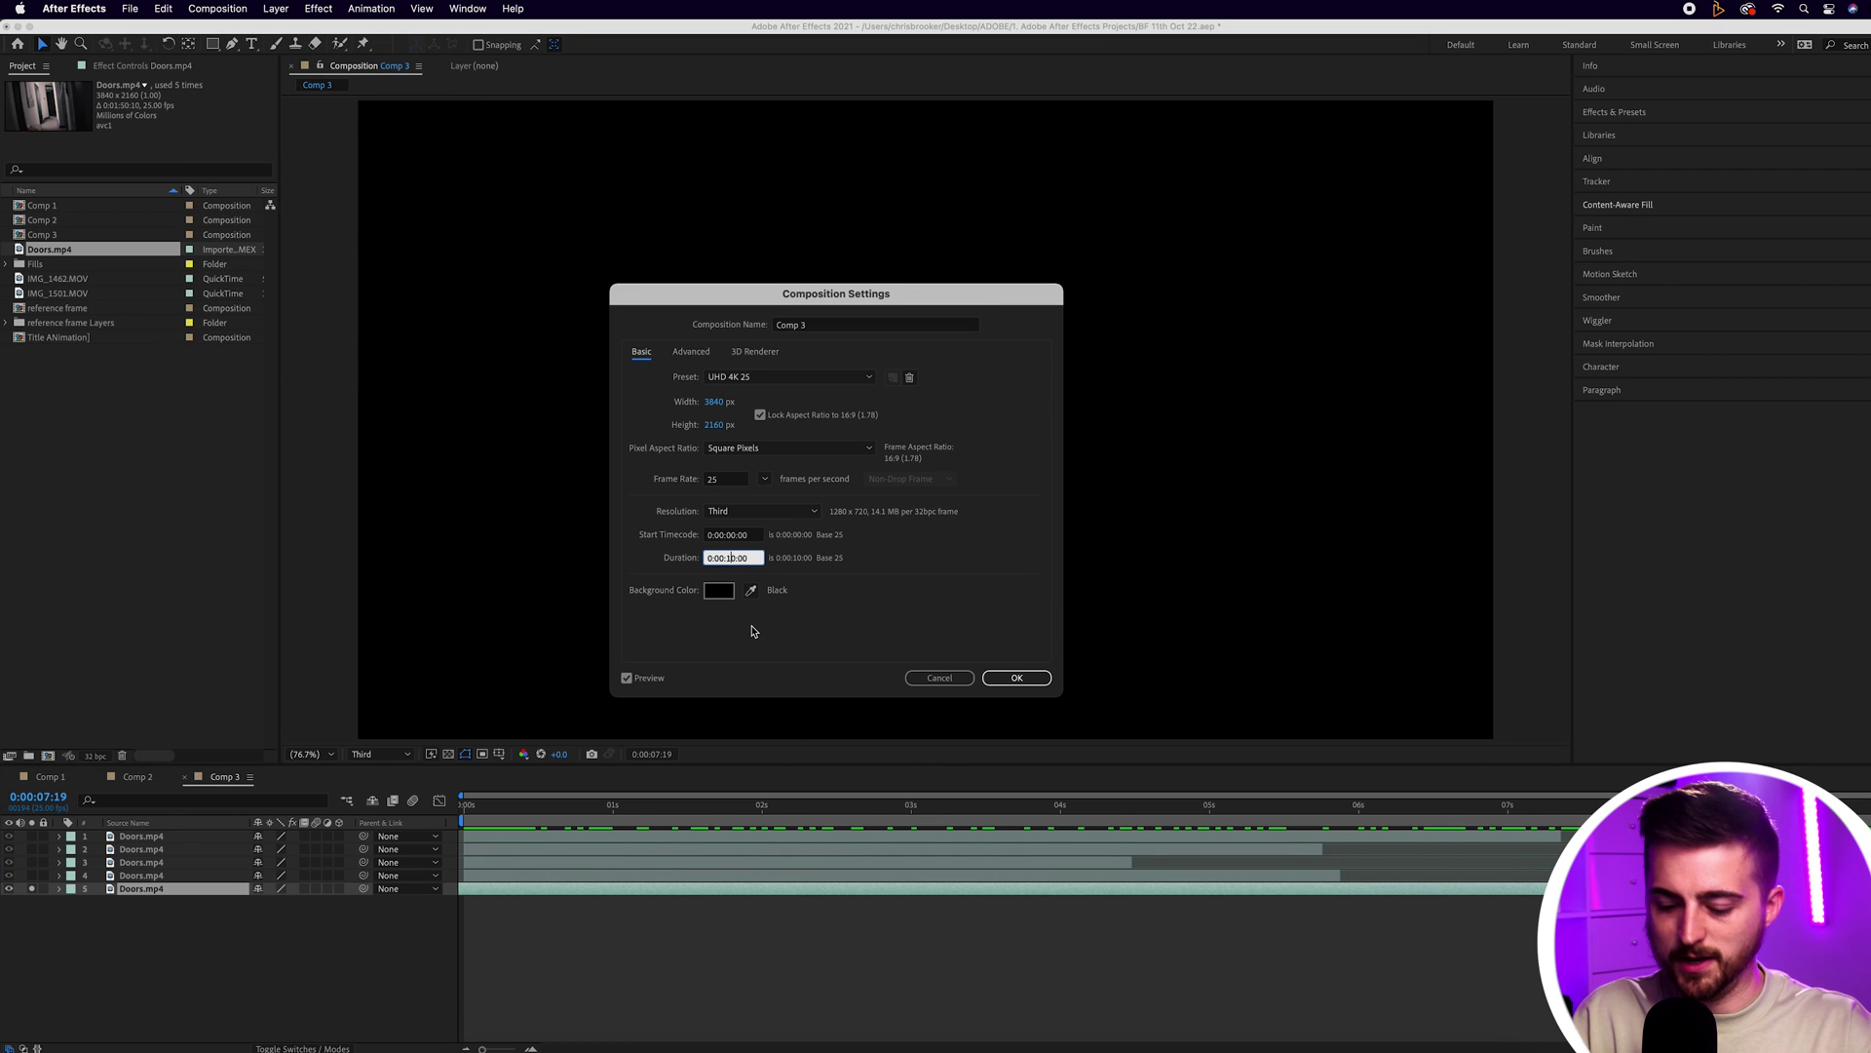
key("Return")
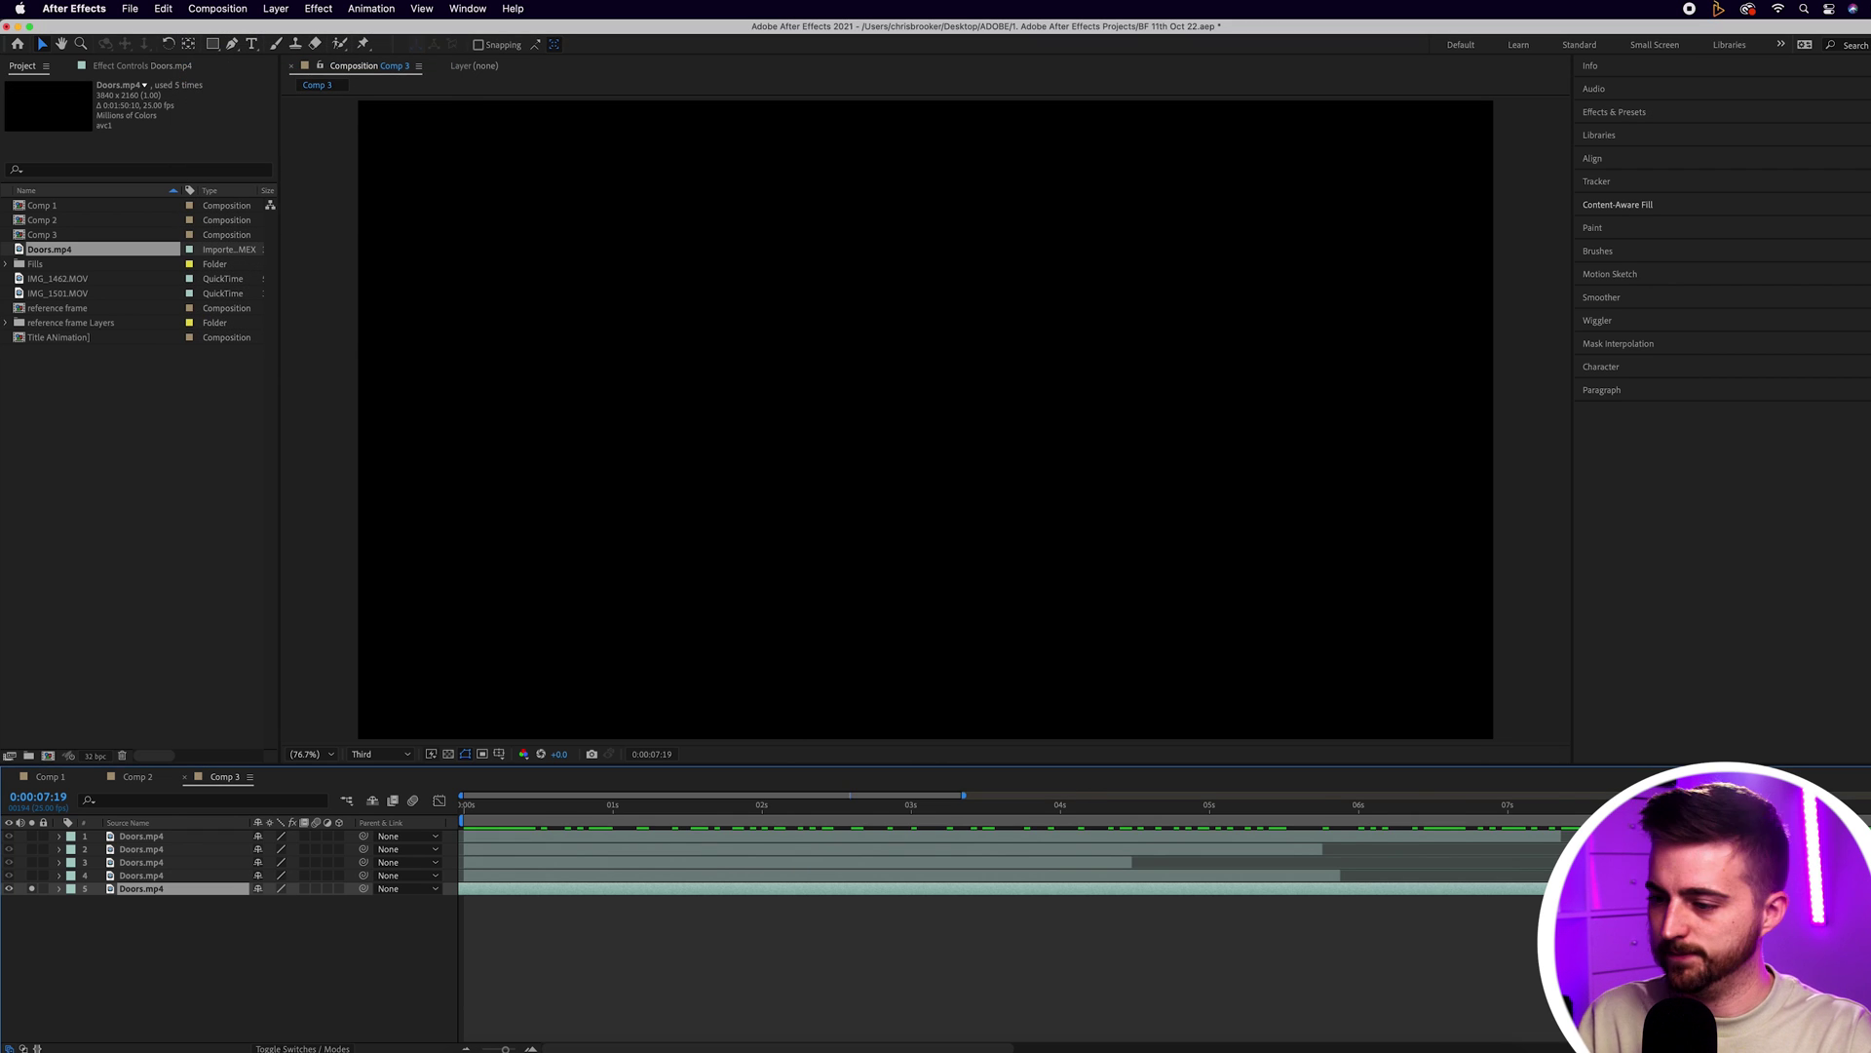
key("minus")
key("minus")
key("minus")
key("equal")
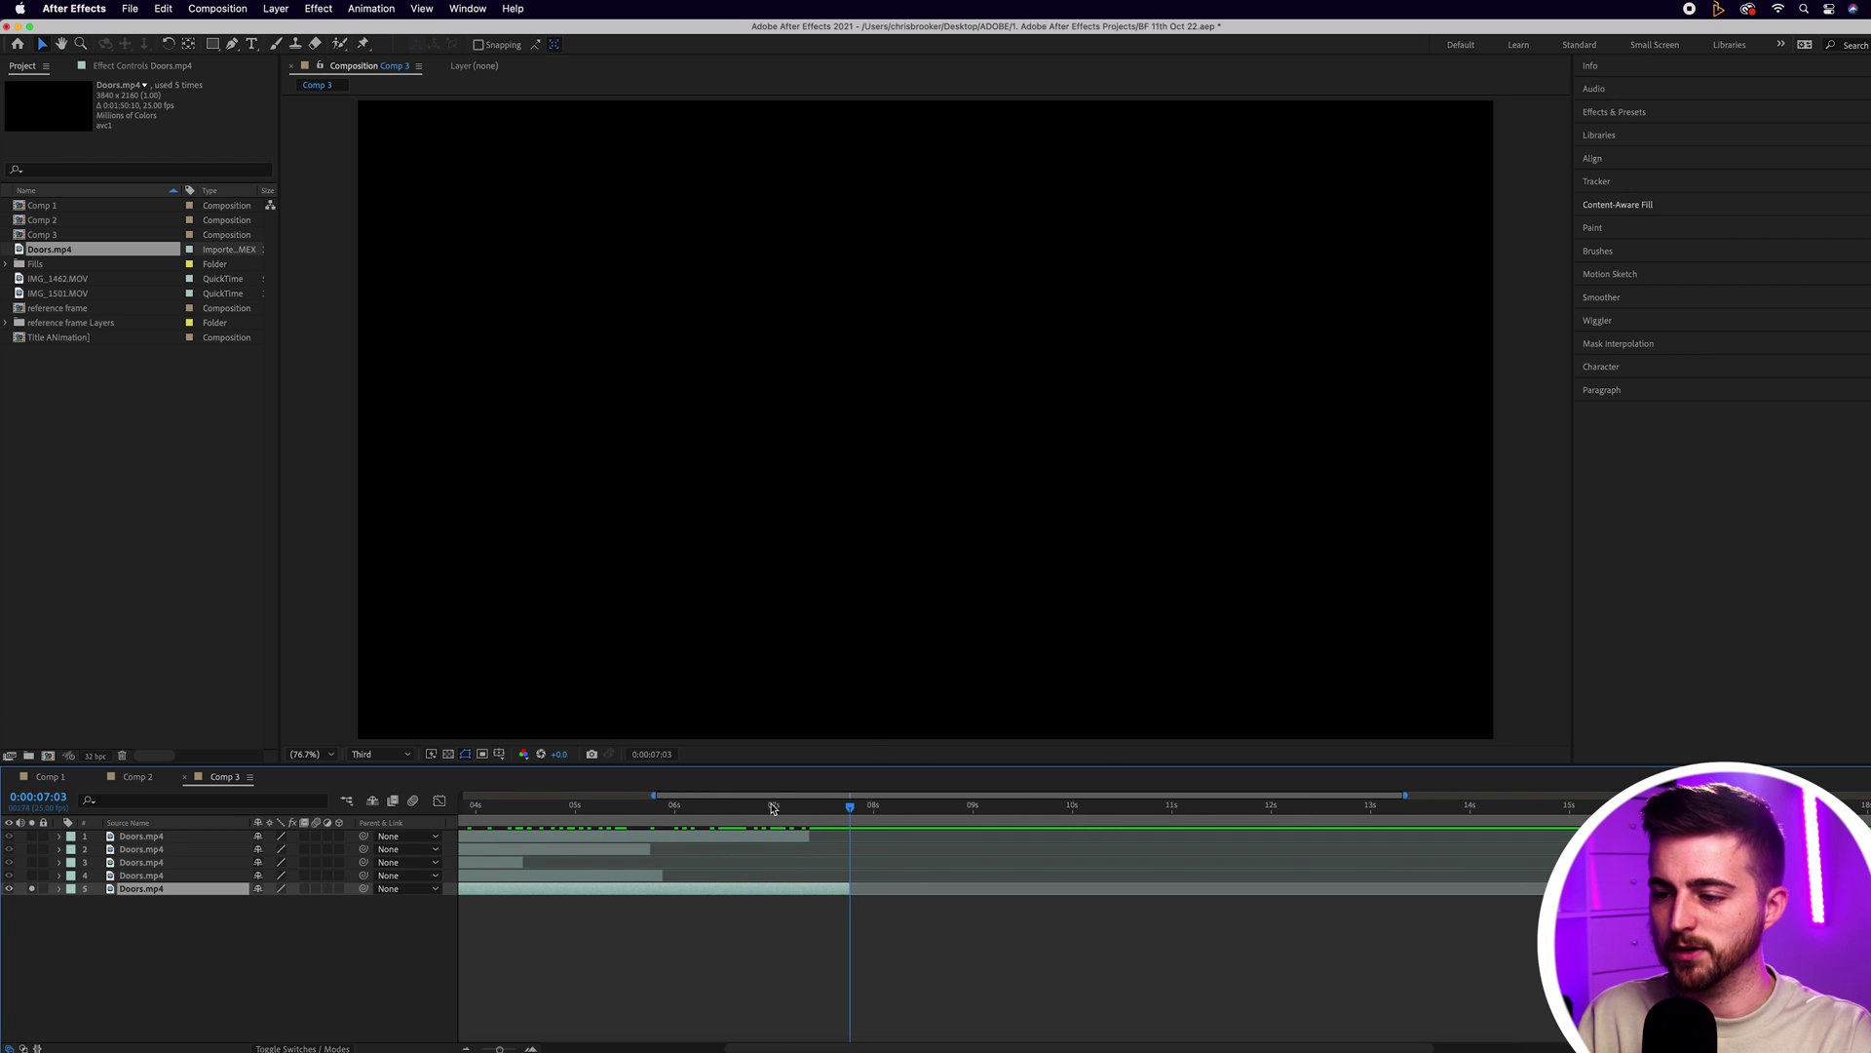
Check the end of the trimmed bottom clip, and scrub through the fourth Doors.mp4 layer on its own
left_click_drag(773, 808, 844, 809)
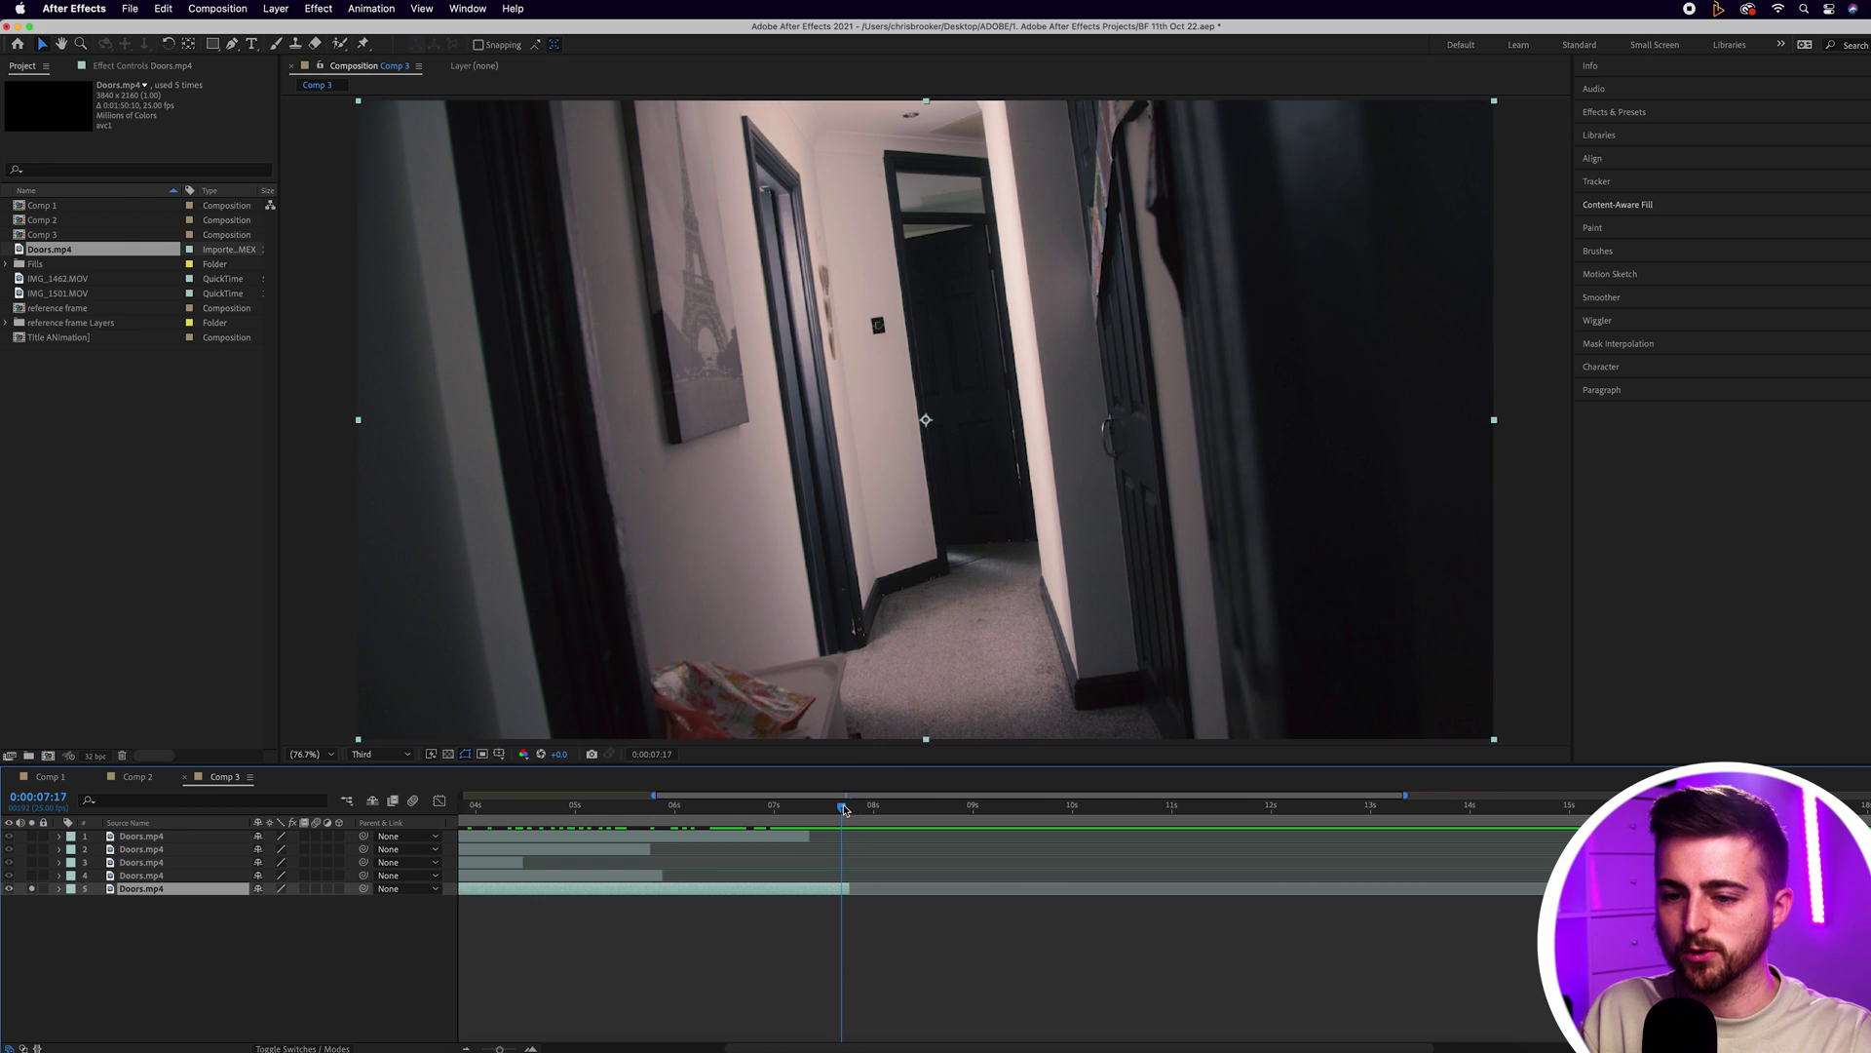
left_click(32, 875)
left_click_drag(516, 818, 451, 815)
key("minus")
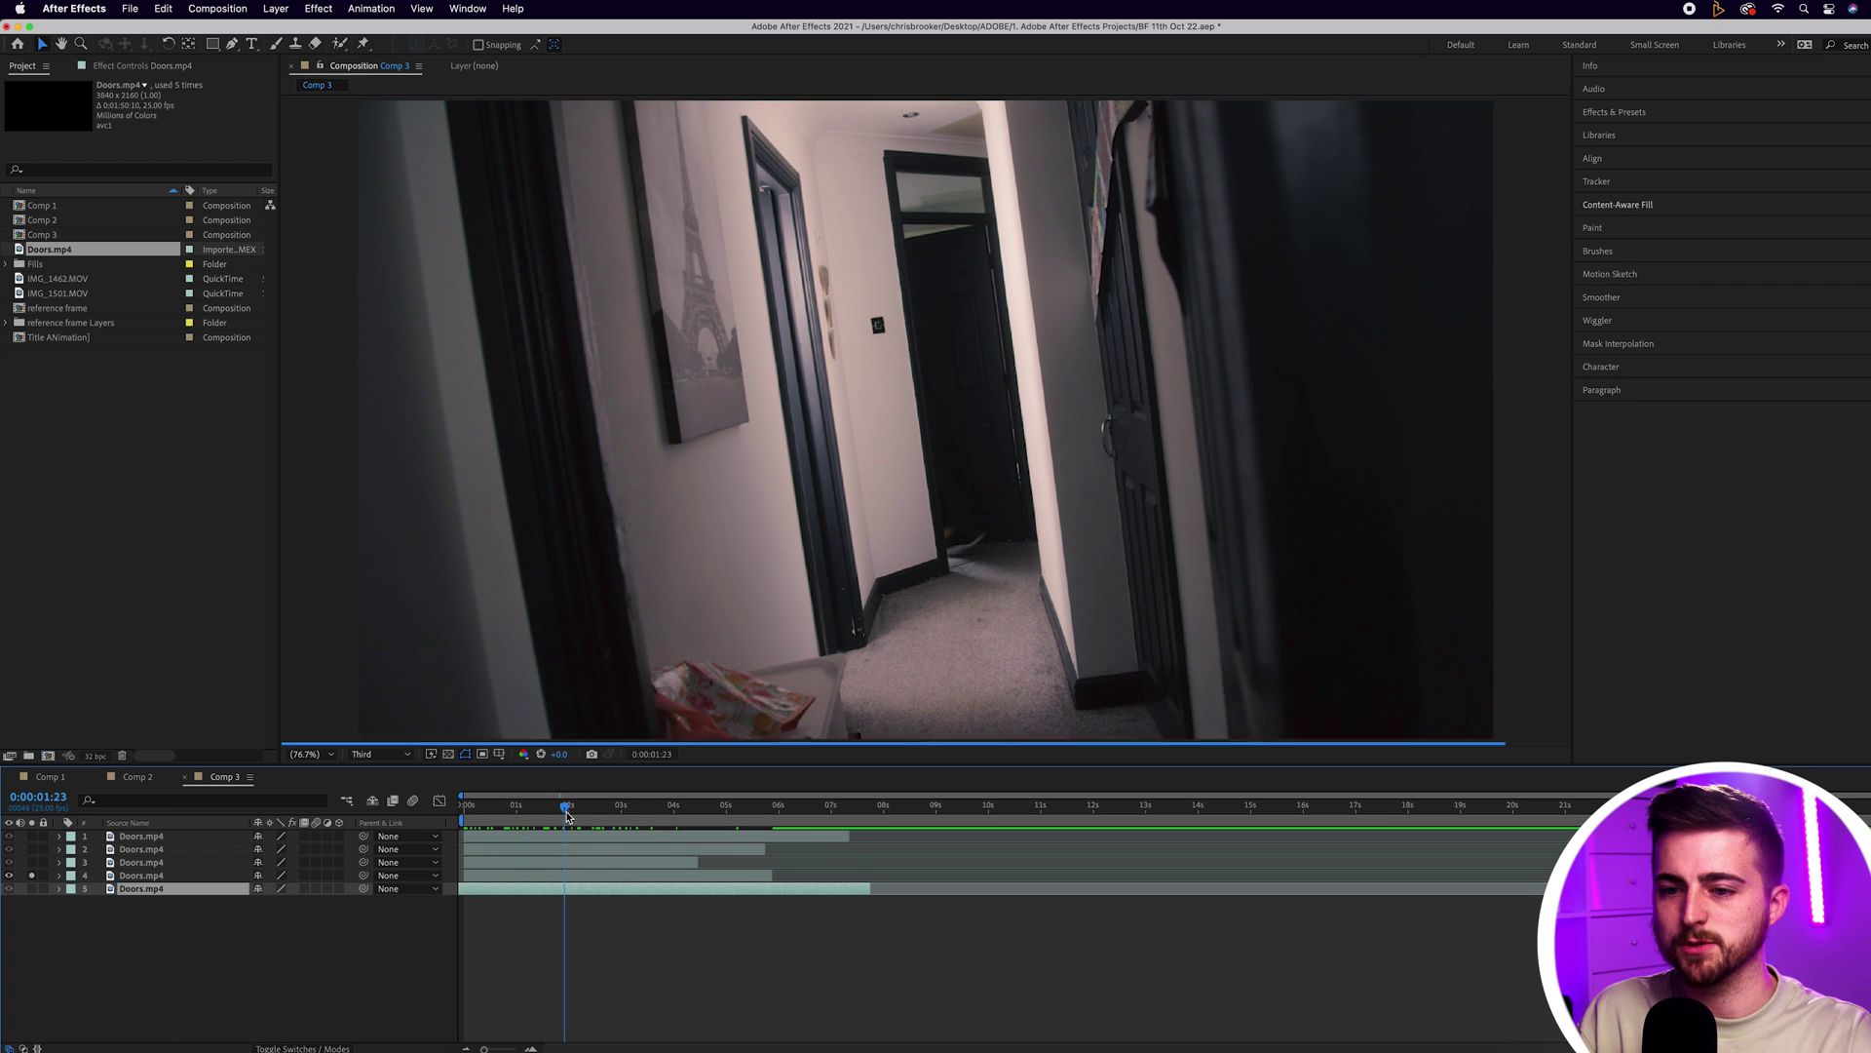
left_click(32, 875)
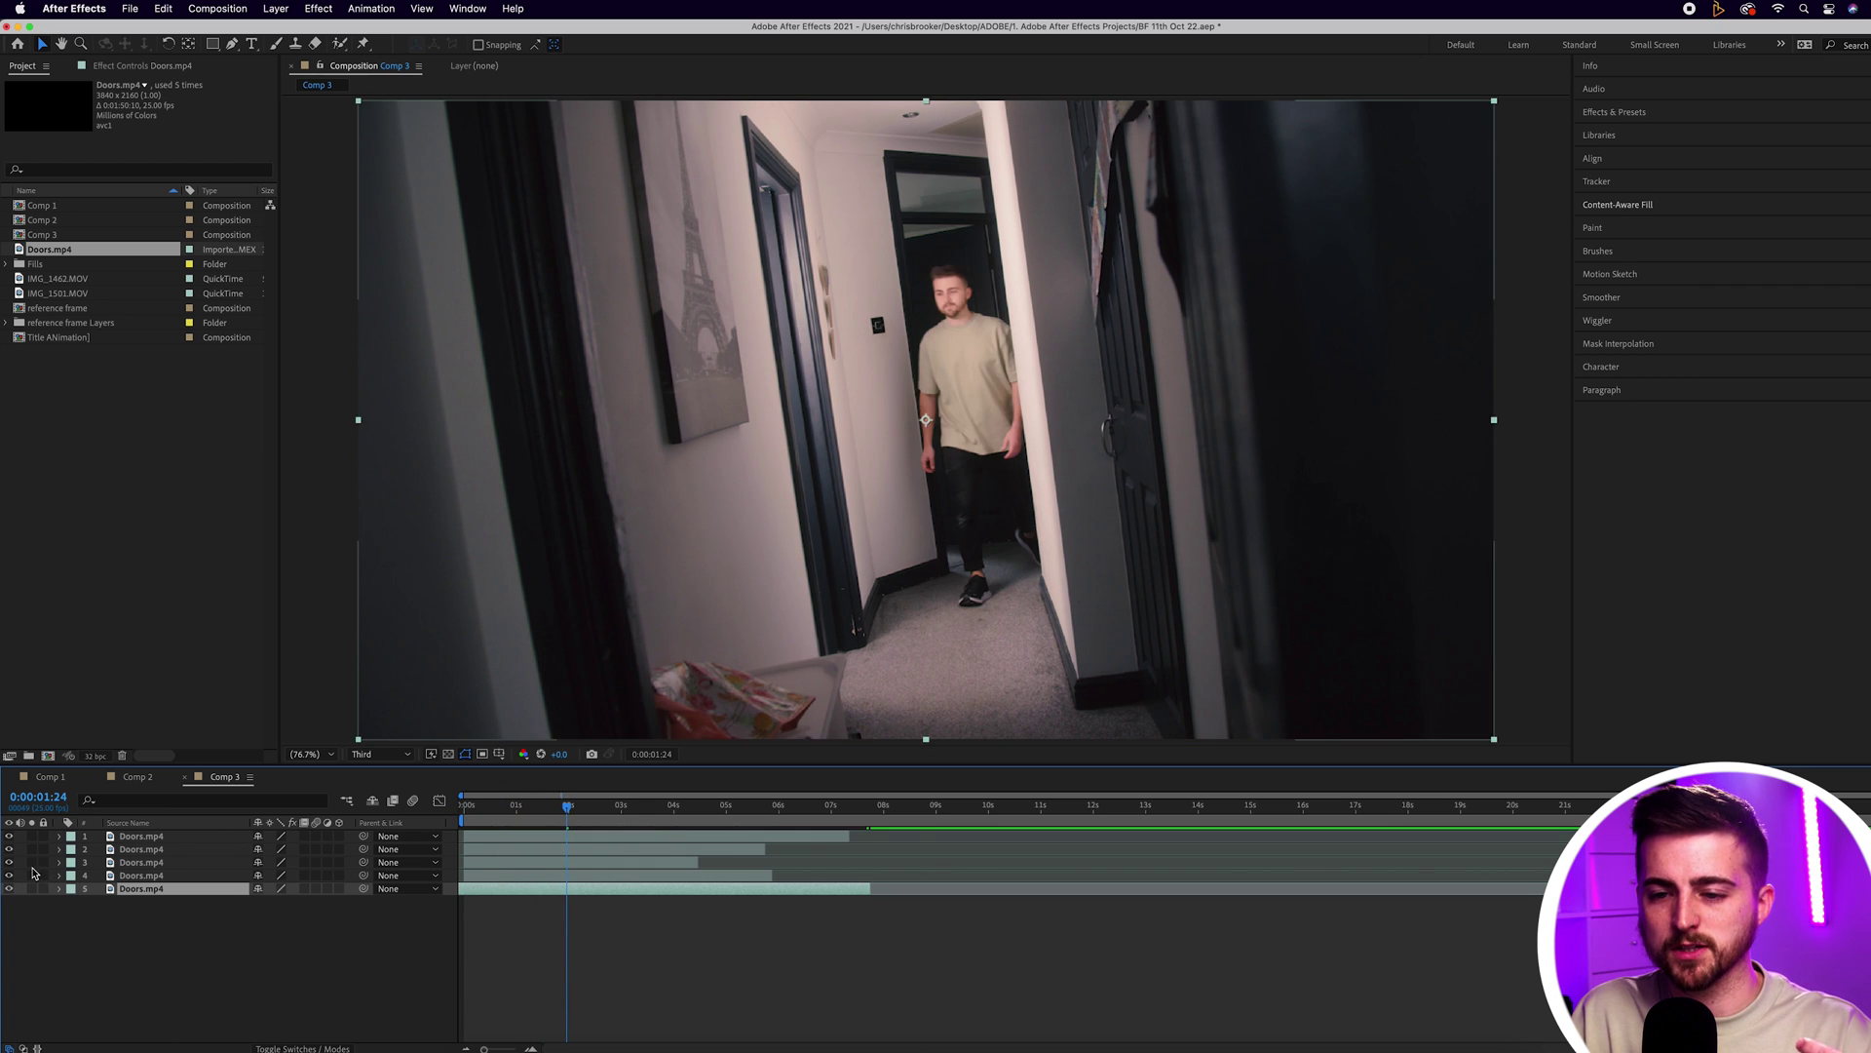
Move the third Doors.mp4 layer directly above the bottom layer and start it where the bottom clip ends, with both layers soloed
left_click(32, 861)
left_click(124, 864)
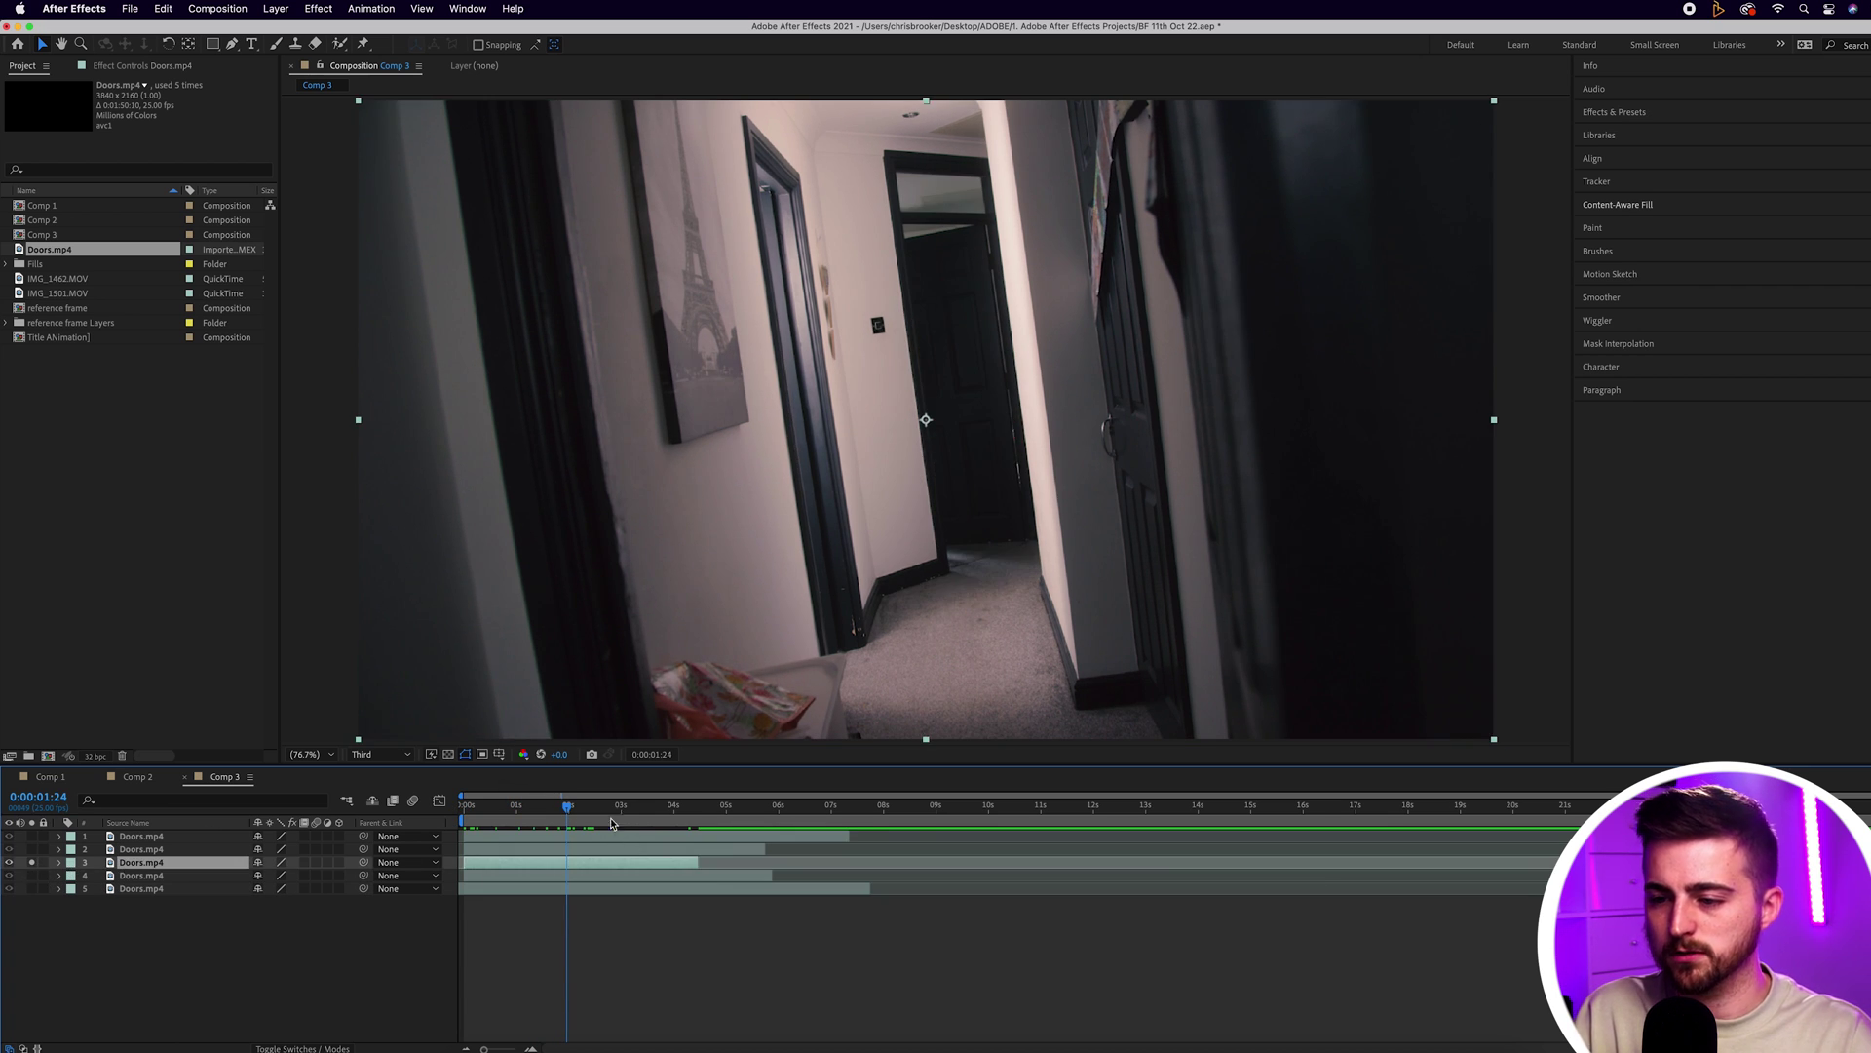
left_click(480, 819)
left_click_drag(499, 819, 893, 872)
left_click_drag(152, 869, 156, 883)
left_click(33, 888)
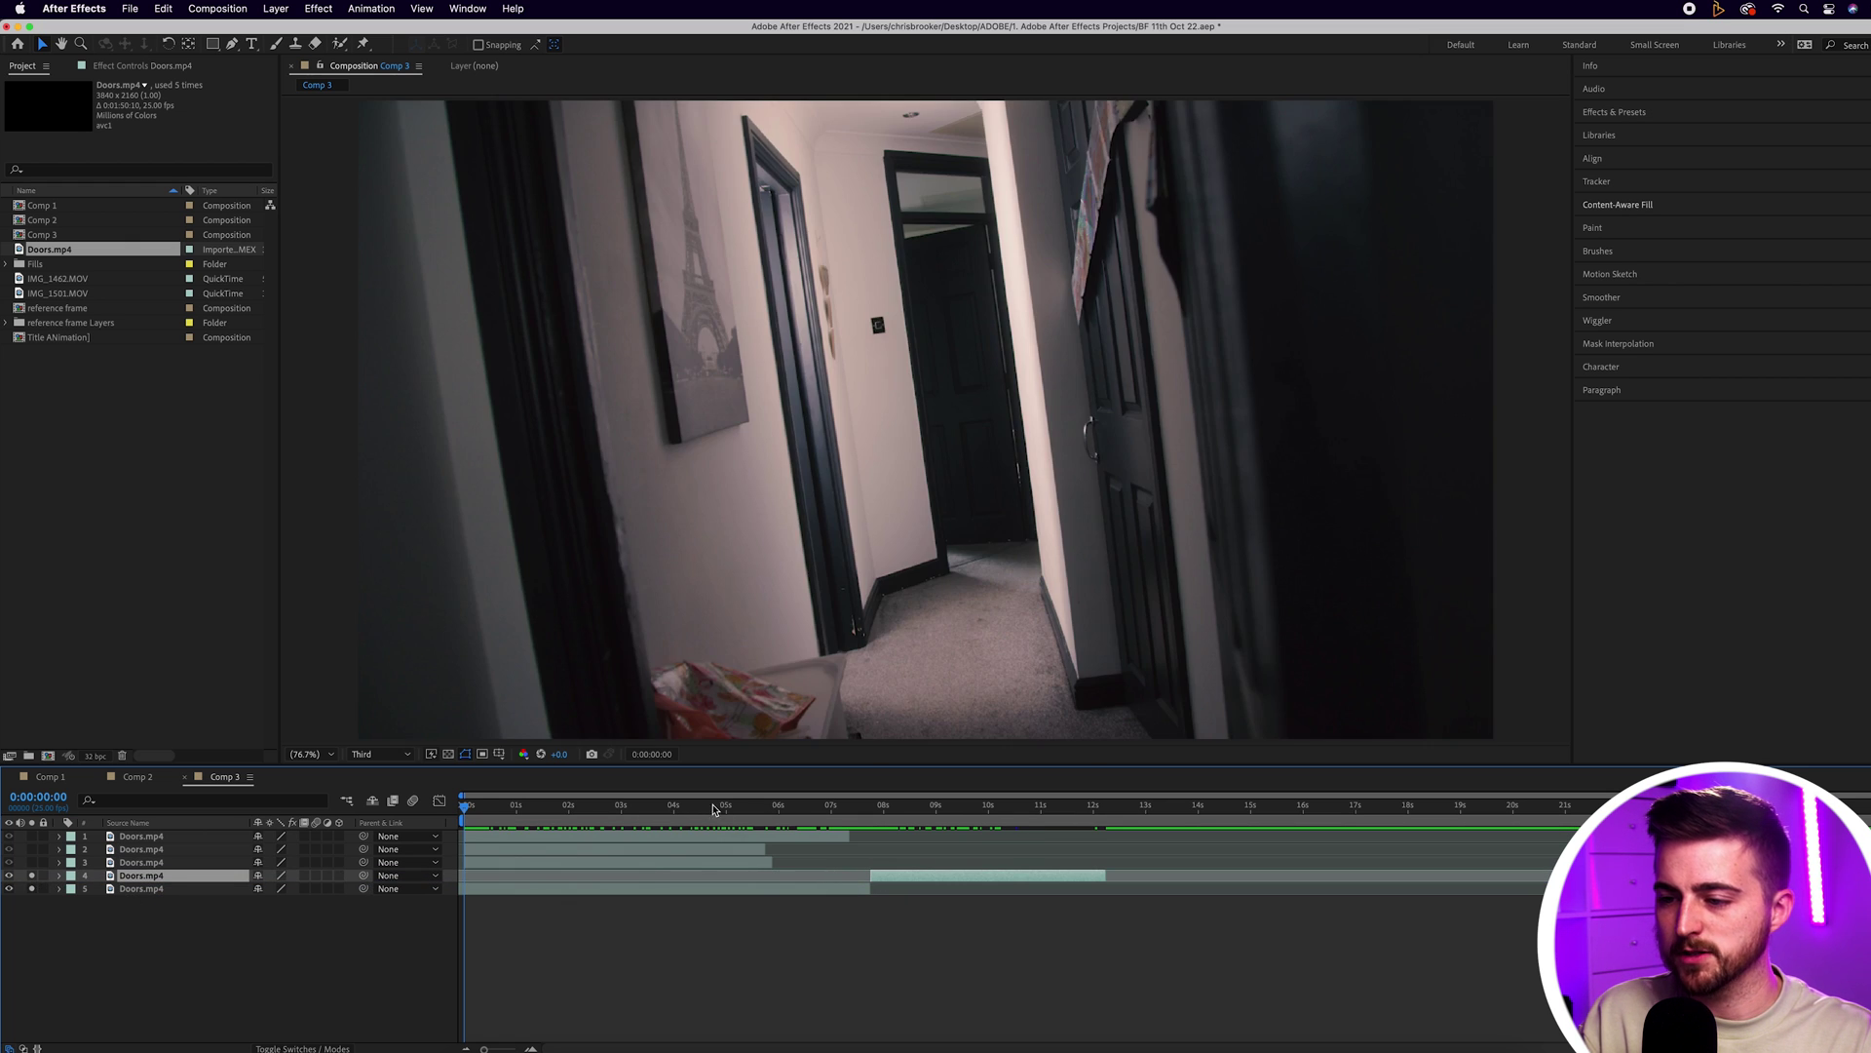
Preview the transition between the two soloed clips and slide the fourth layer slightly earlier to overlap the bottom clip's end
left_click_drag(716, 809, 848, 819)
key("space")
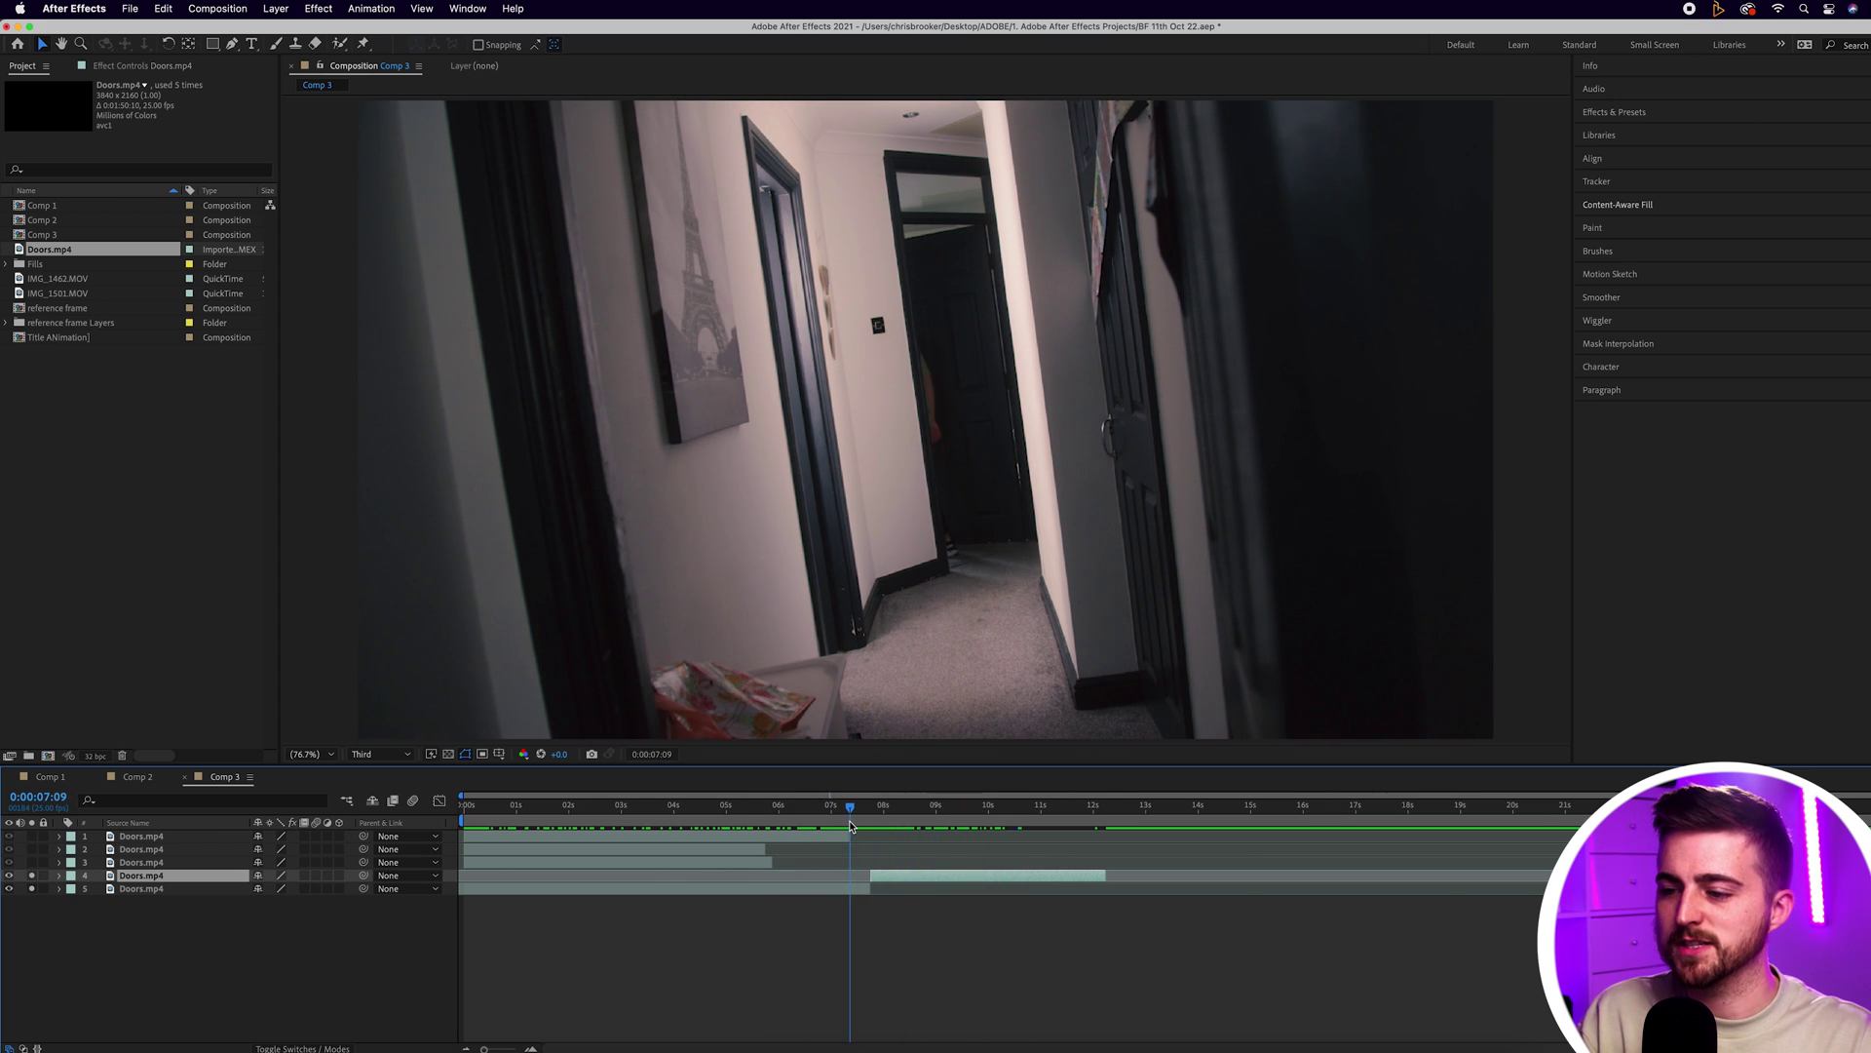
left_click(749, 810)
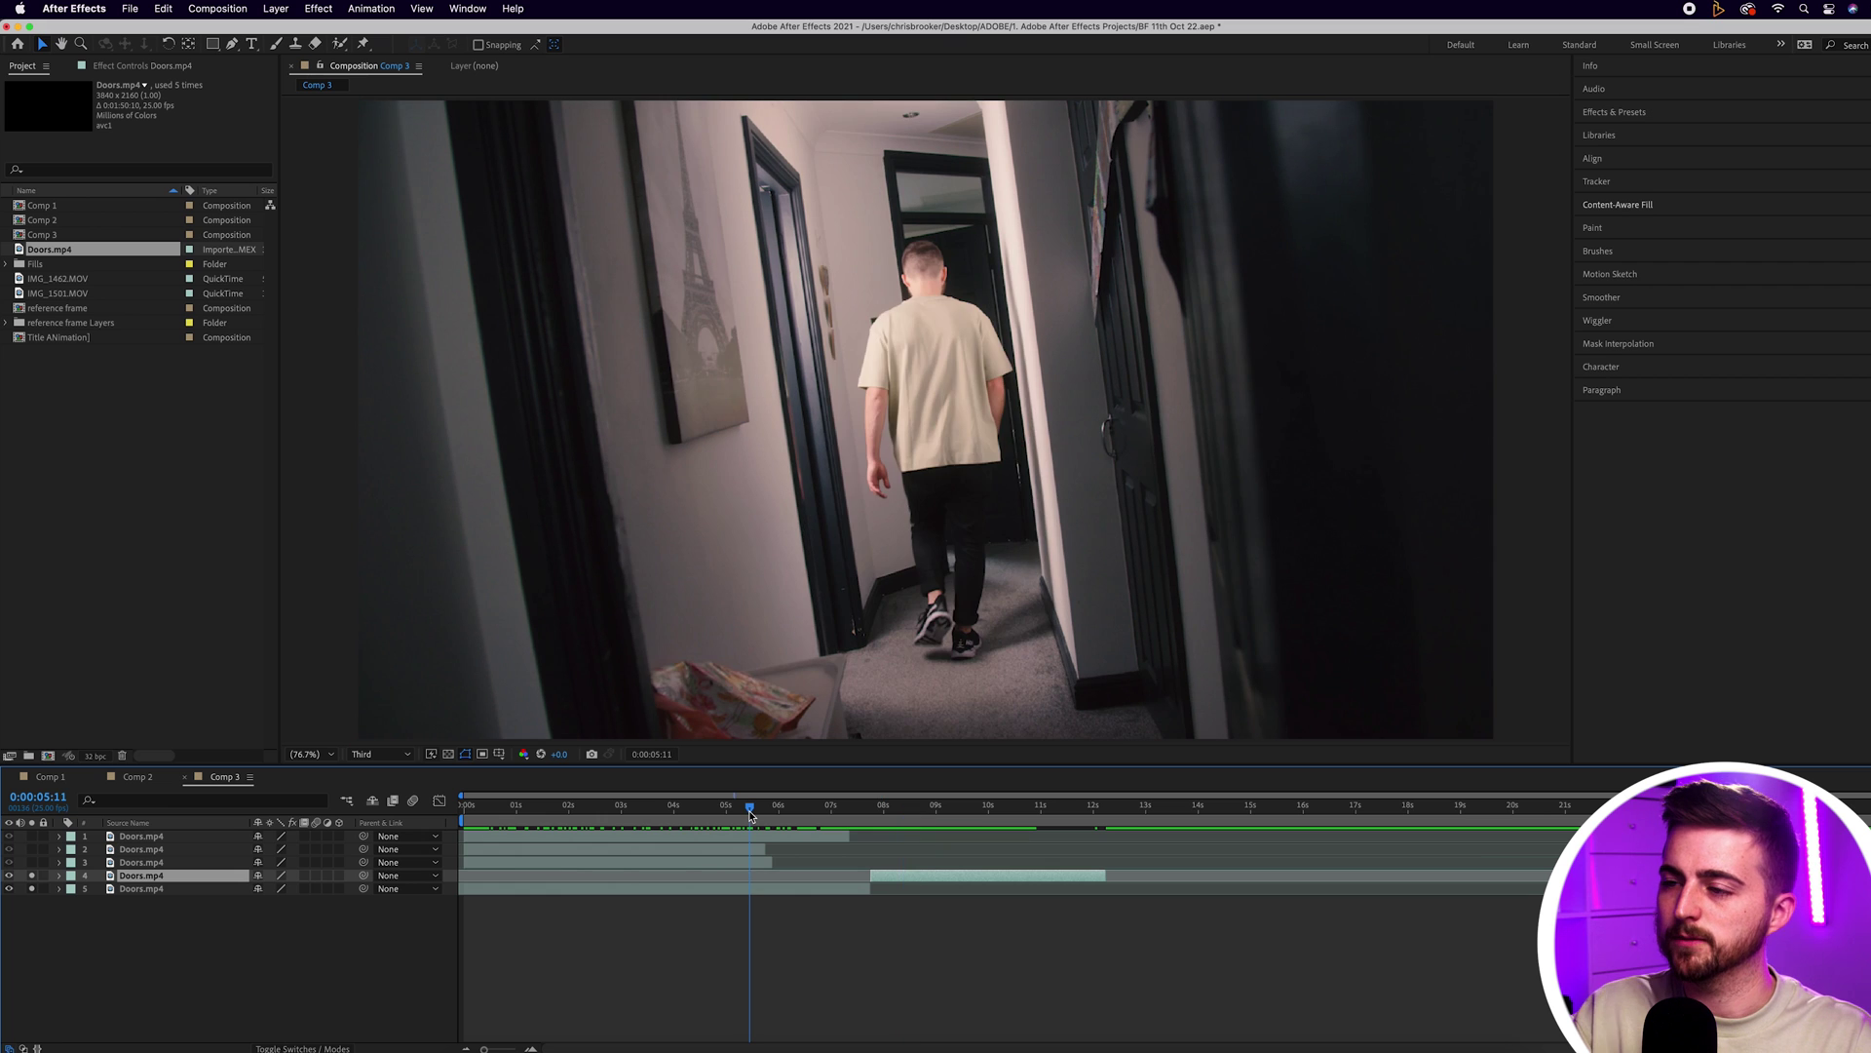
key("space")
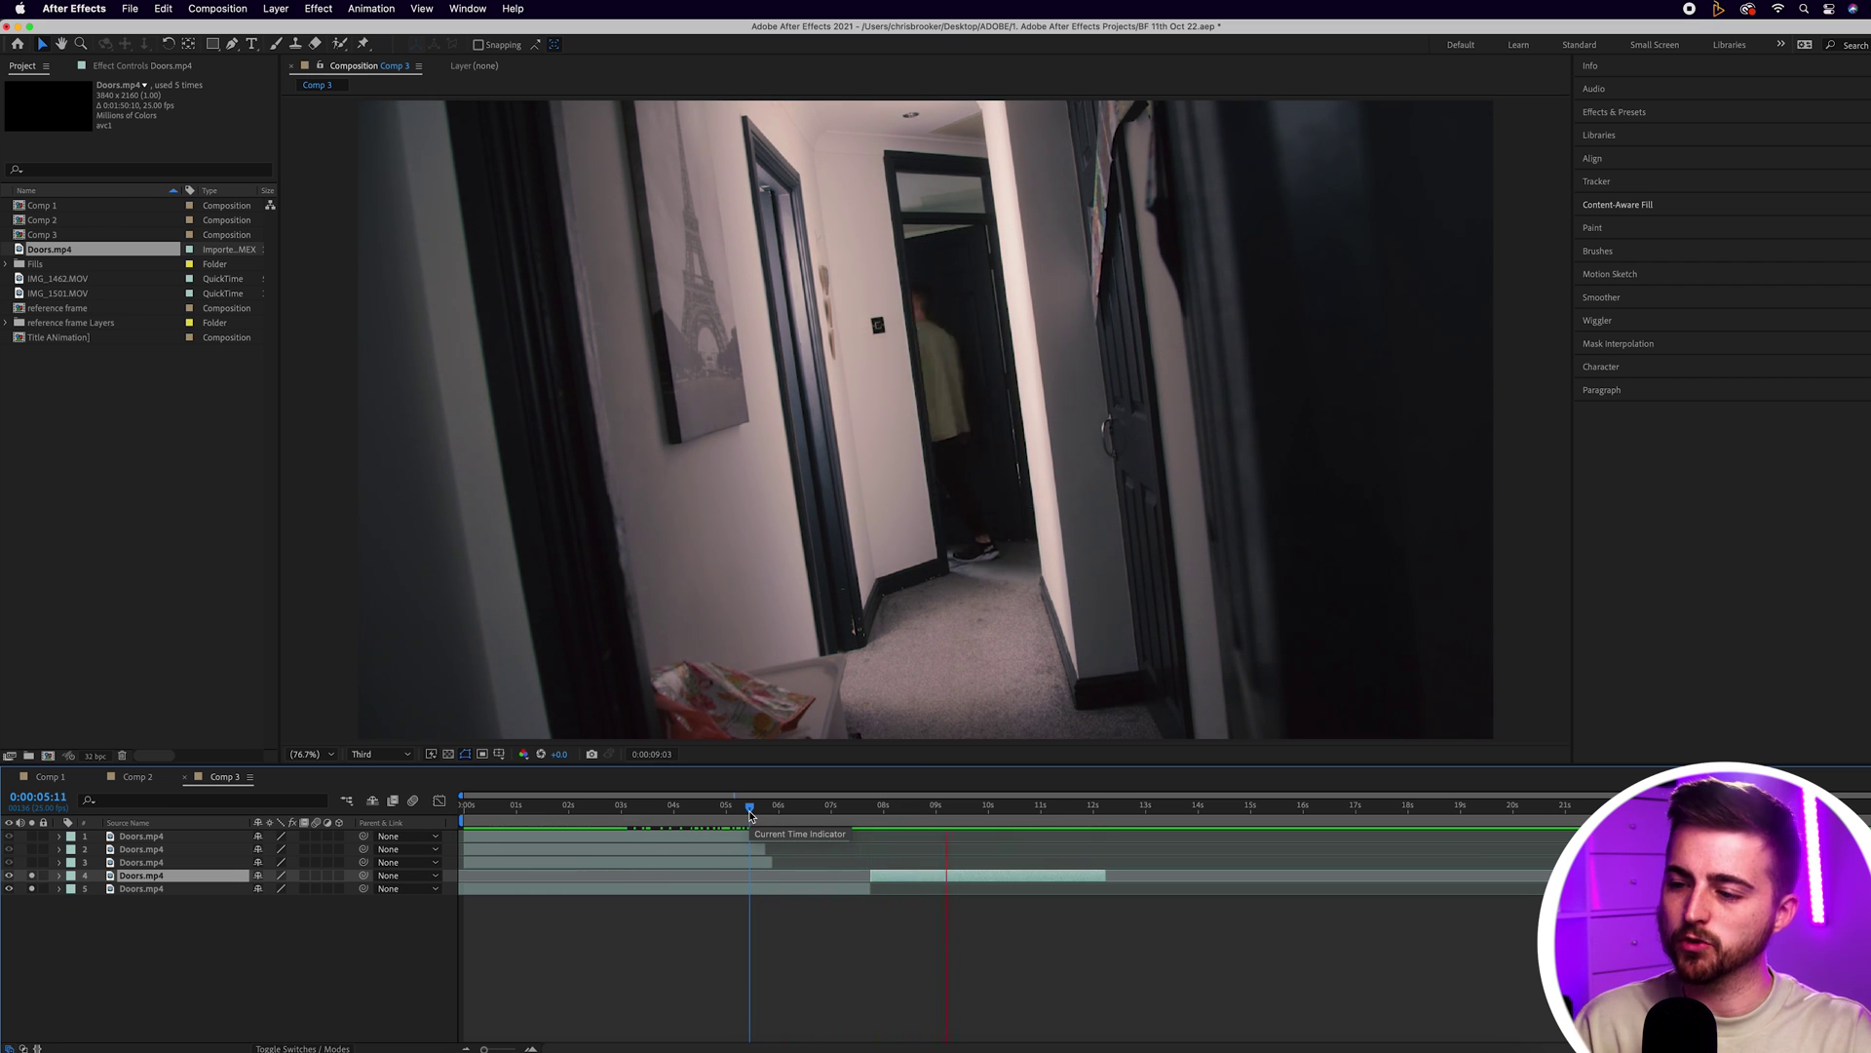
mouse_move(826, 810)
left_mouse_down()
mouse_move(934, 812)
mouse_move(827, 811)
left_mouse_up()
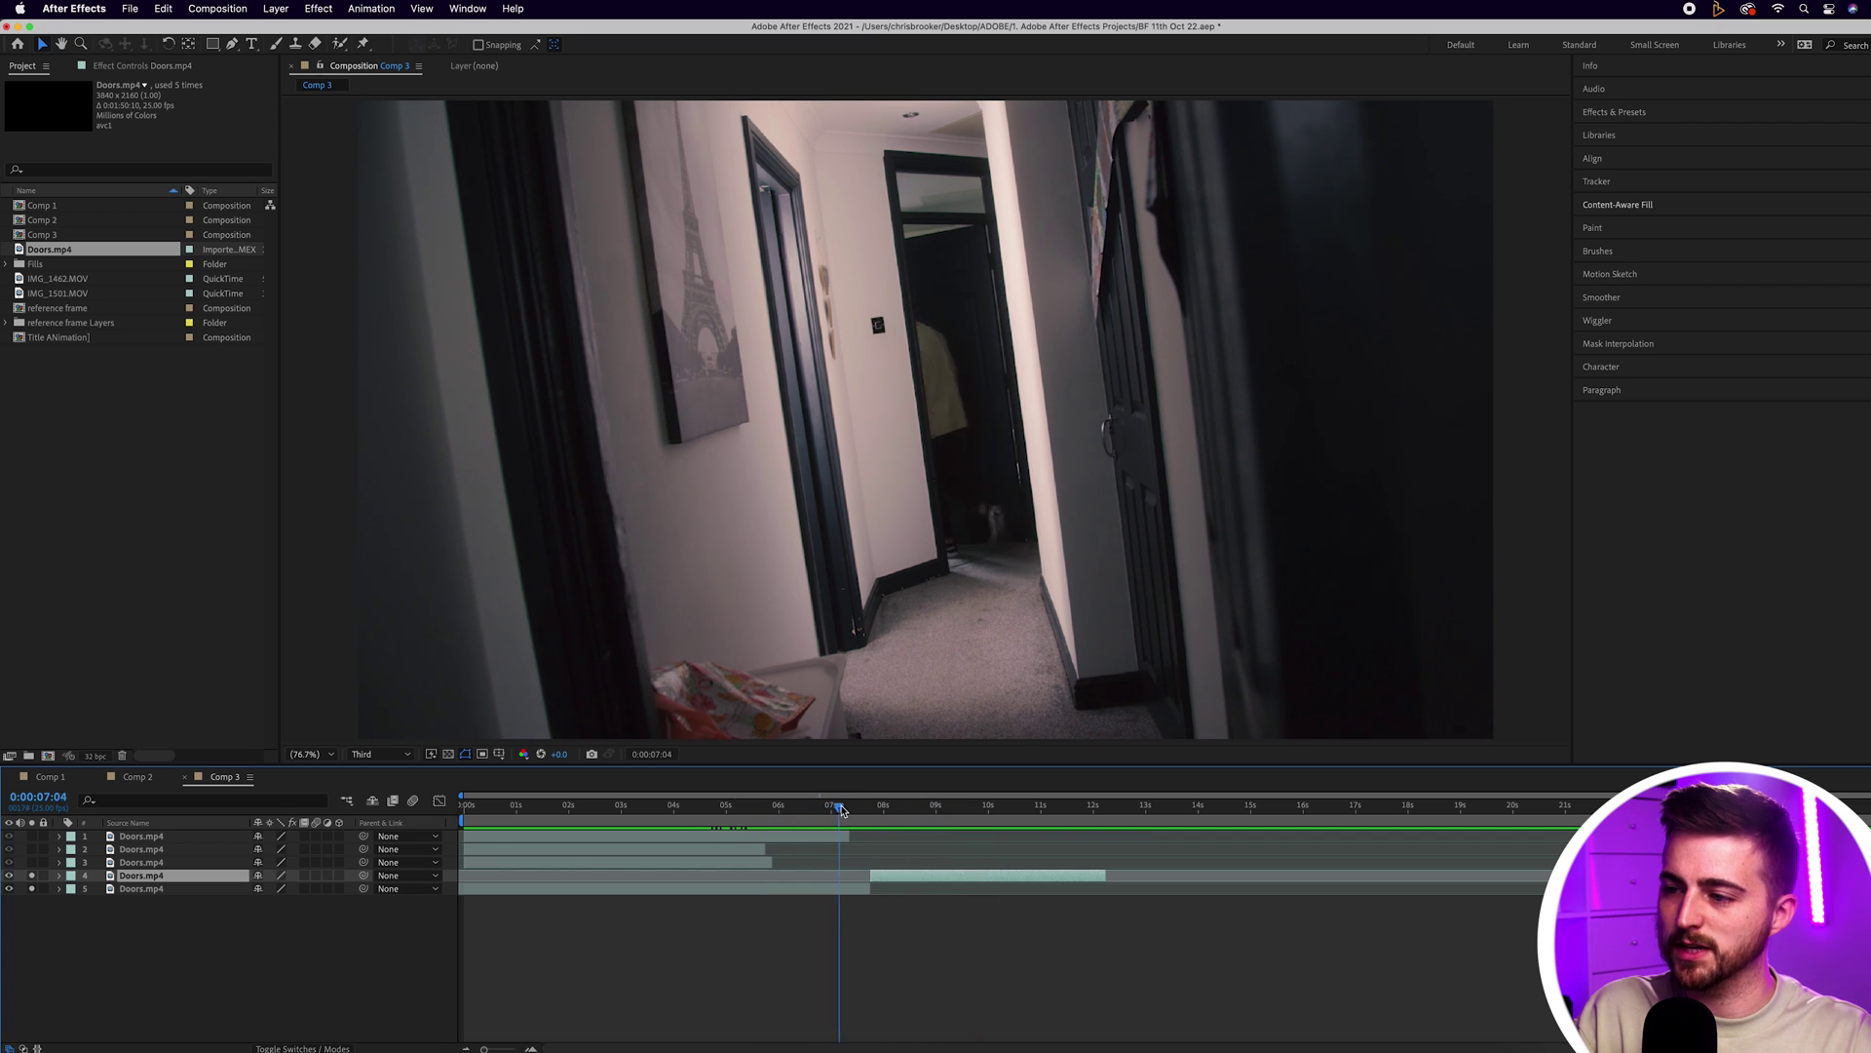
key("=")
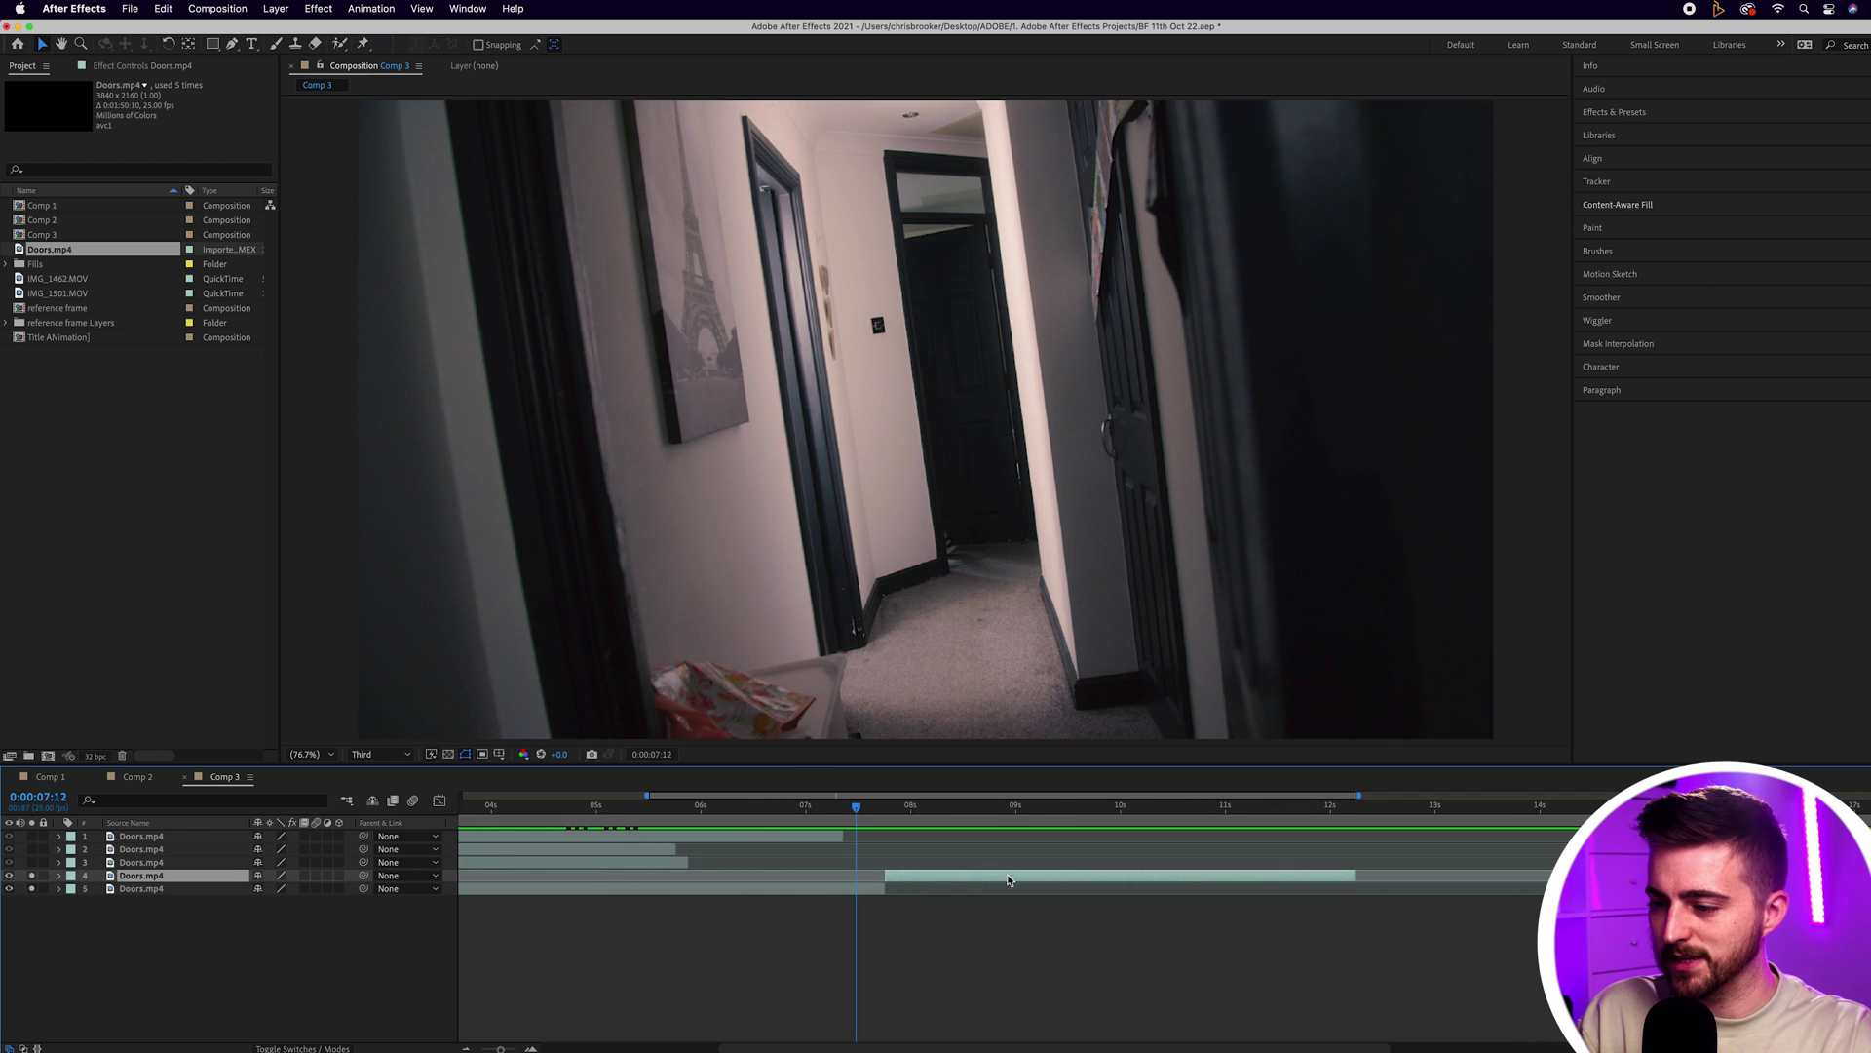
left_click_drag(1009, 875, 985, 872)
key("space")
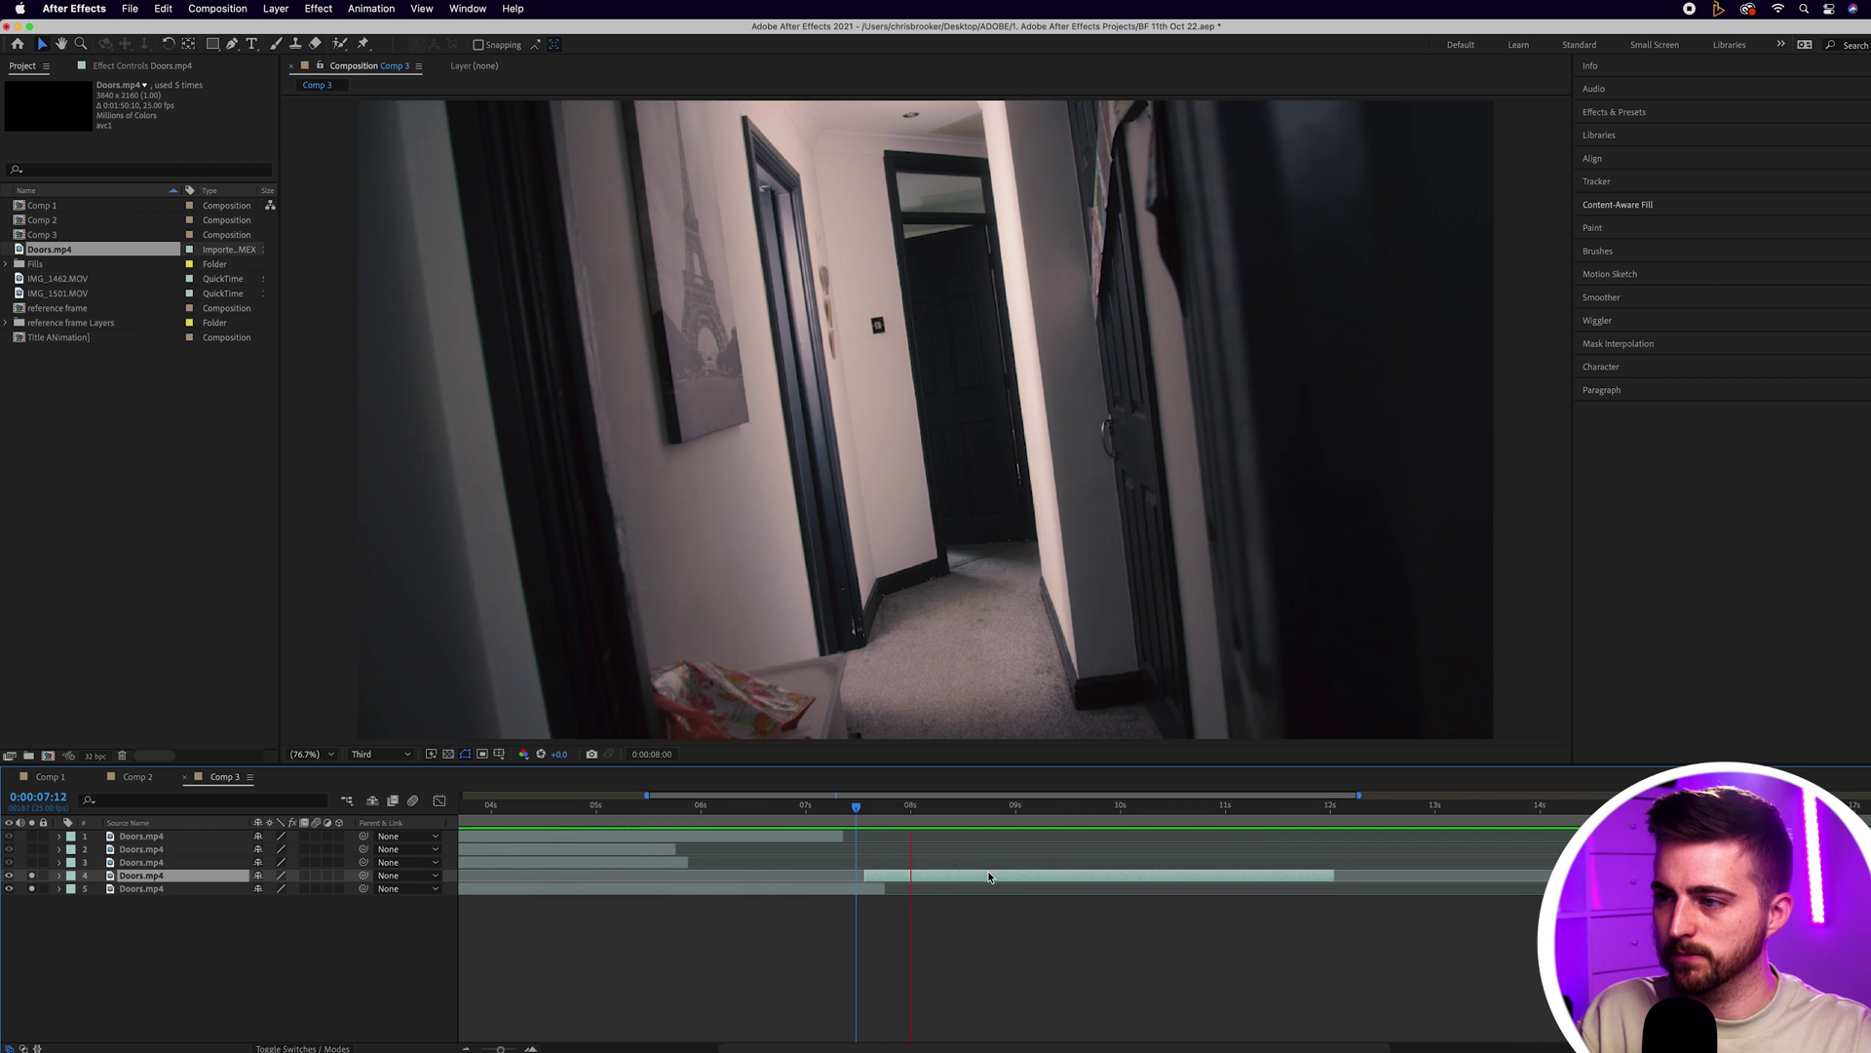
Trim the start of the fourth layer to meet the end of the bottom clip, and play back the transition
left_click_drag(868, 876, 903, 876)
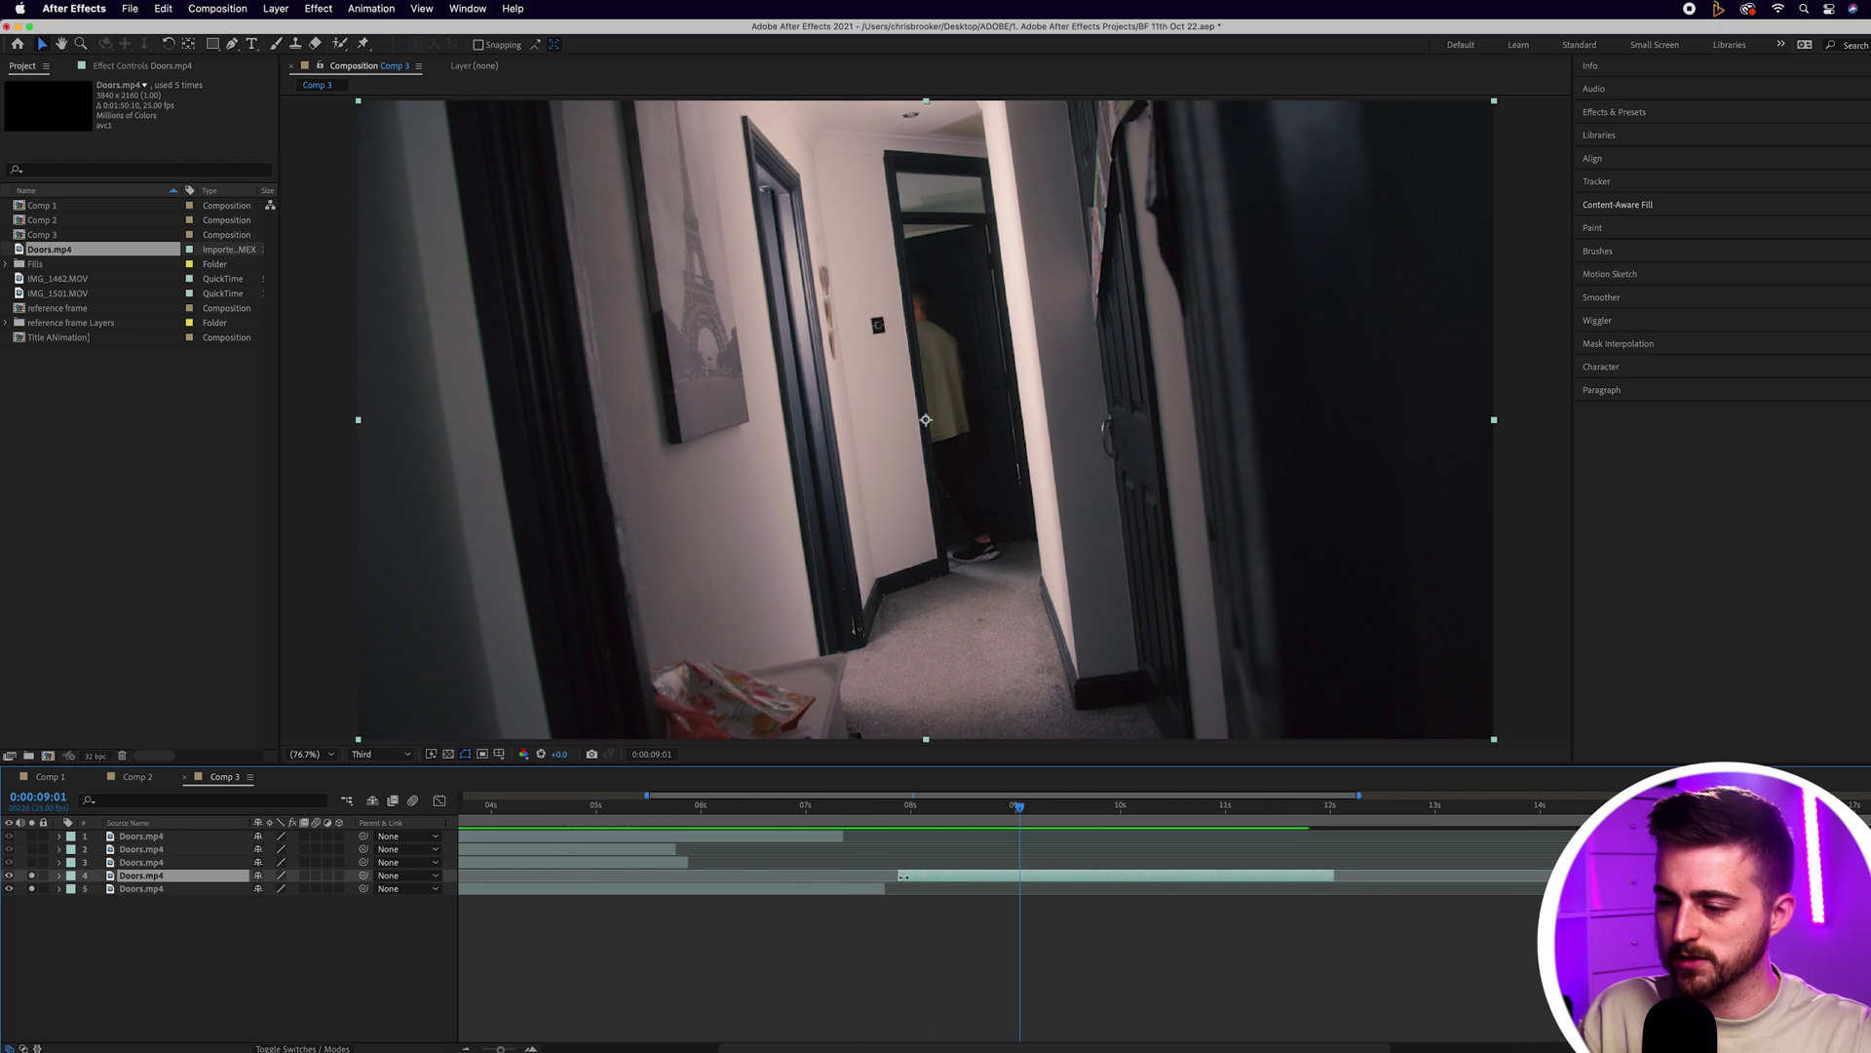
key("space")
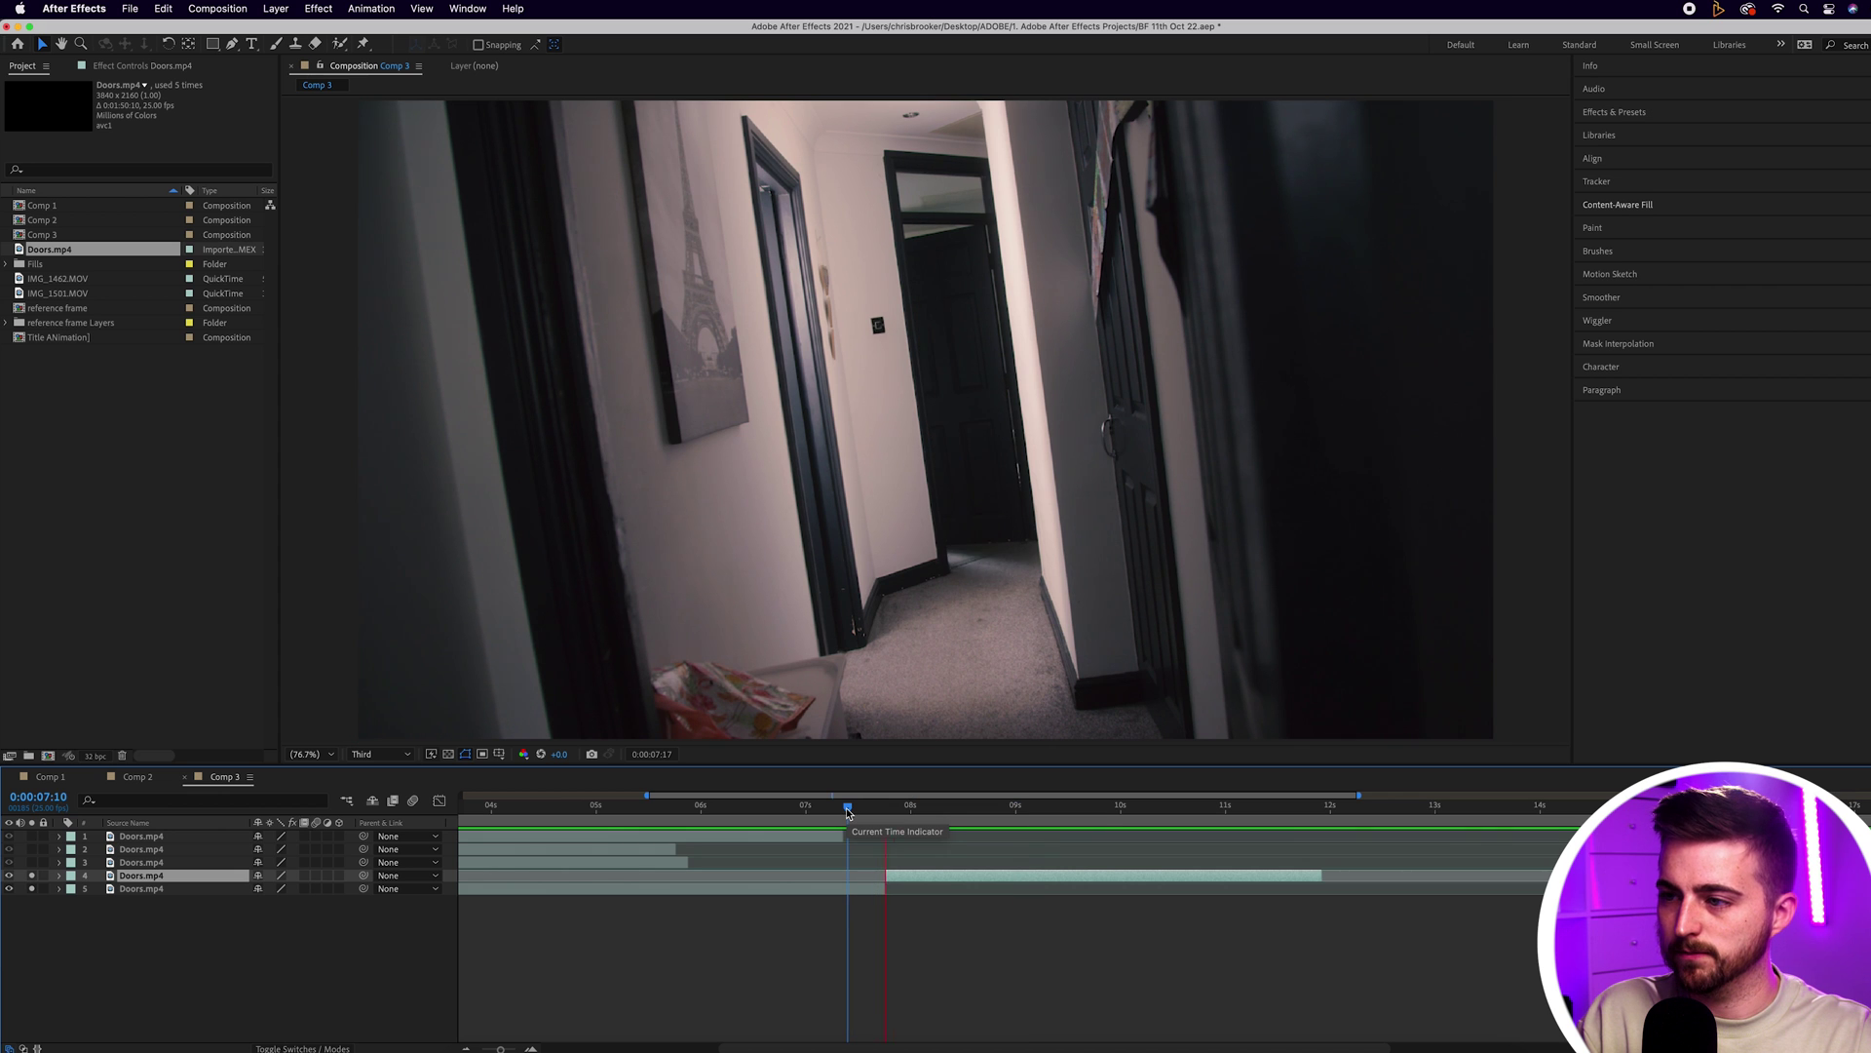
left_click(805, 808)
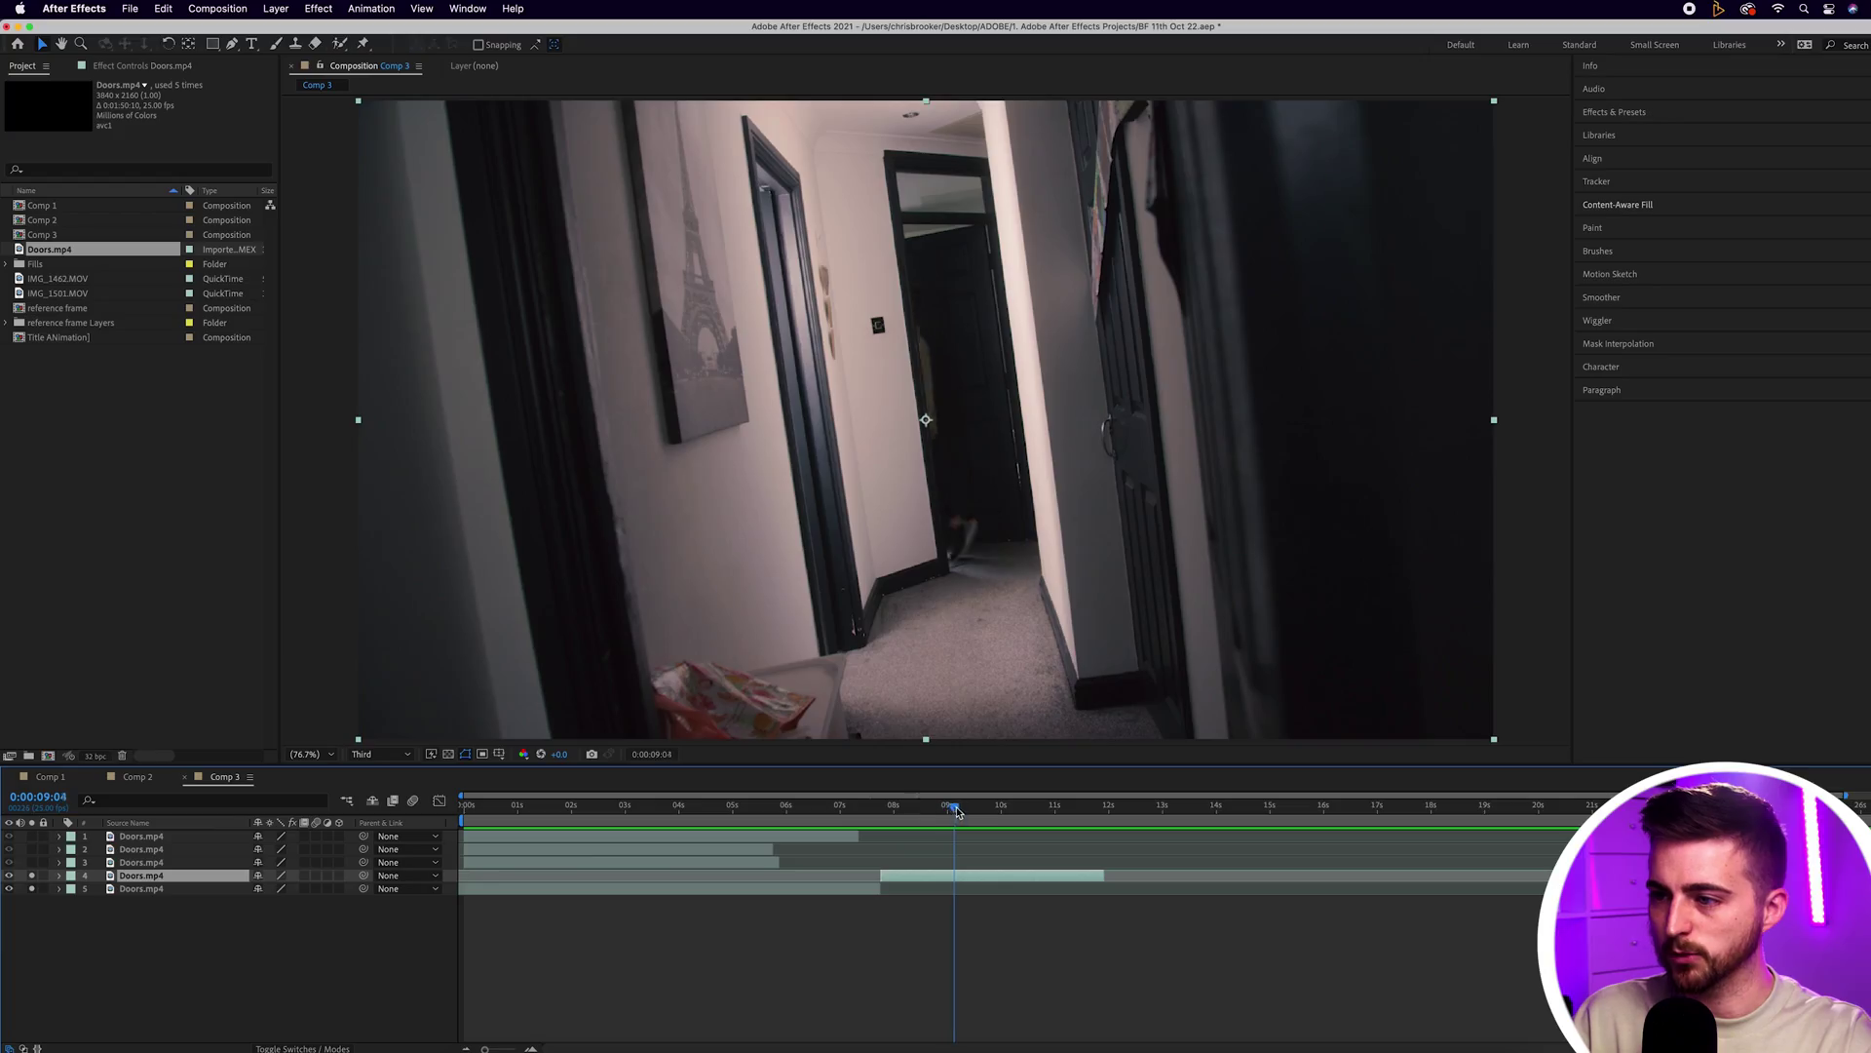
Split the fourth Doors.mp4 layer at 0:00:09:22 and delete the part after the cut
left_click_drag(983, 807, 993, 807)
key("super+shift+d")
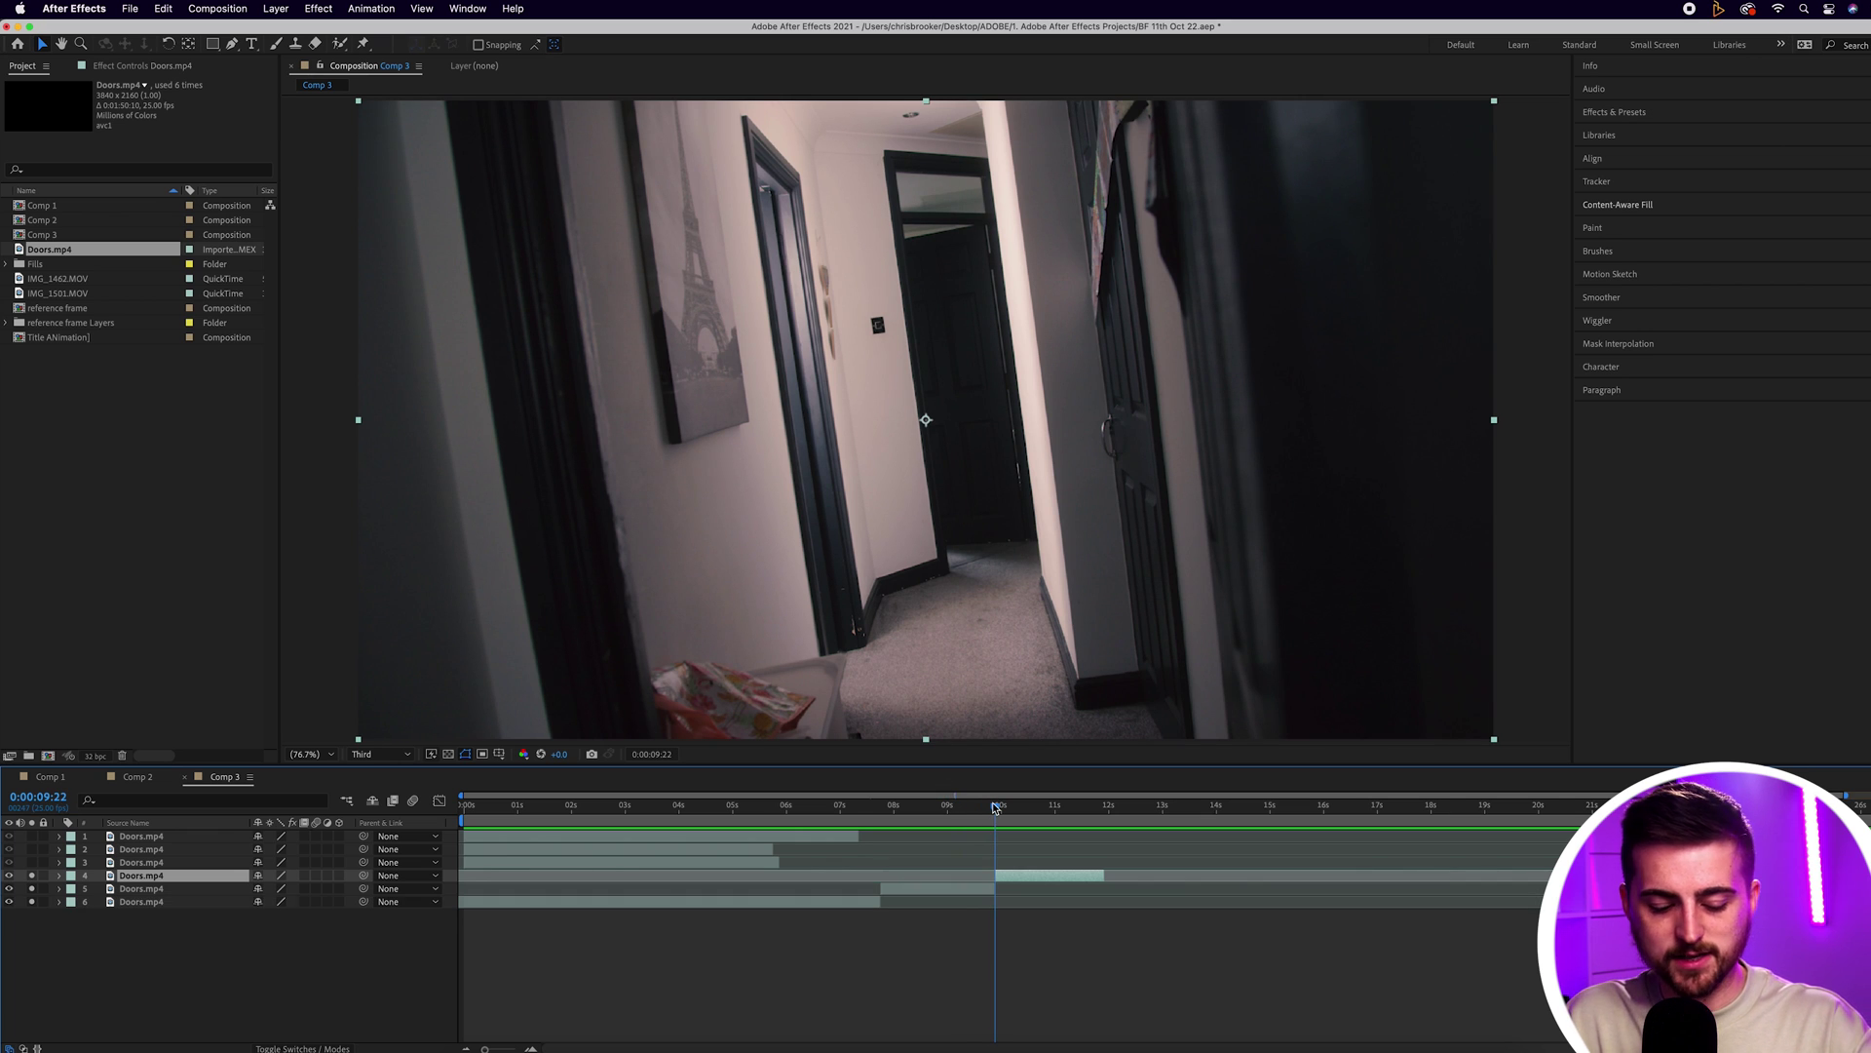
key("Delete")
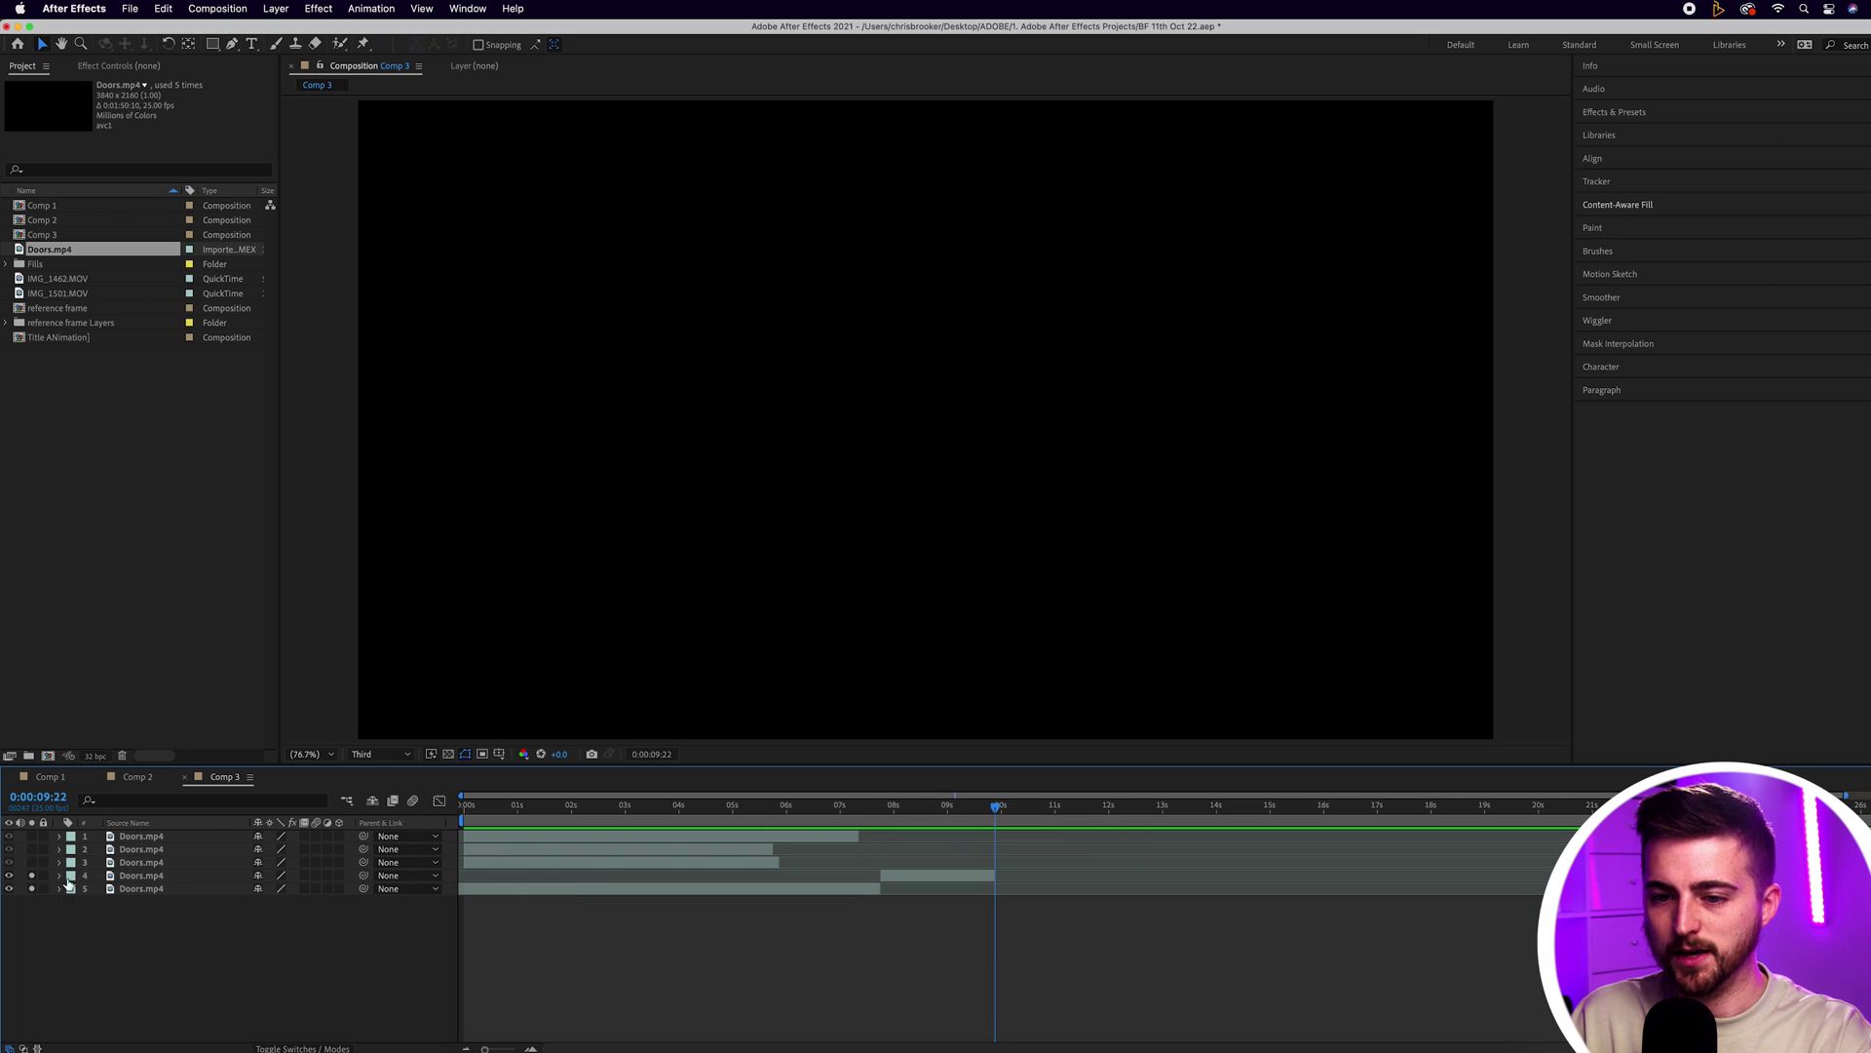
Solo the second Doors.mp4 layer, start it where the fourth layer's clip ends, and place it directly above that layer
left_click(642, 807)
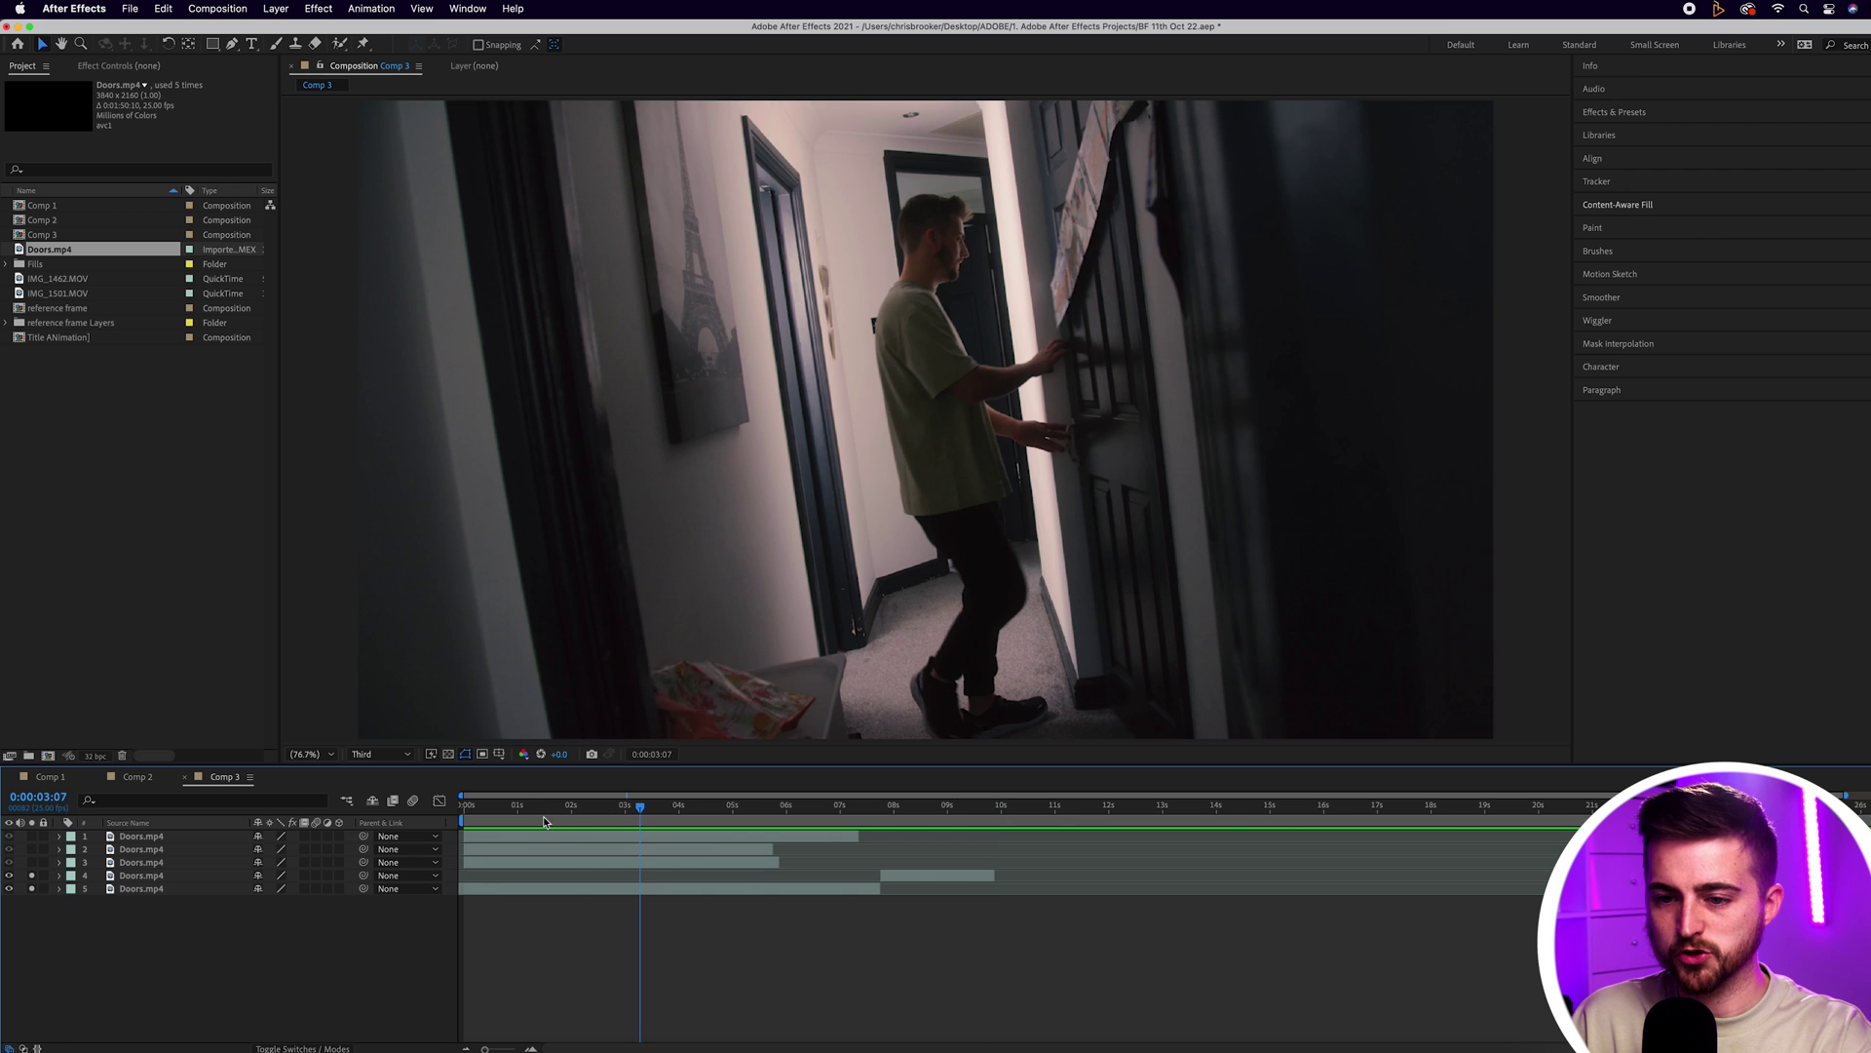
left_click(31, 849)
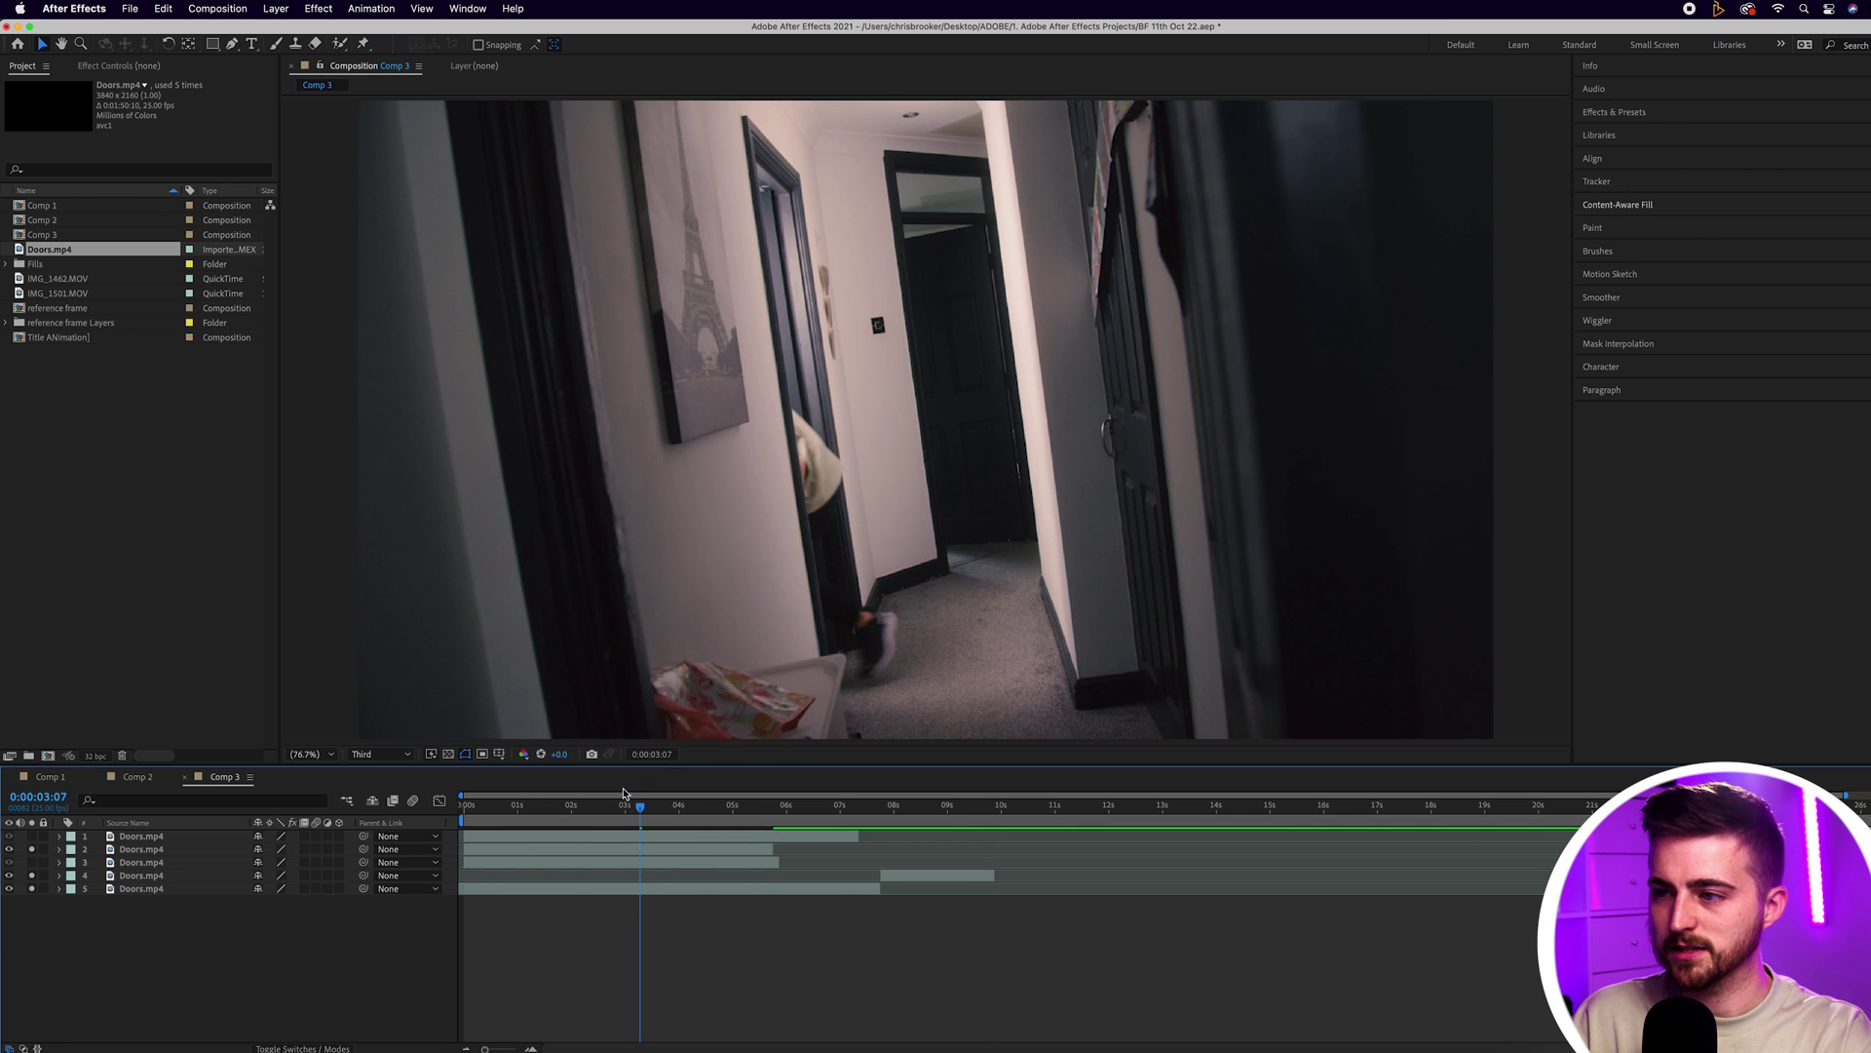
left_click_drag(640, 805, 1090, 828)
left_click(176, 852)
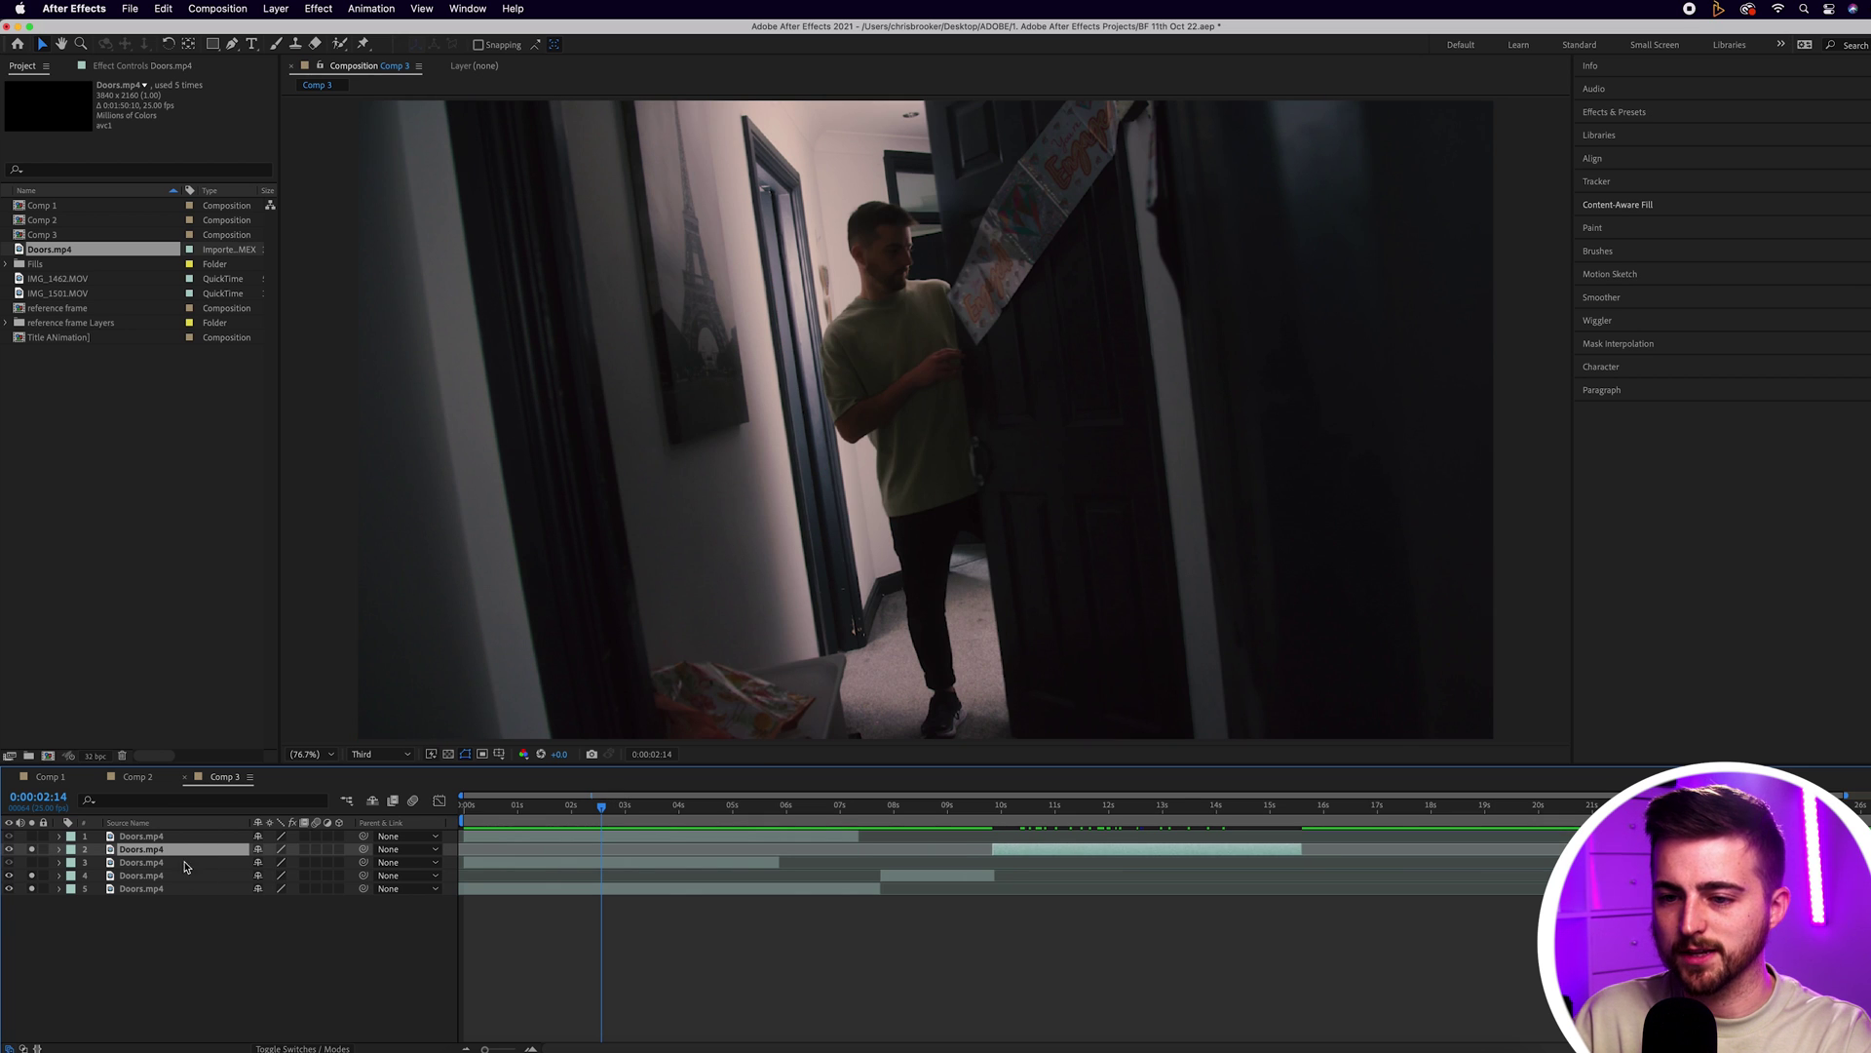
key("super+bracketleft")
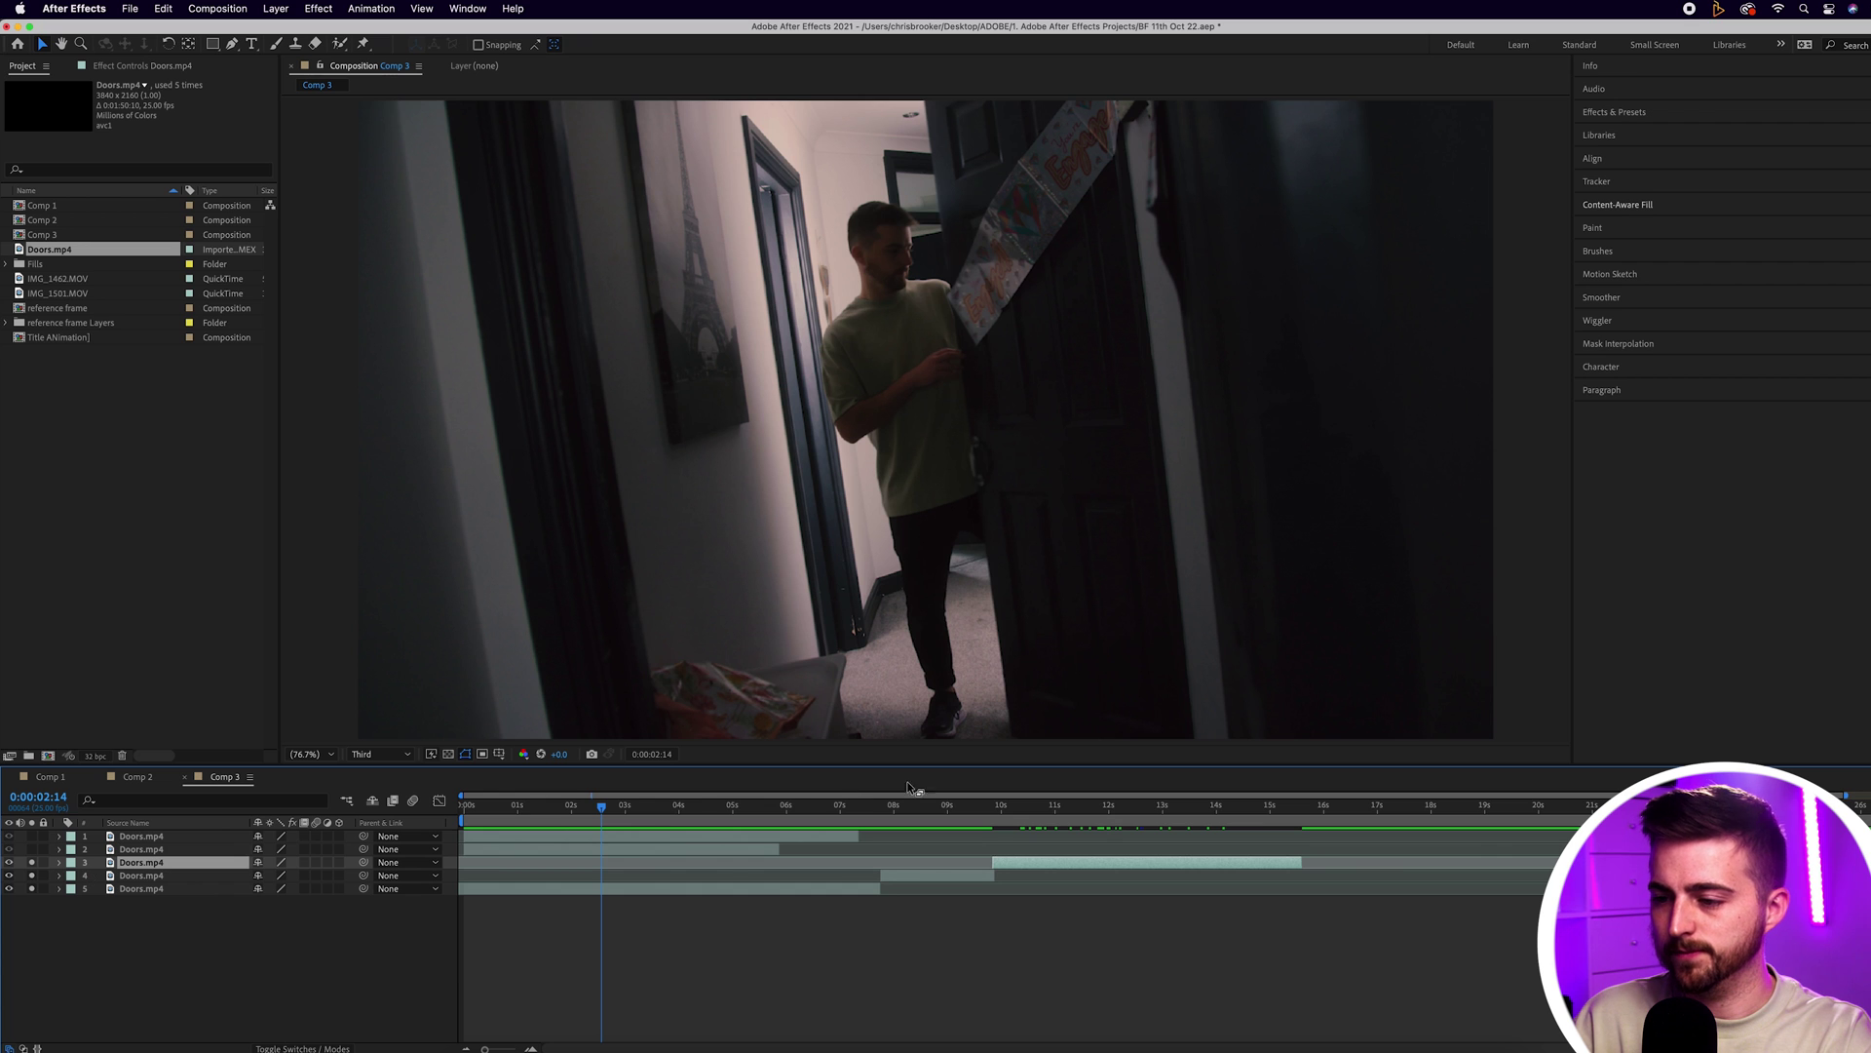
Split the third Doors.mp4 layer at 0:00:13:13, delete the part after the cut, and shorten the clip's end further after playback
left_click(926, 806)
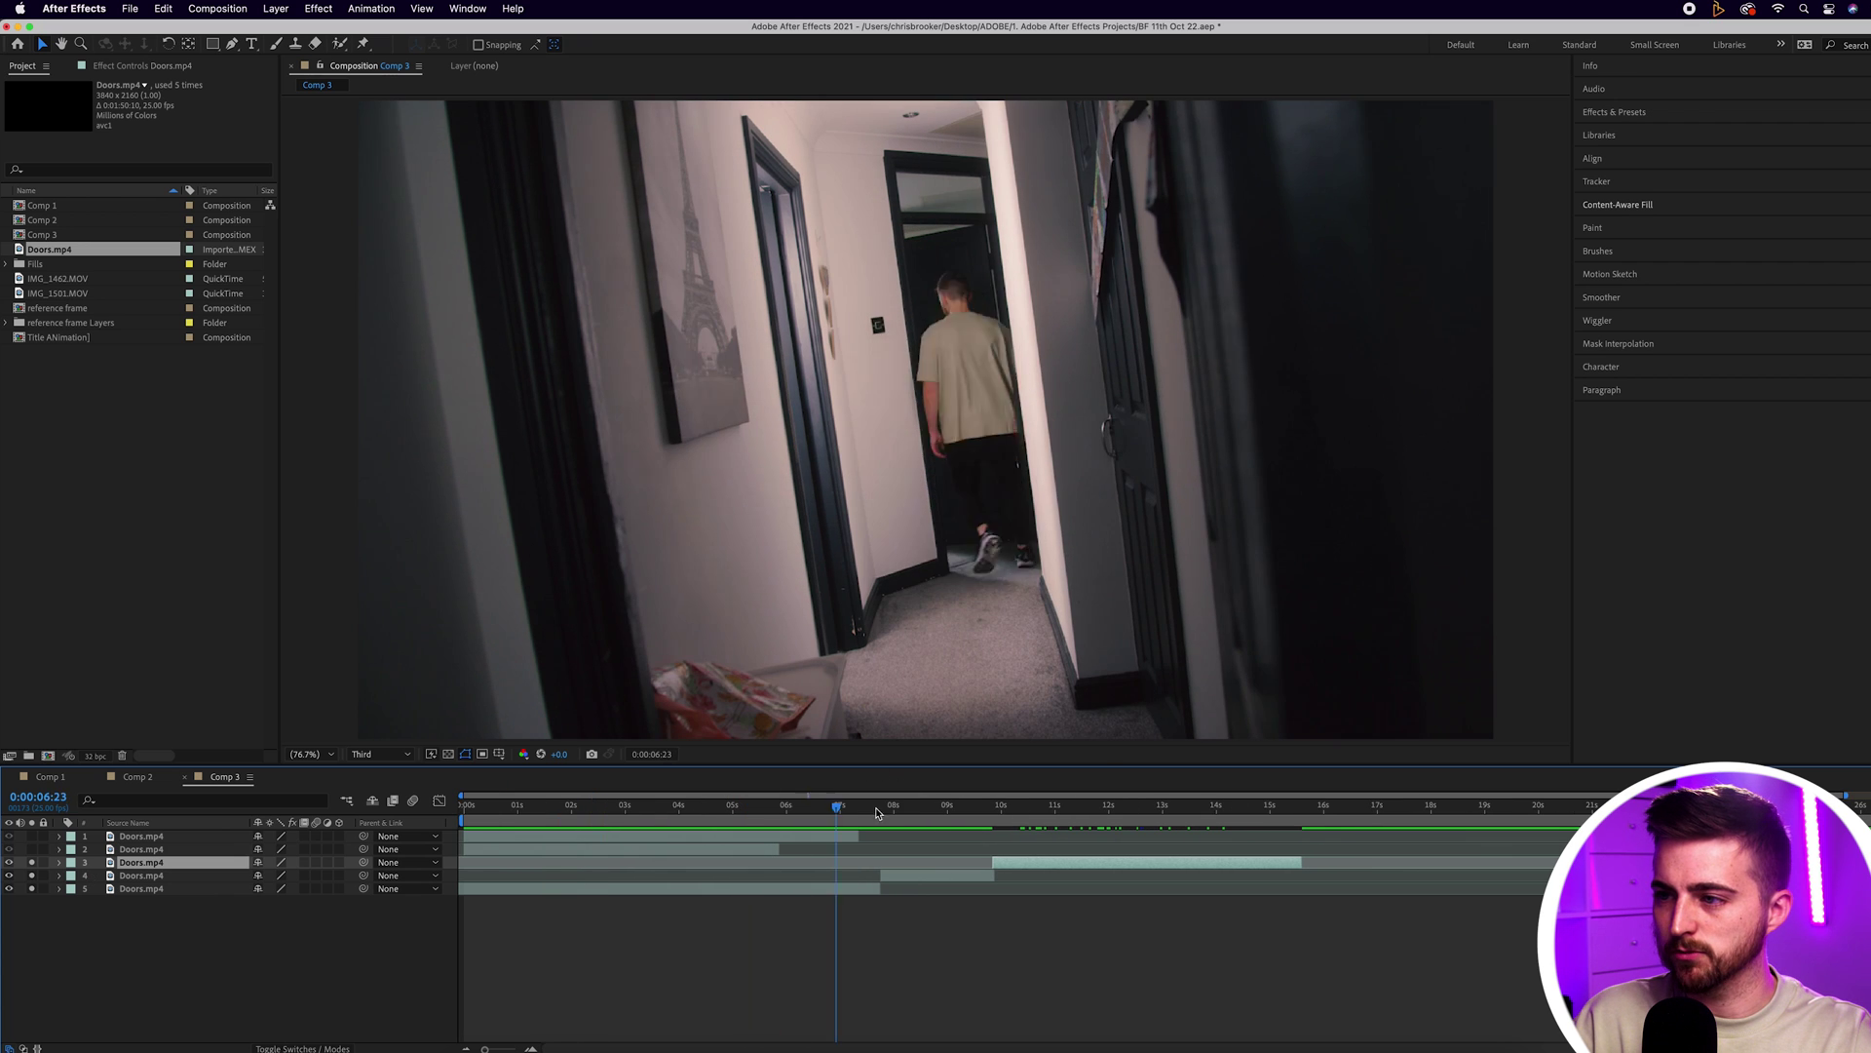
left_click_drag(936, 811, 1187, 807)
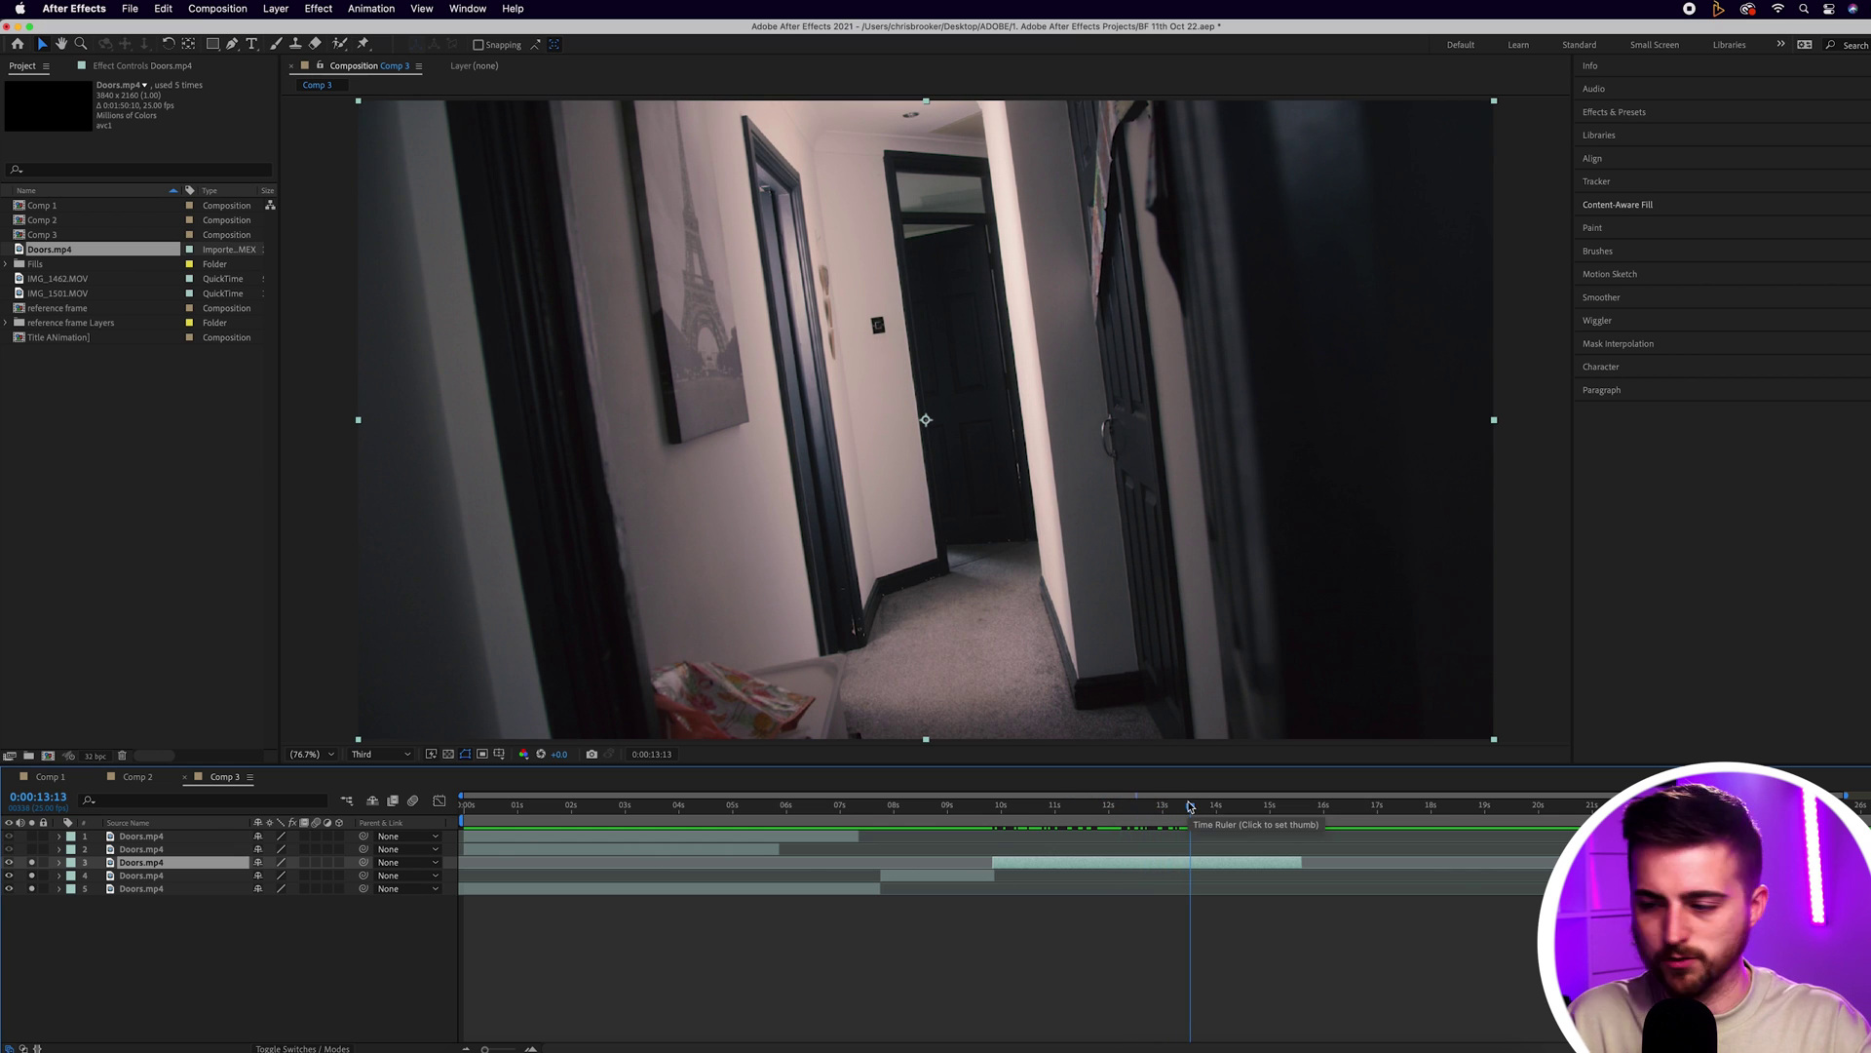
key("ctrl+shift+d")
left_click_drag(1193, 807, 921, 811)
key("Delete")
key("space")
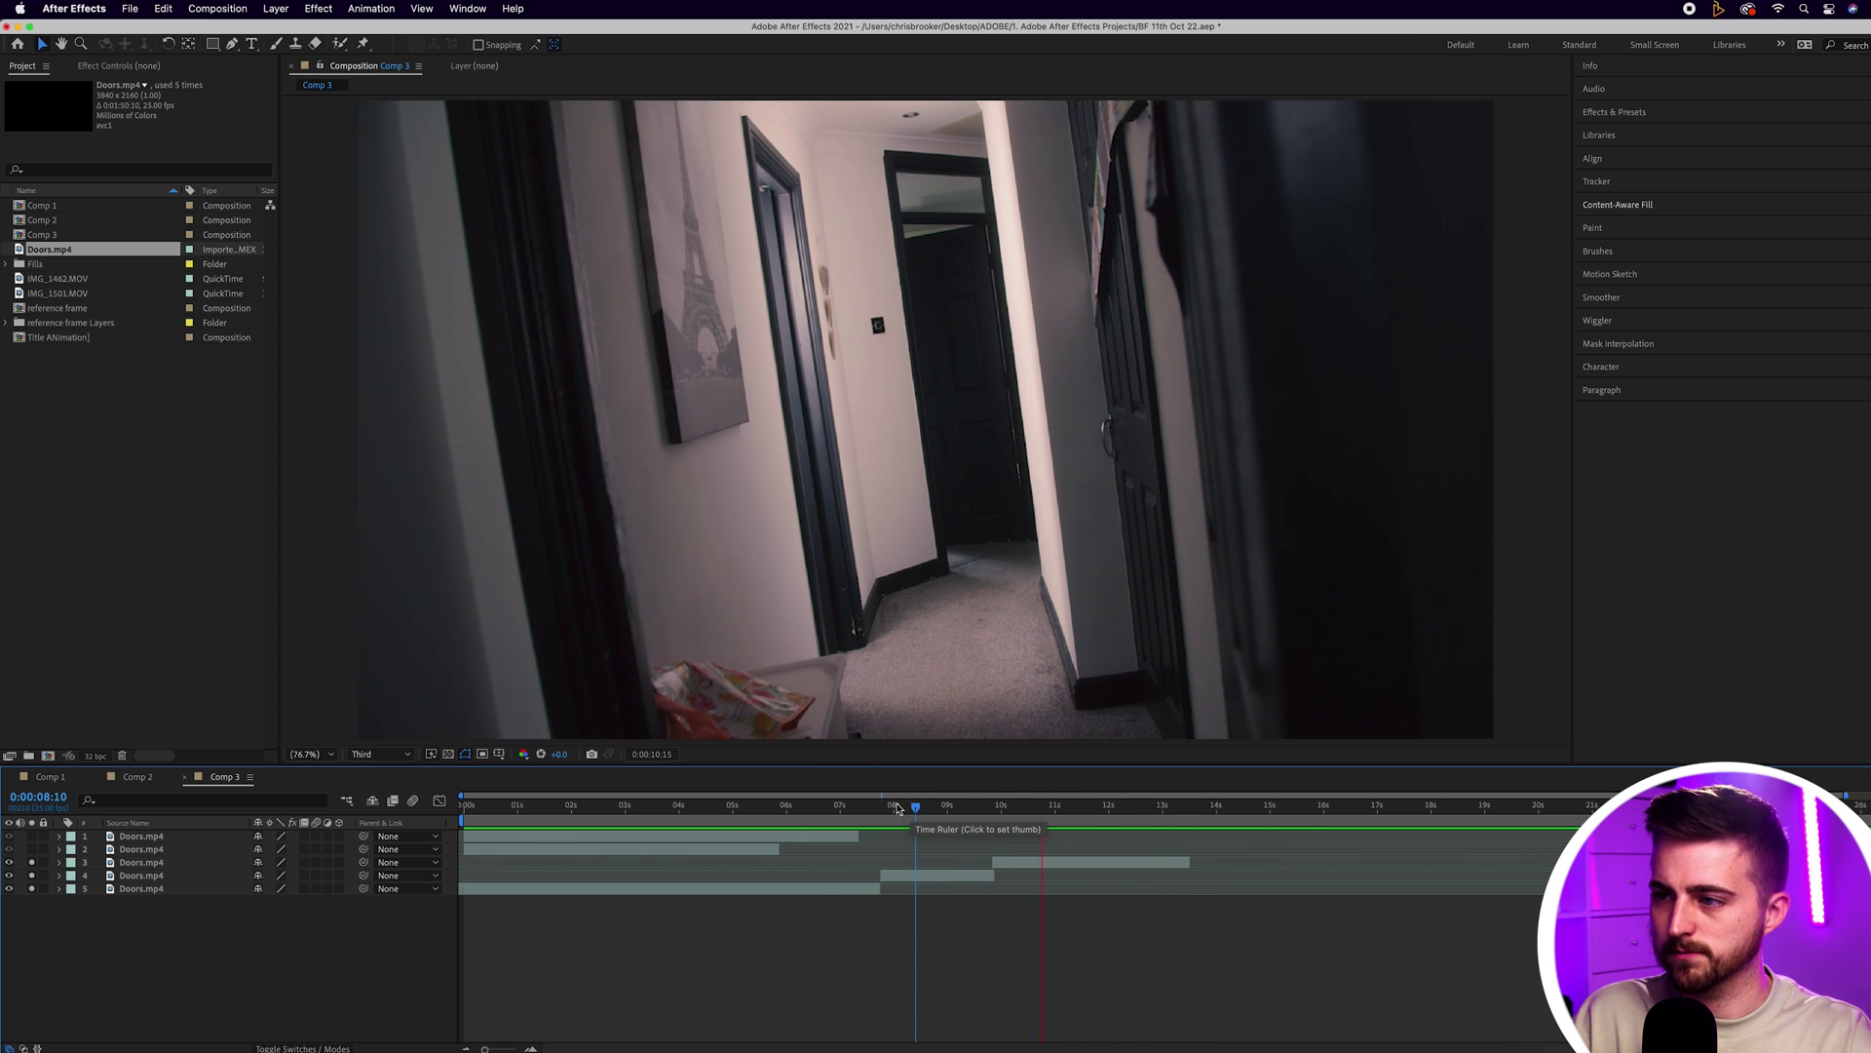
left_click_drag(898, 808, 1129, 814)
left_click(1043, 861)
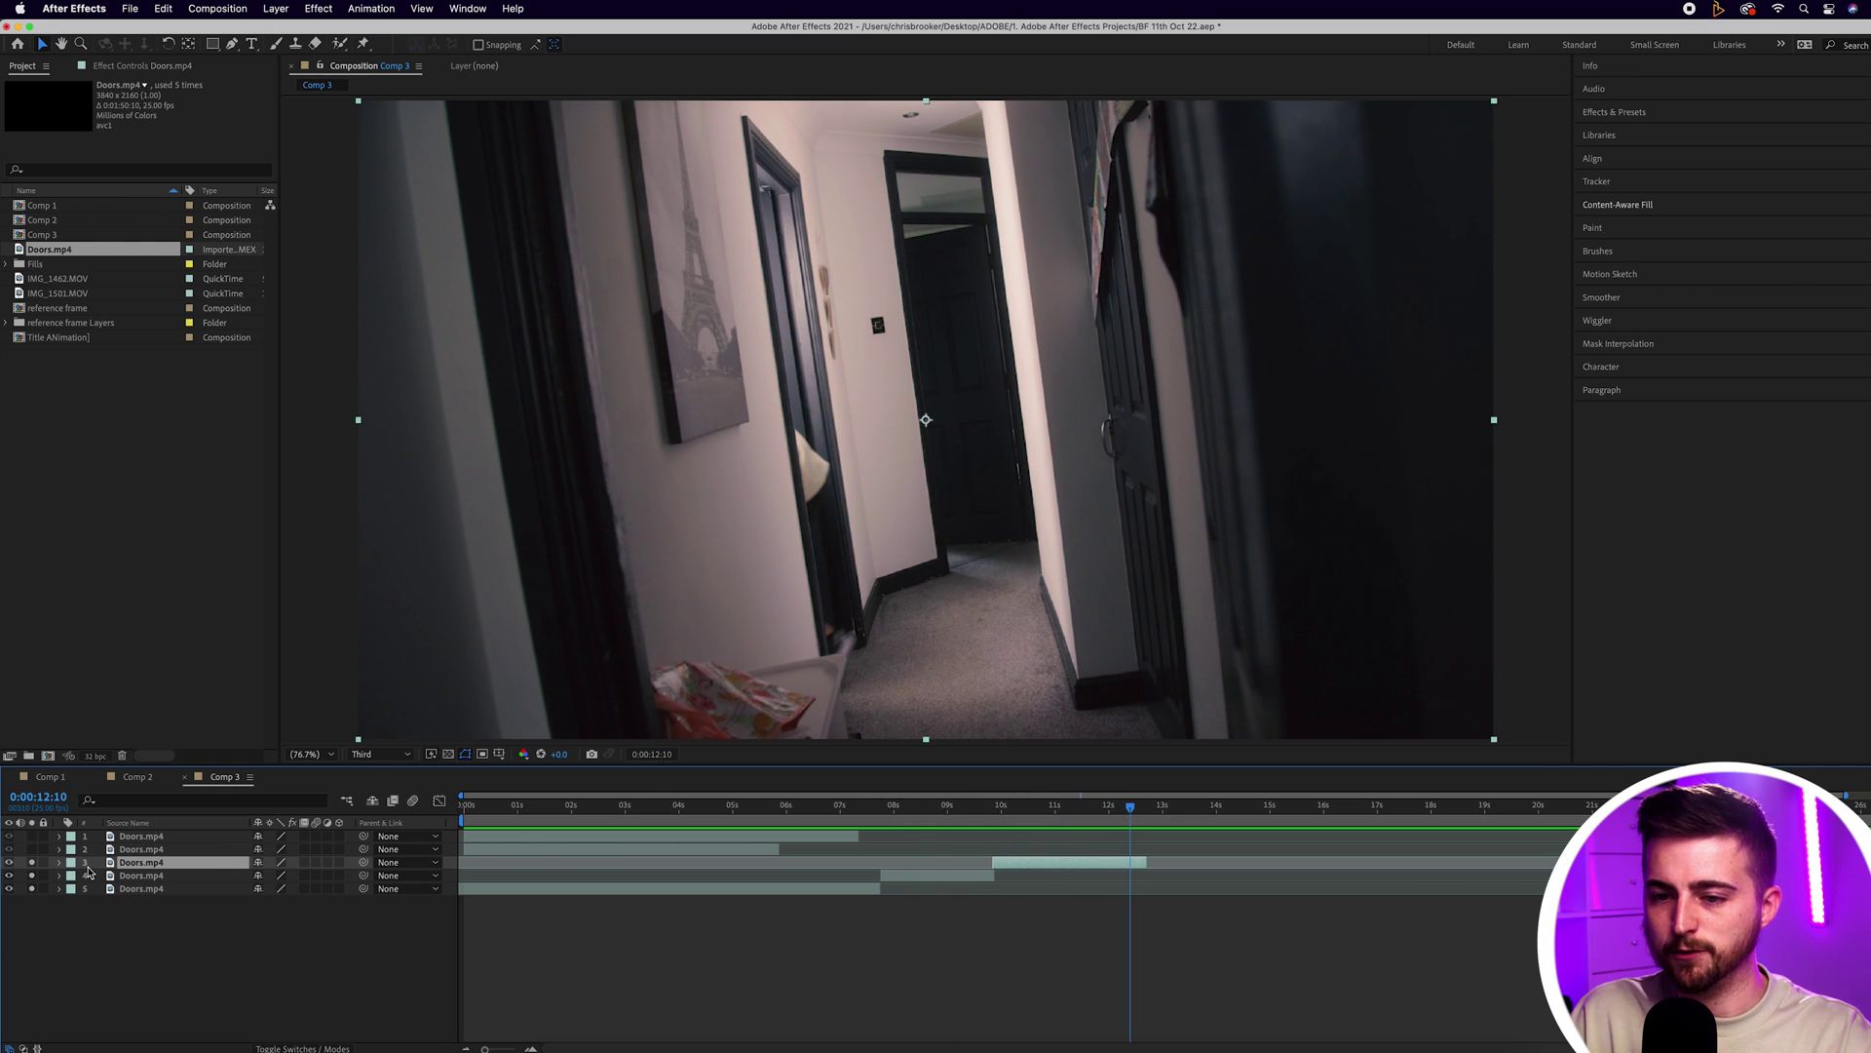
Slide the second Doors.mp4 layer to overlap the third clip's end, split it at 0:00:12:17, and delete the part before the cut
left_click_drag(622, 805, 1223, 844)
scroll(1218, 842, "right", 1)
left_click_drag(1140, 805, 1098, 810)
key("super+shift+d")
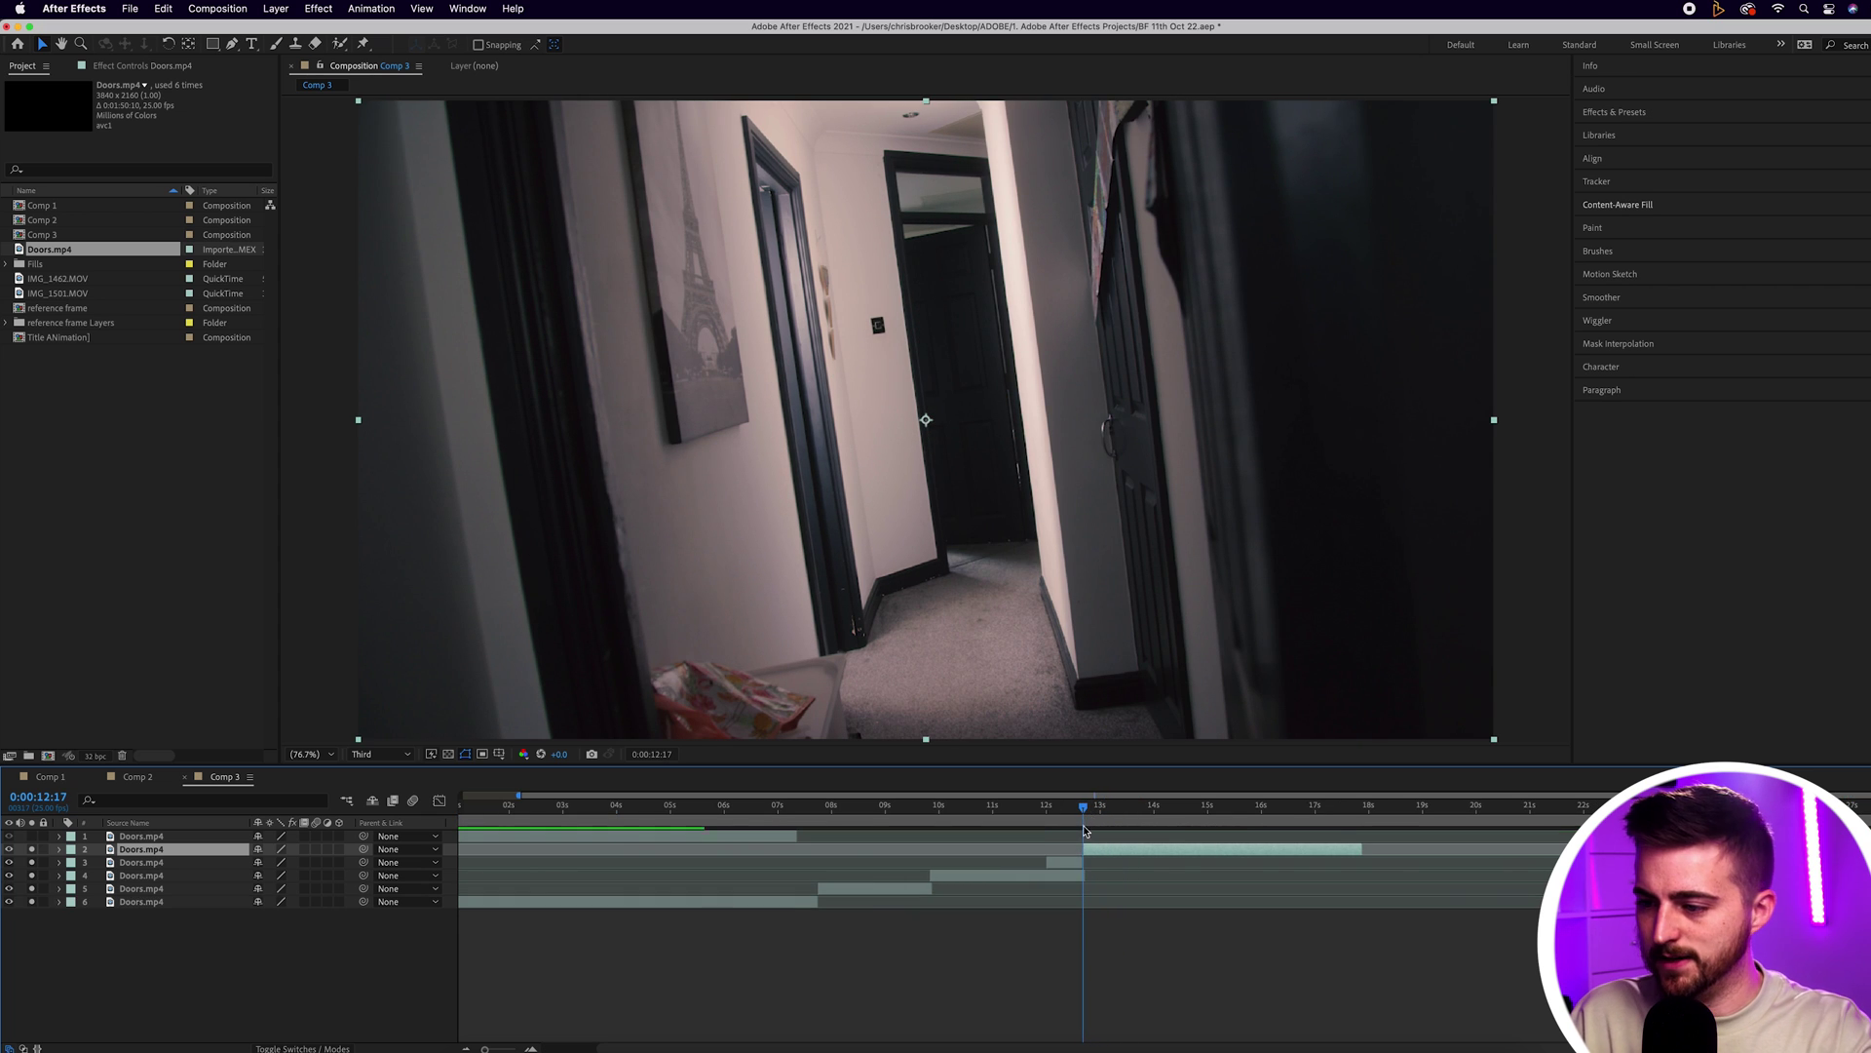
left_click(1065, 862)
key("Delete")
Split the second Doors.mp4 layer at 0:00:15:03 and delete the part after the cut
left_click_drag(1085, 809, 1193, 815)
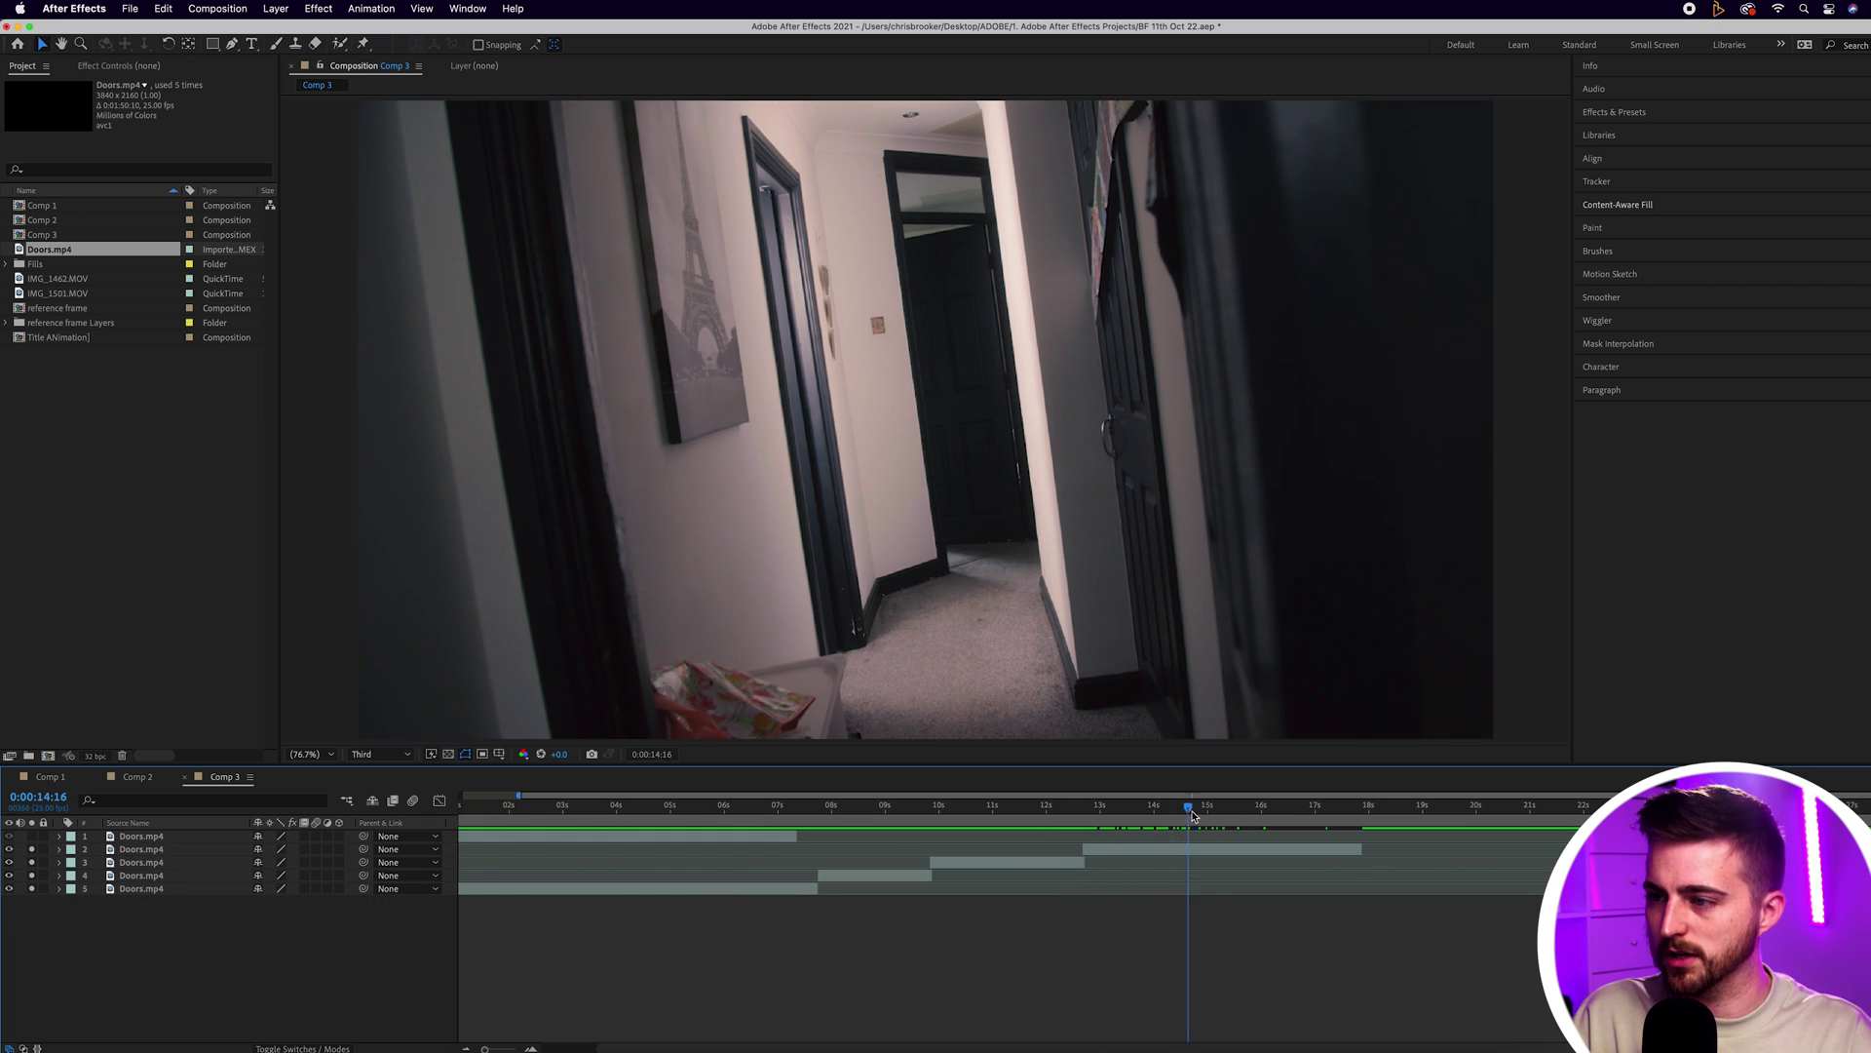
left_click(1218, 849)
key("alt+]")
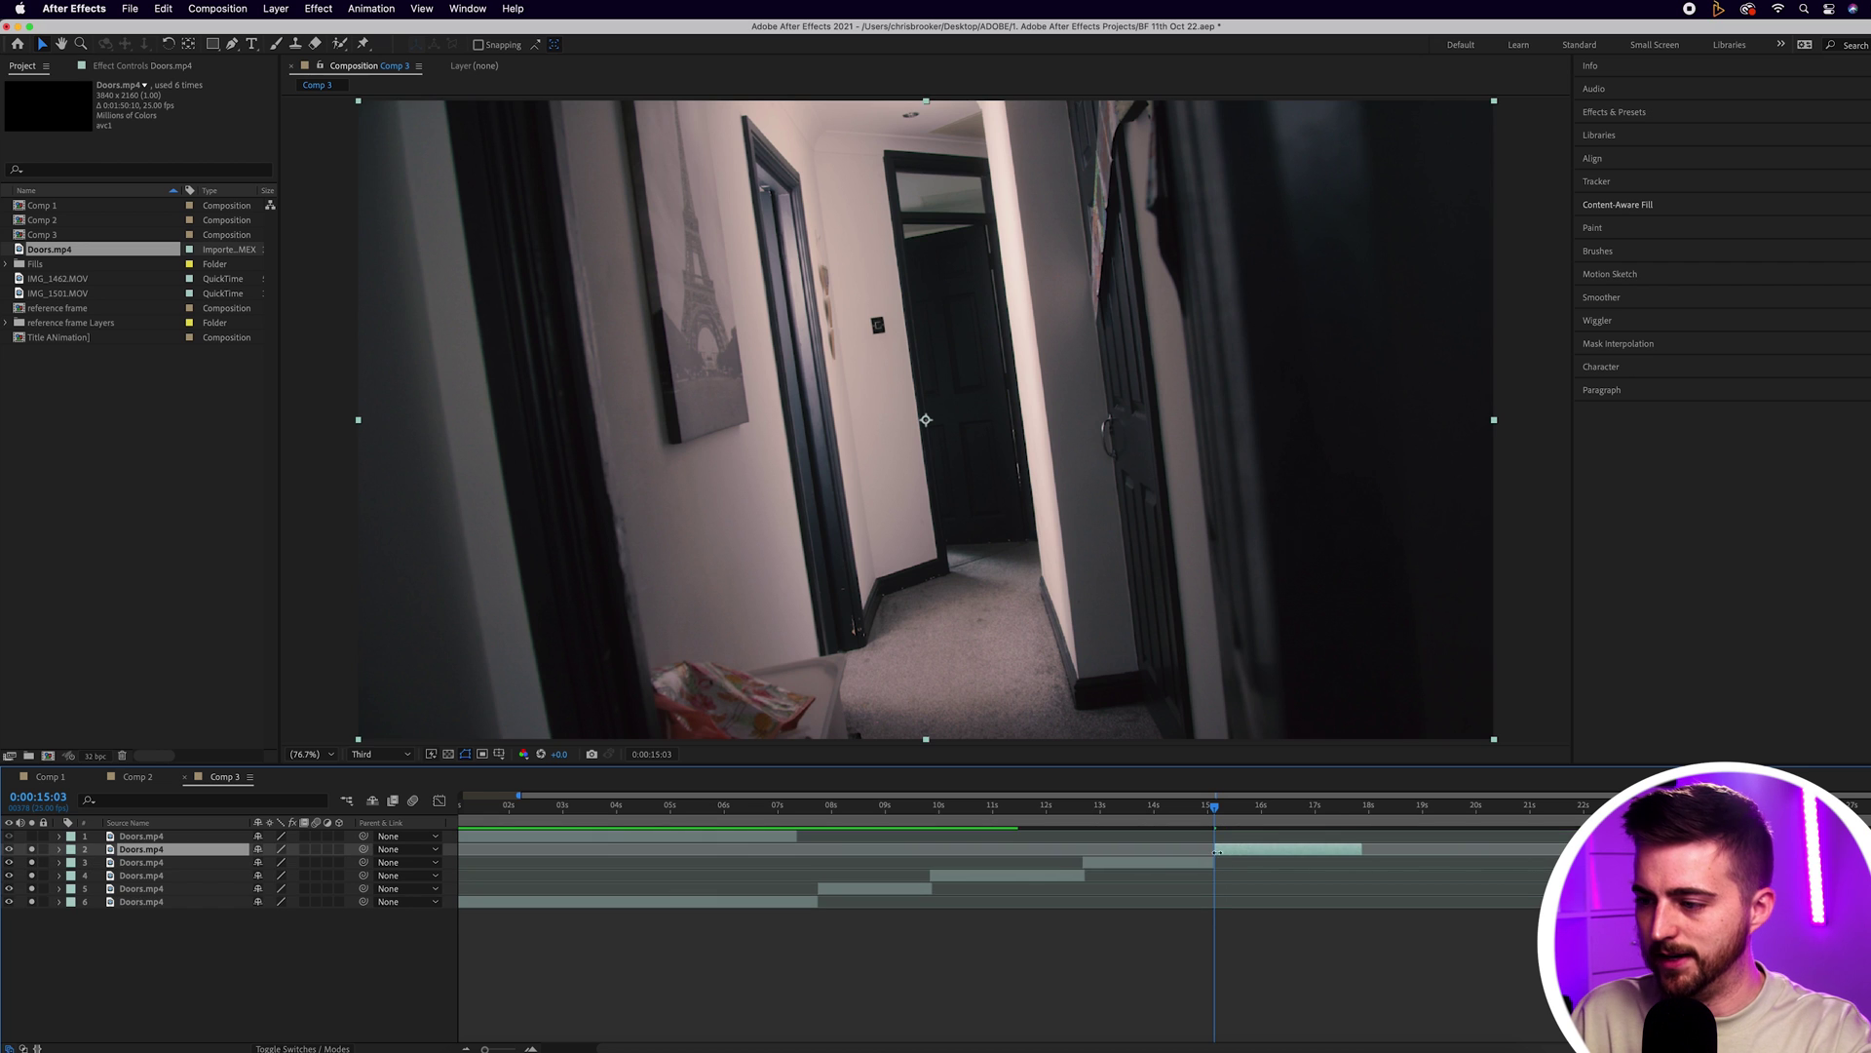
key("super+shift+a")
key("minus")
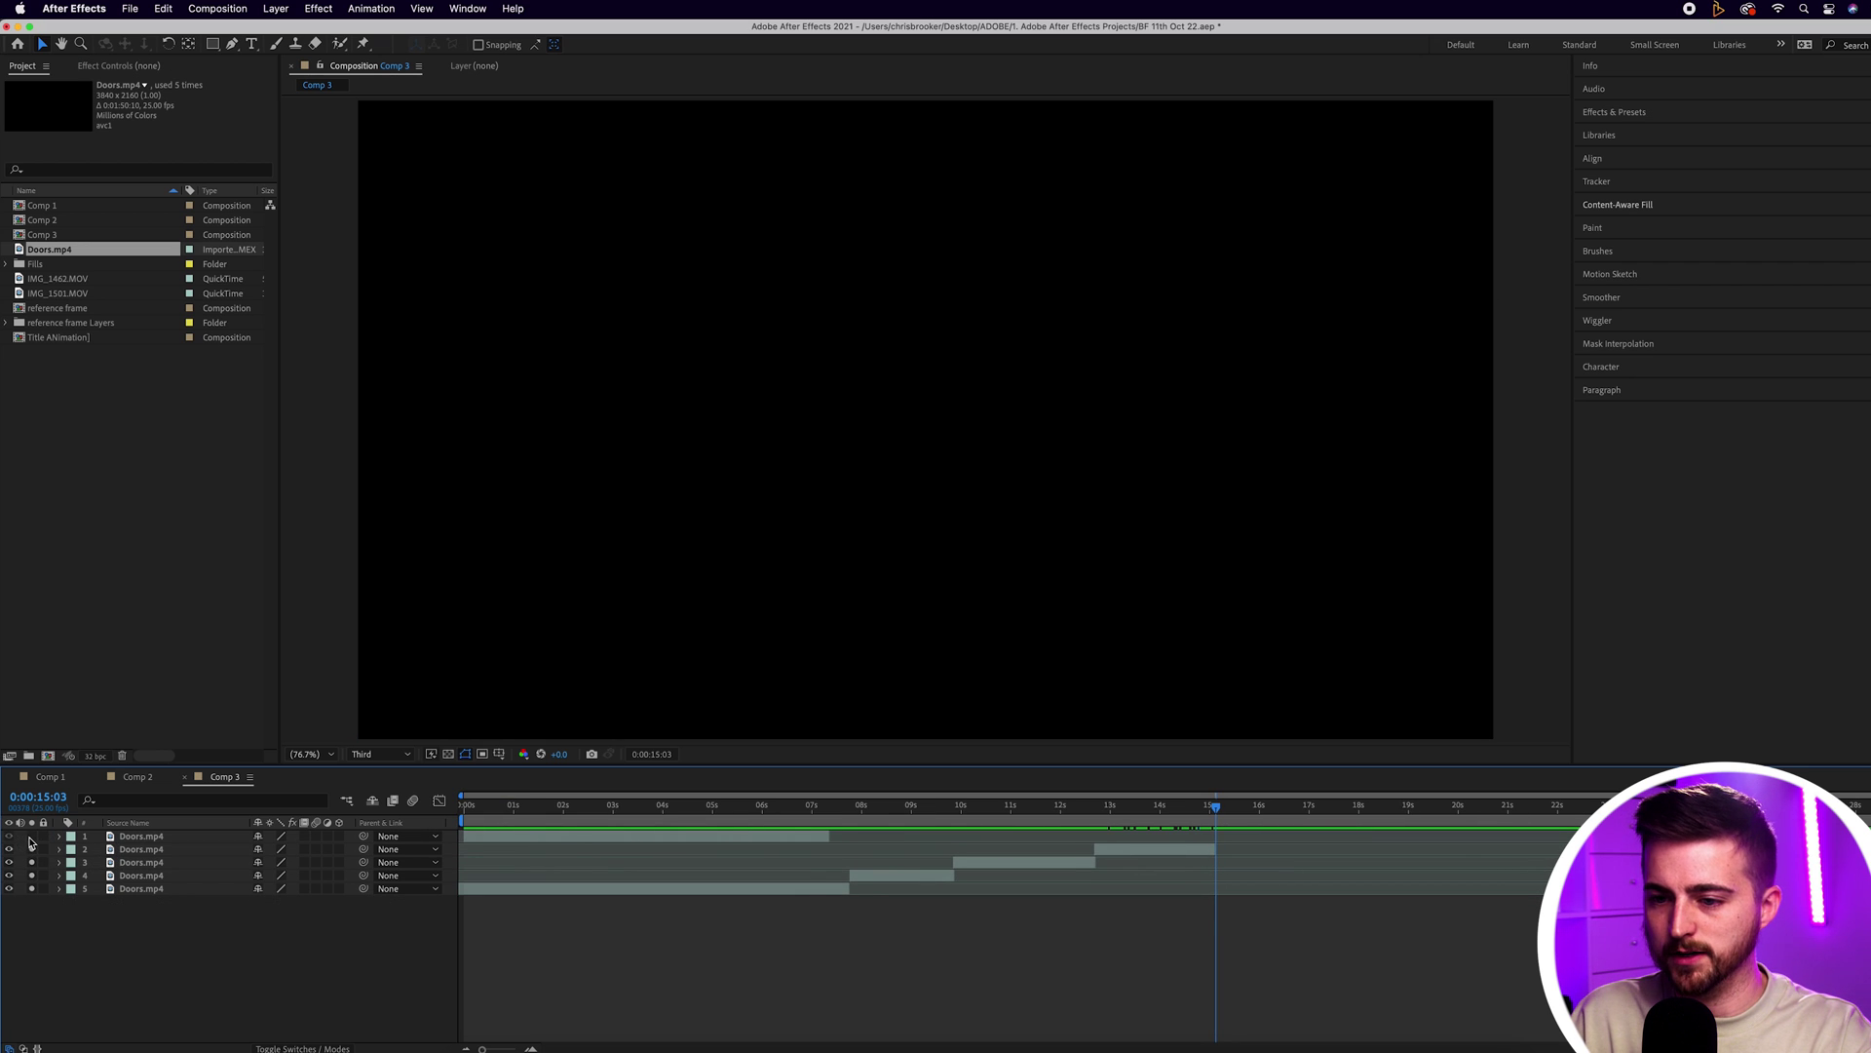
Solo the top Doors.mp4 layer and move and trim it to start at the second clip's end at 0:00:15:03
left_click_drag(483, 833, 542, 816)
key("alt+bracketleft")
left_click(1215, 858)
left_click(464, 825)
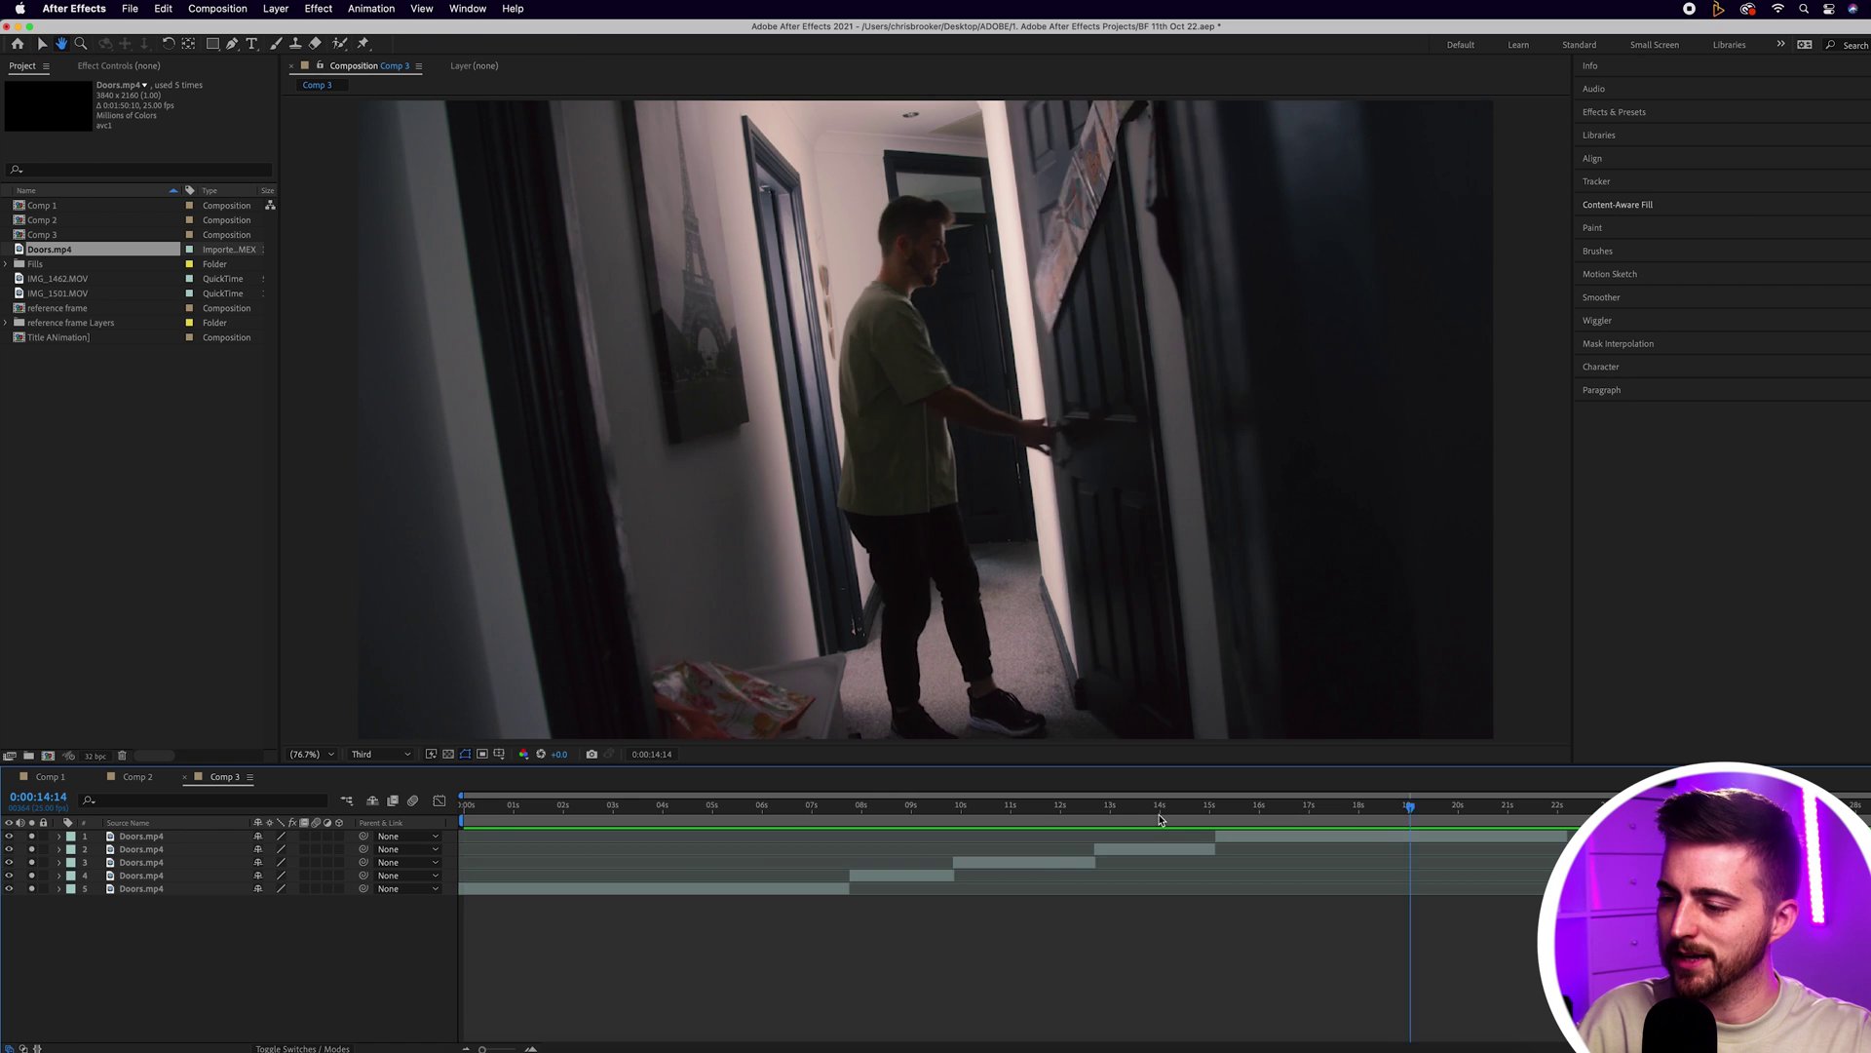
Play back the five-clip sequence and examine the transition between the bottom clip and the fourth layer's clip
left_click(1052, 819)
key("space")
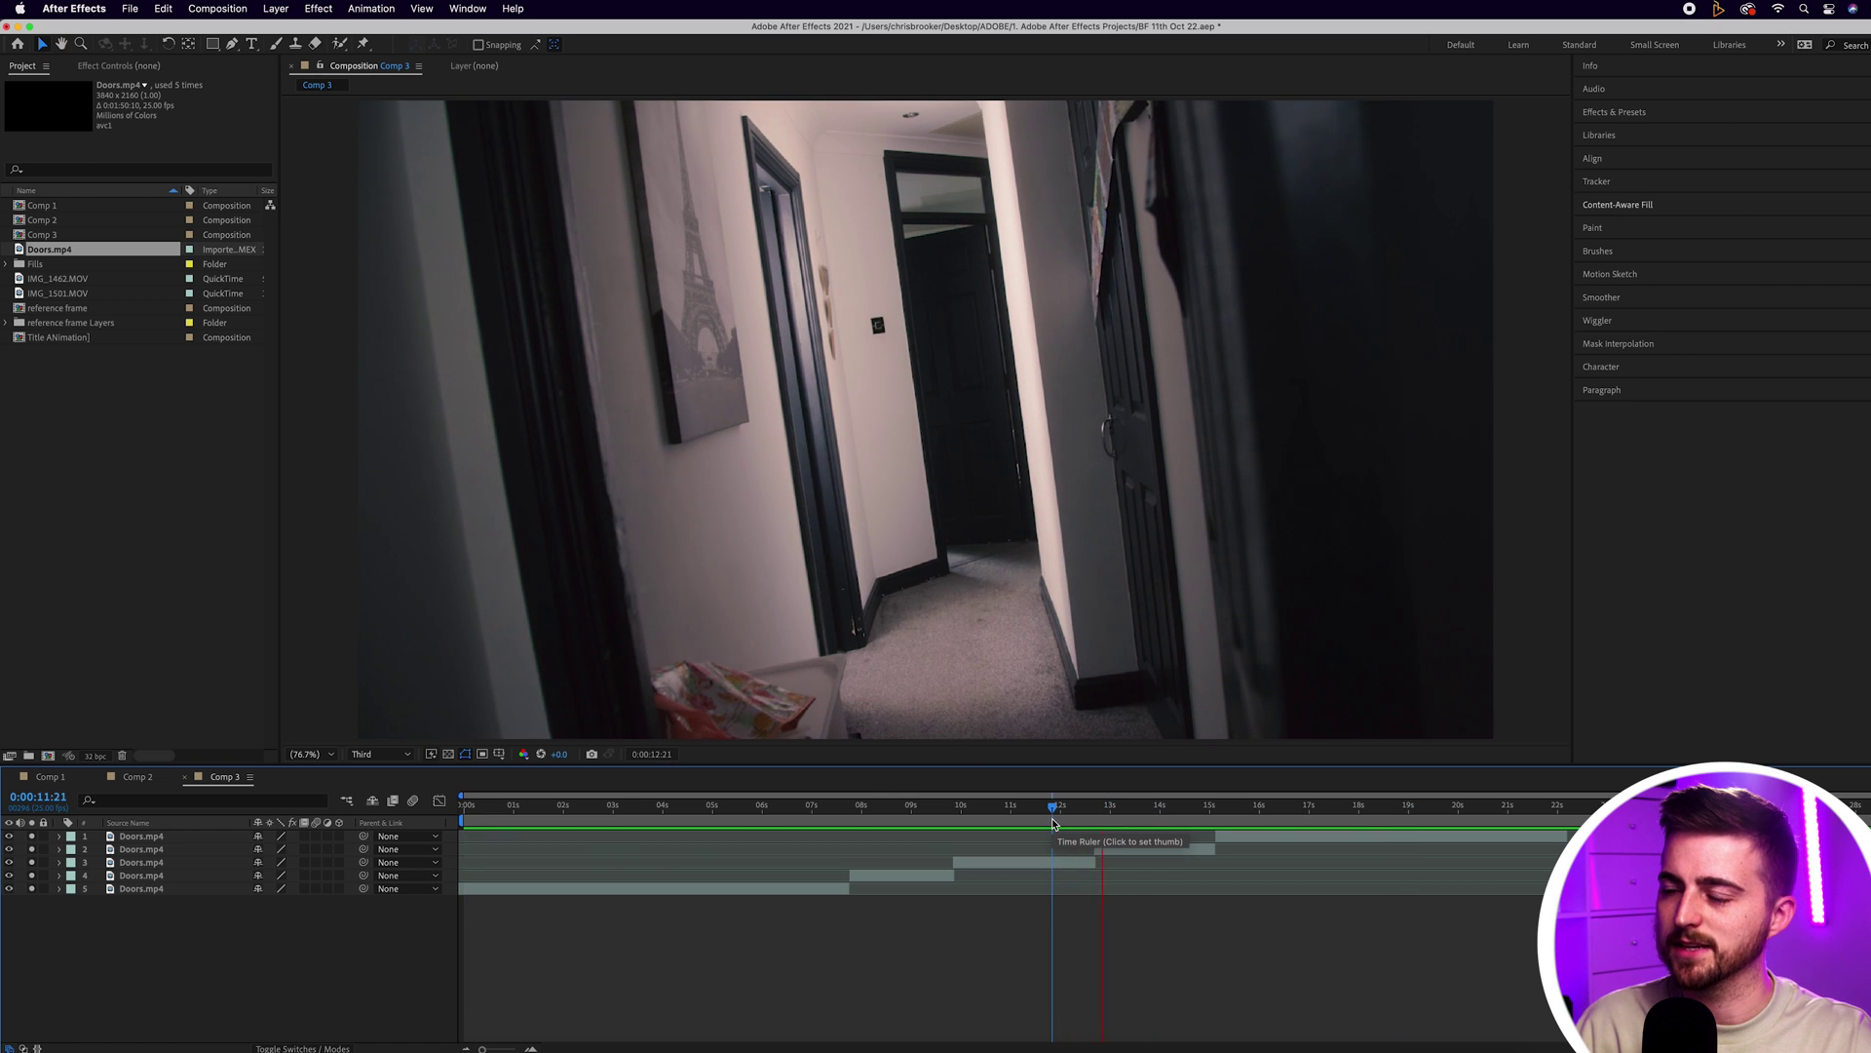
left_click_drag(1052, 817, 716, 816)
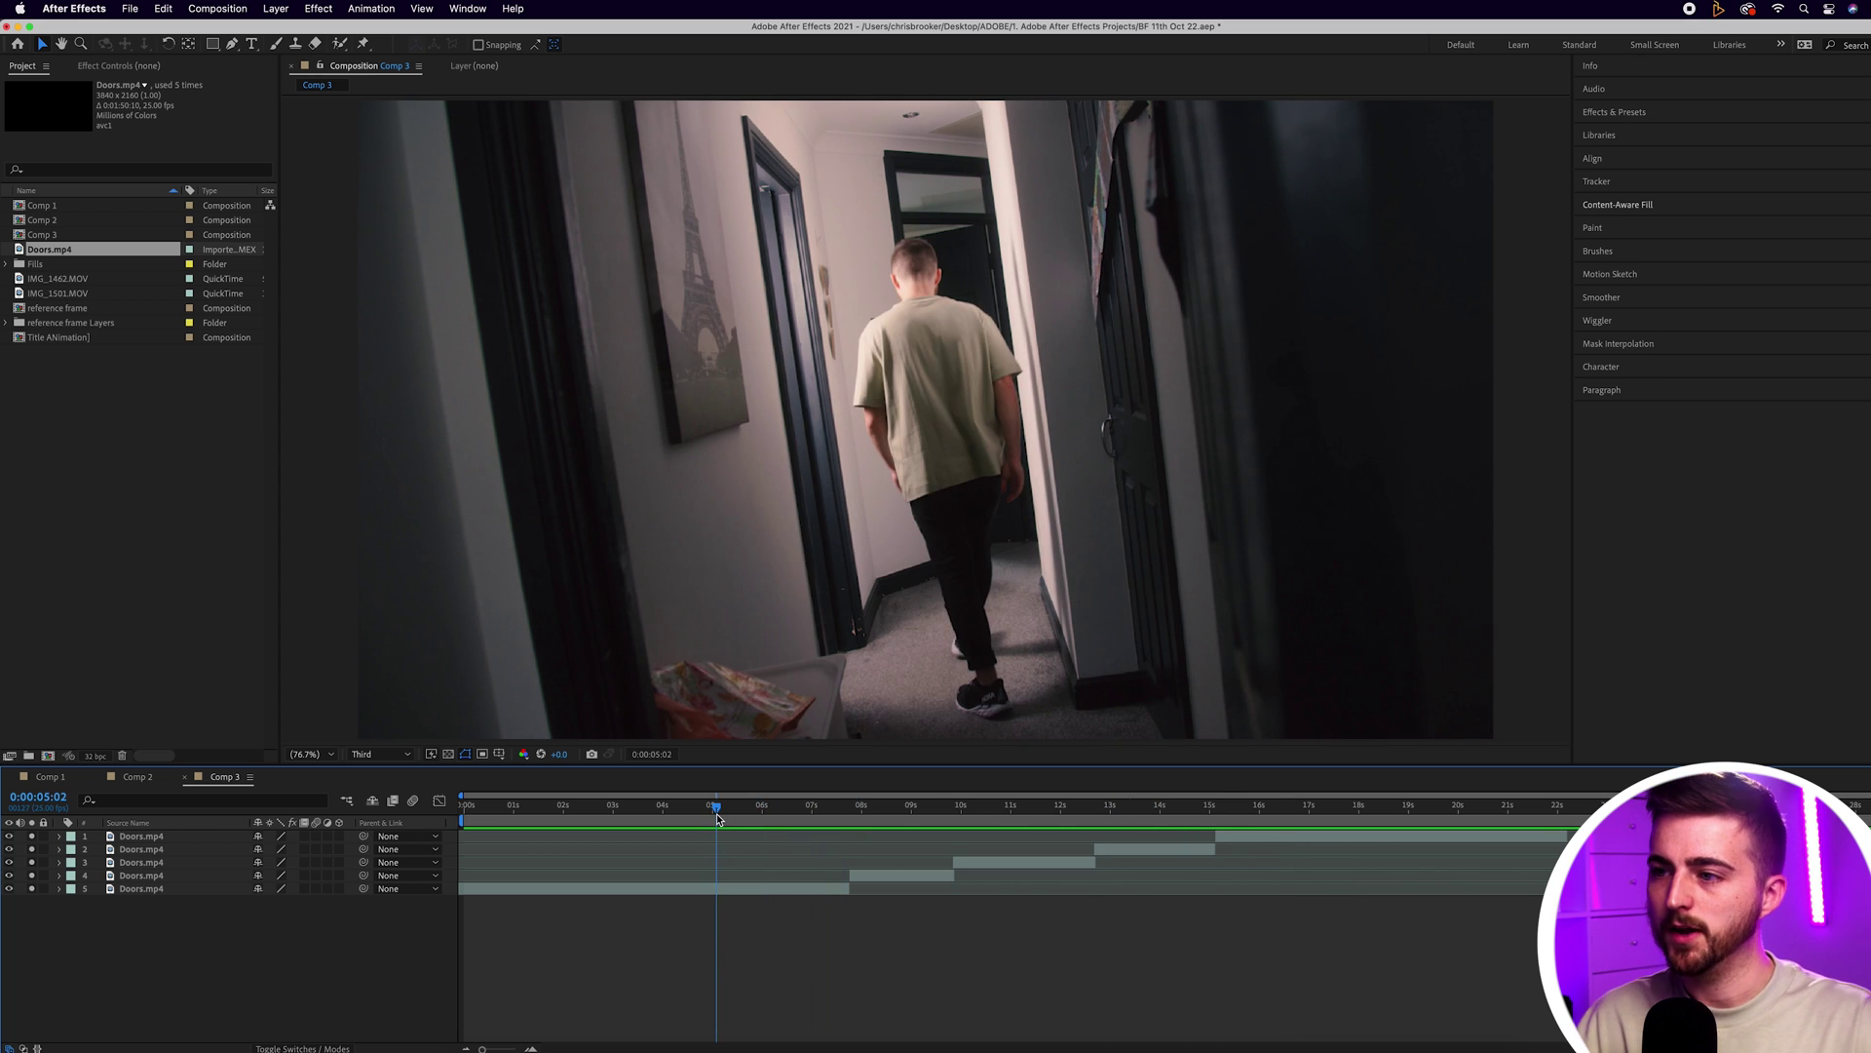
key("space")
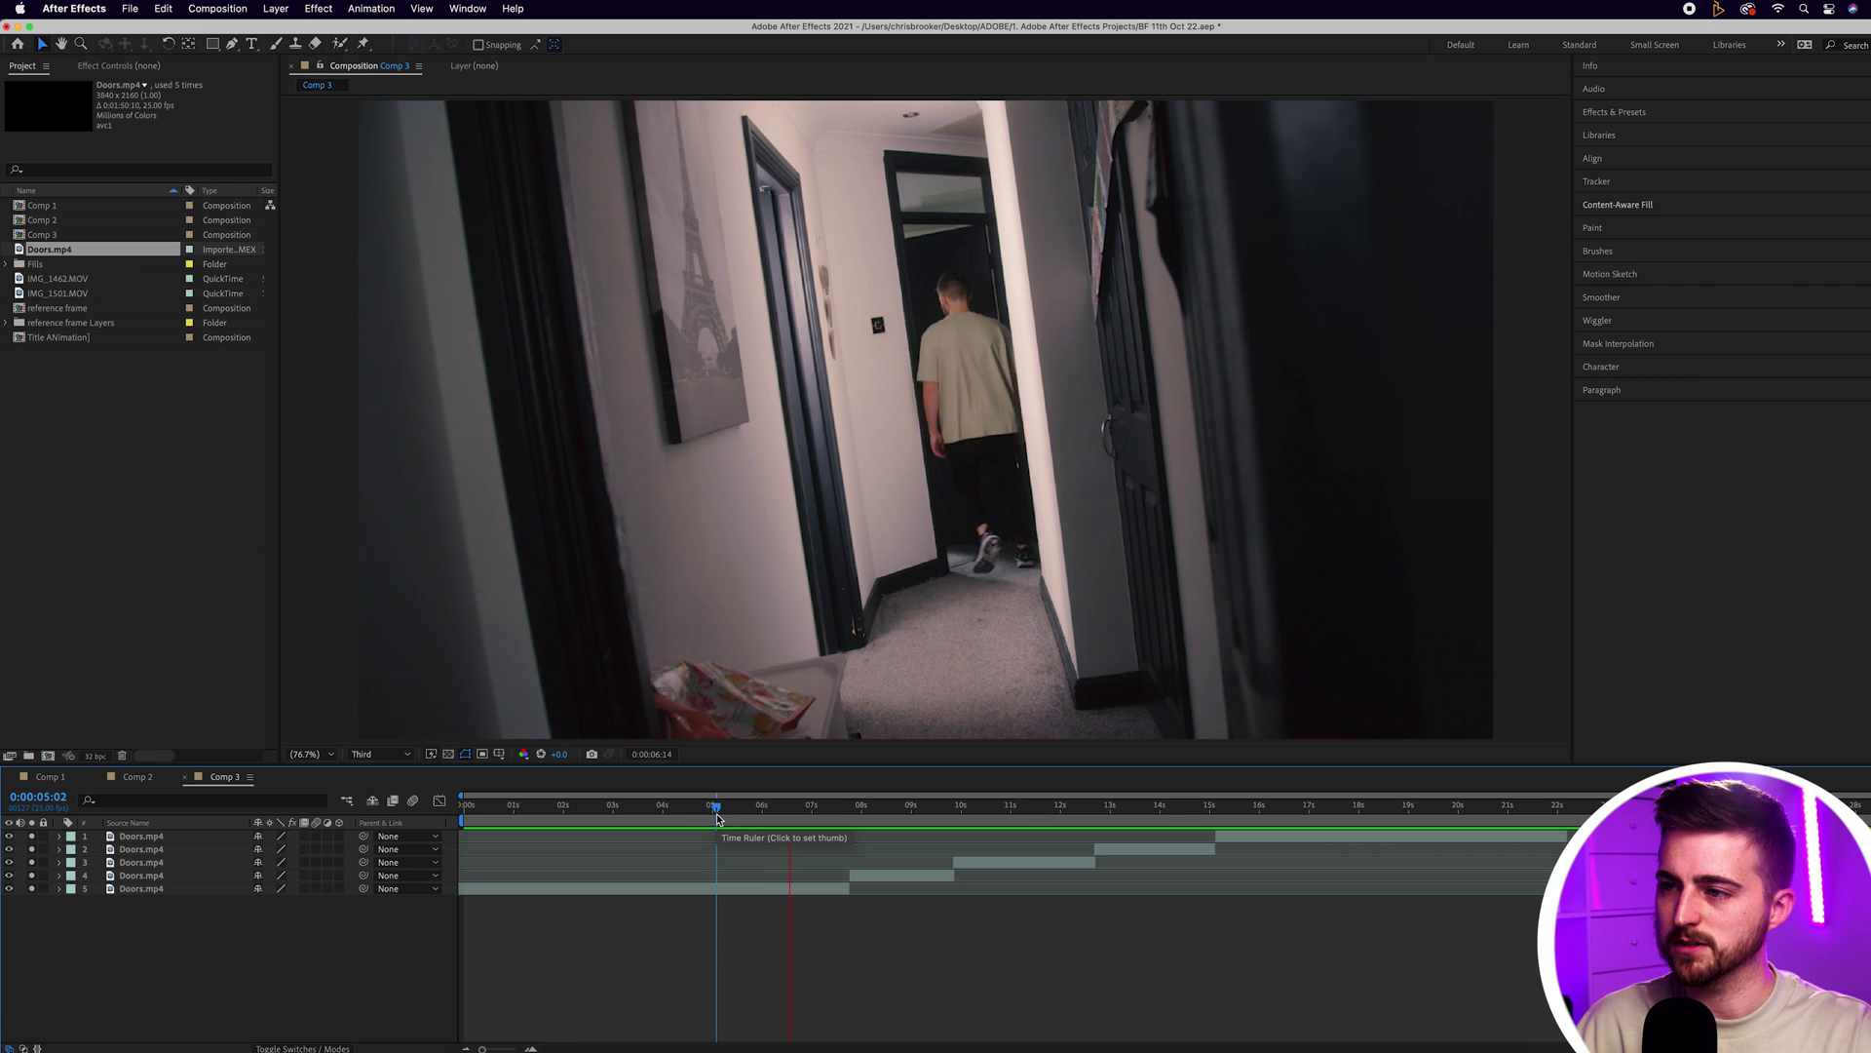
key("space")
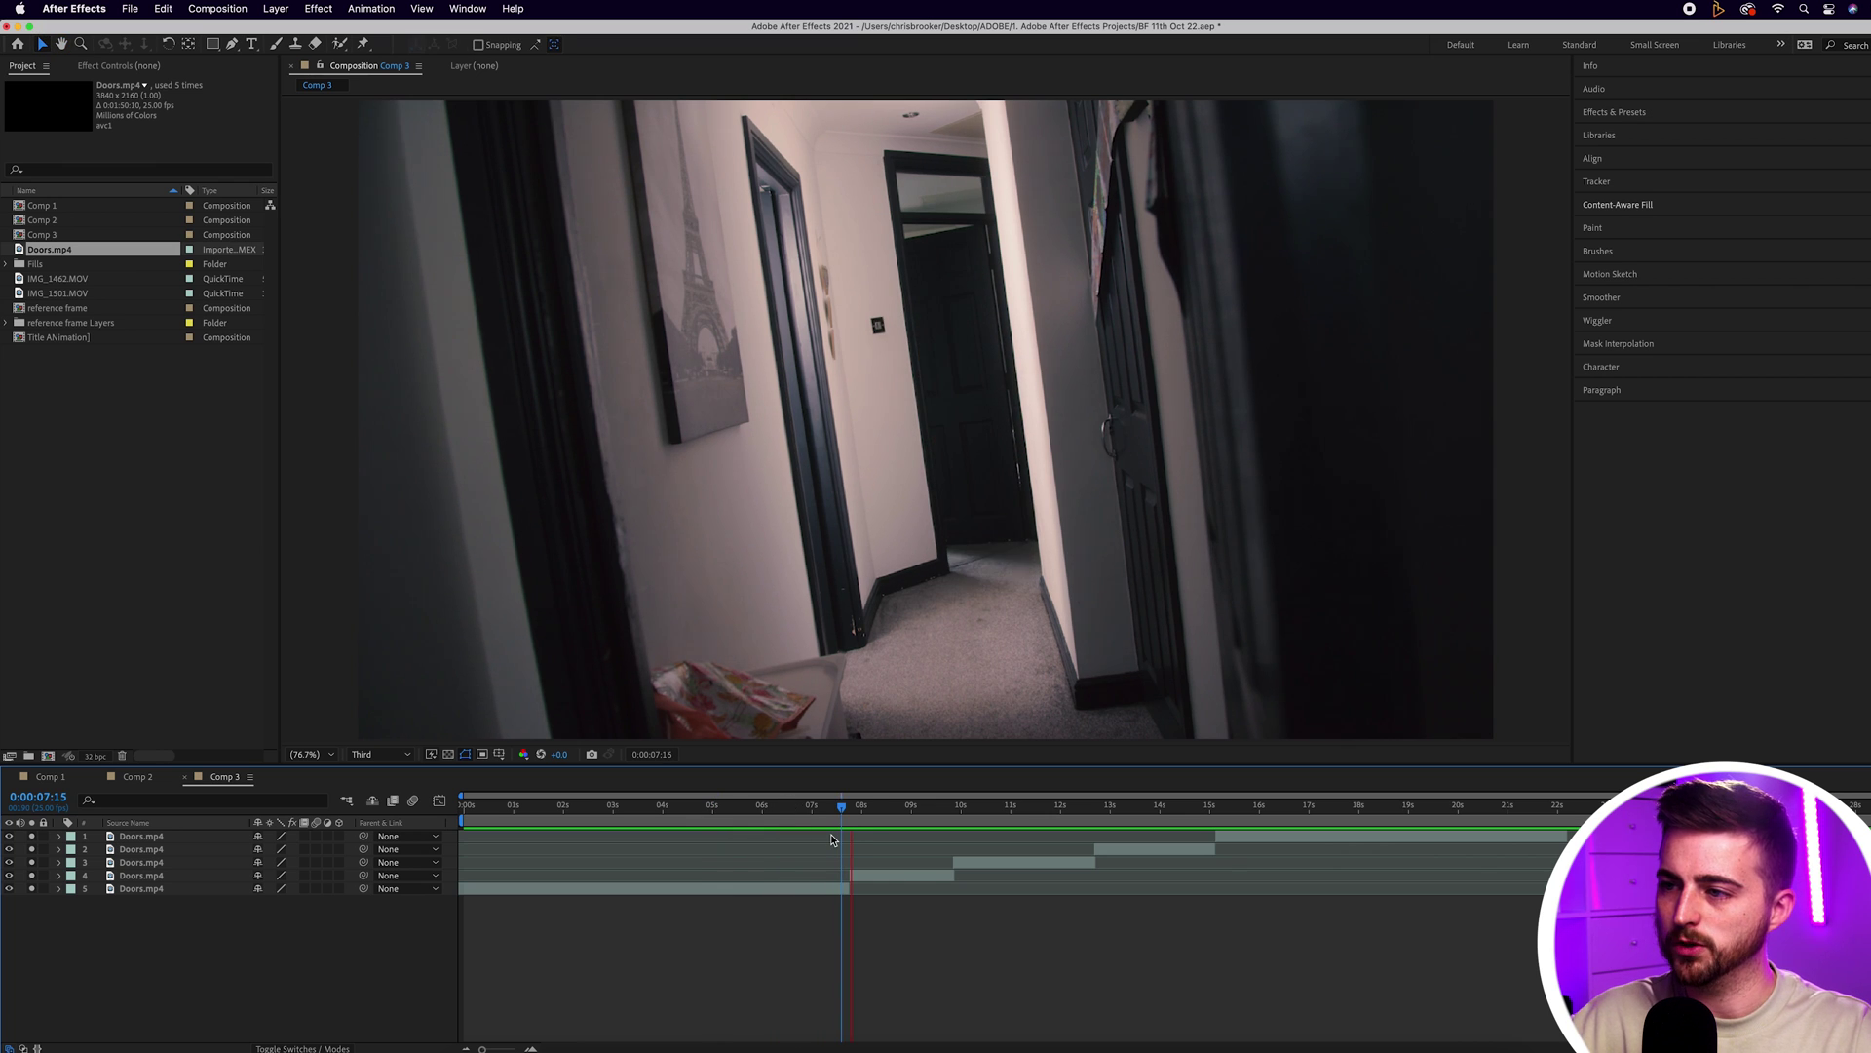
key("space")
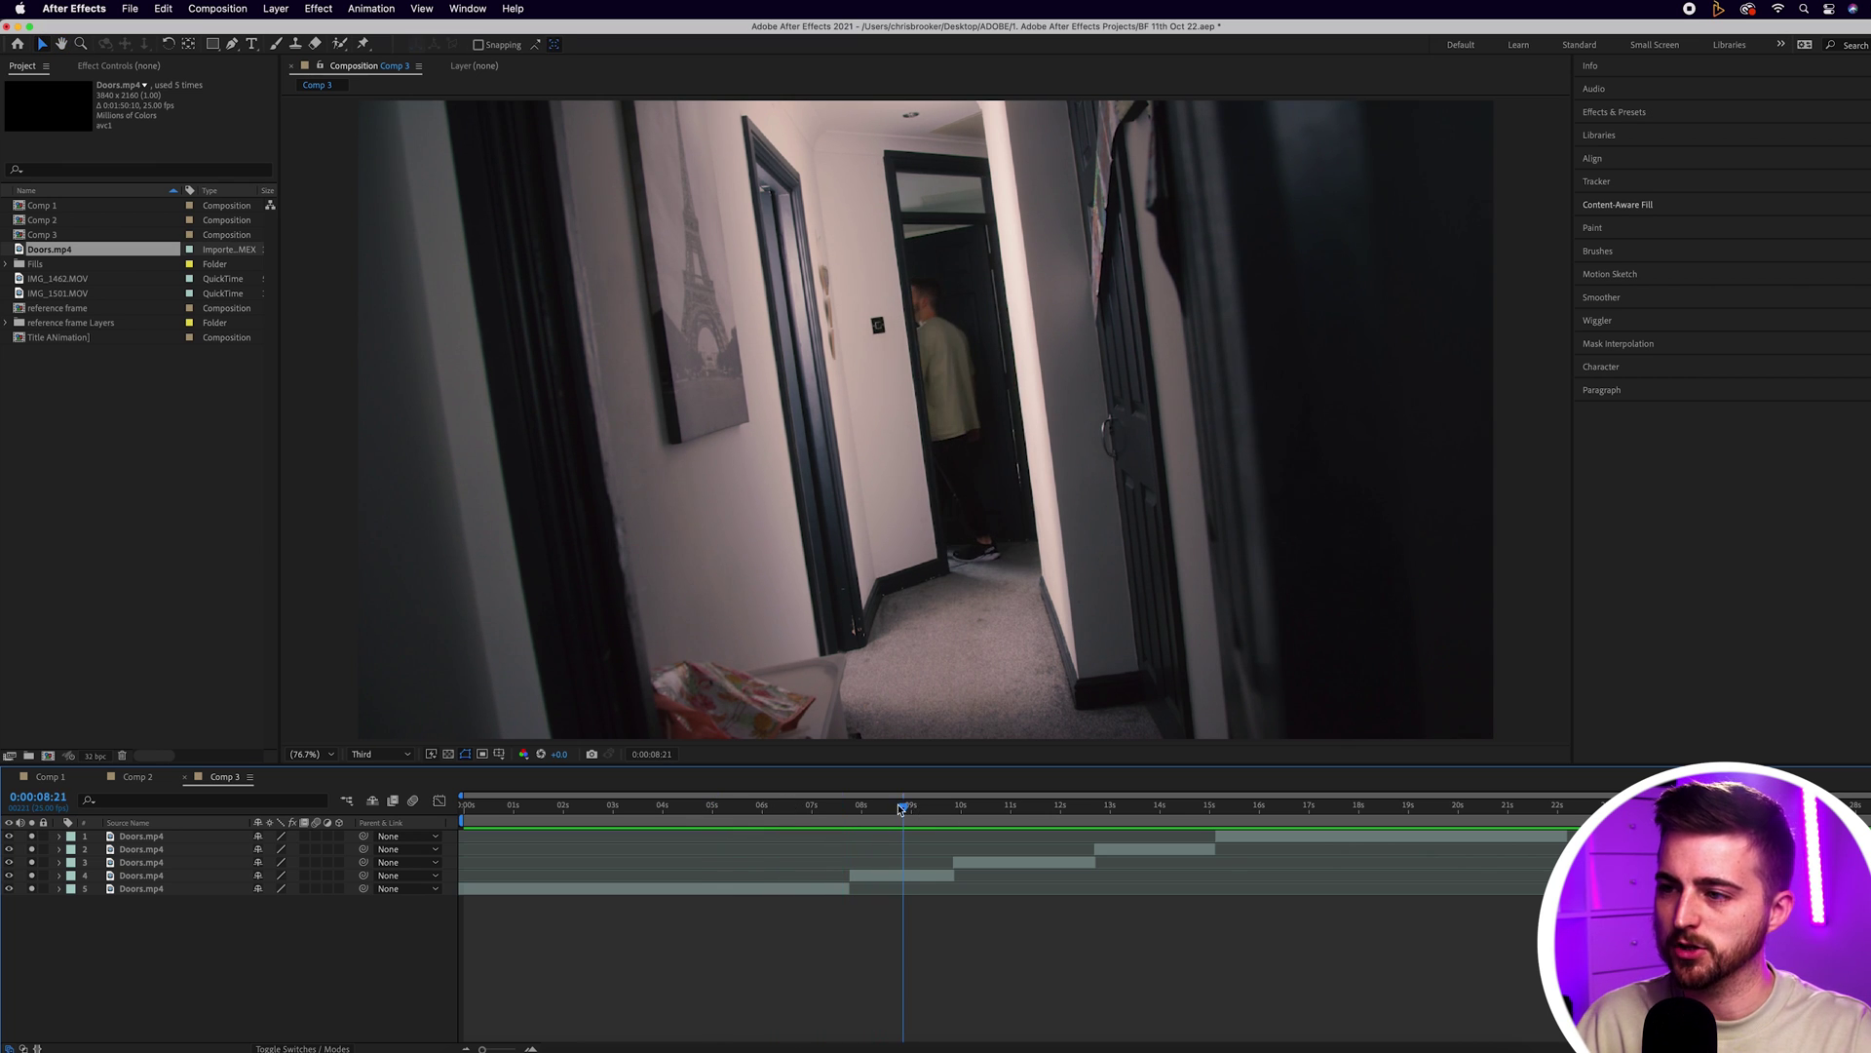
Extend the end of the bottom Doors.mp4 clip to the fourth layer's end and preview the overlap
left_click_drag(900, 807, 812, 812)
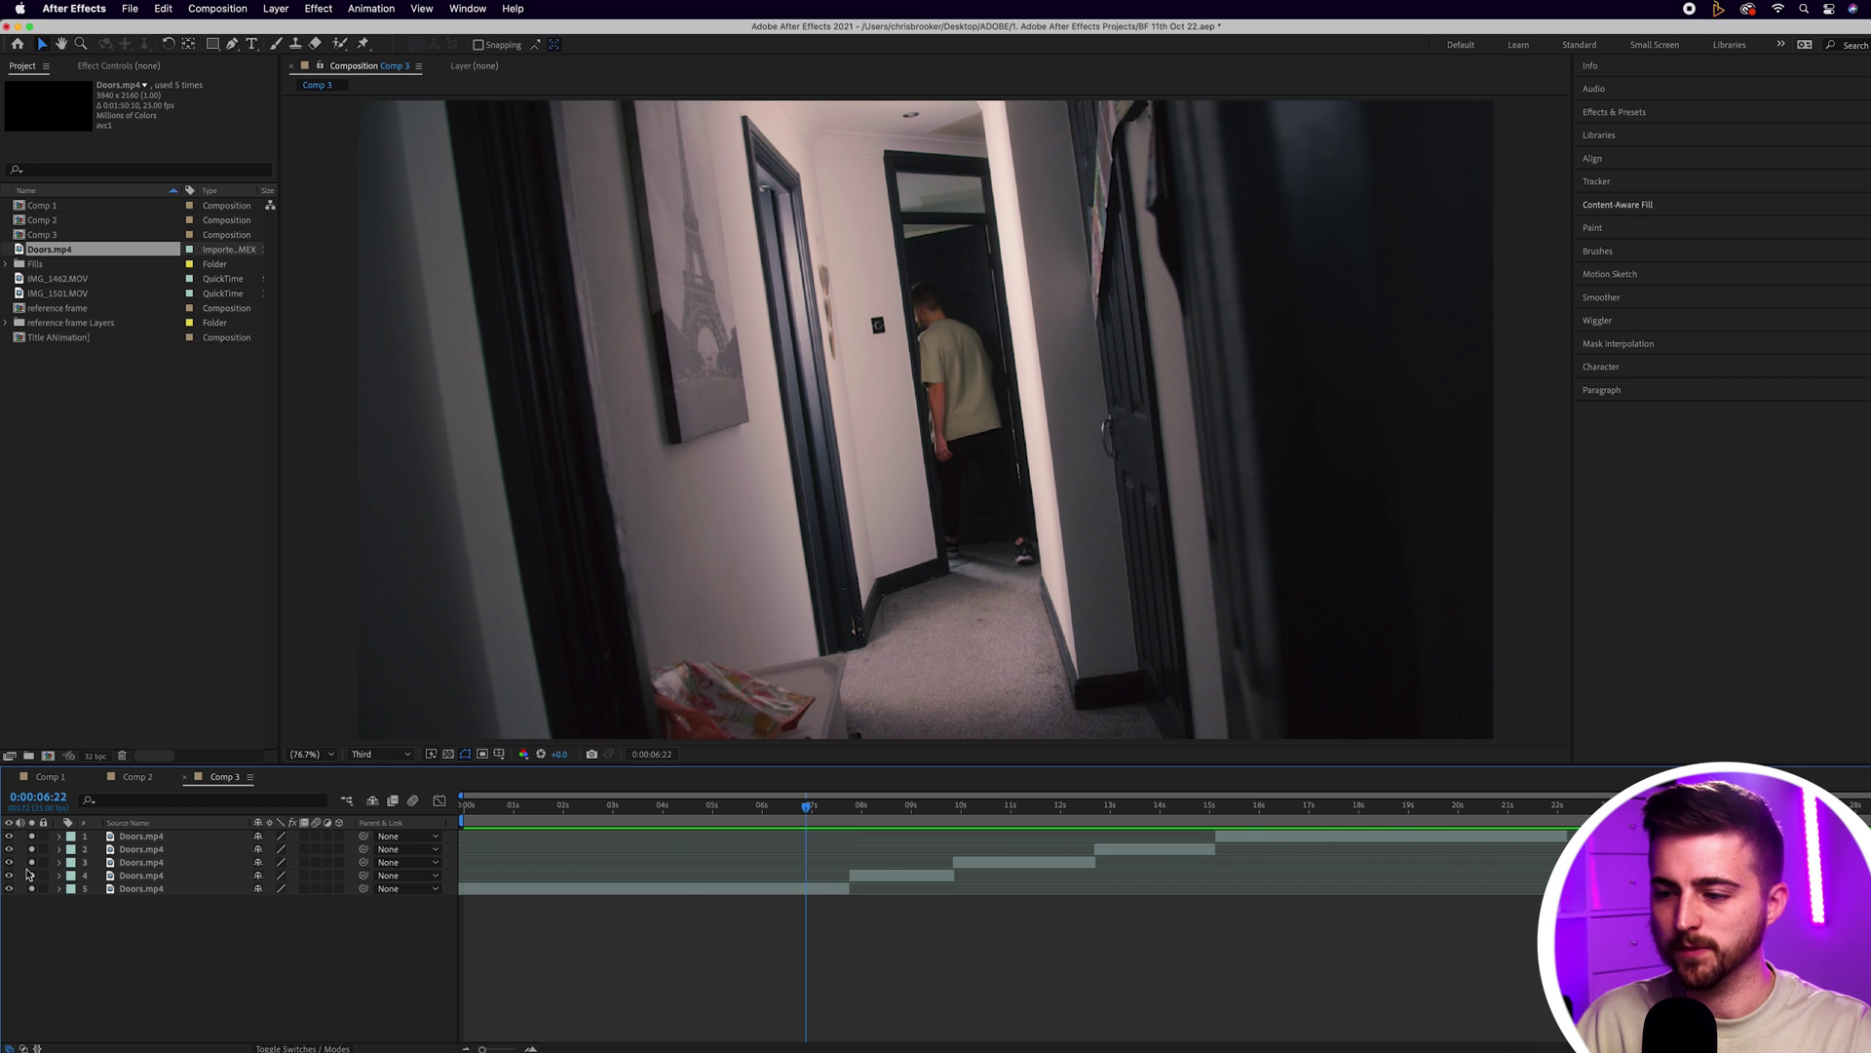
left_click_drag(856, 889, 955, 890)
key("space")
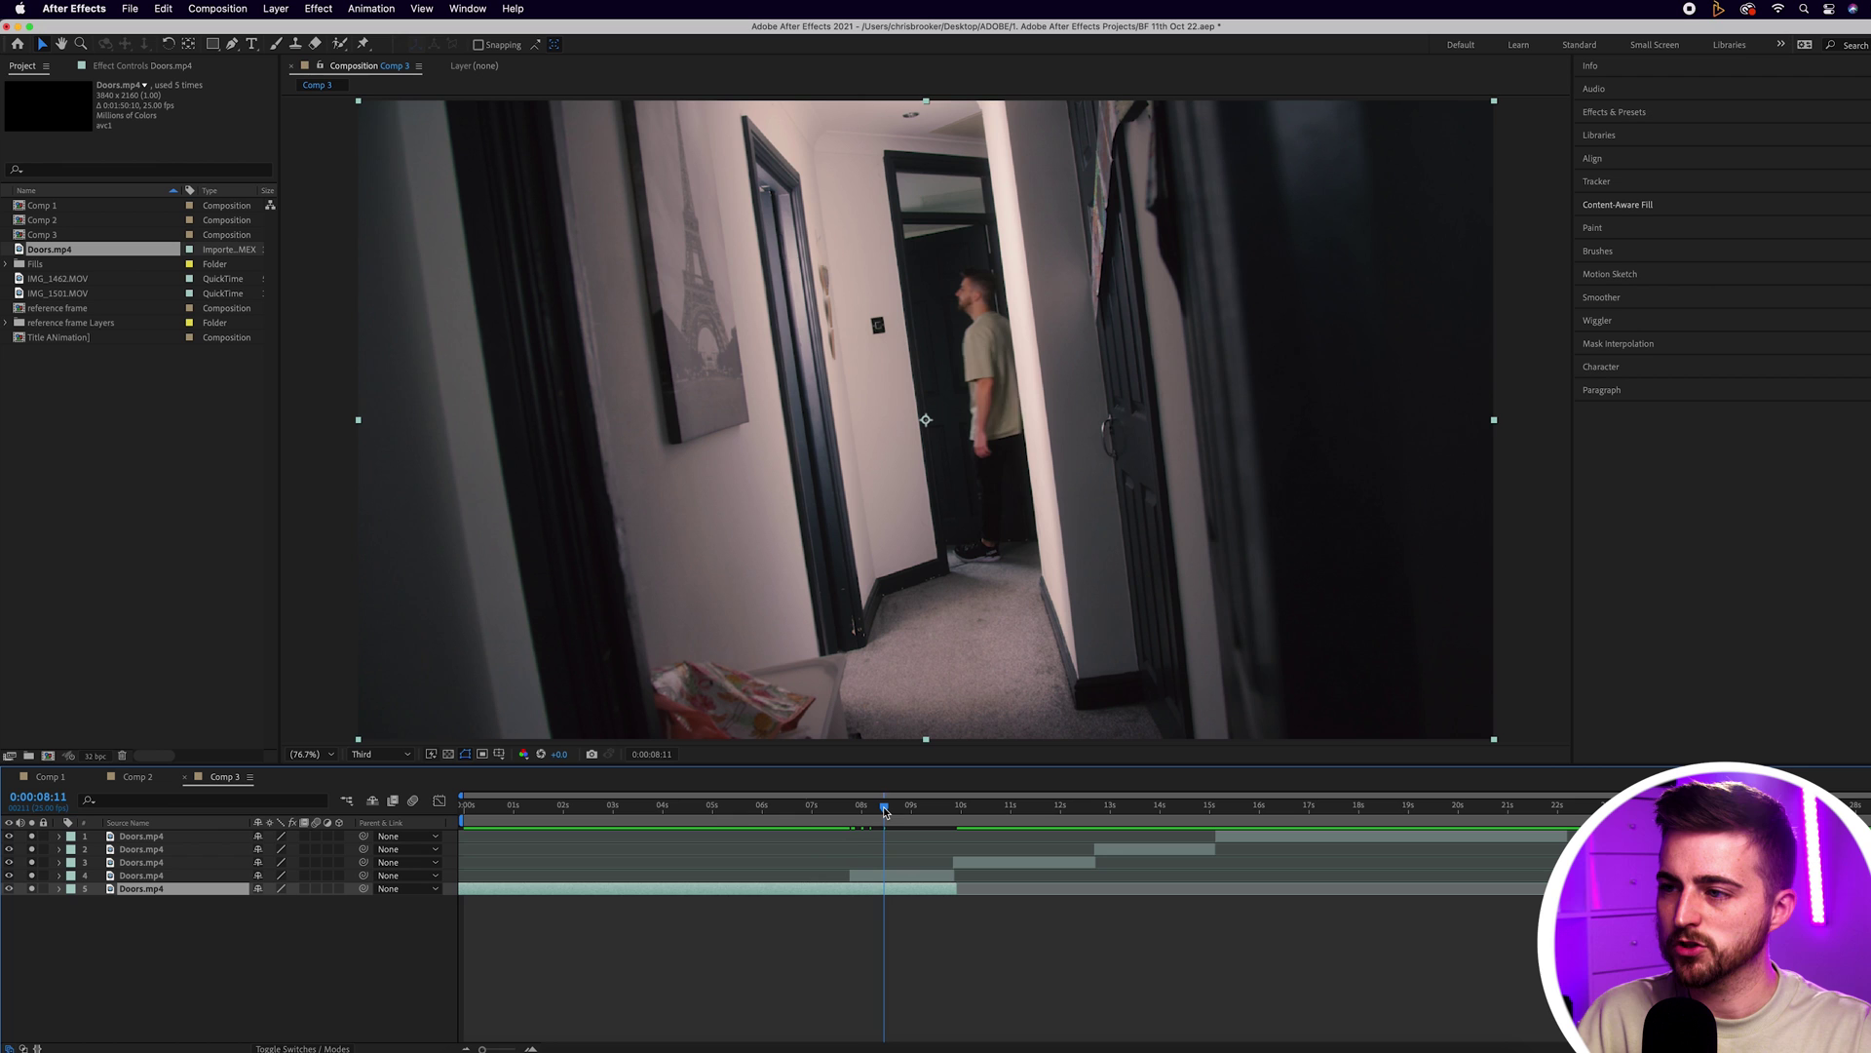
Draw a closed Pen tool mask around the man in the far doorway on the fourth Doors.mp4 layer at 0:00:08:12
left_click(885, 877)
left_click(234, 46)
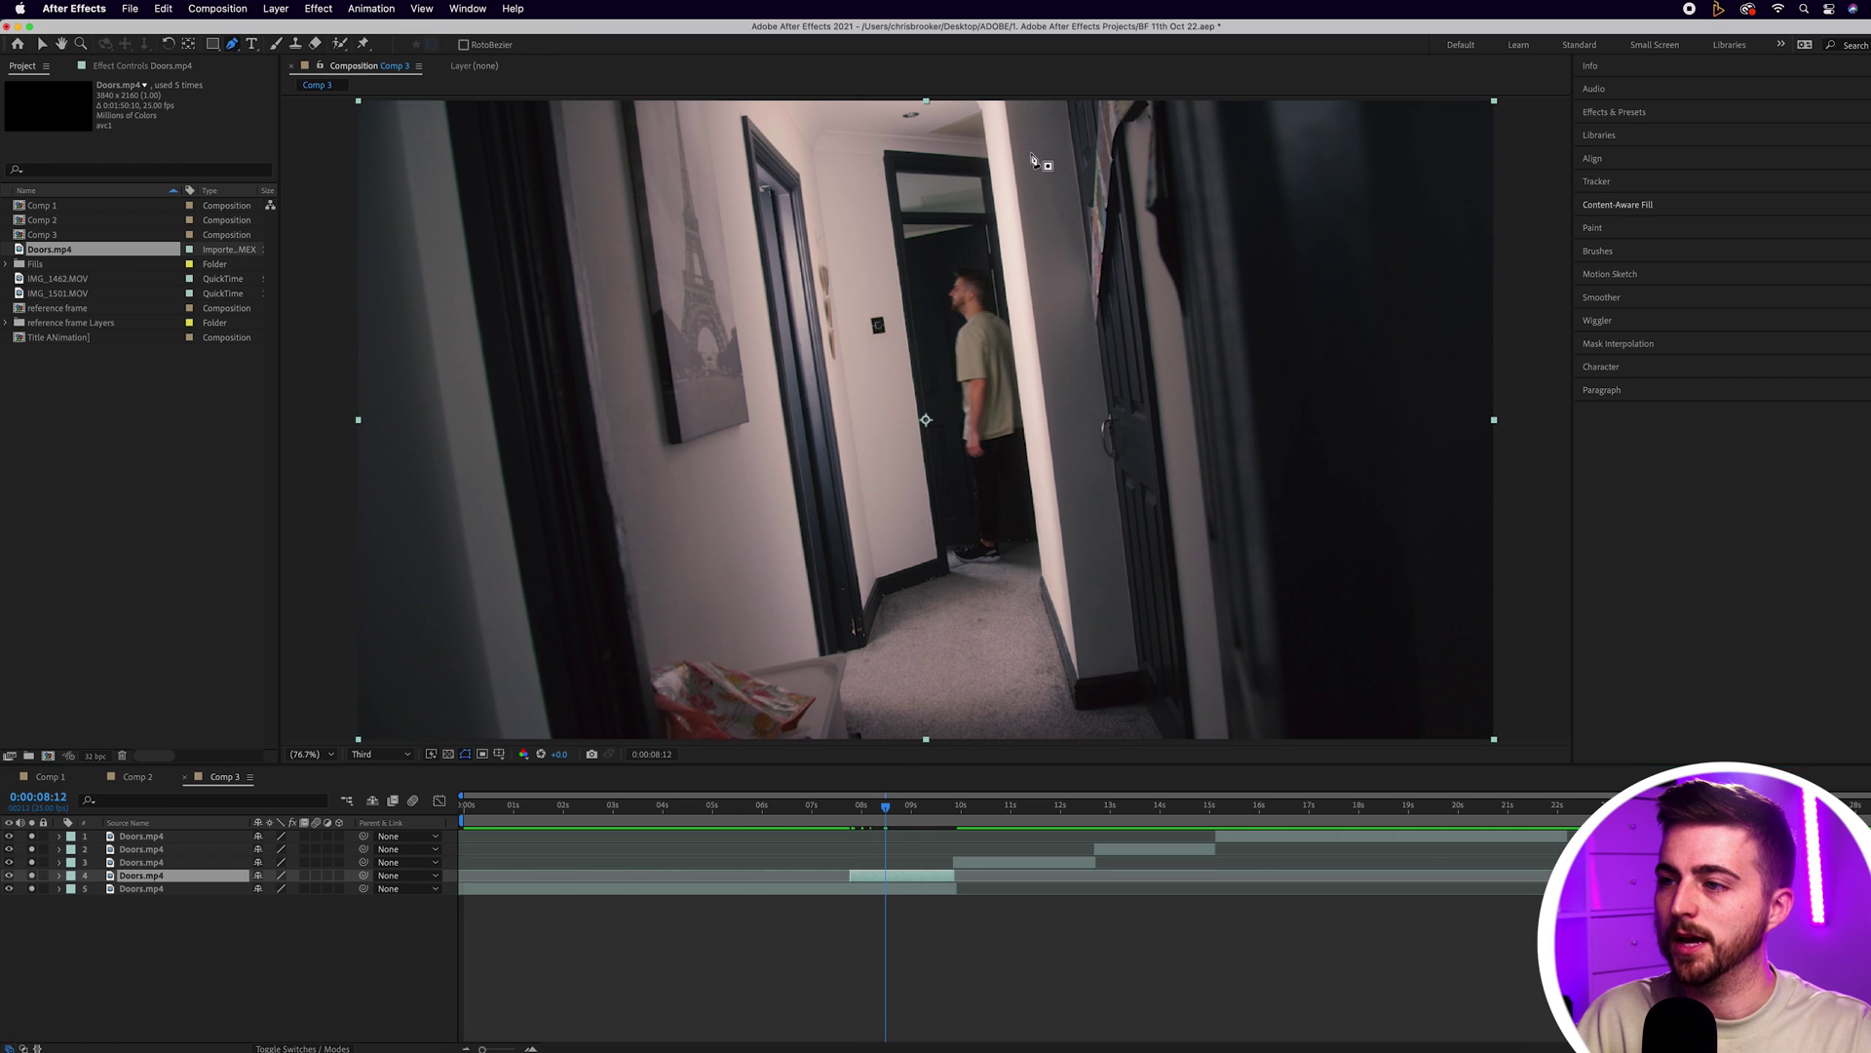
left_click(998, 196)
left_click(880, 240)
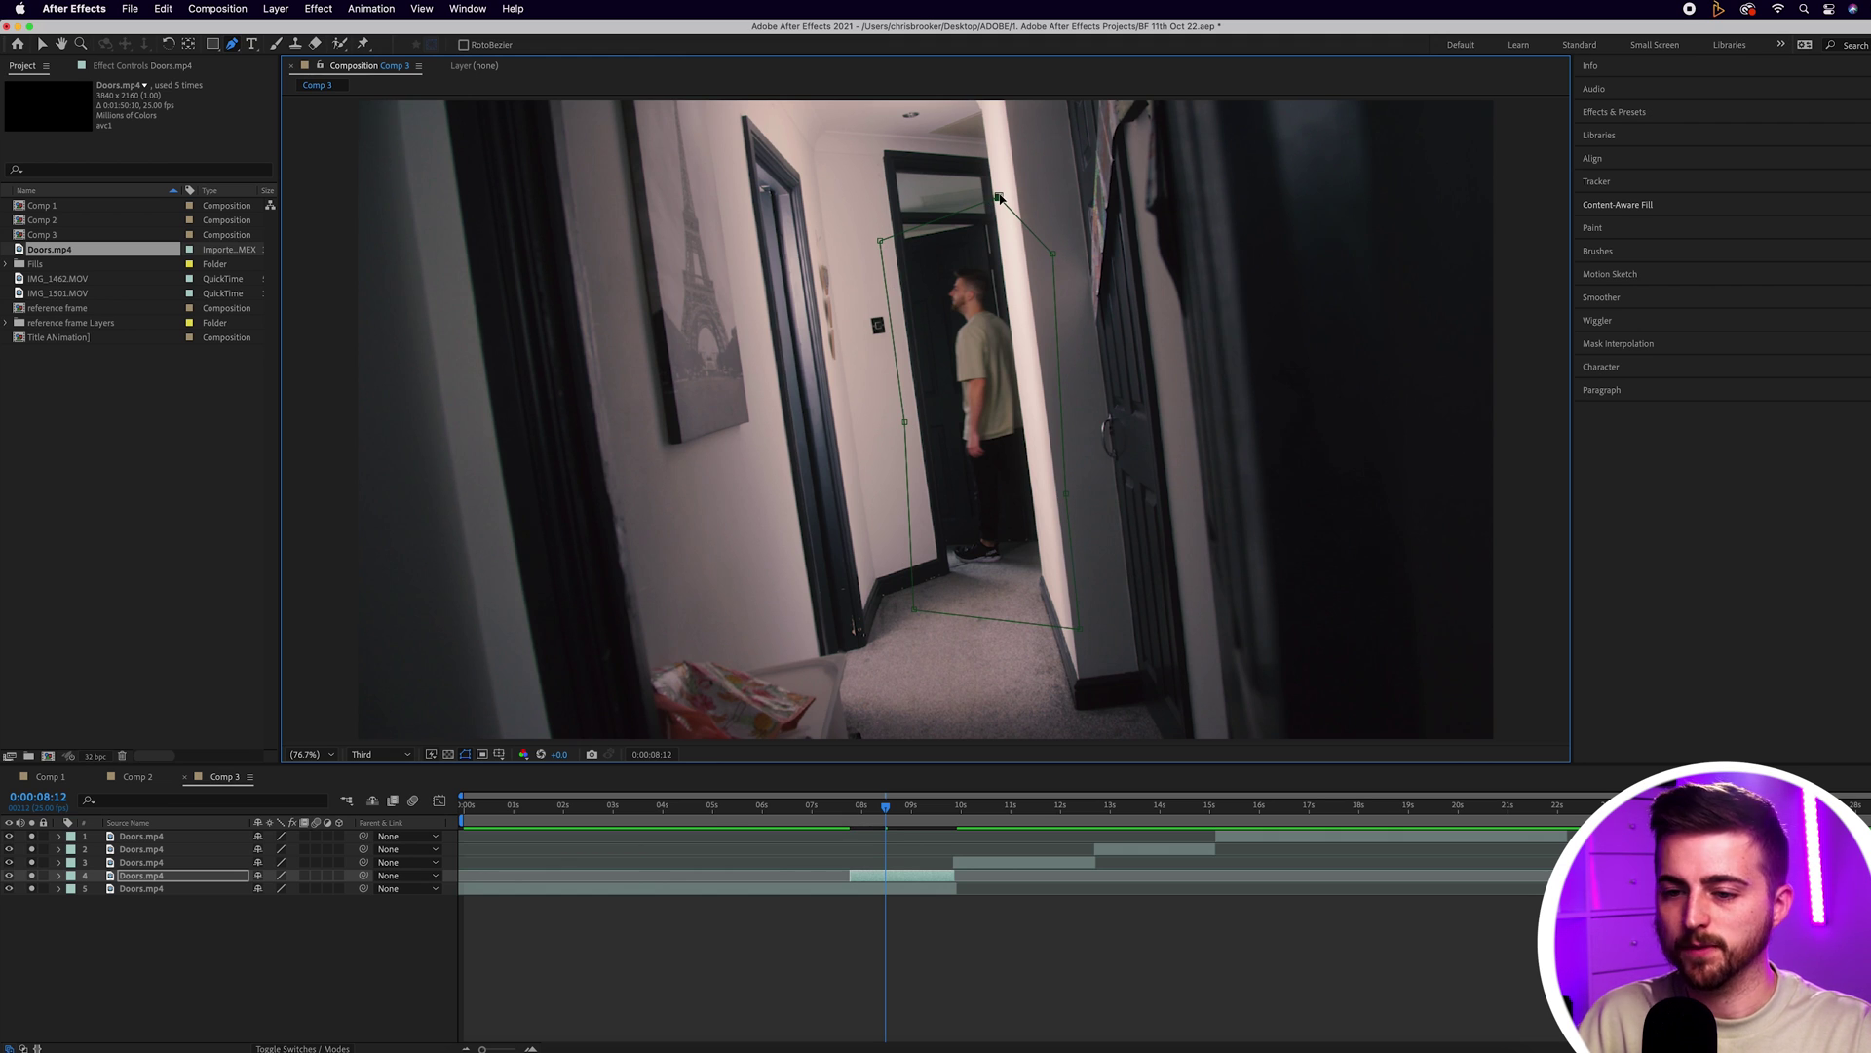
Reveal Mask 1's properties on the fourth layer and set a Mask Path keyframe at 0:00:08:12
left_click(59, 875)
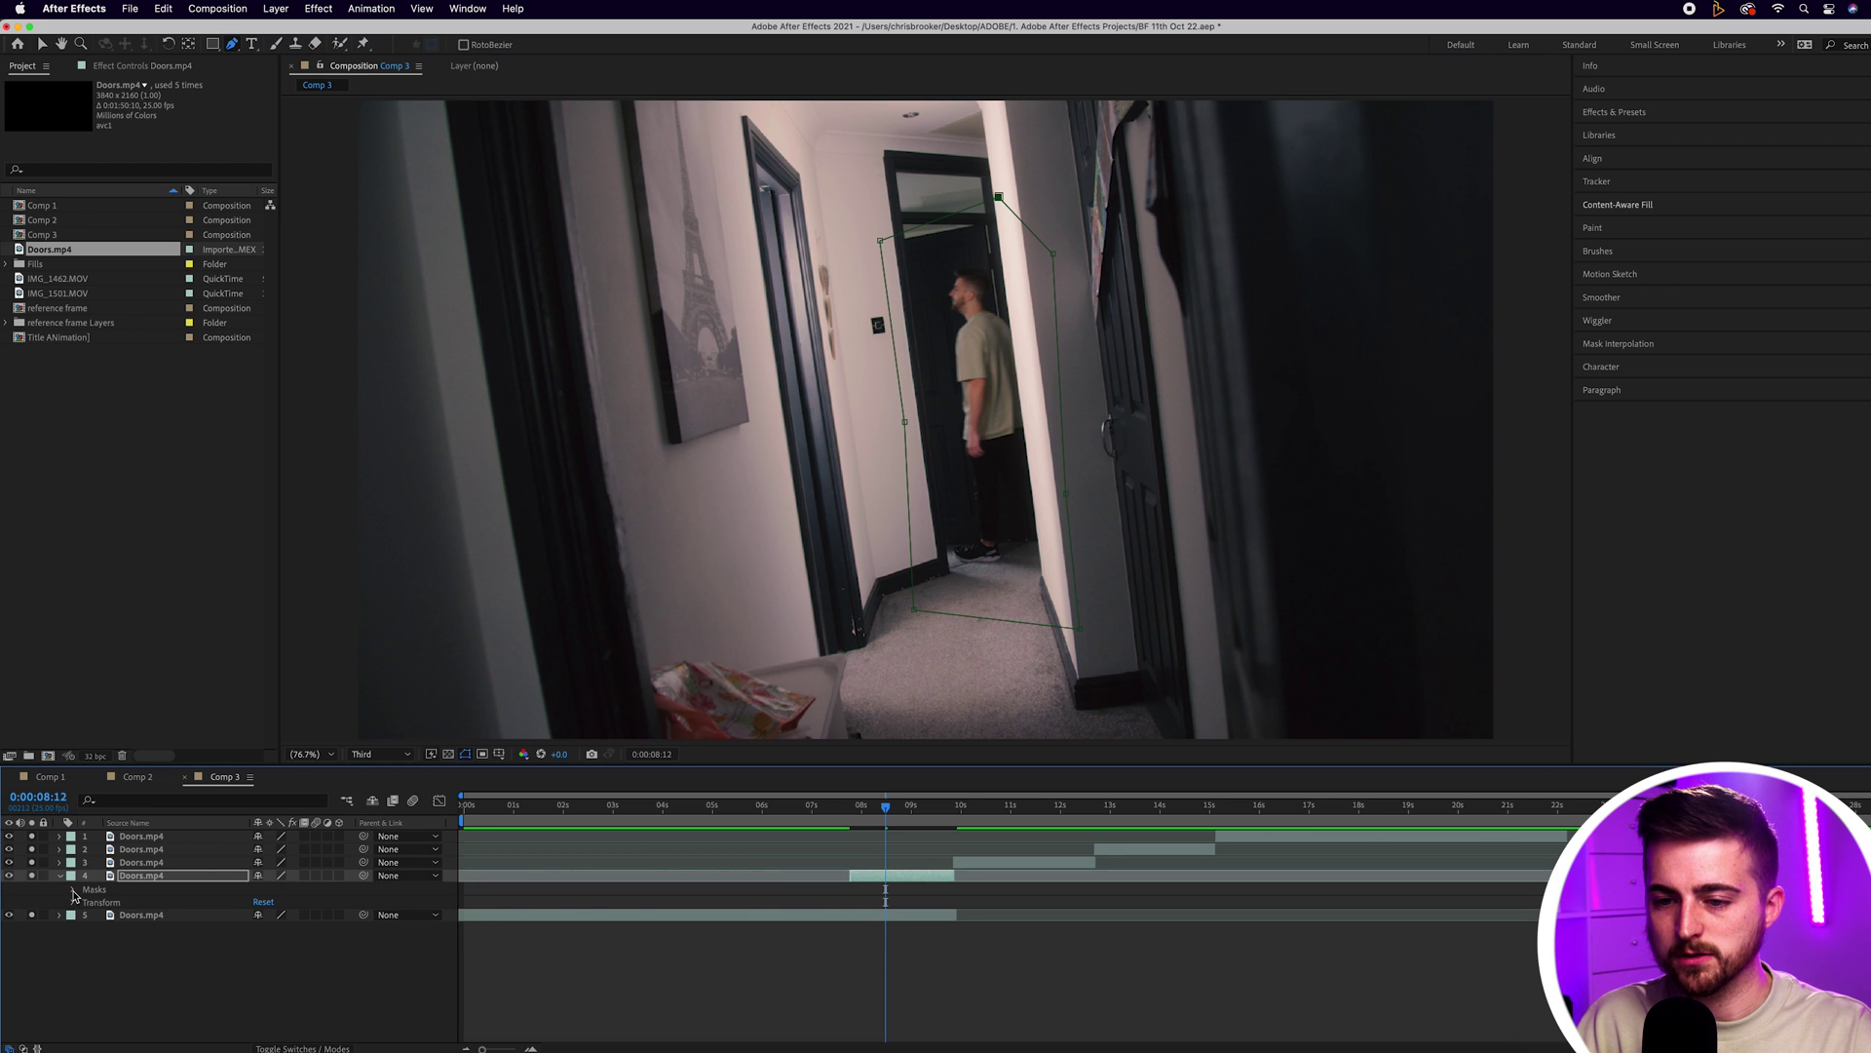
left_click(74, 890)
left_click(86, 902)
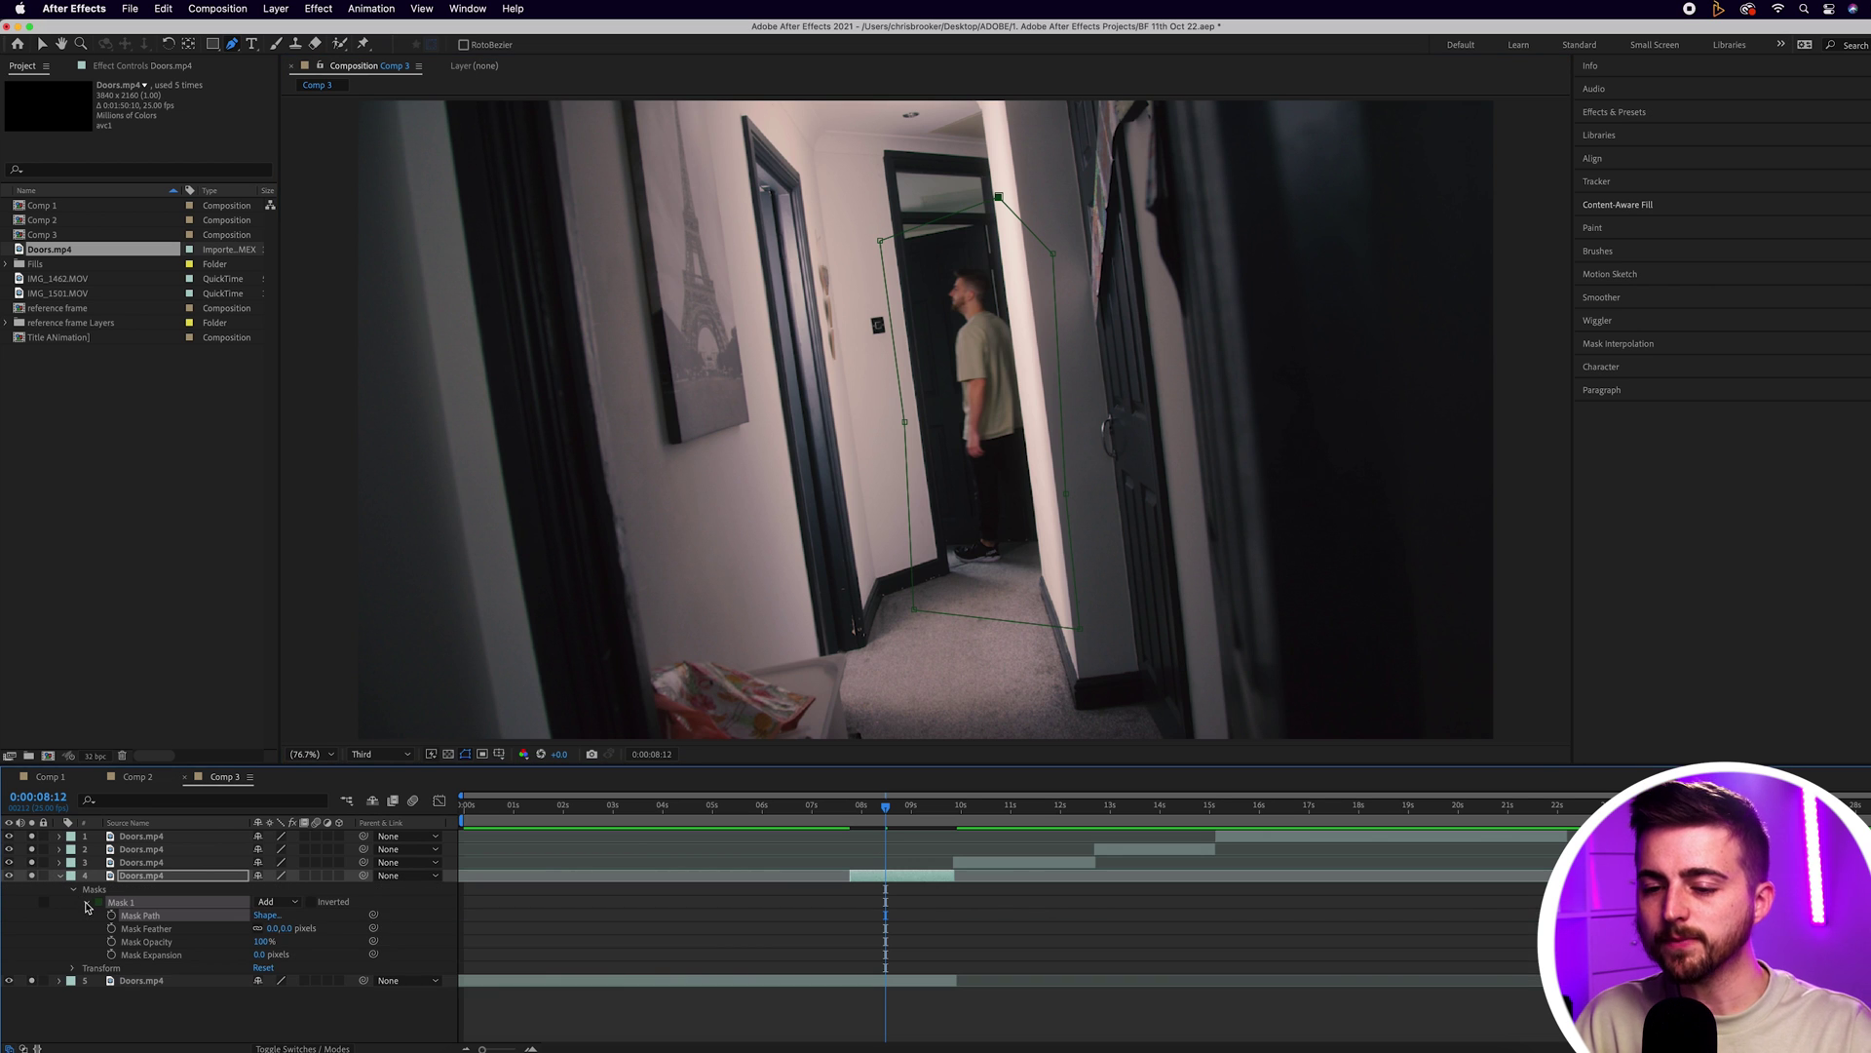
left_click(111, 915)
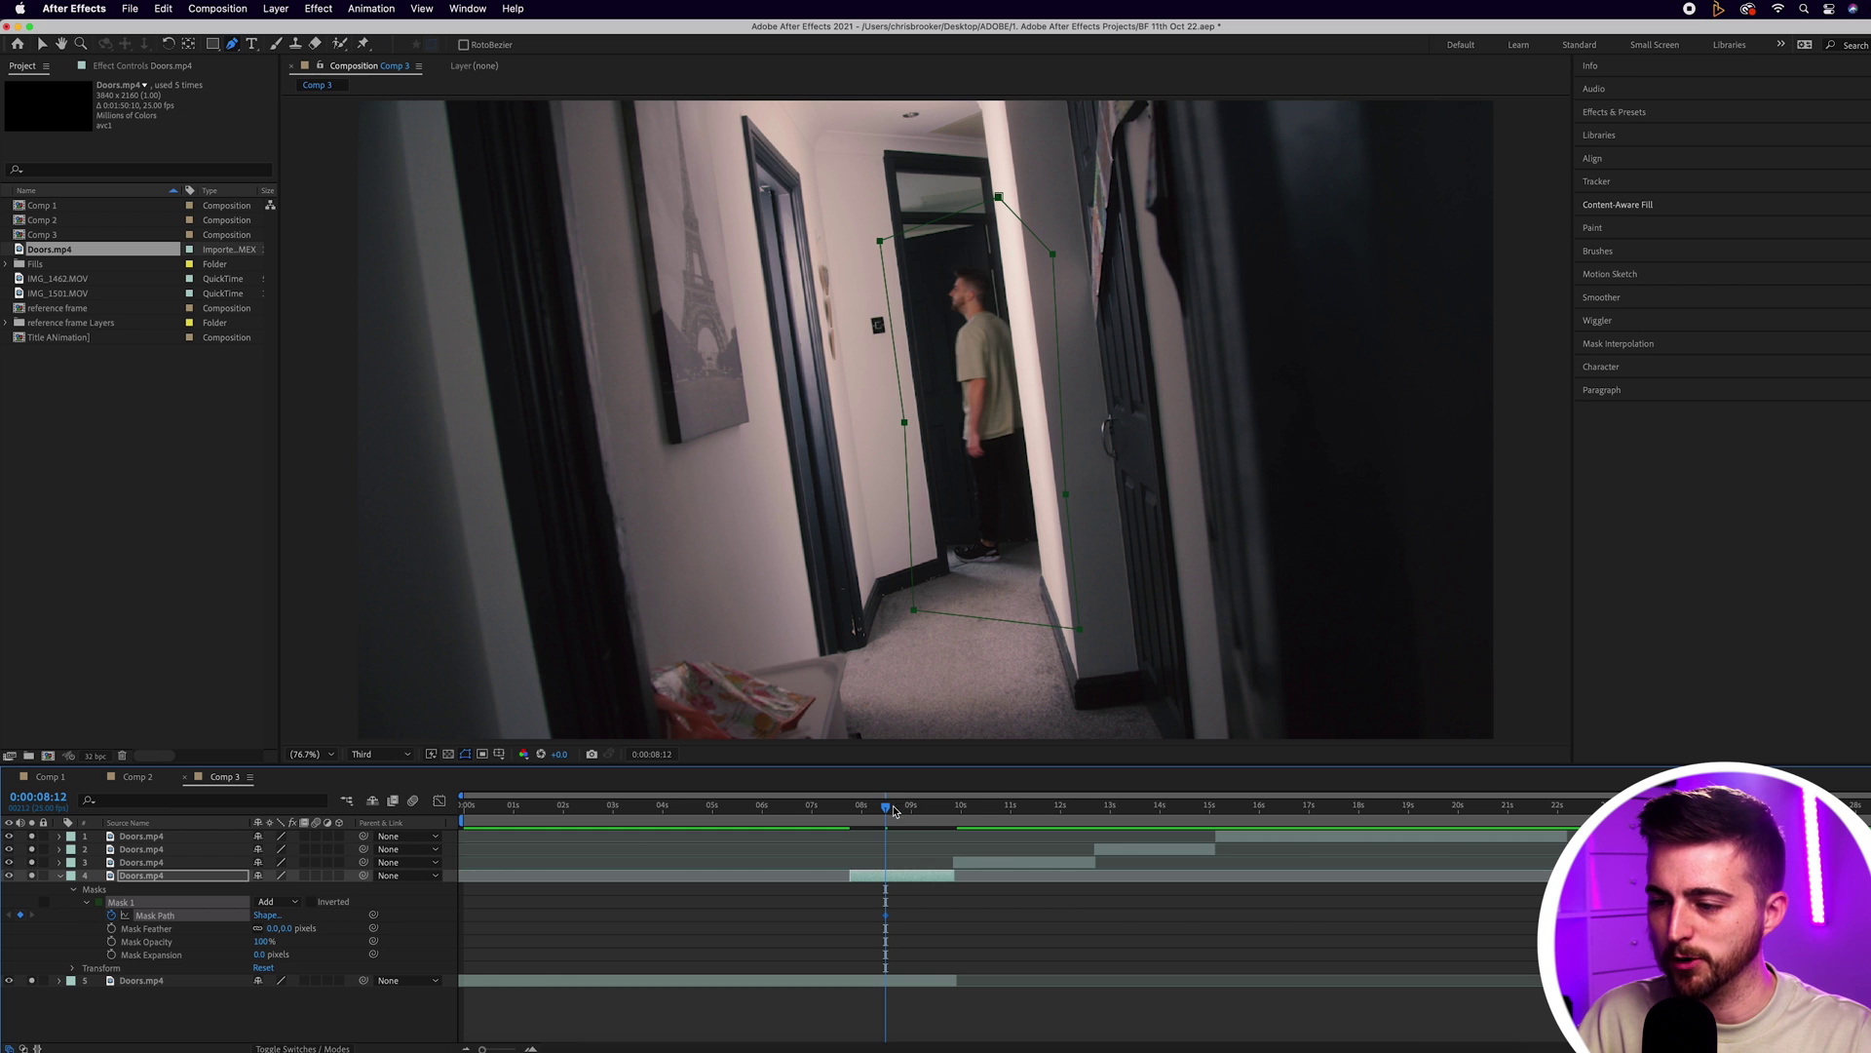
At 0:00:07:19, shift the whole mask path to the right toward the open door to keyframe its start position
left_click_drag(894, 809, 850, 810)
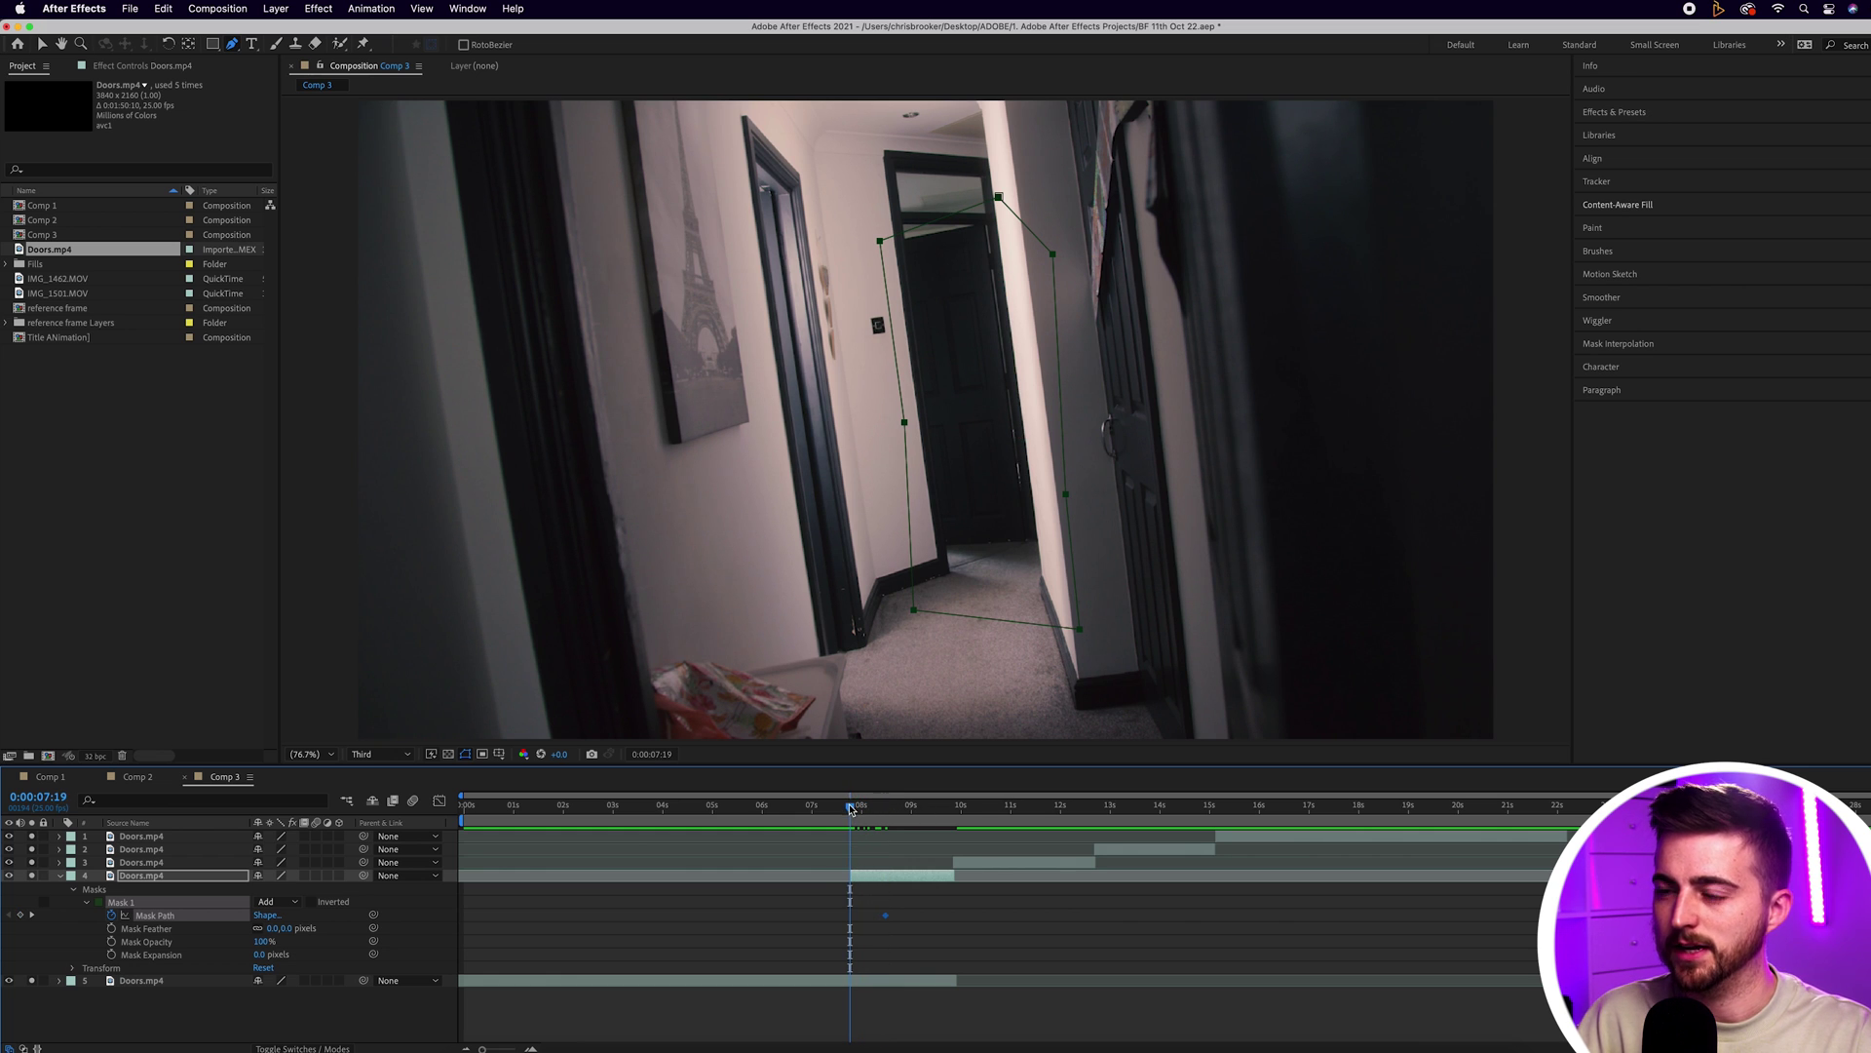
left_click(41, 46)
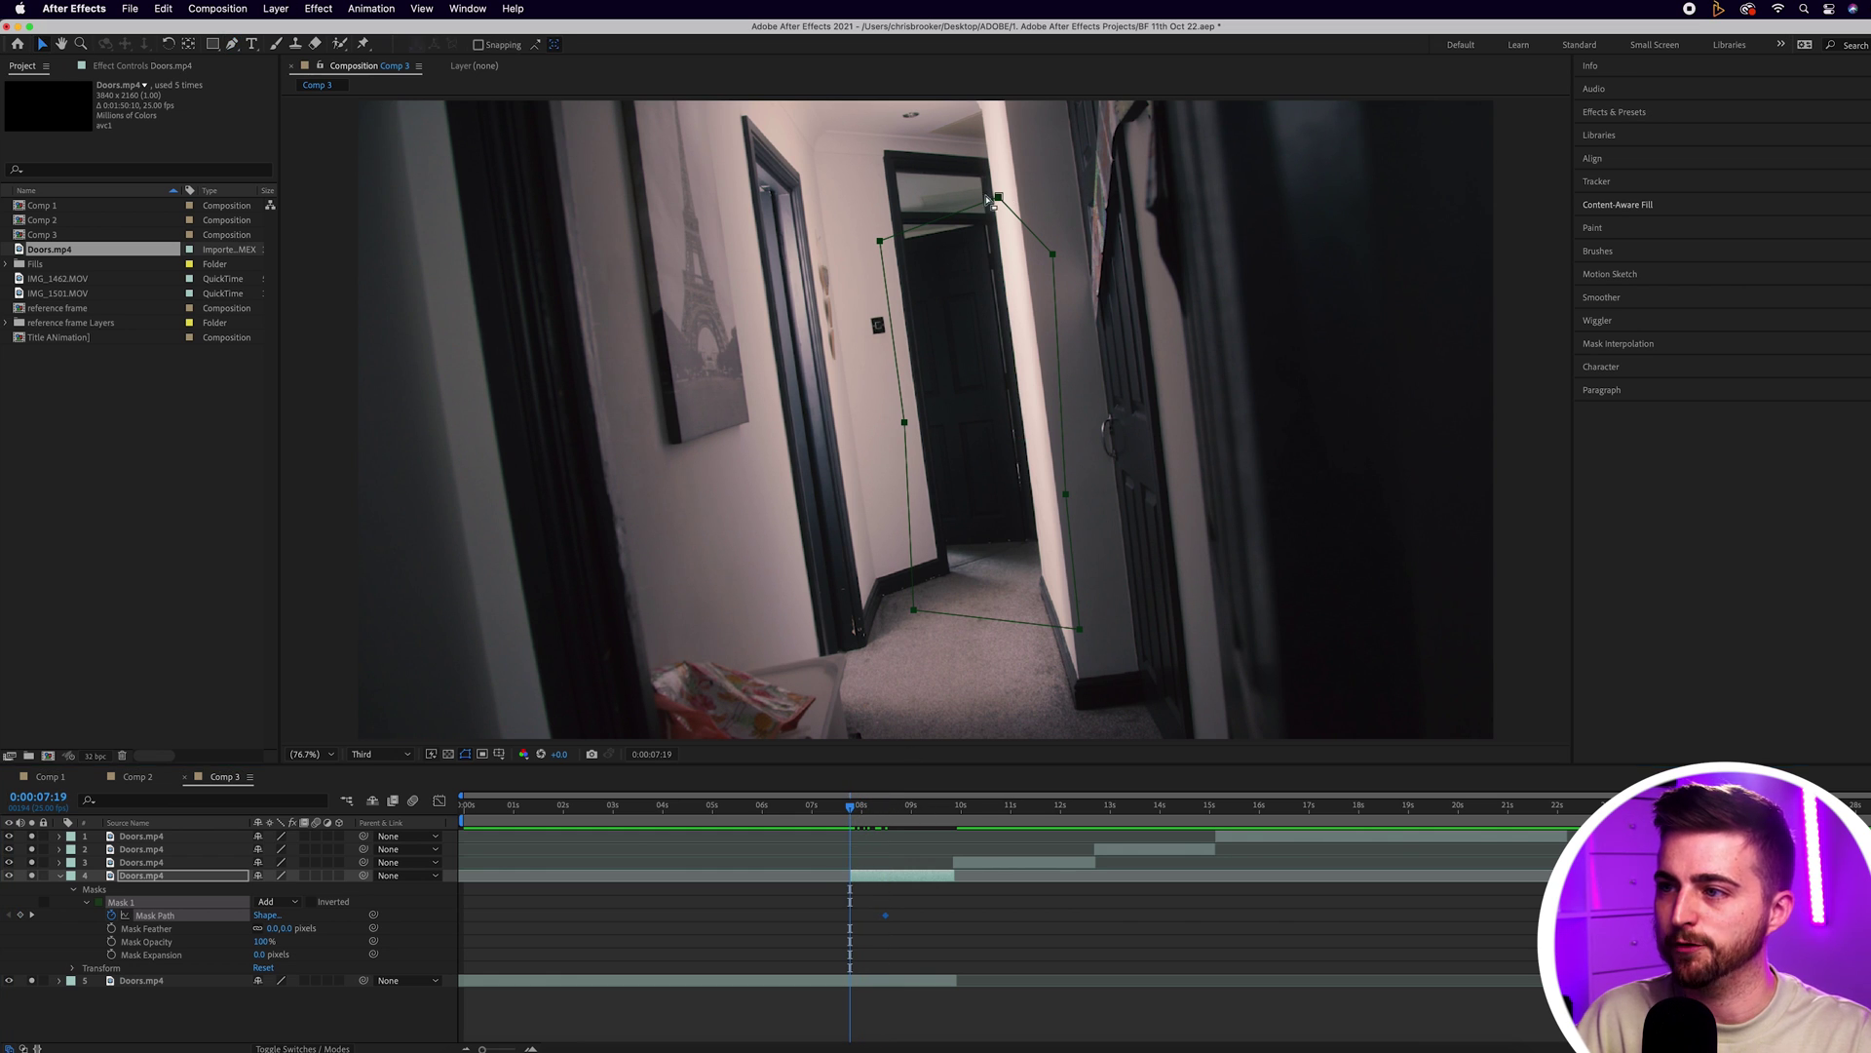
left_click_drag(989, 200, 1063, 199)
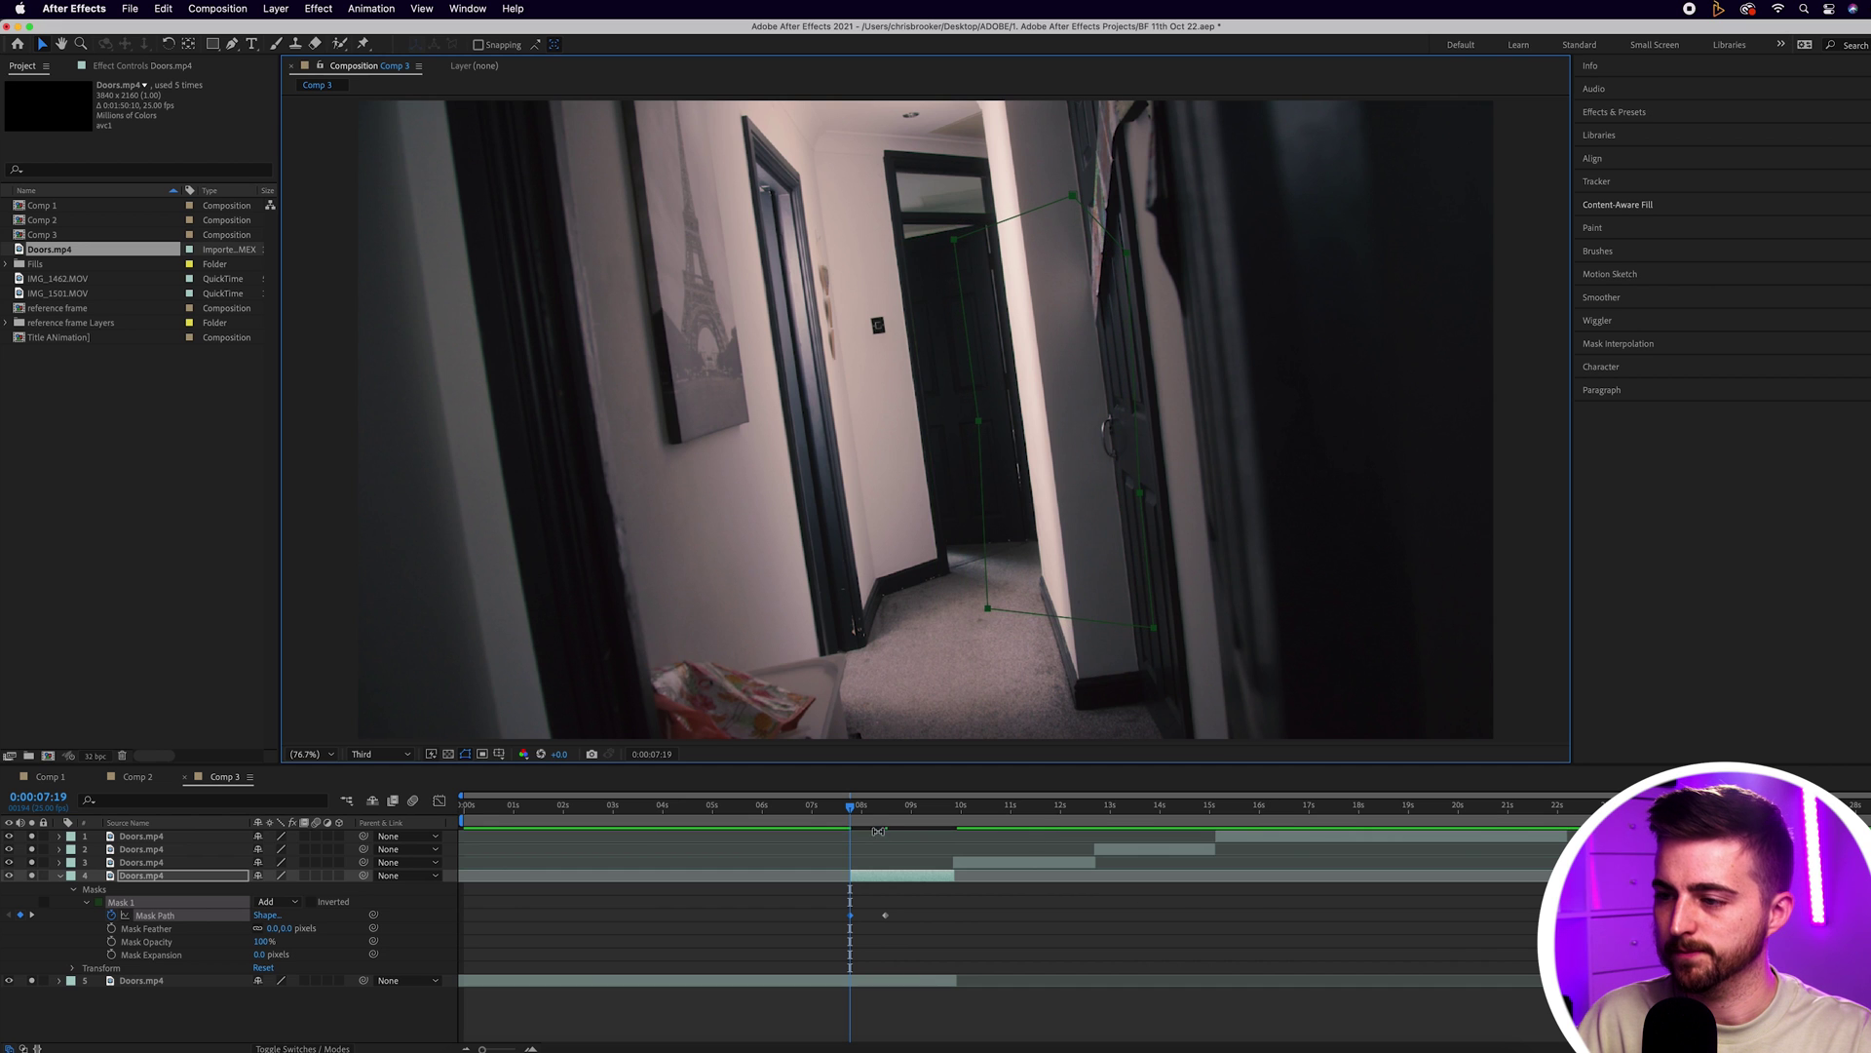
At 0:00:09:04, shift the mask path to the left and pull its lower-right corner back outward over the doorway
key("space")
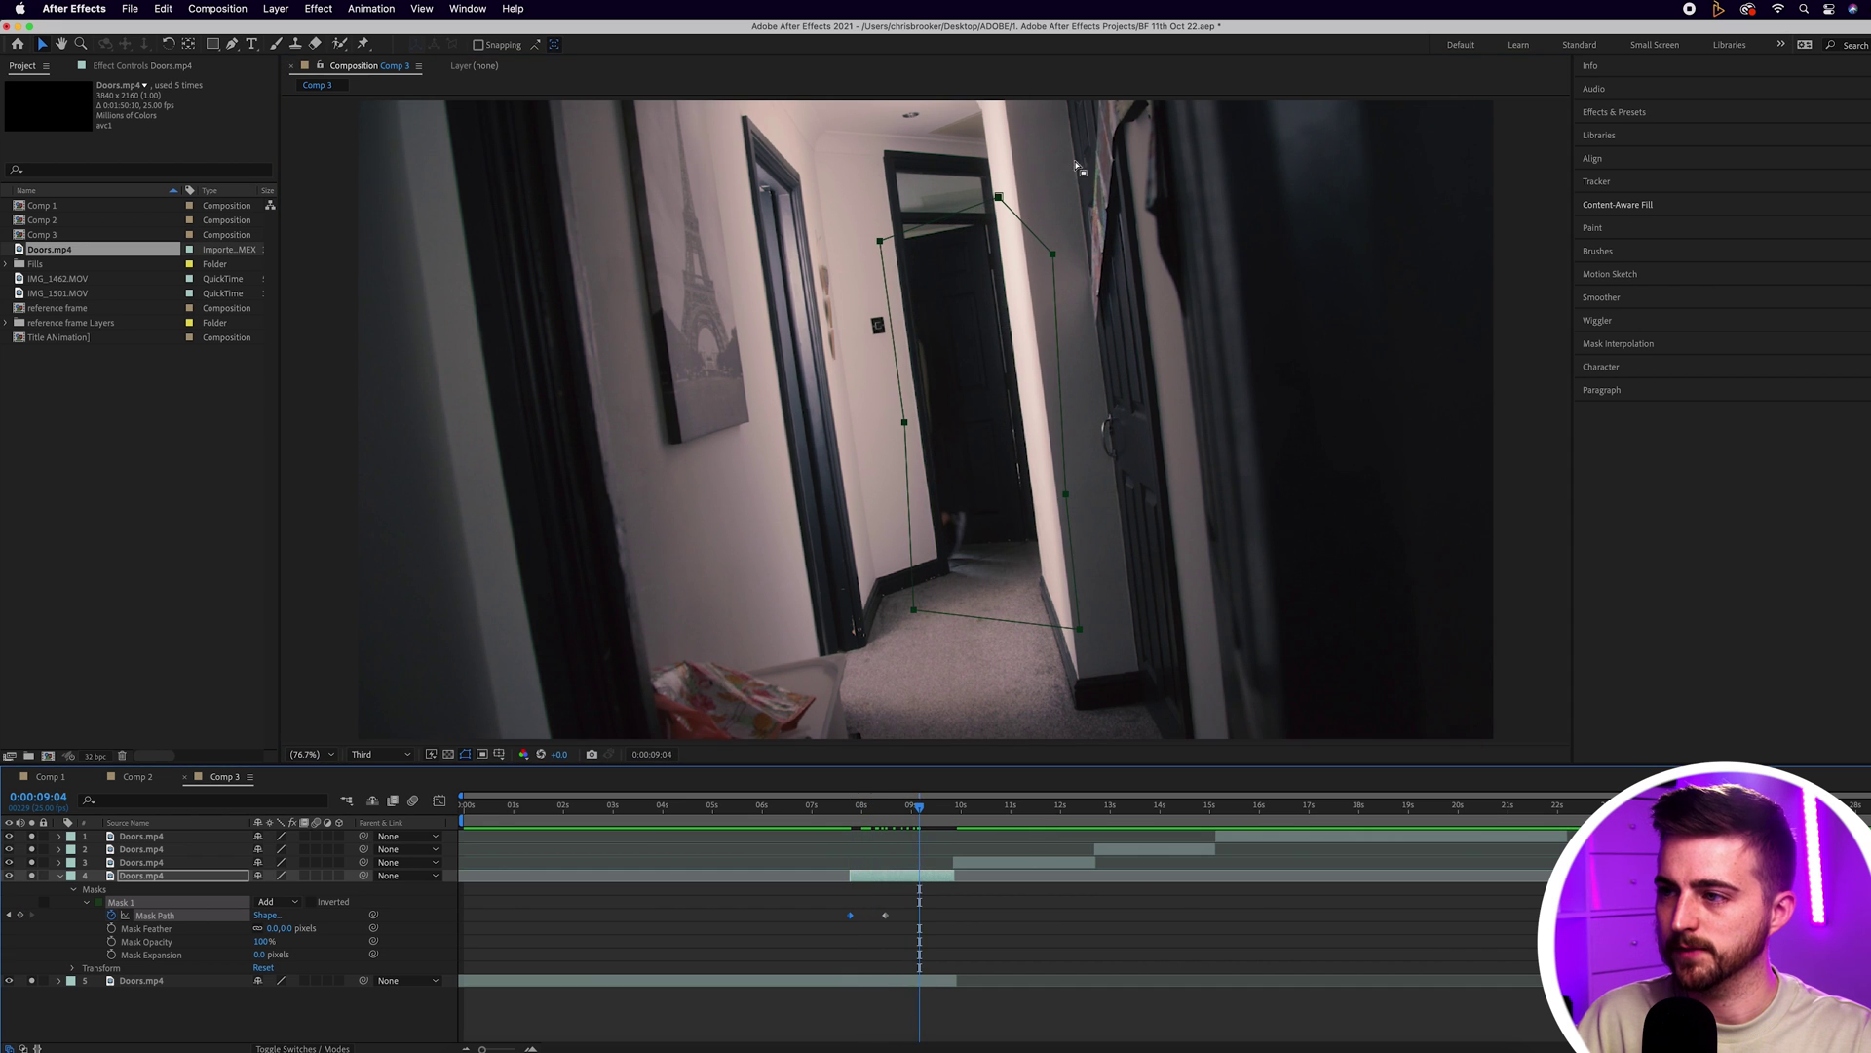
left_click_drag(998, 198, 962, 193)
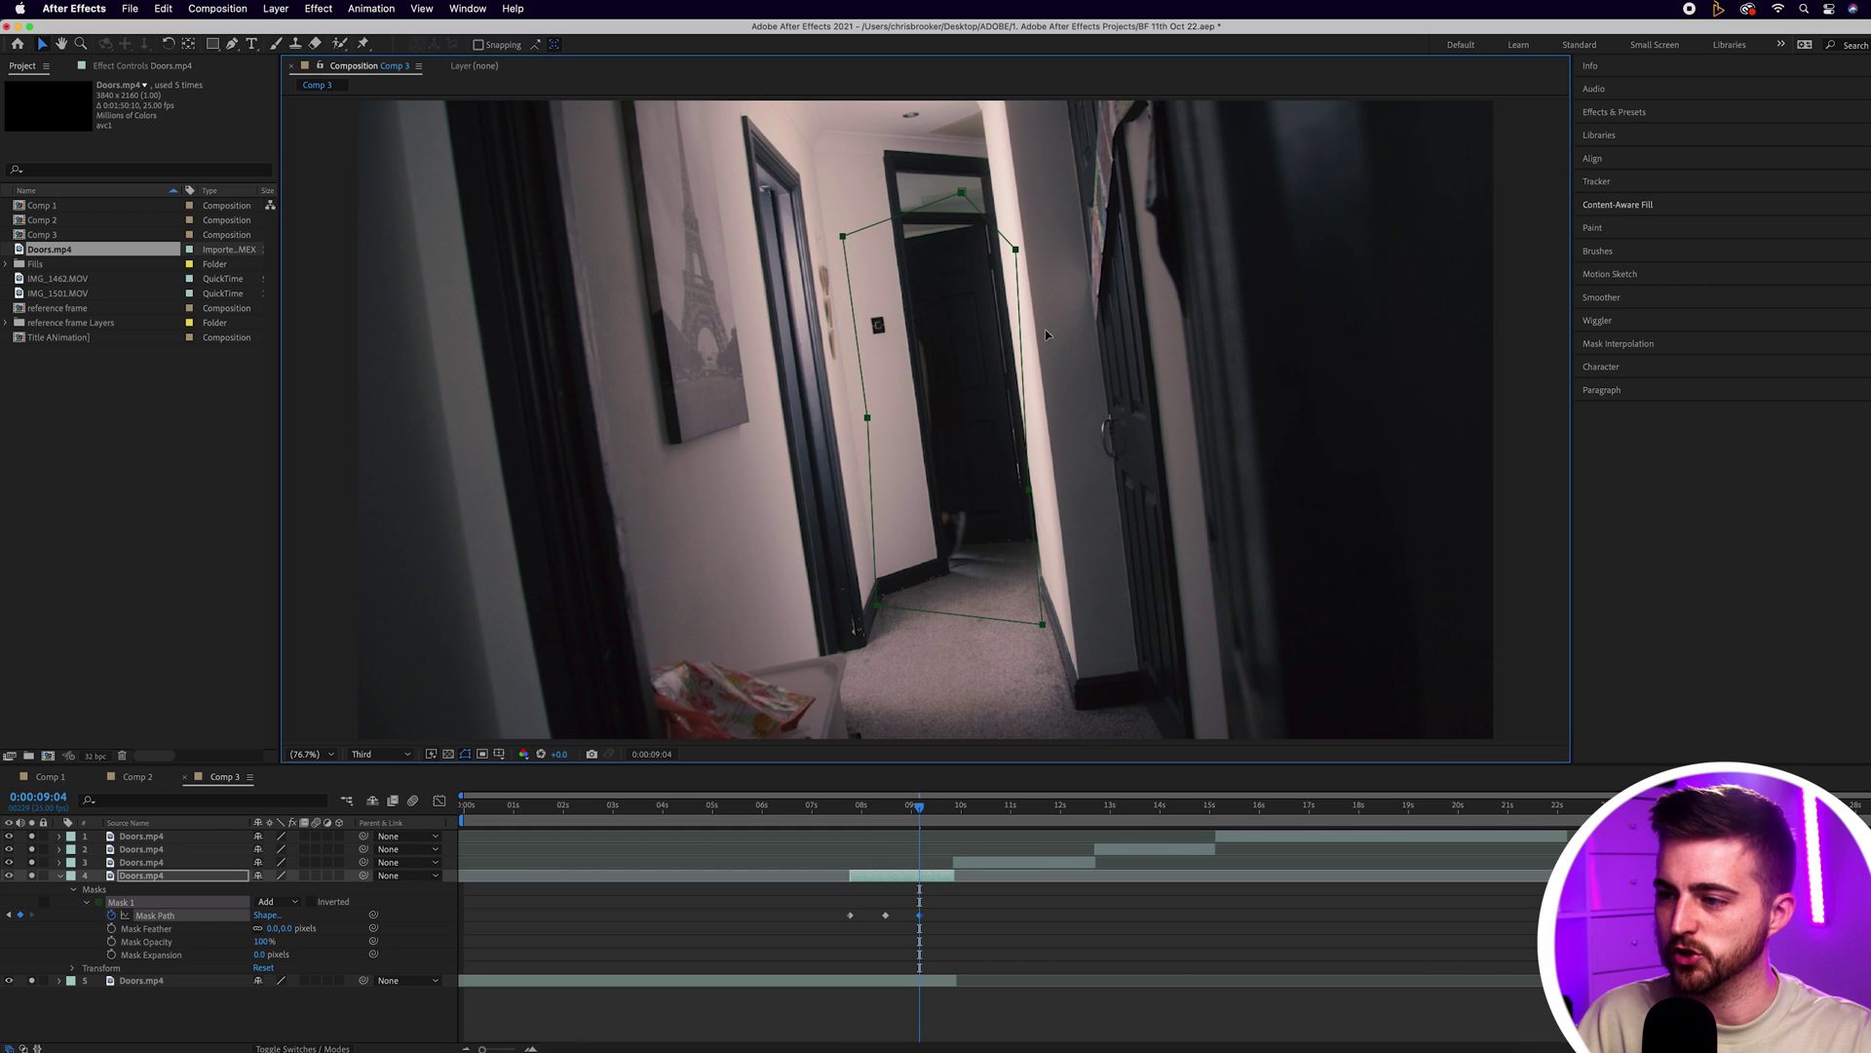
left_click_drag(1049, 622, 1074, 621)
left_click(1071, 575)
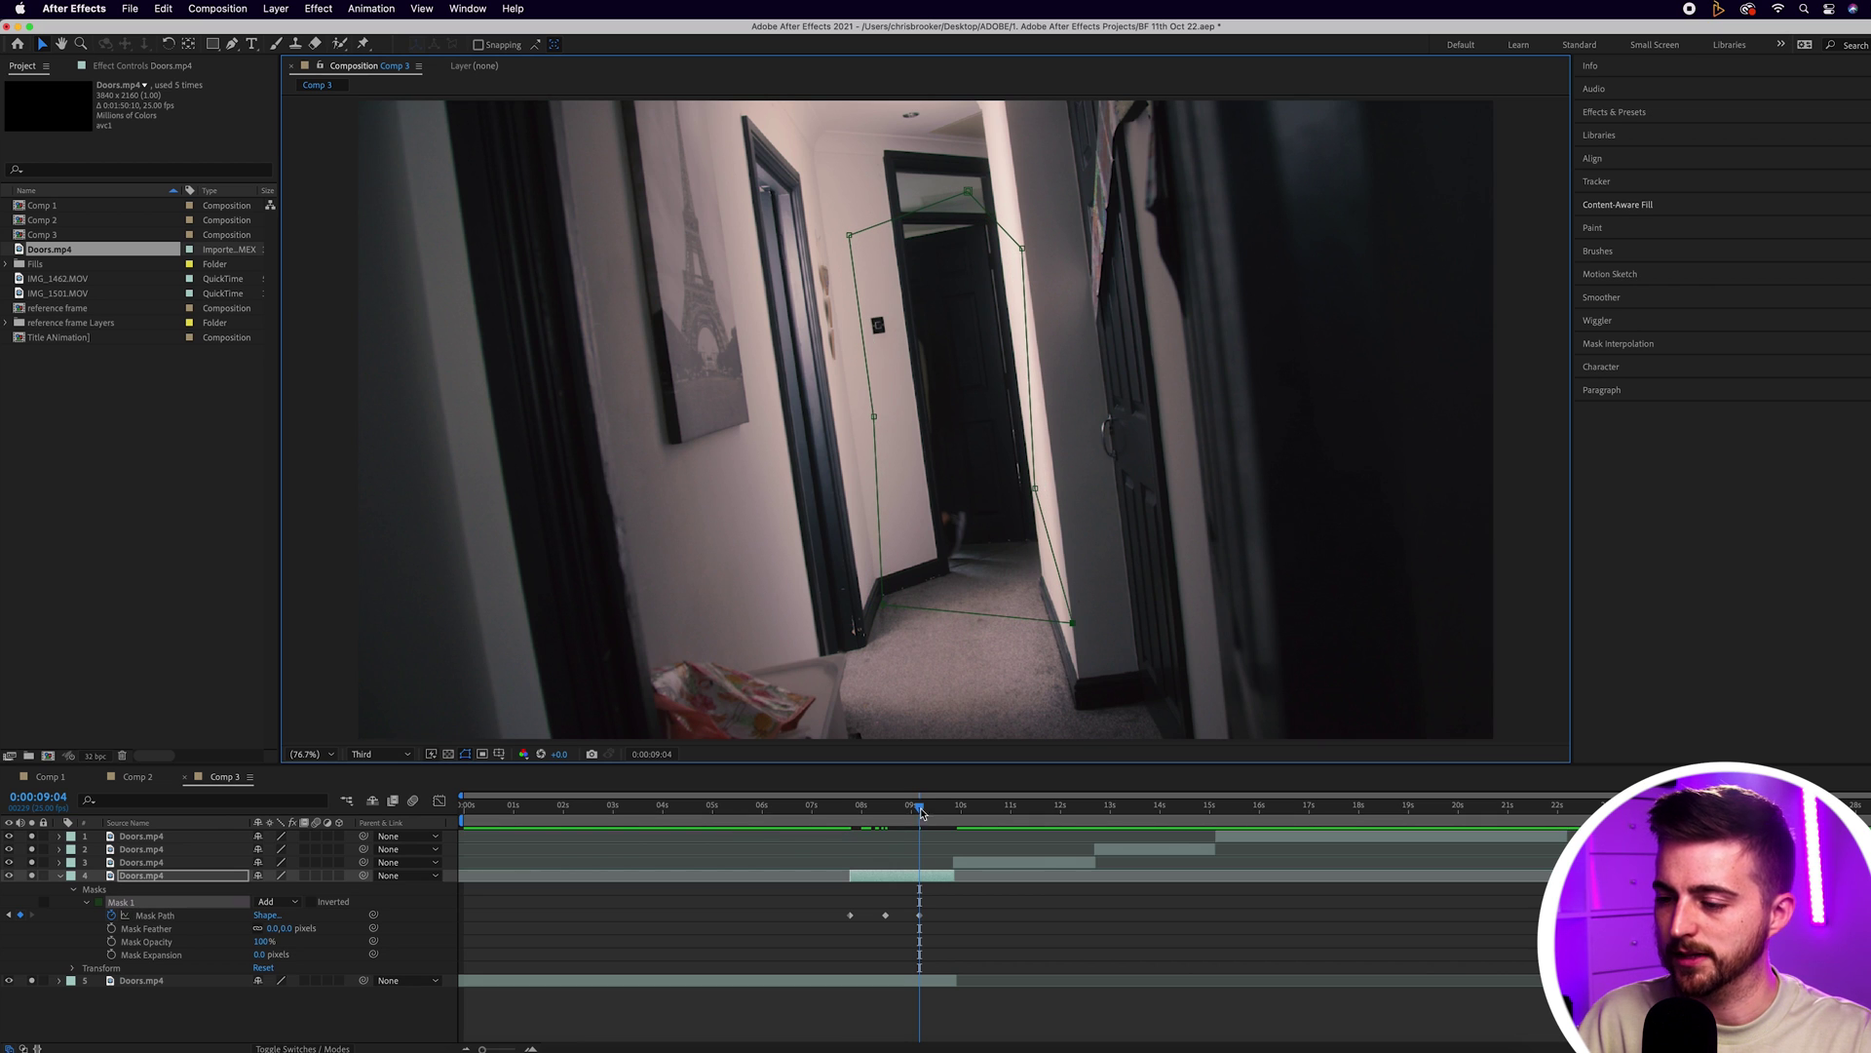
Preview the animated mask on the fourth layer and set its Mask Feather to 64 pixels
left_click_drag(921, 811, 844, 812)
left_click(920, 916)
key("space")
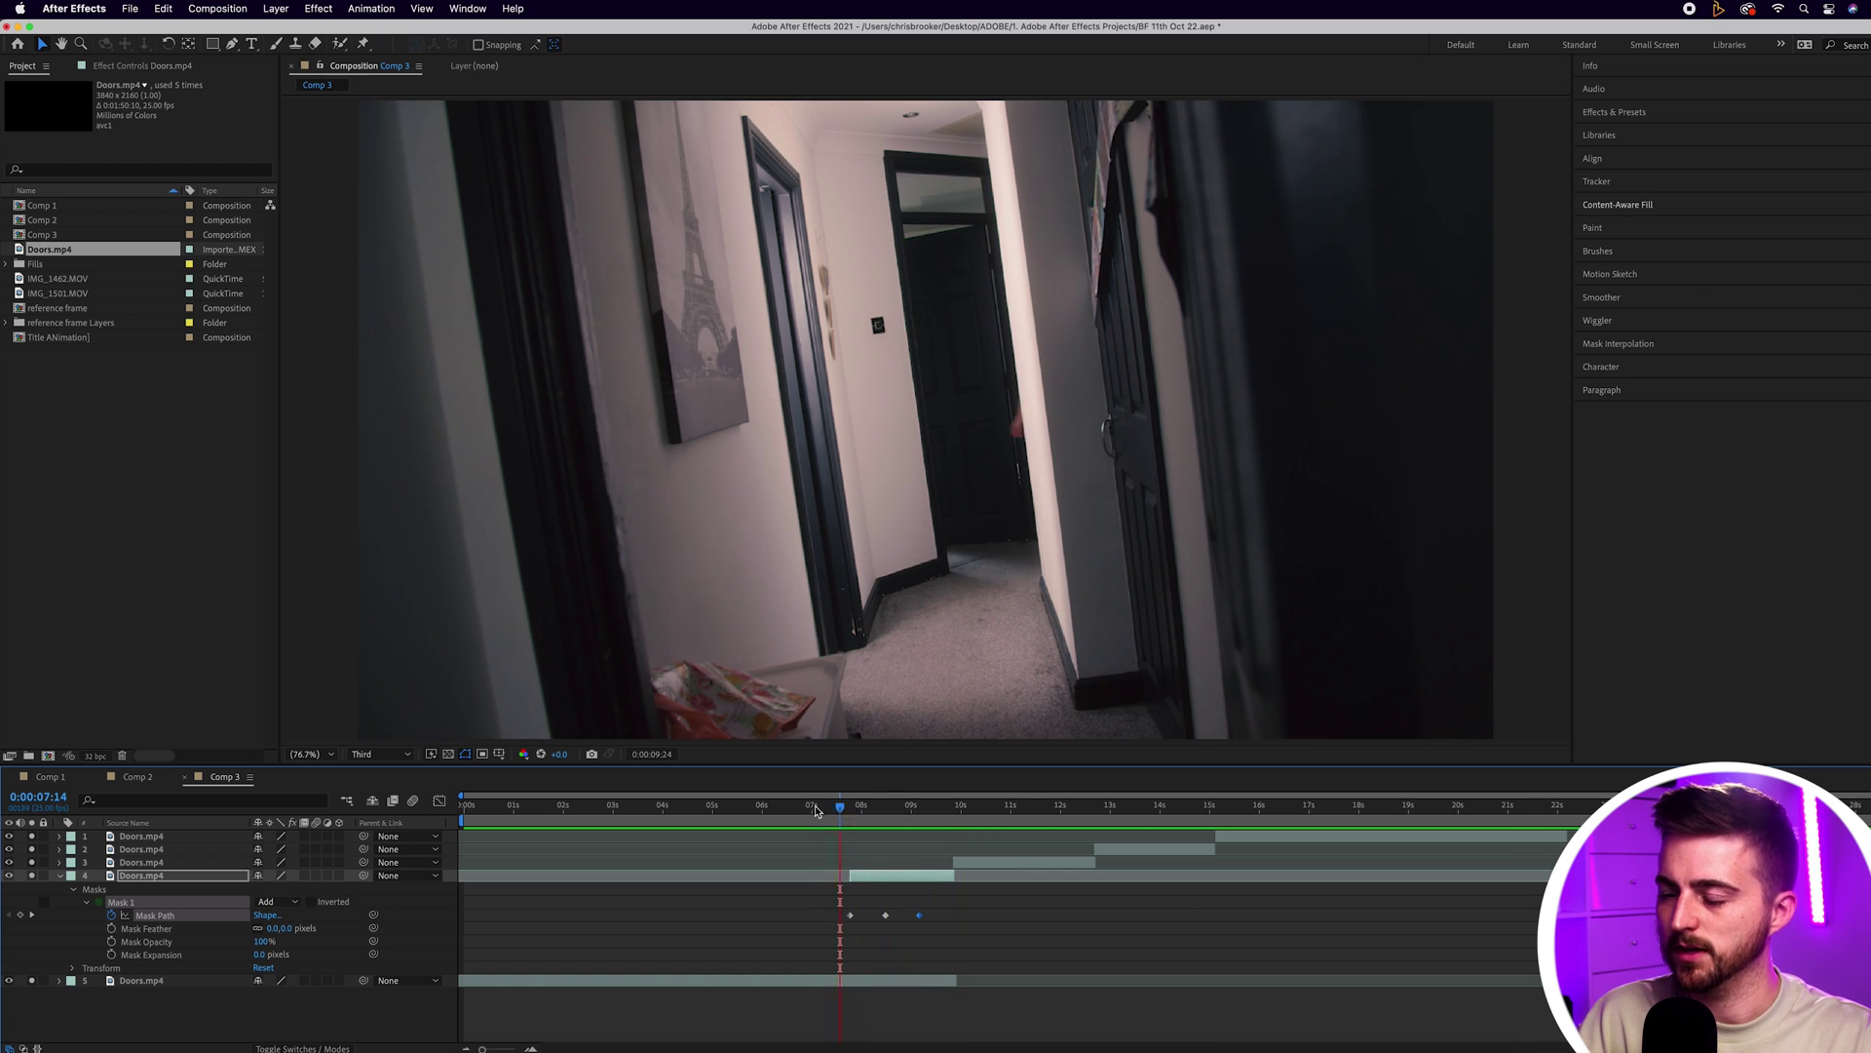
mouse_move(844, 807)
left_mouse_down()
mouse_move(809, 809)
mouse_move(877, 808)
mouse_move(859, 807)
left_mouse_up()
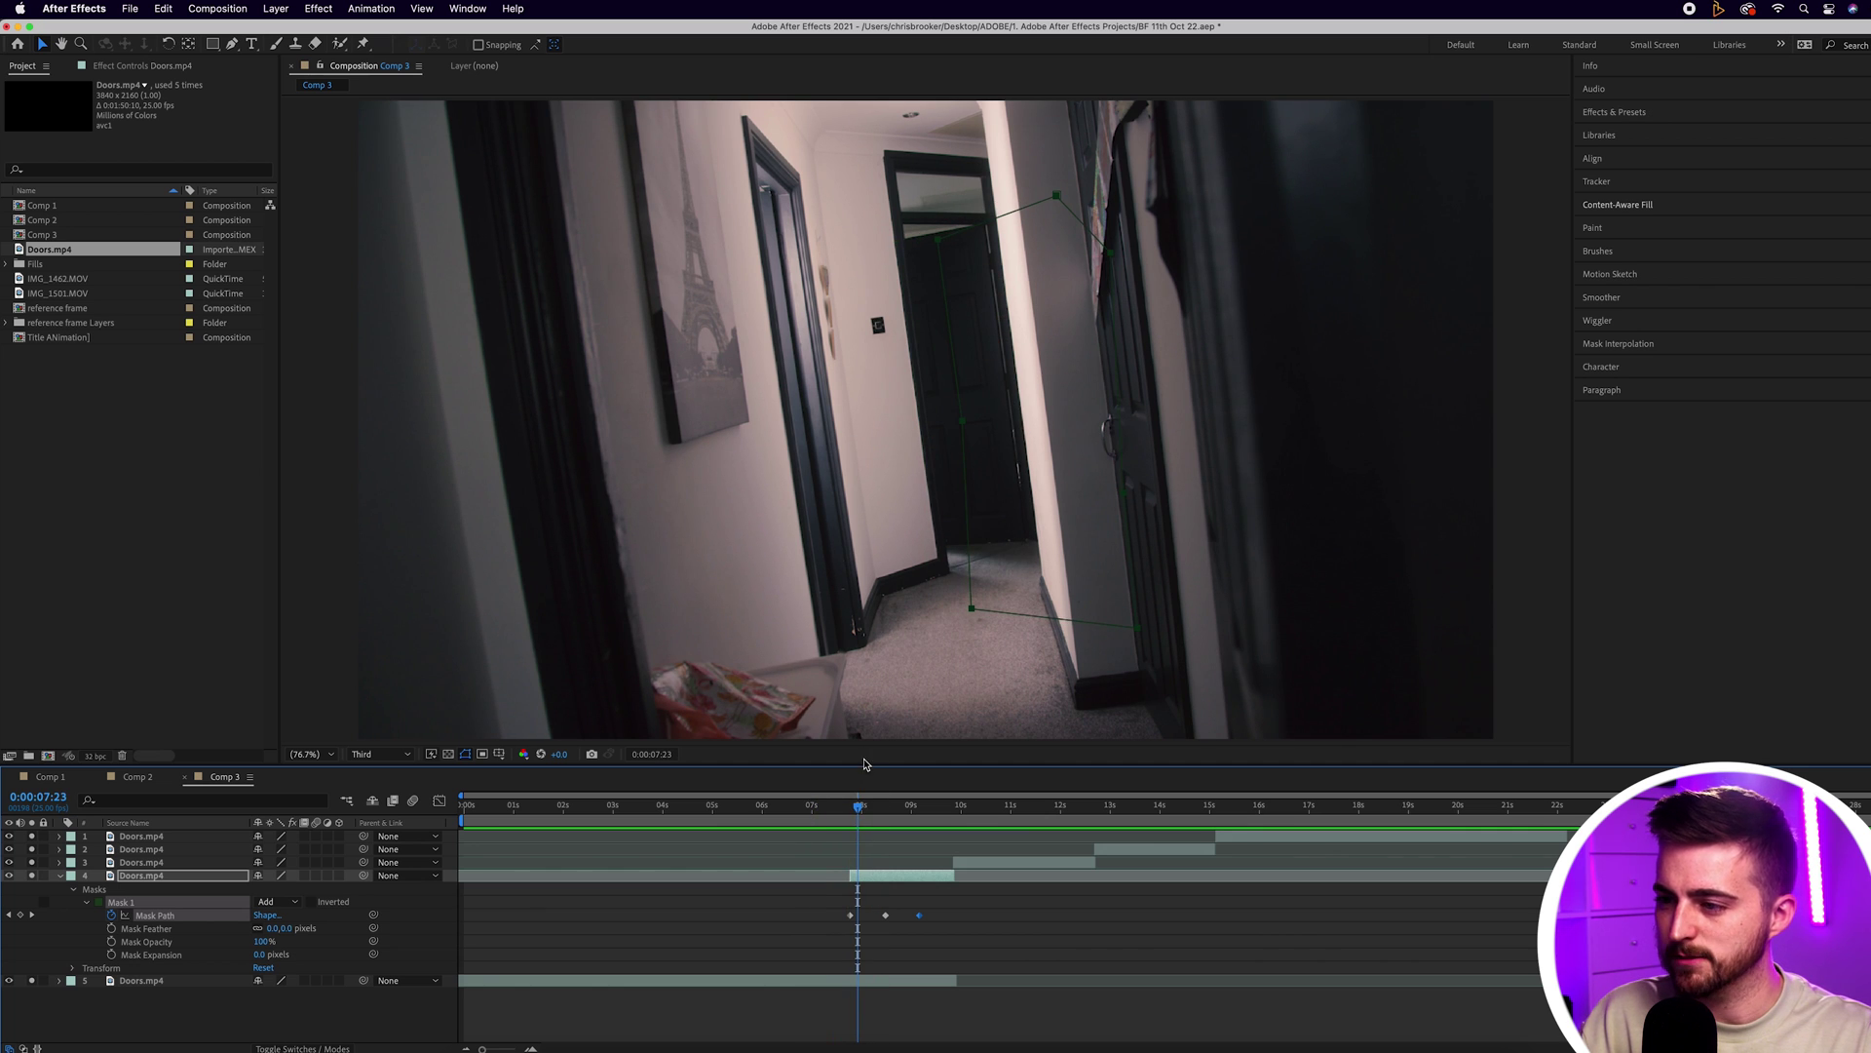
left_click_drag(269, 931, 302, 929)
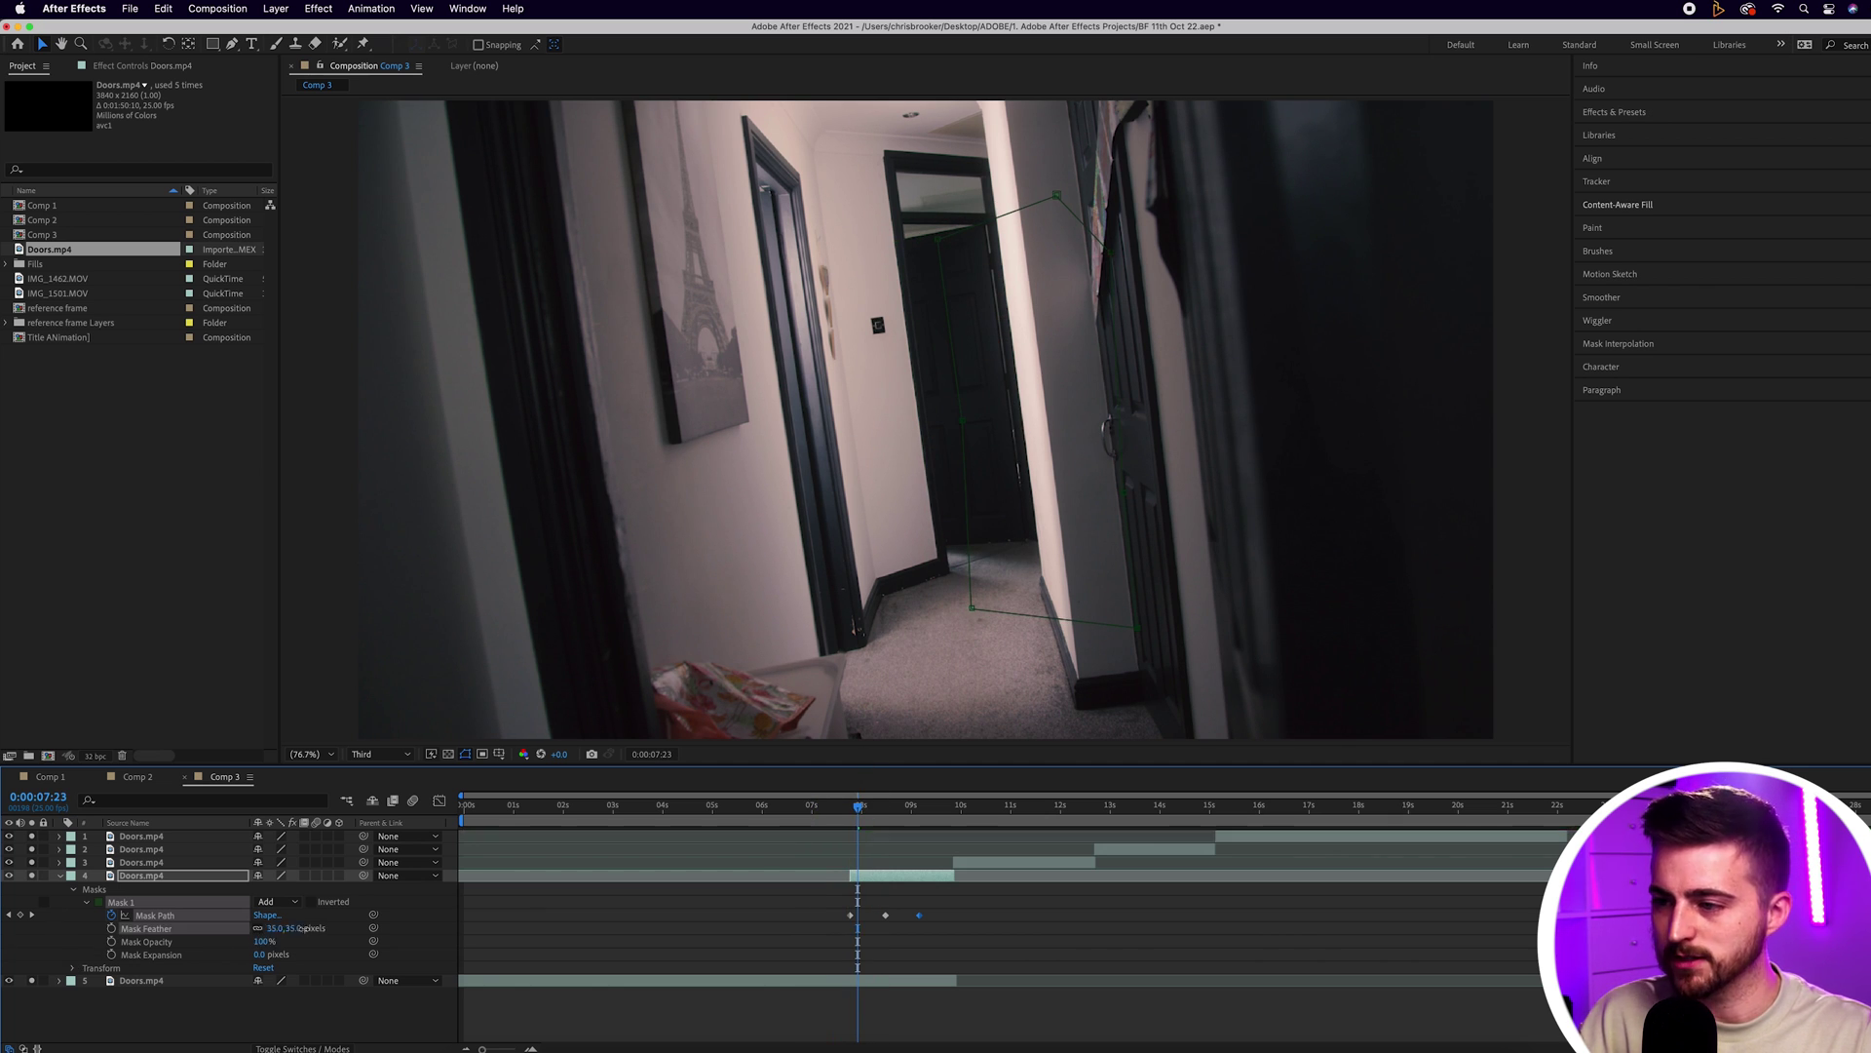
left_click(660, 931)
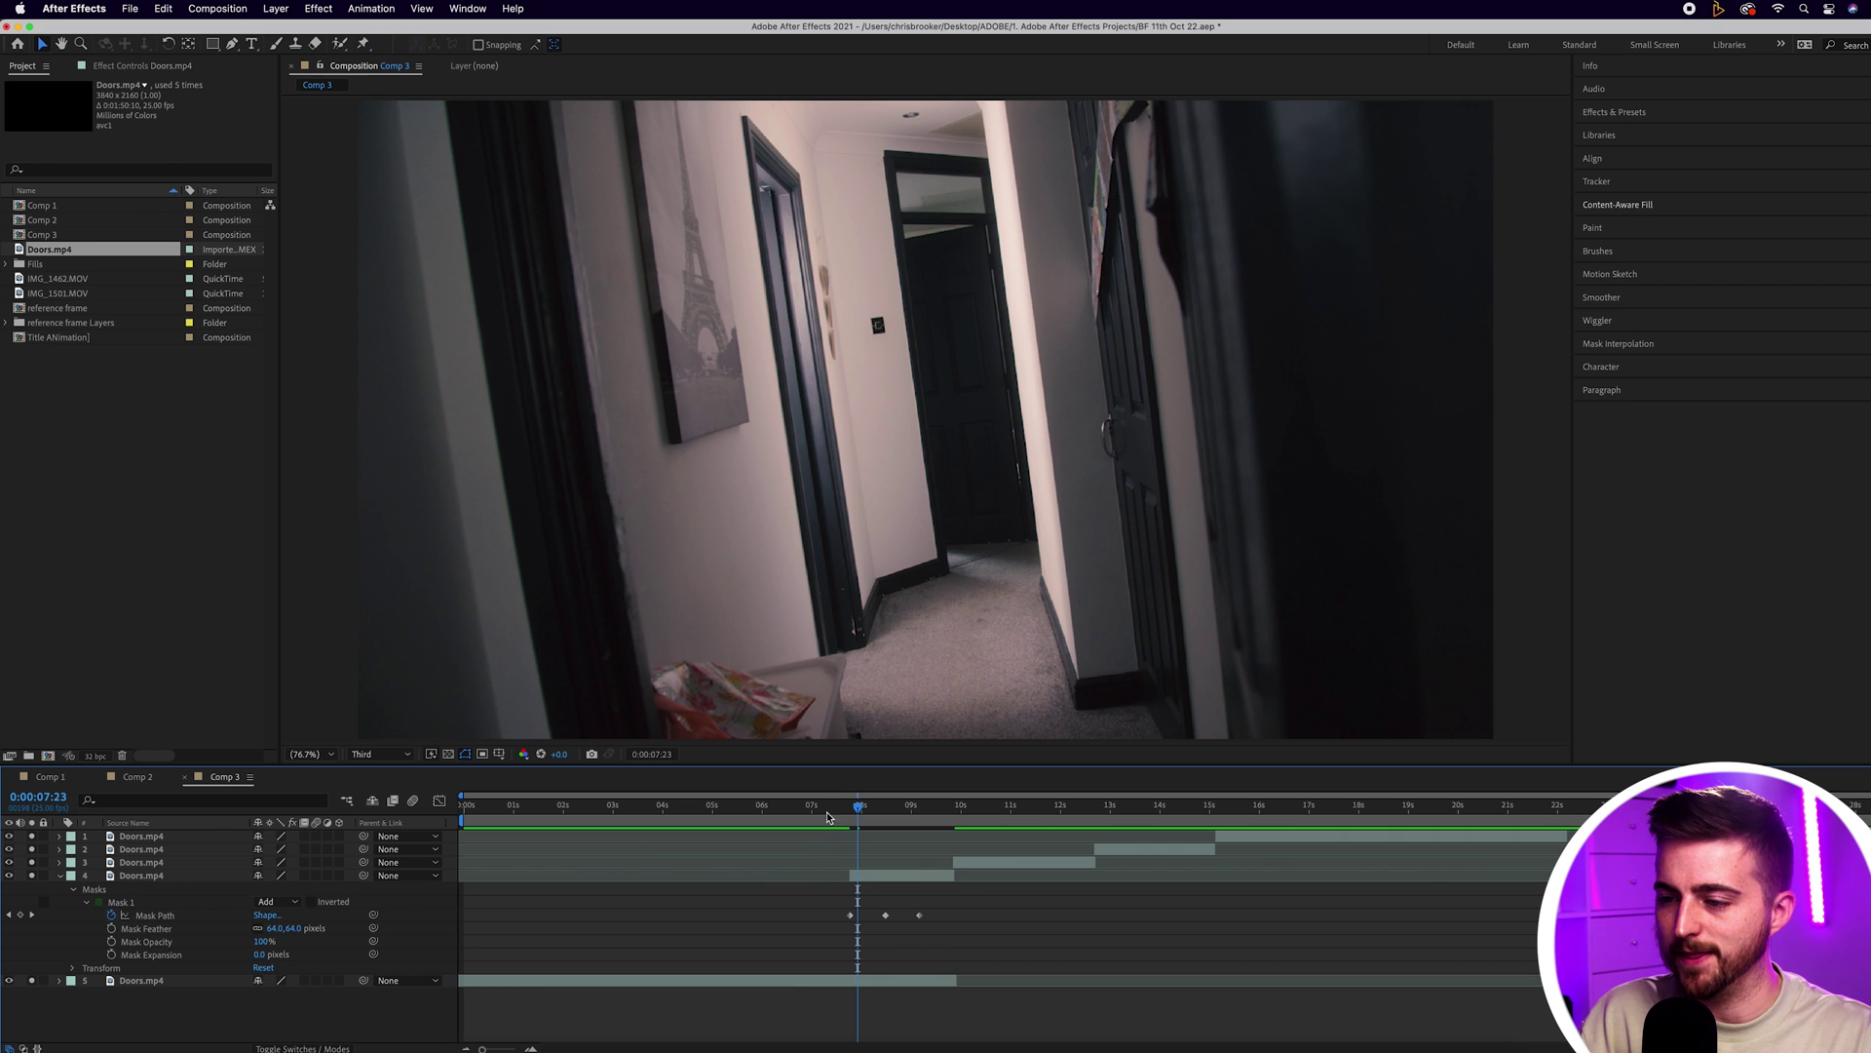
Retime the fourth layer so its clip and mask keyframes start at 0:00:07:16, previewing the cut from 0:00:07:04
mouse_move(827, 816)
left_mouse_down()
mouse_move(770, 809)
mouse_move(883, 812)
mouse_move(843, 810)
left_mouse_up()
key("equal")
key("equal")
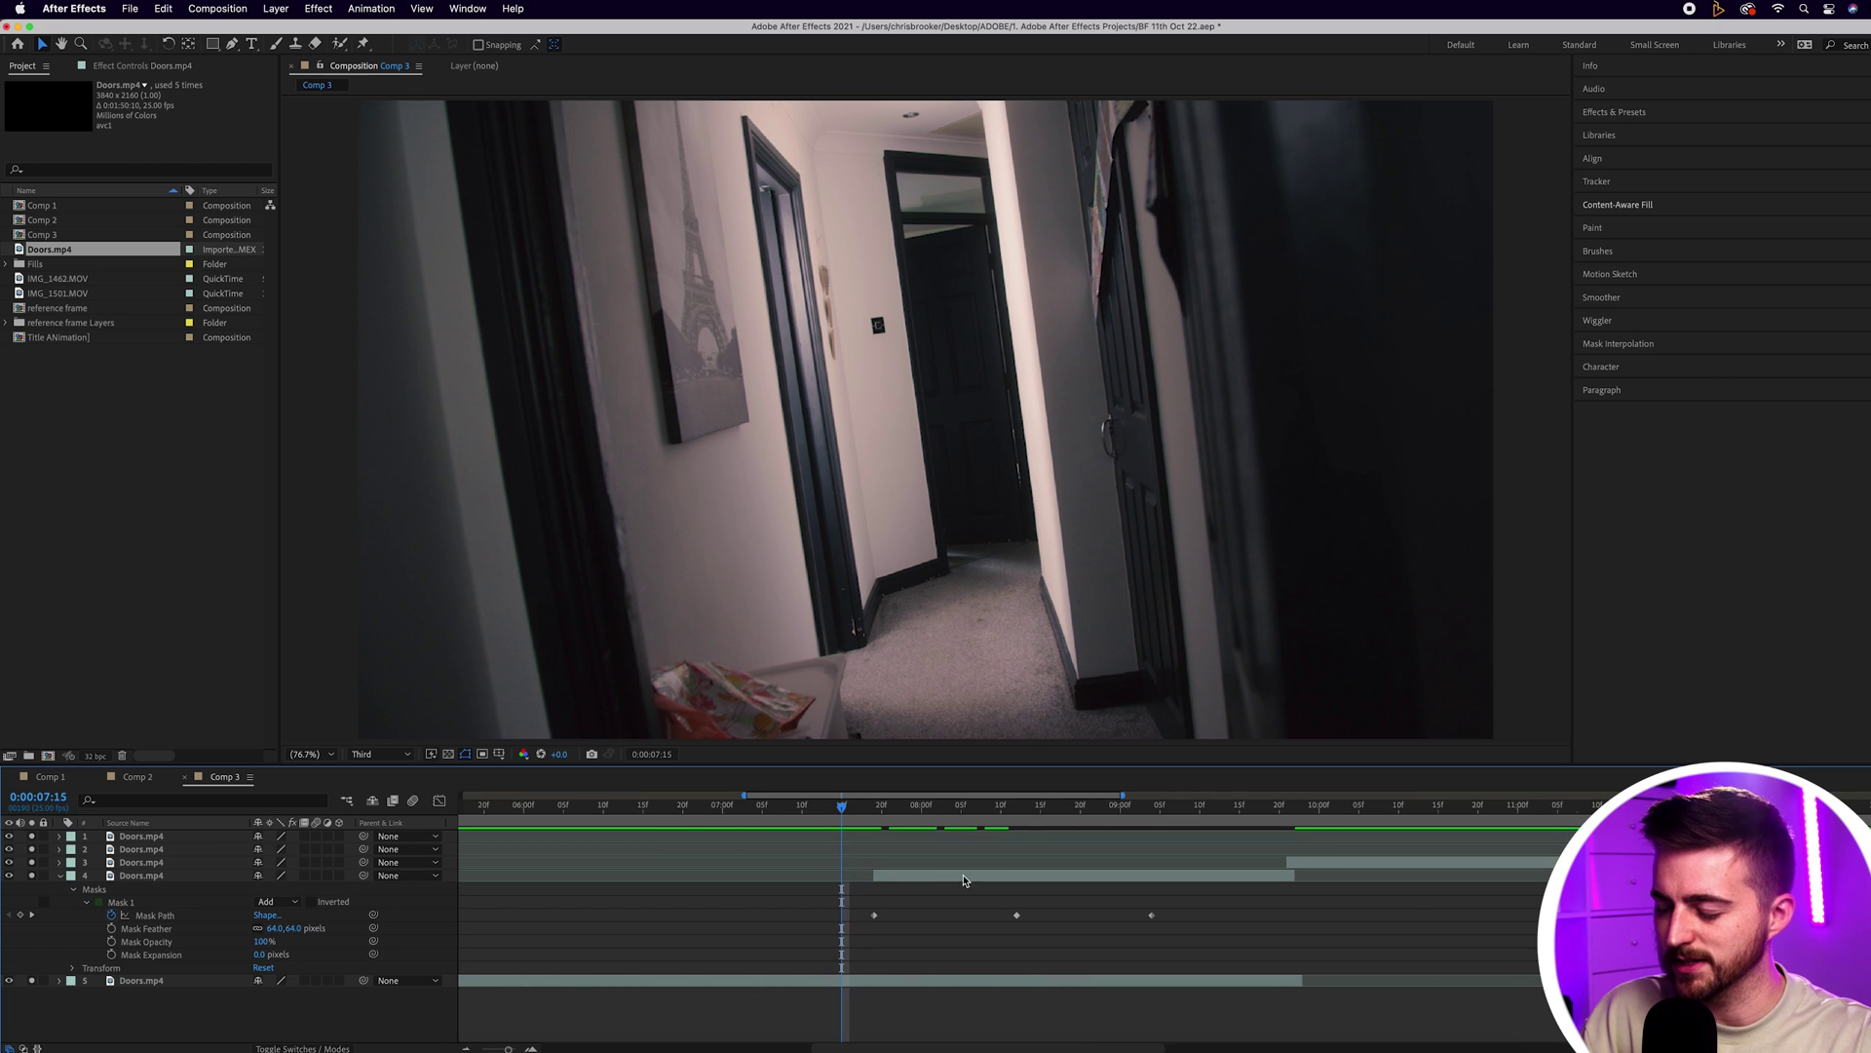
left_click_drag(954, 879, 916, 879)
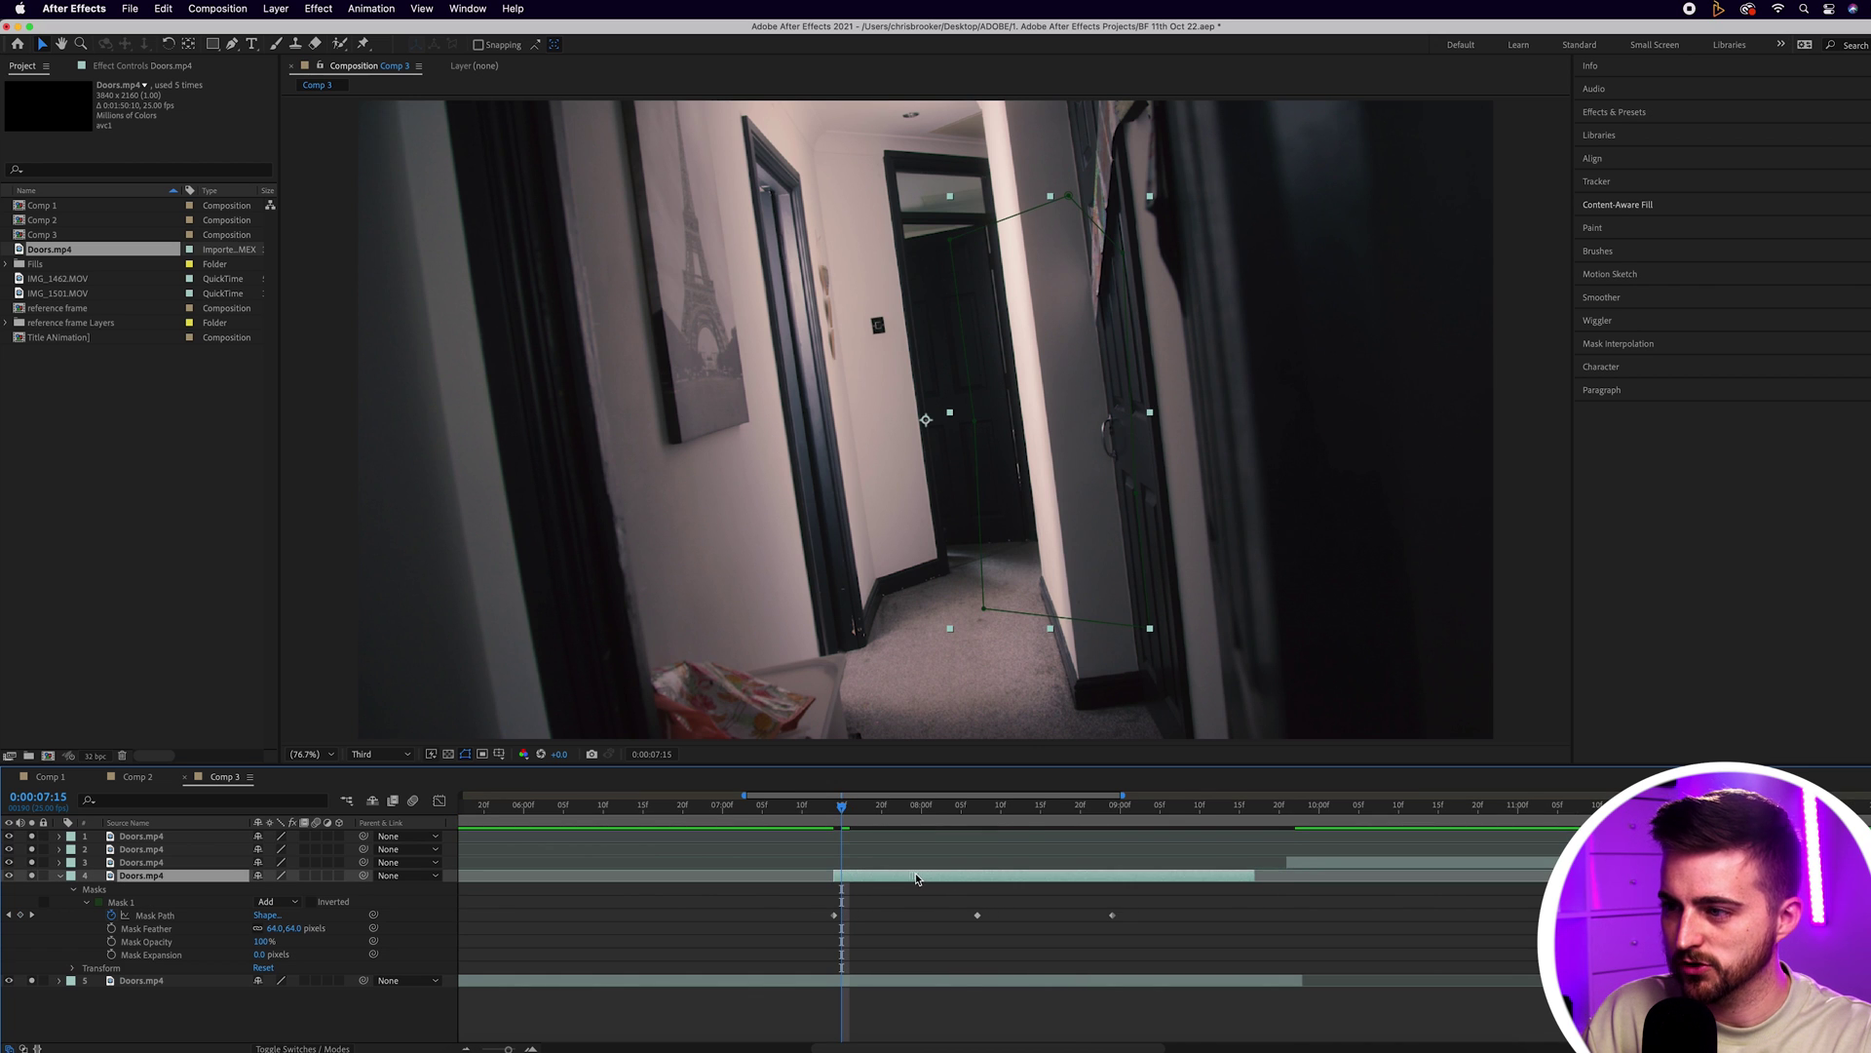
left_click_drag(826, 795, 740, 796)
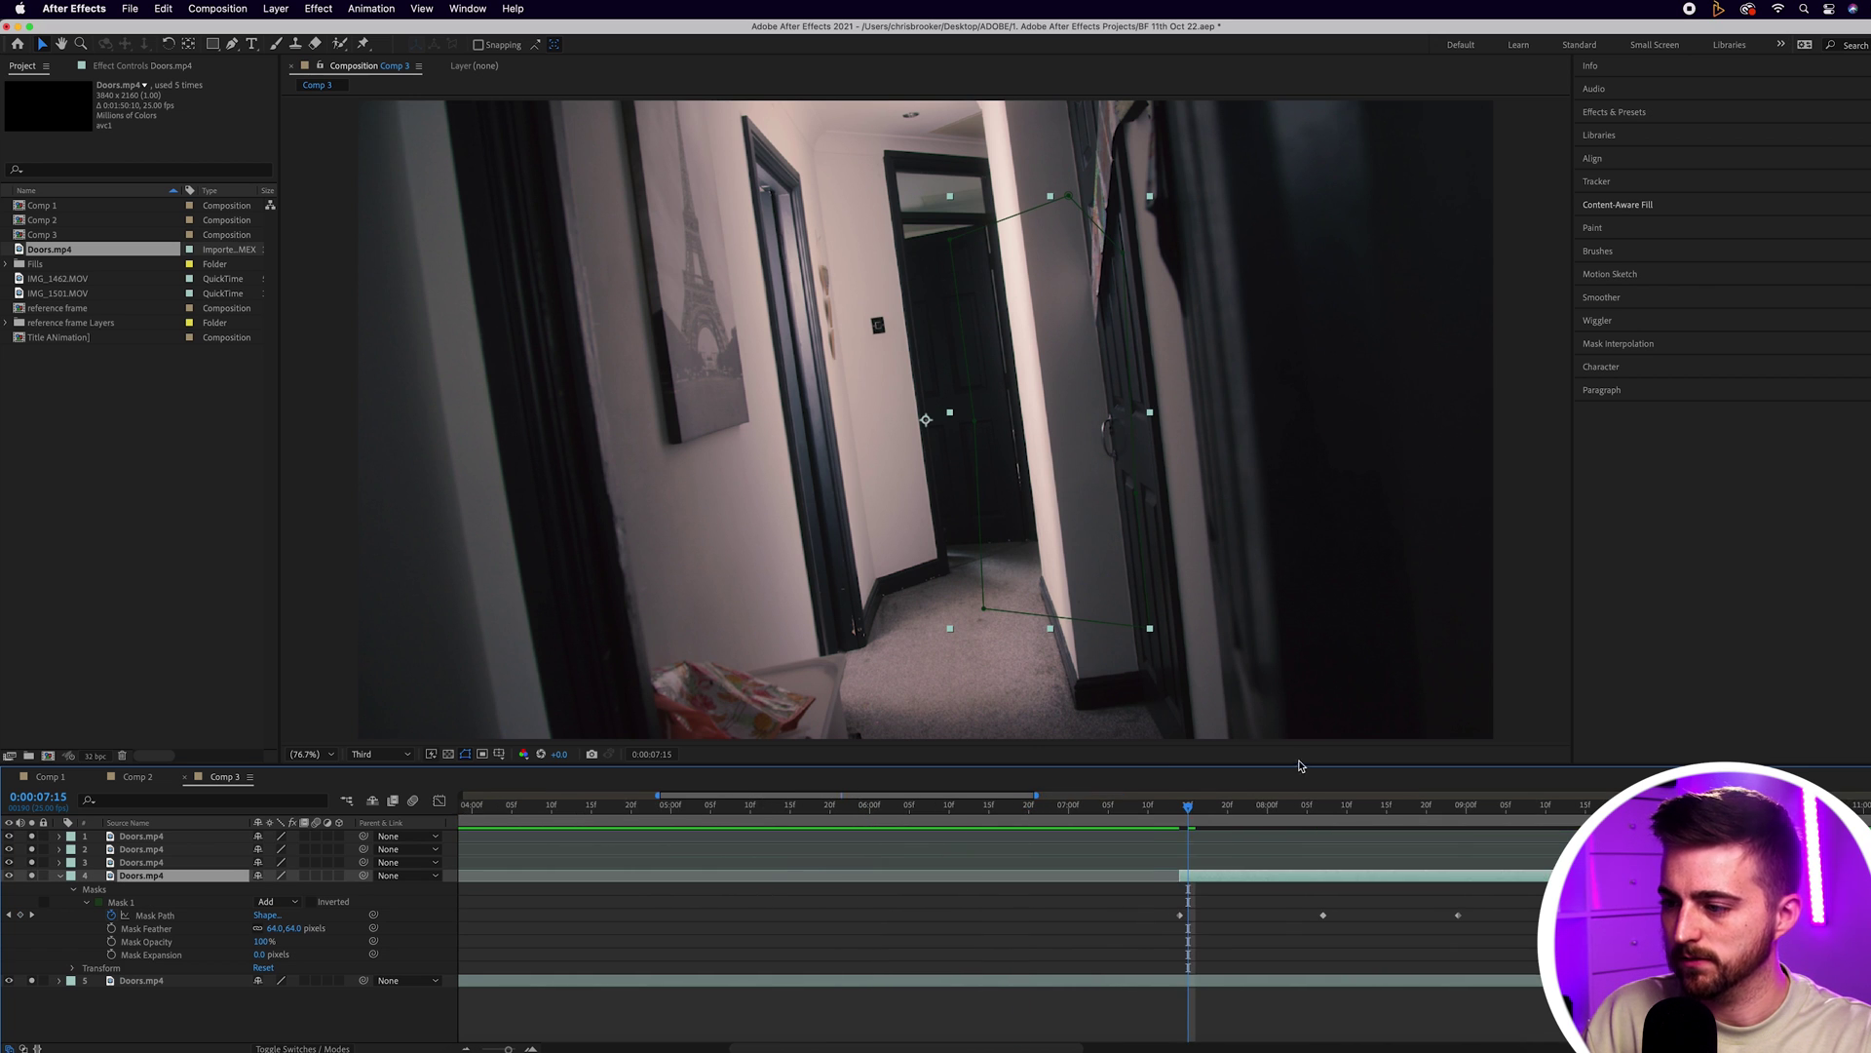
left_click(1101, 807)
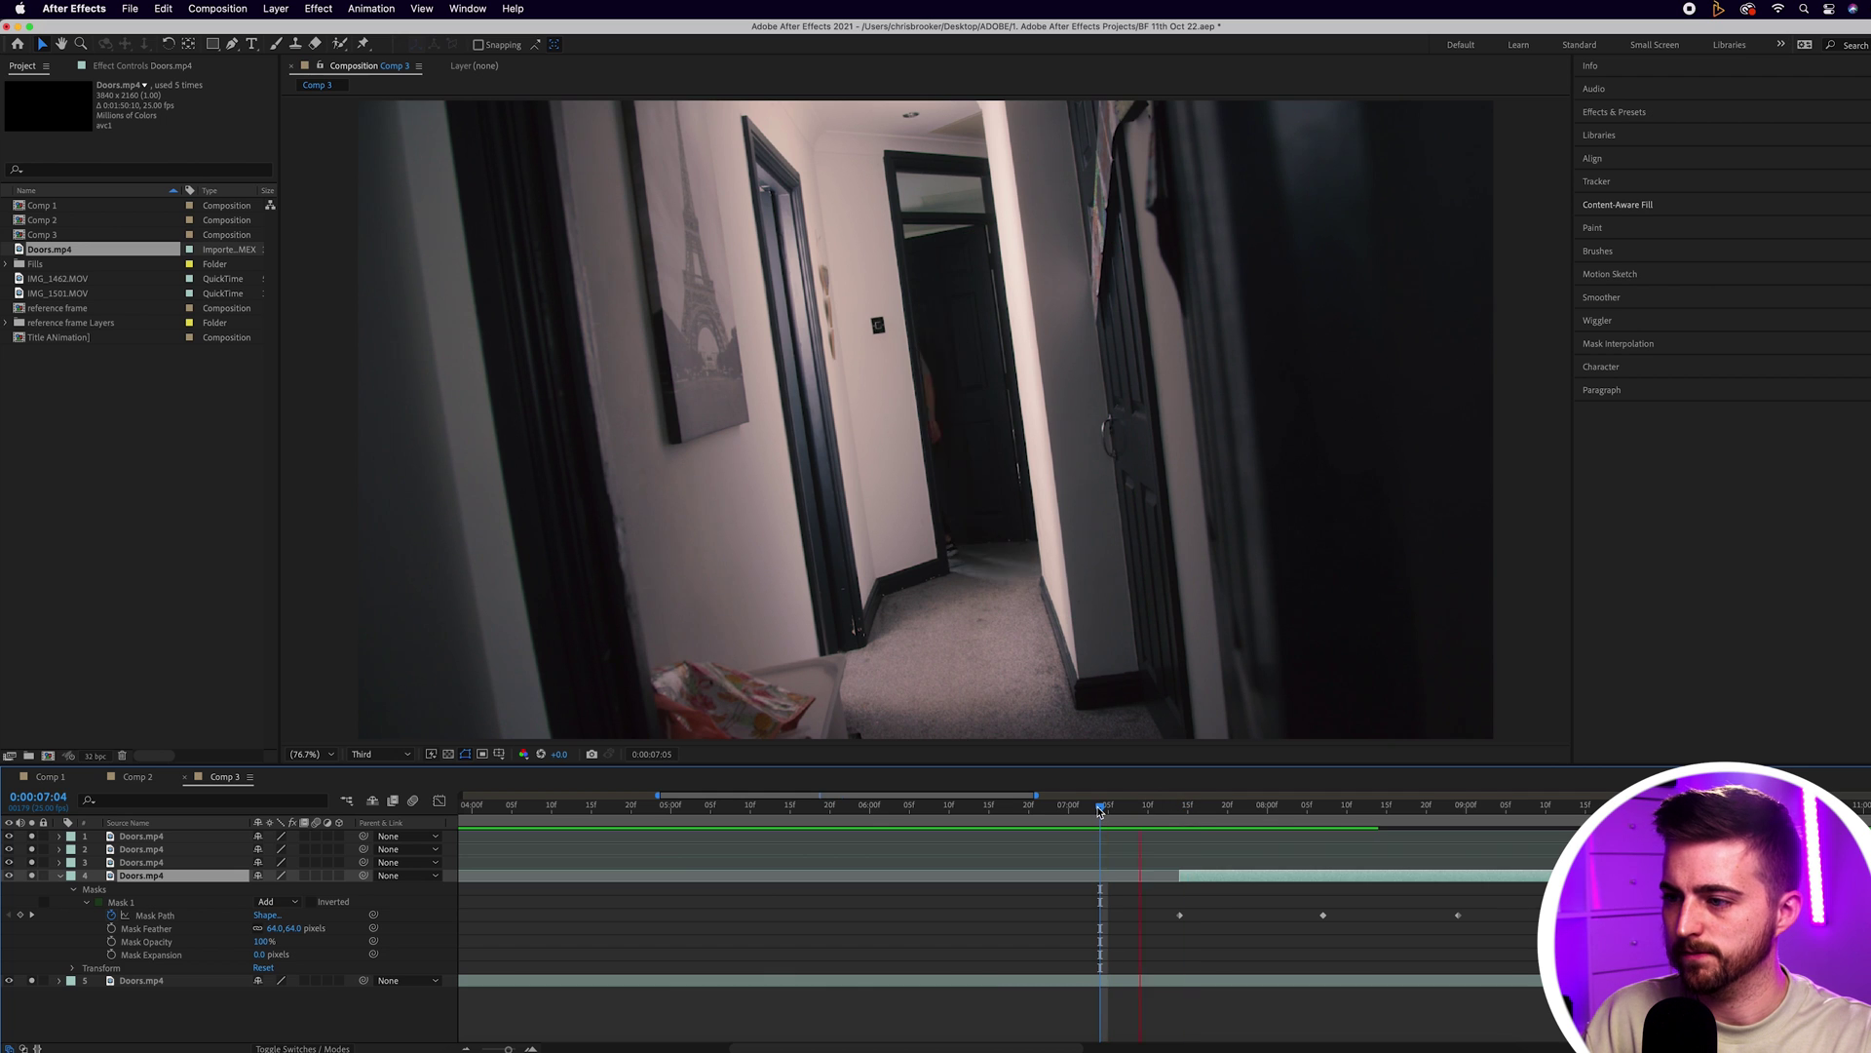
left_click_drag(1101, 810, 1173, 810)
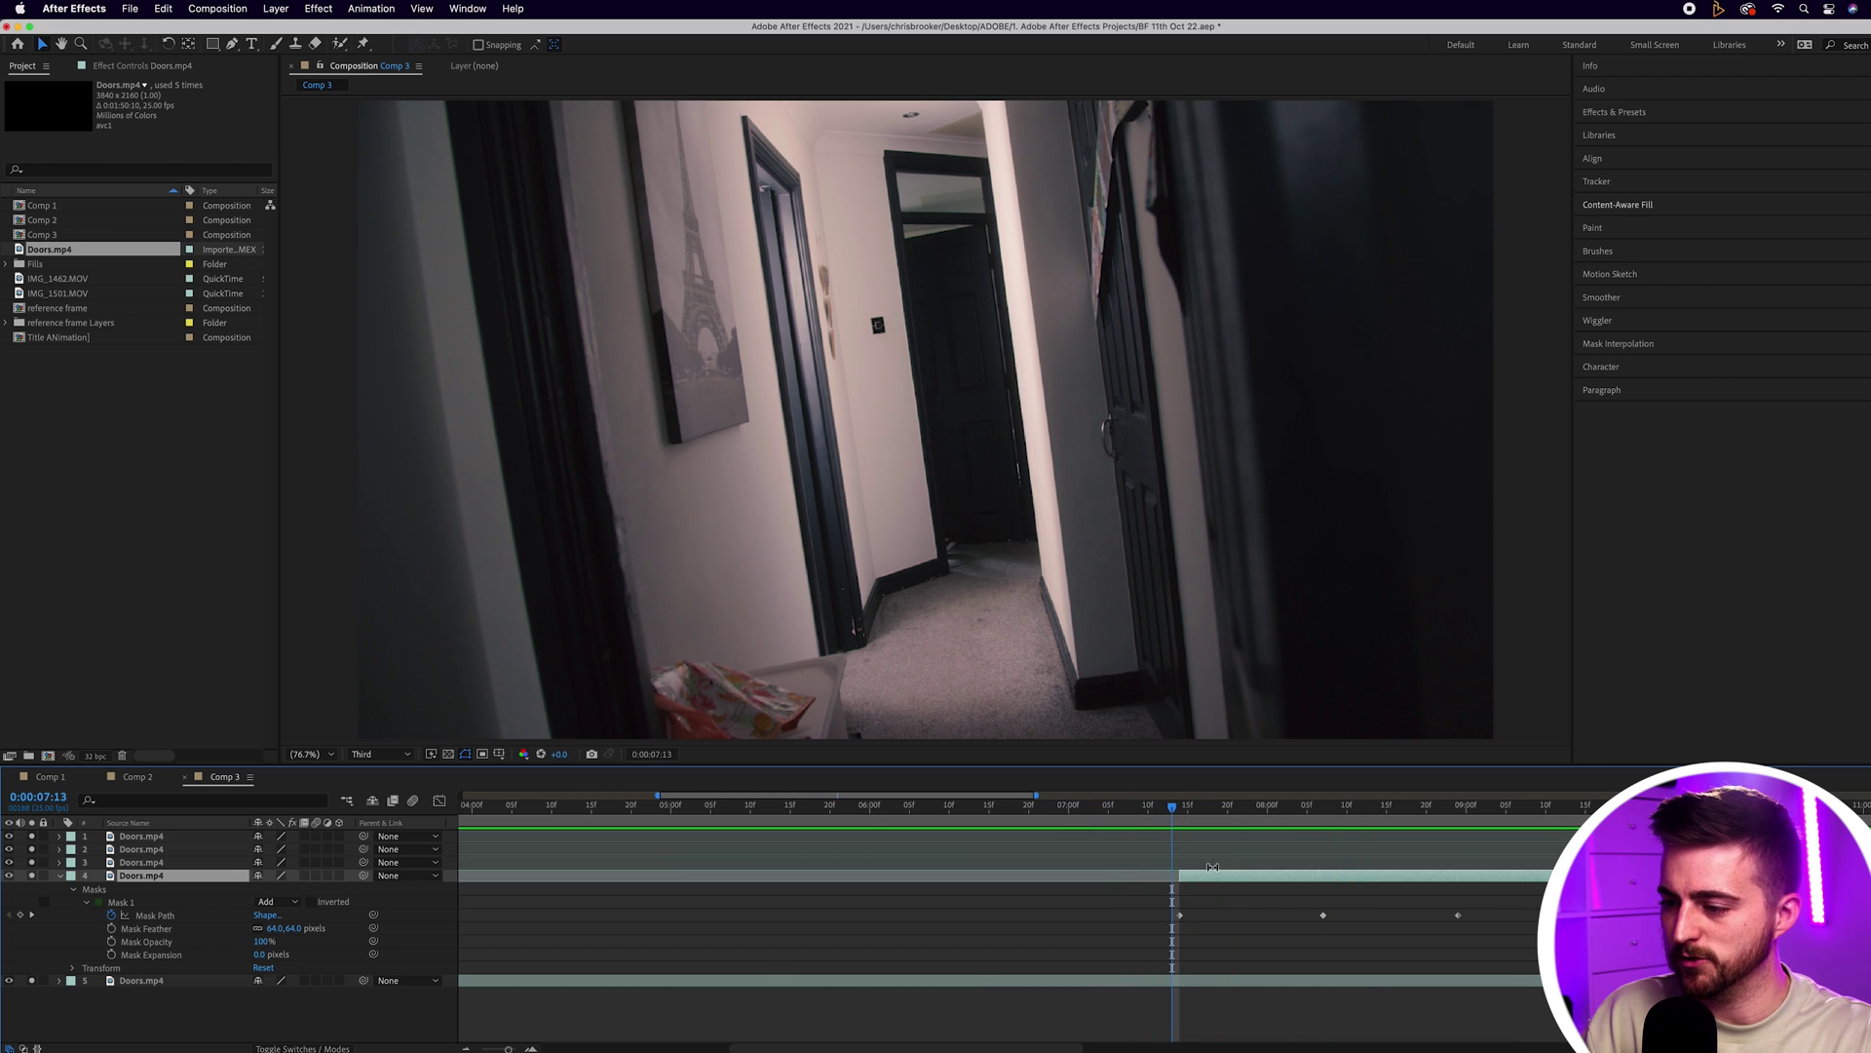
left_click_drag(1219, 876, 1234, 877)
left_click(1188, 811)
left_click_drag(1187, 819, 1195, 818)
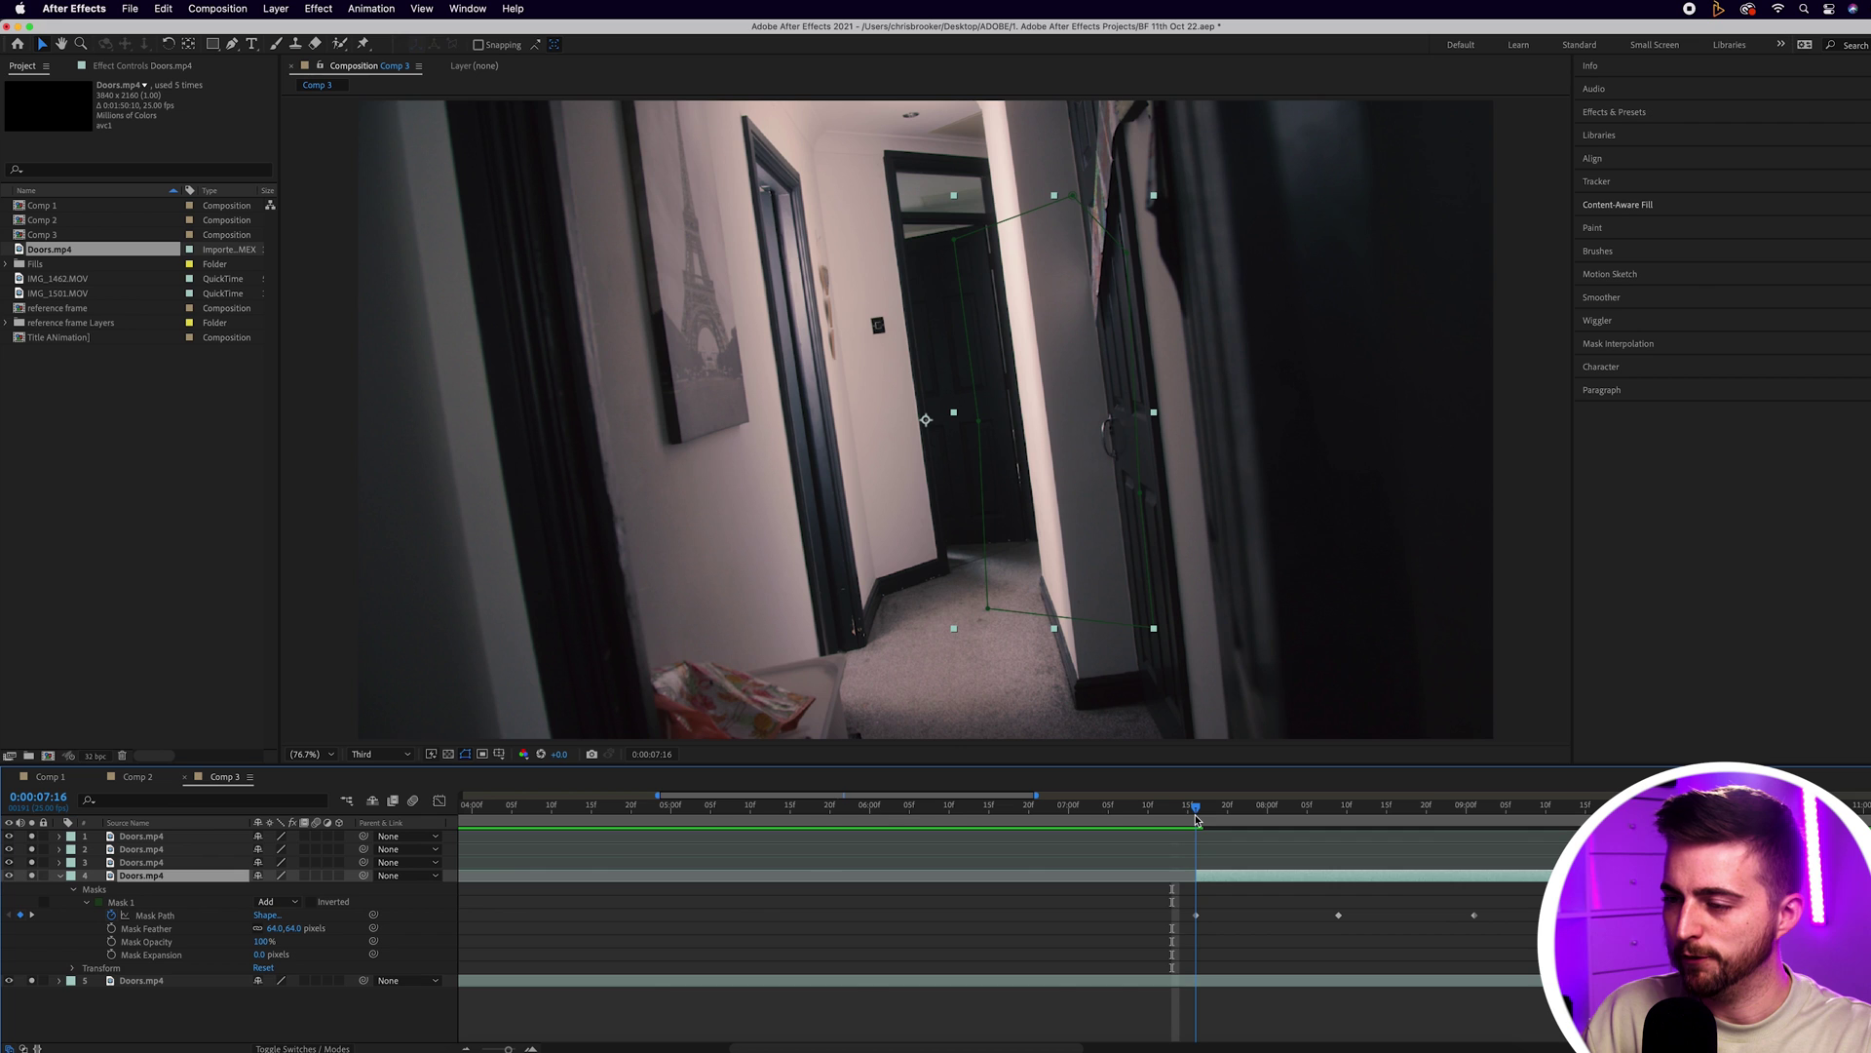
At the Mask Path keyframe at 0:00:07:16, pull the mask's lower-left and middle-left points right toward the far doorway's edge
left_click(938, 600)
left_click(1197, 917)
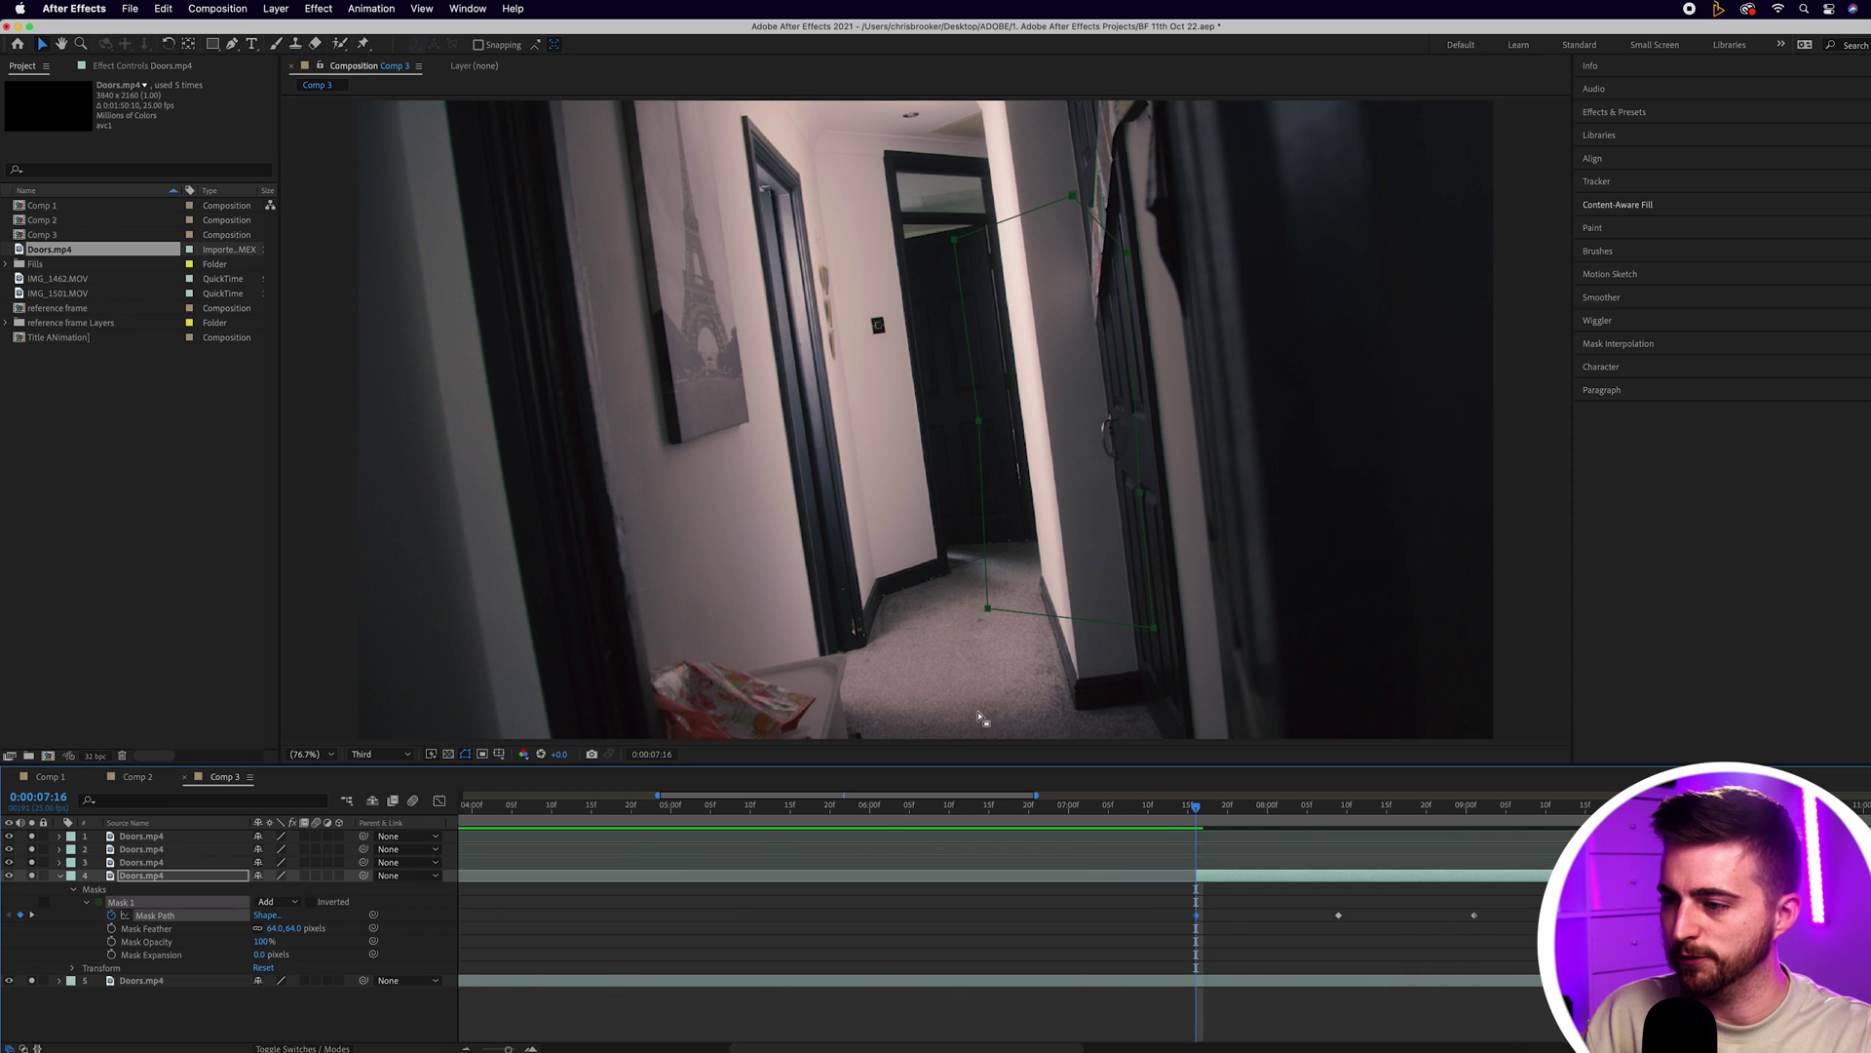
left_click_drag(990, 606, 1045, 612)
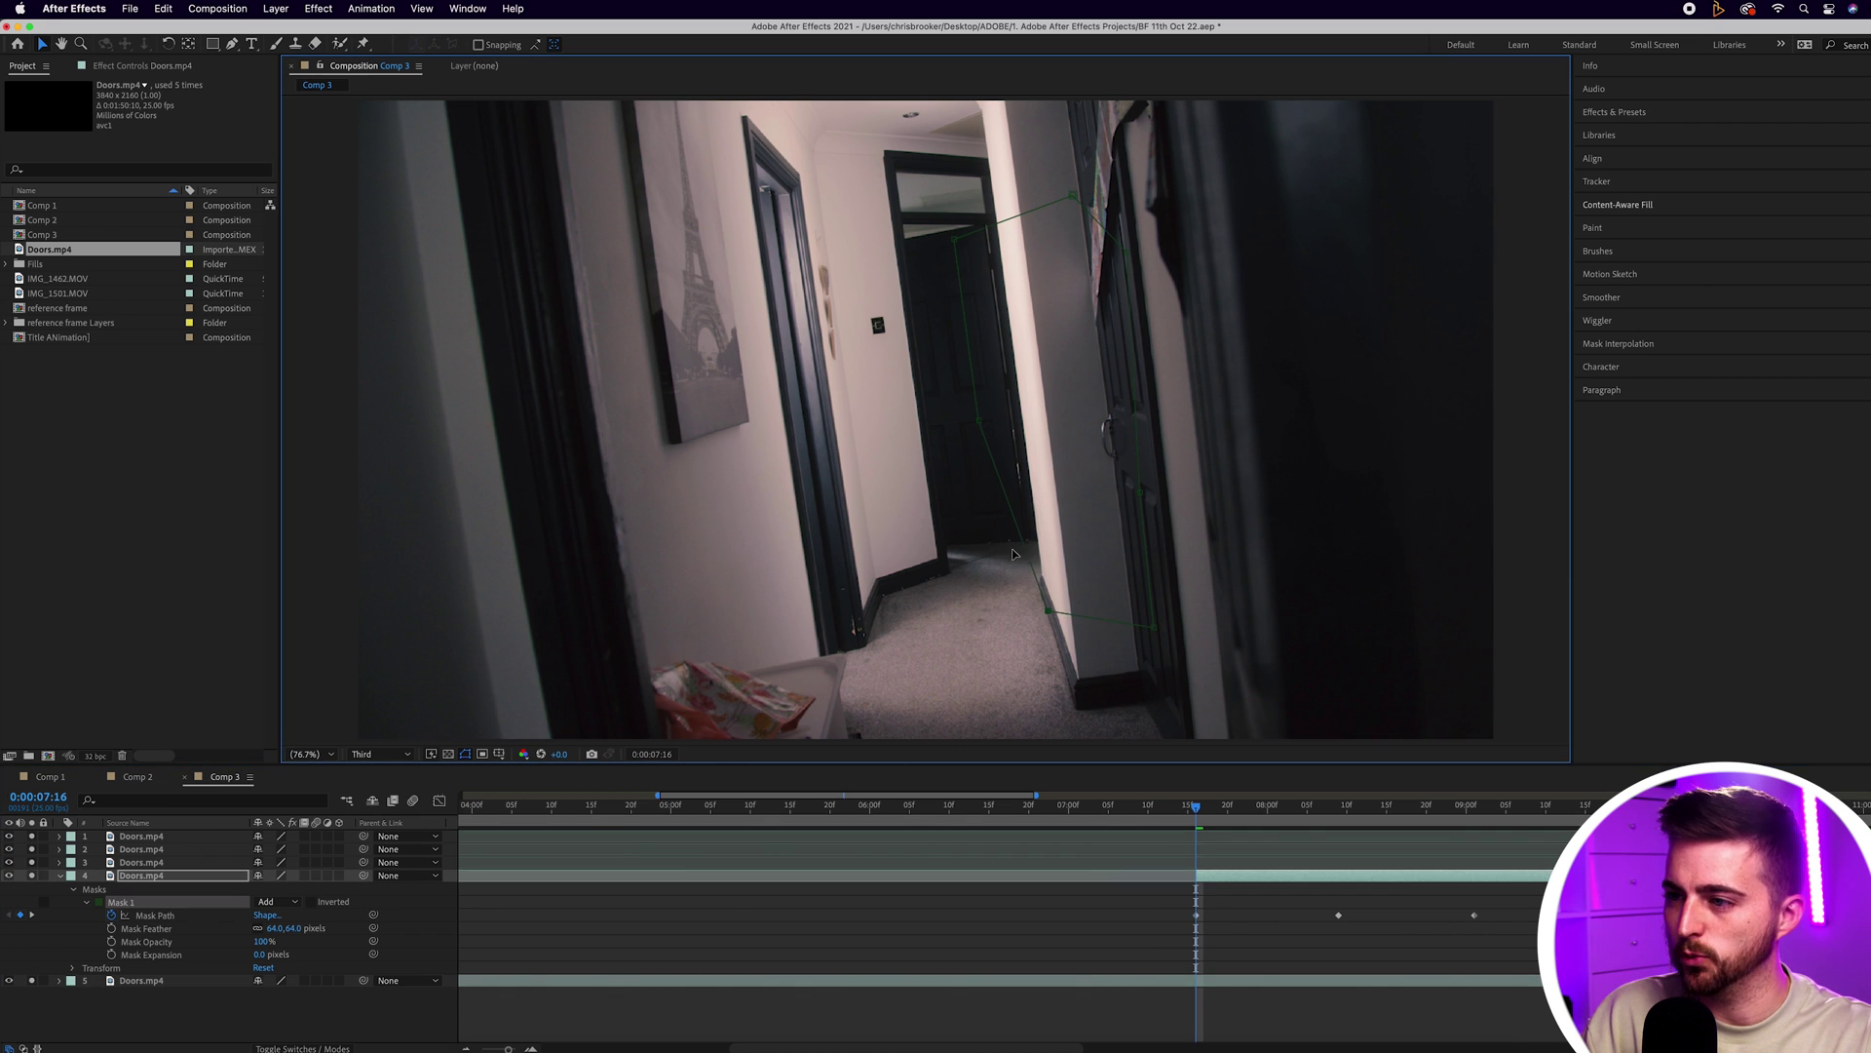
left_click_drag(979, 420, 1017, 419)
Preview the fourth layer's mask transition, including a run-up from 0:00:05:09
key("space")
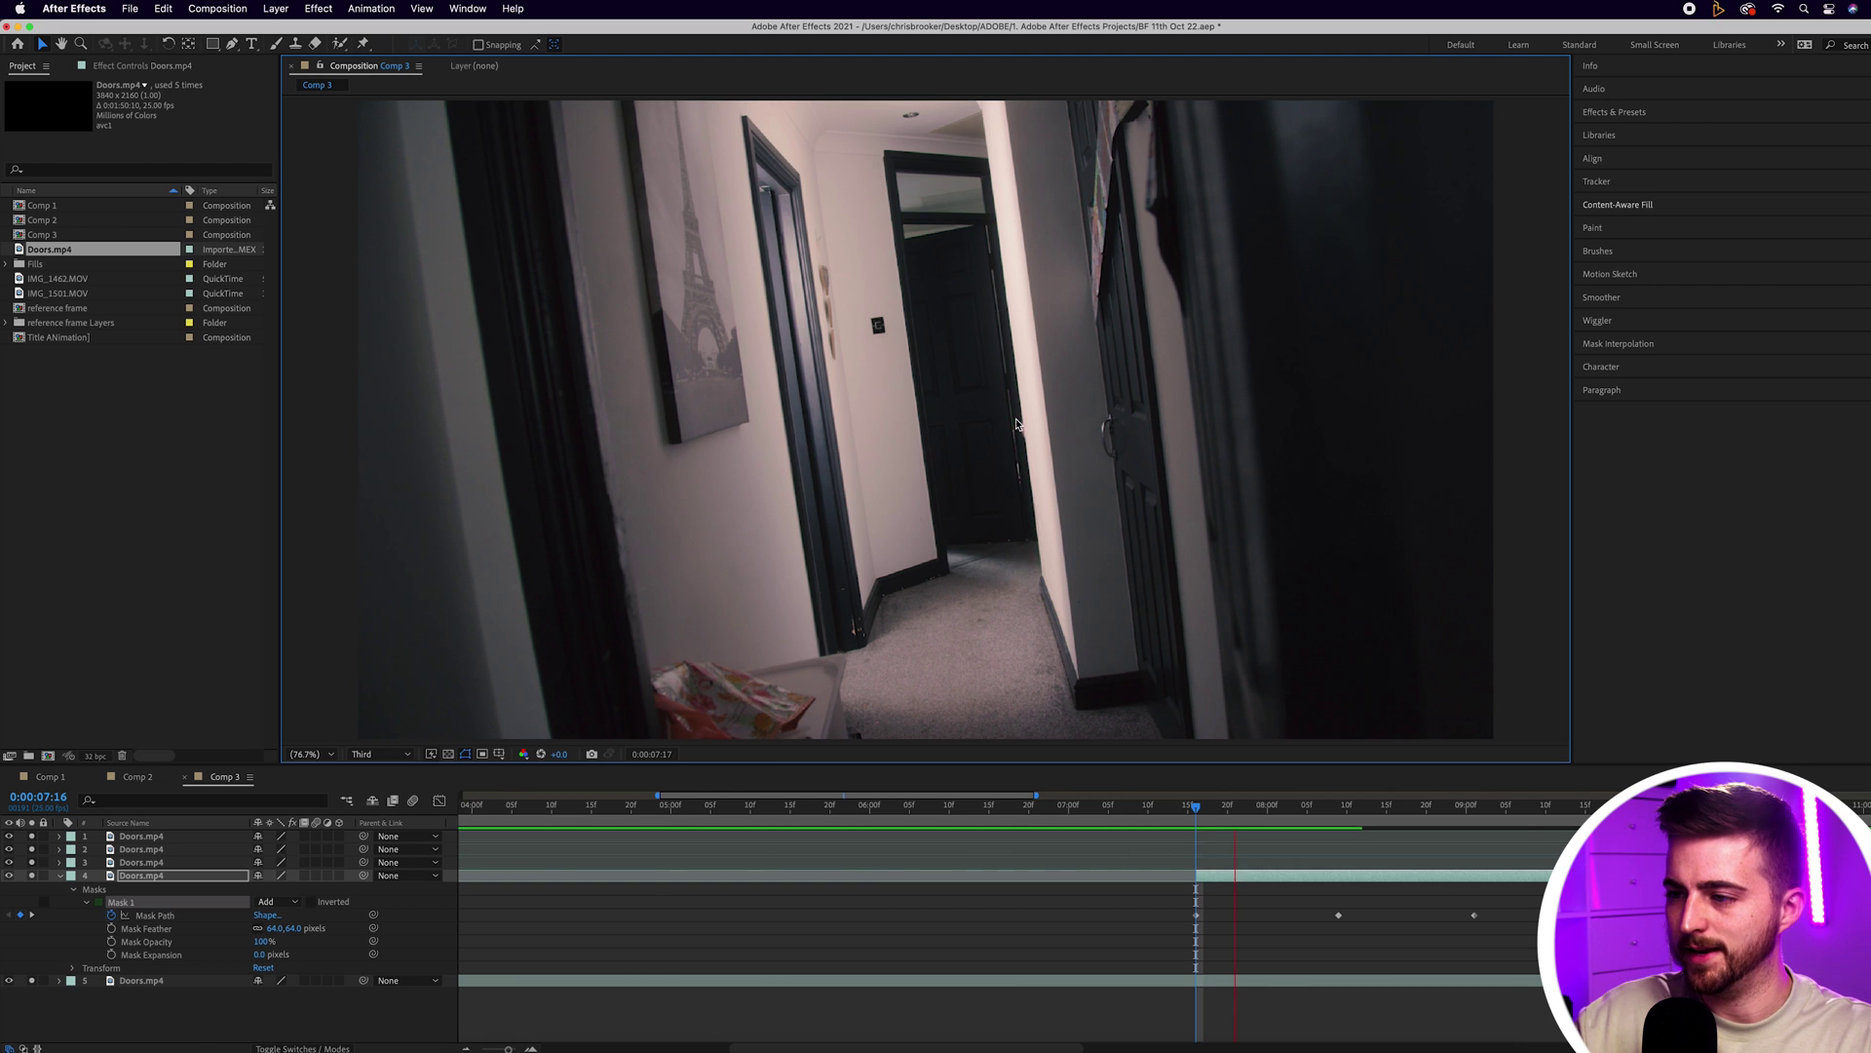
key("space")
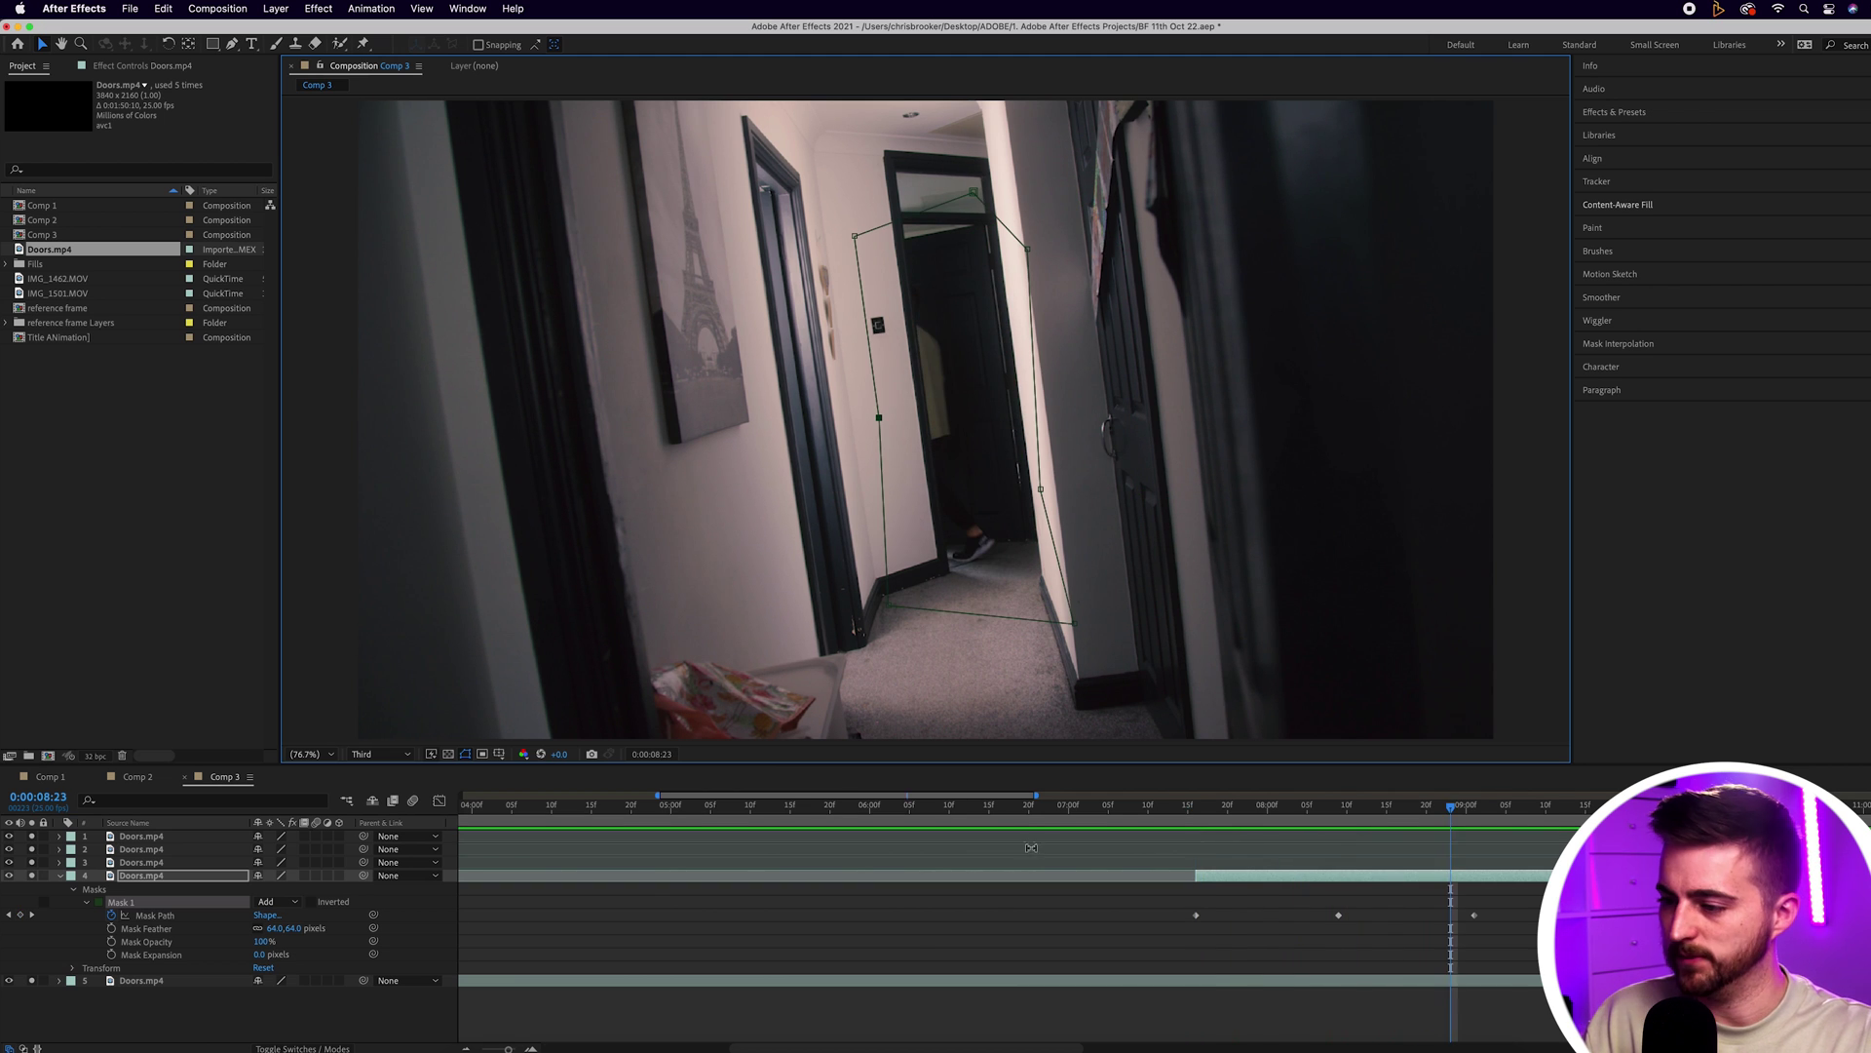
key("minus")
key("minus")
key("minus")
left_click_drag(842, 820, 737, 824)
key("space")
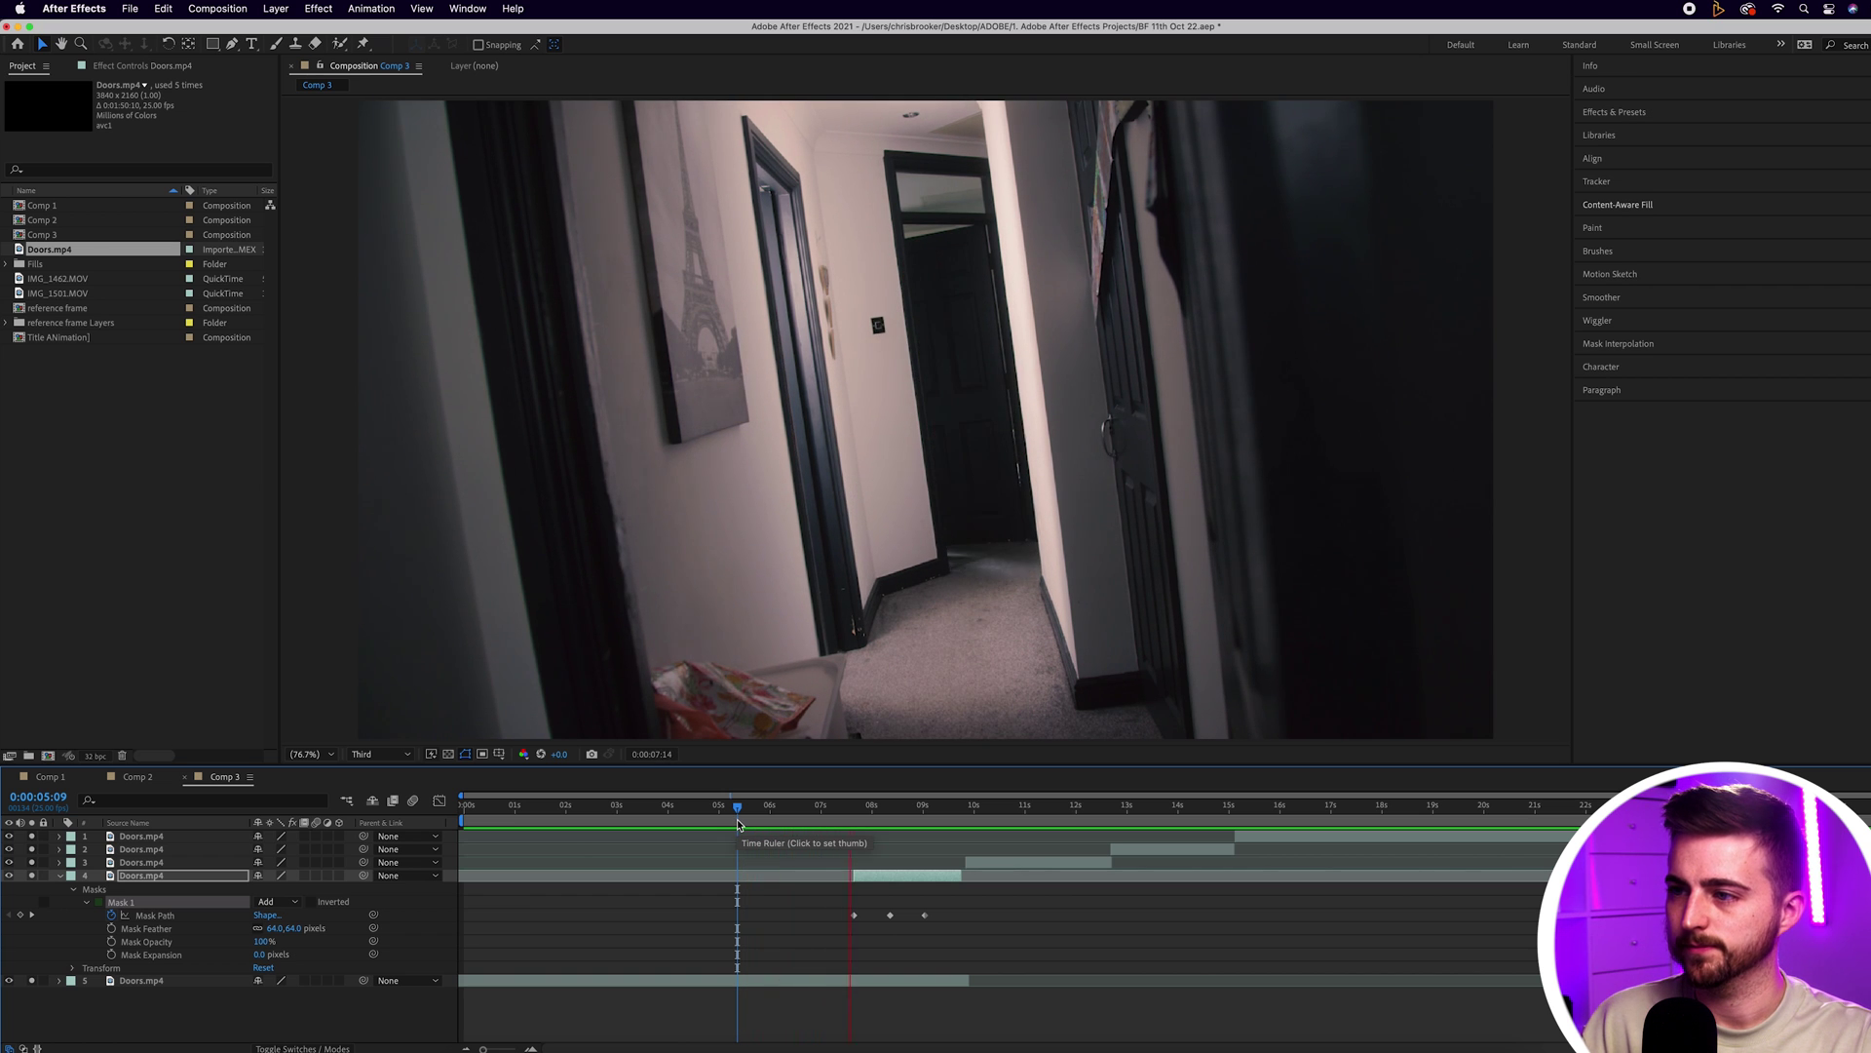
key("space")
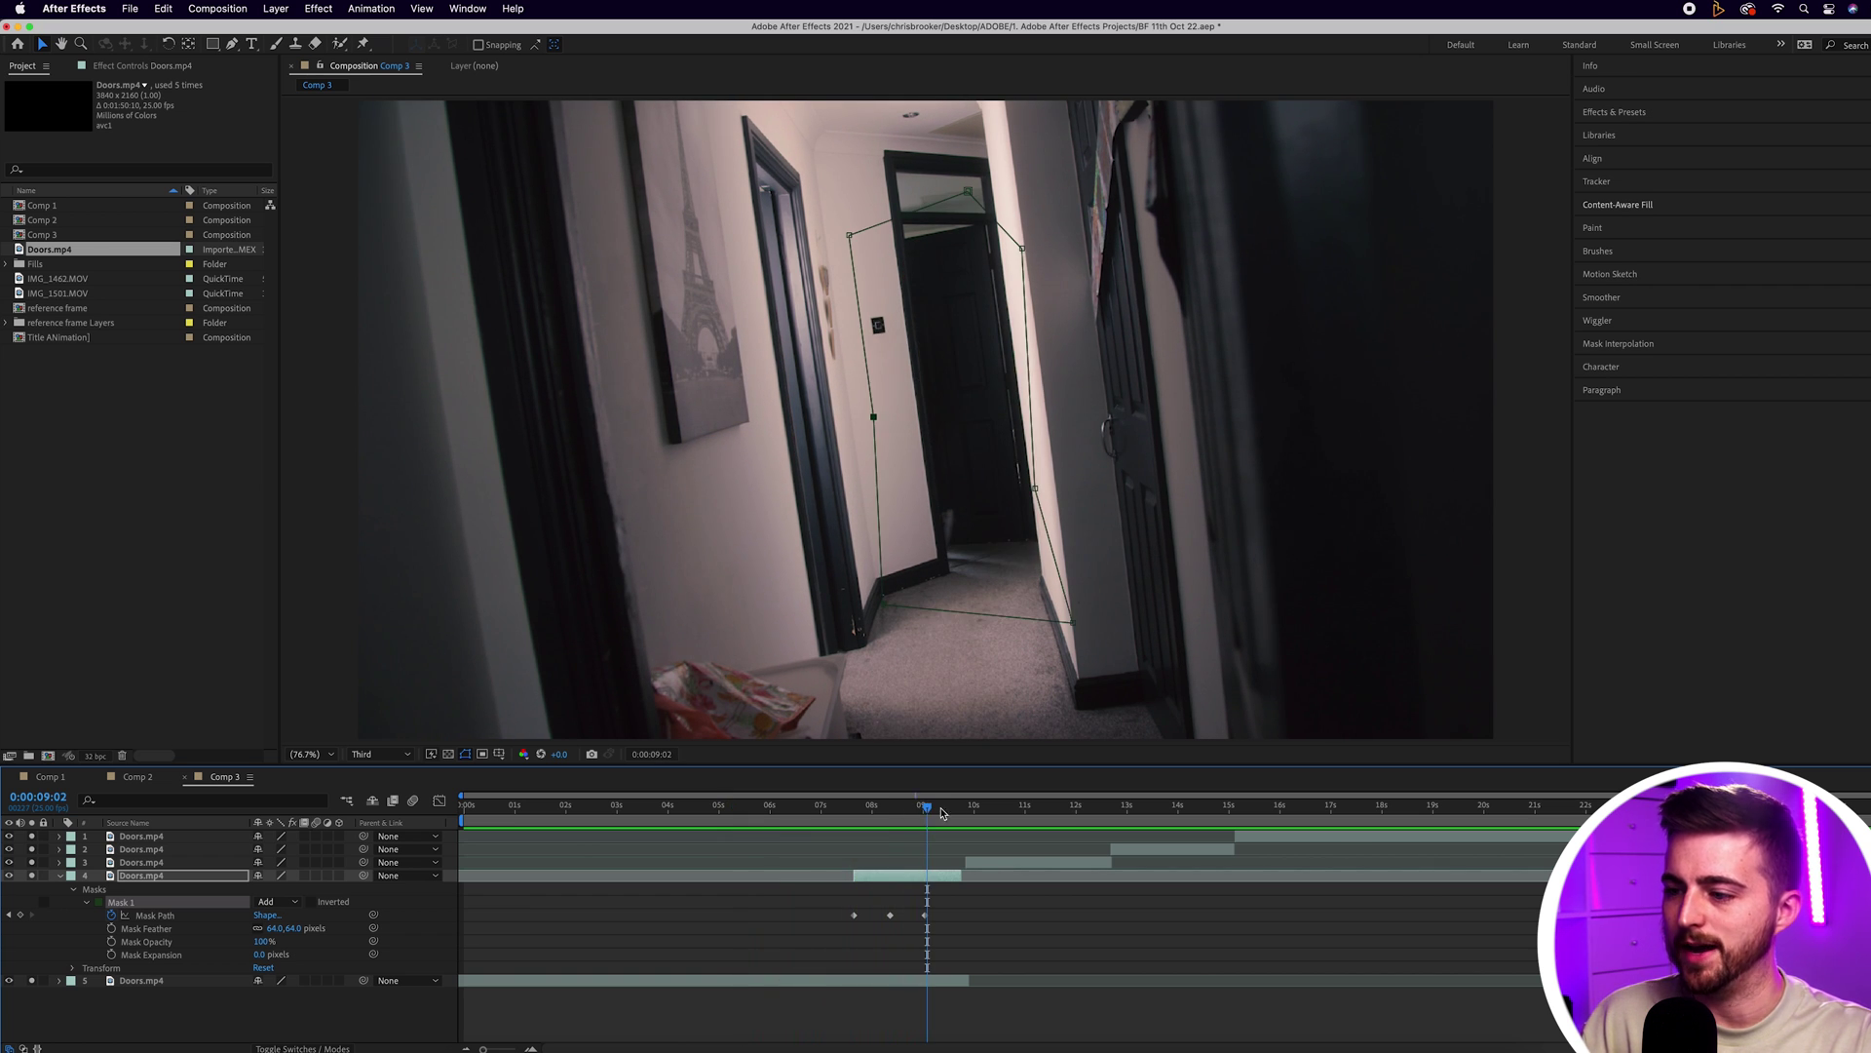
Shift the third layer earlier to overlap the fourth, split it at 0:00:09:02 and delete the portion before the split
left_click_drag(1009, 862, 965, 866)
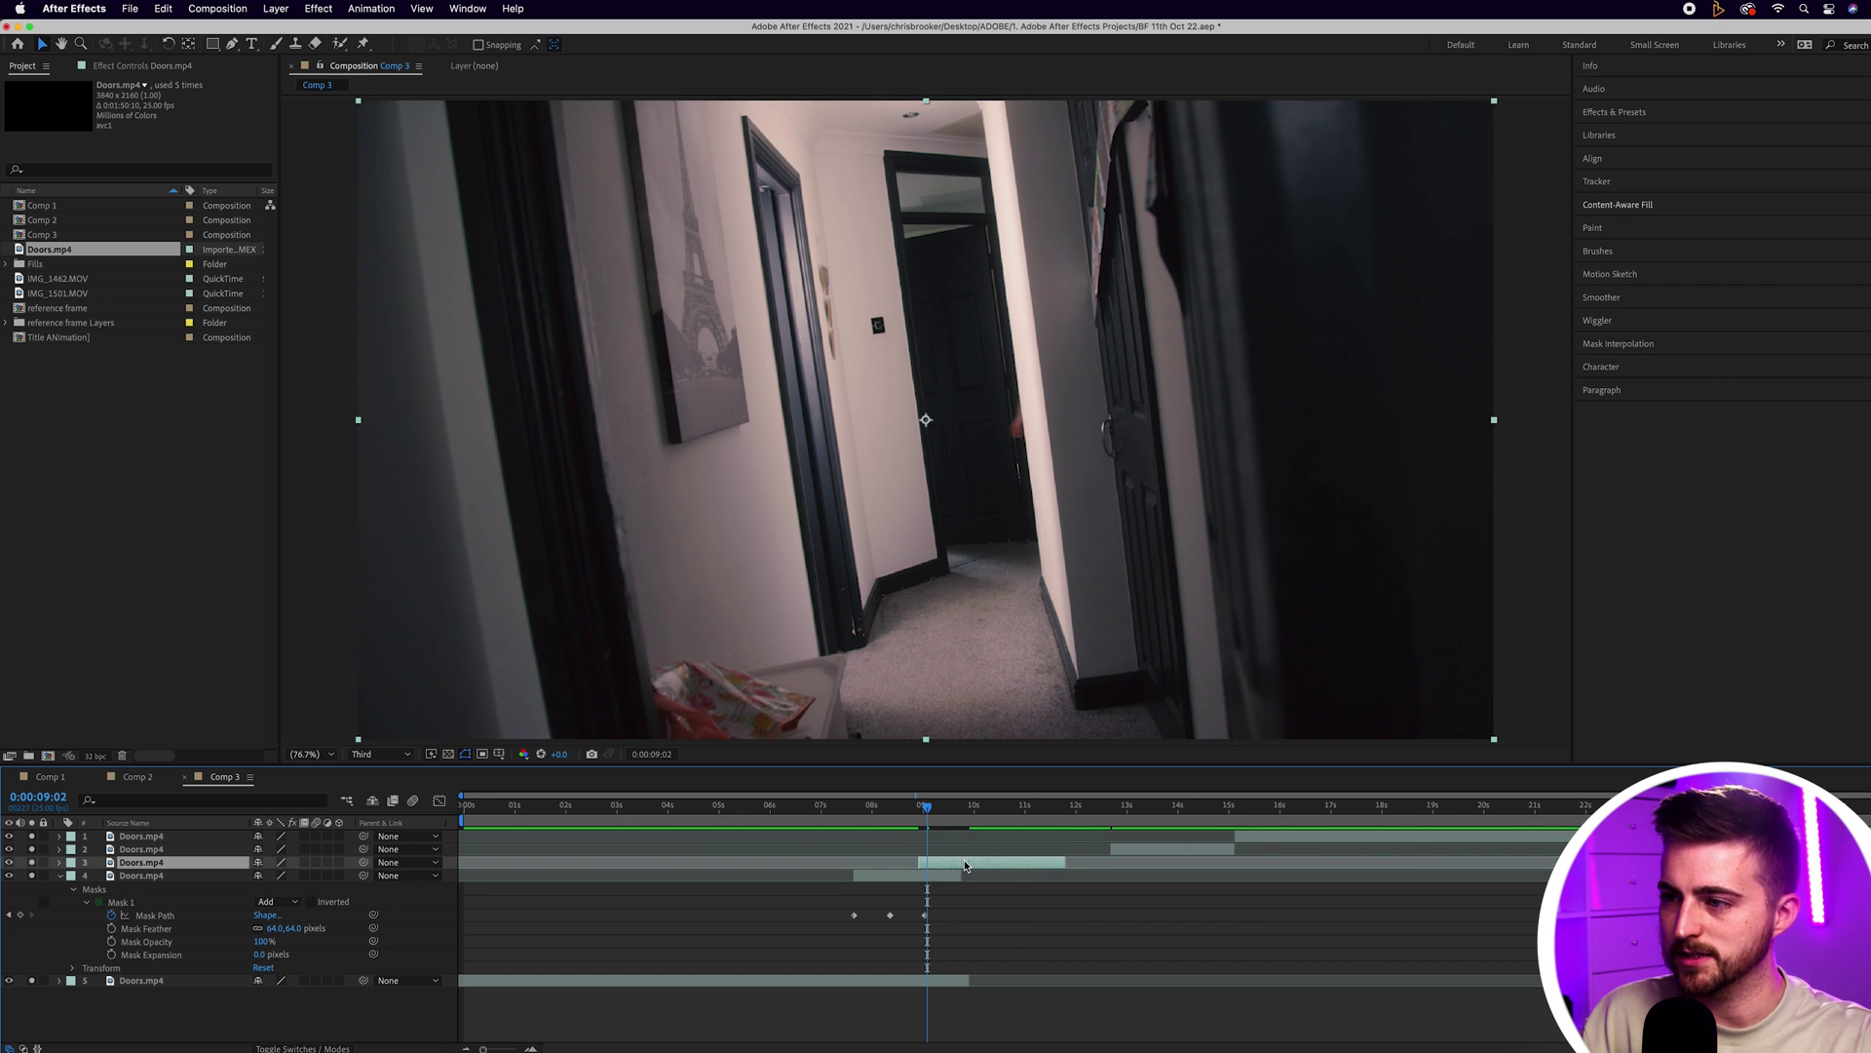
key("super+shift+d")
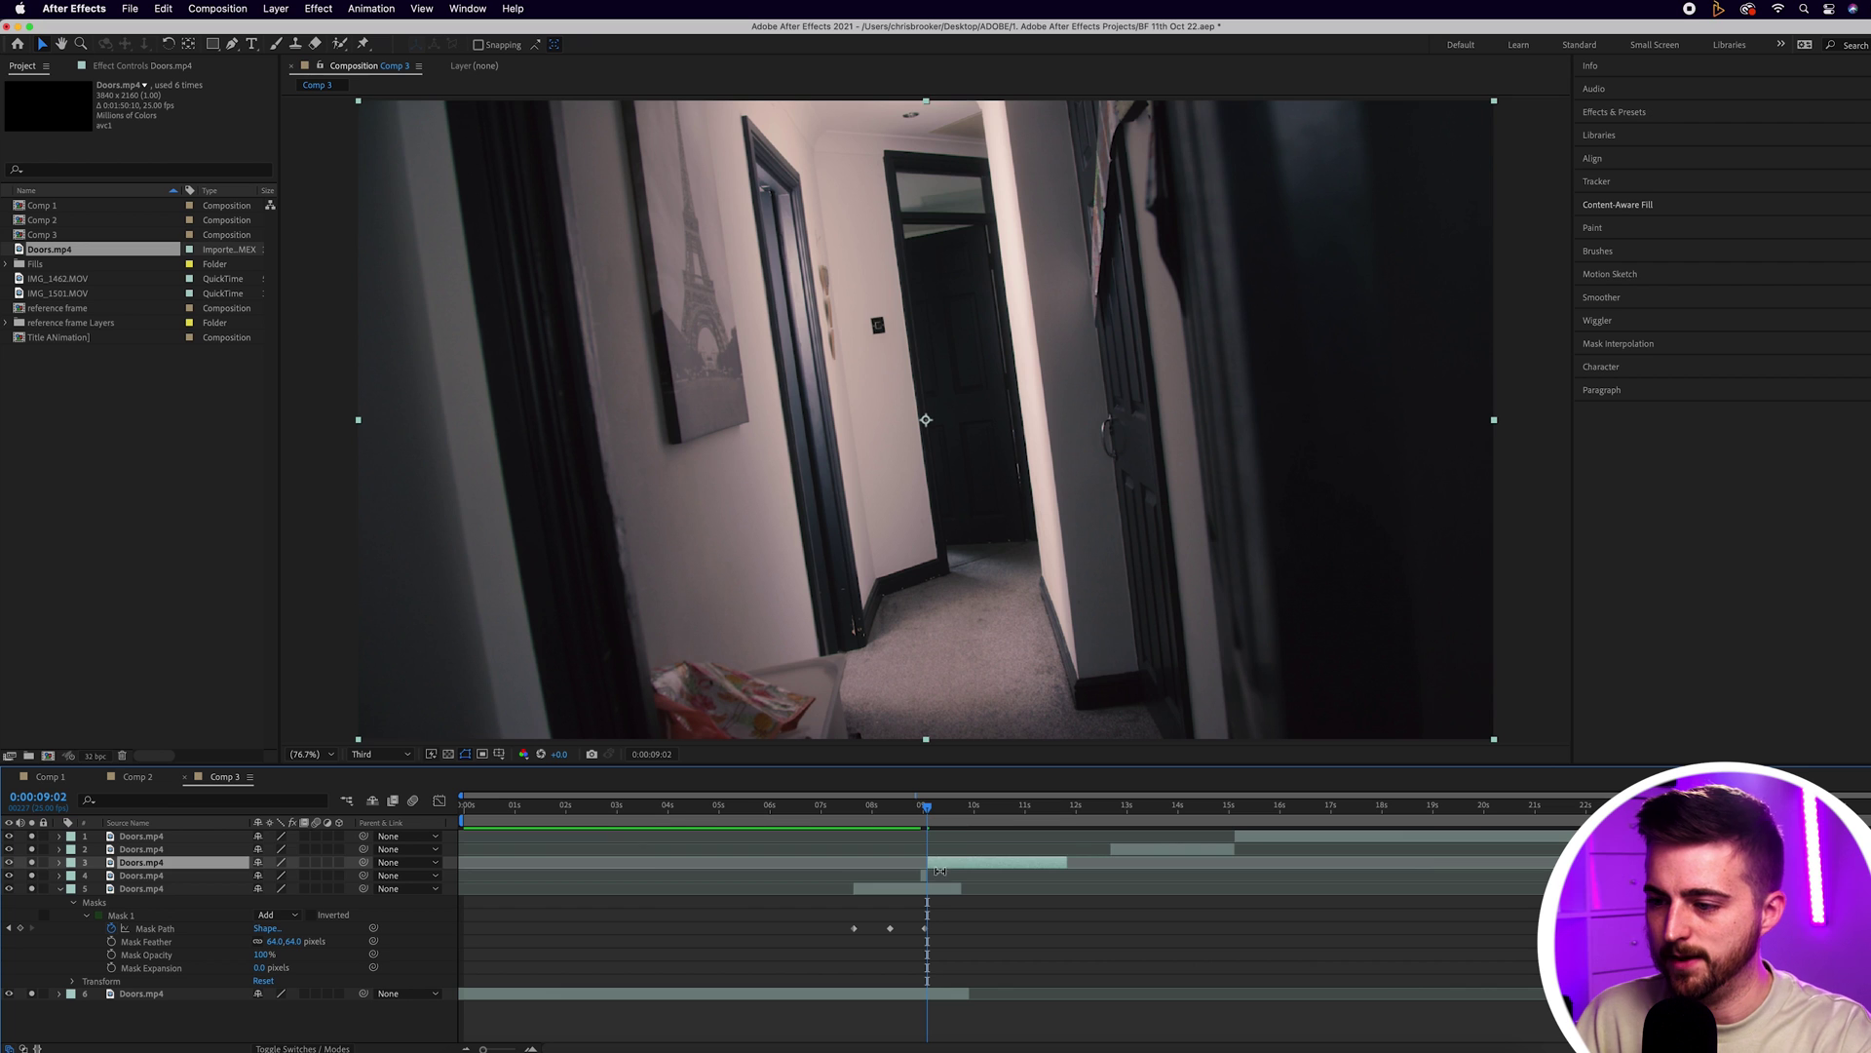
left_click(924, 873)
key("Delete")
At 0:00:10:05, draw a Pen mask around the walking man on the third layer and extend the bottom layer to the second layer's start
left_click_drag(928, 808, 984, 810)
left_click(934, 861)
left_click(232, 44)
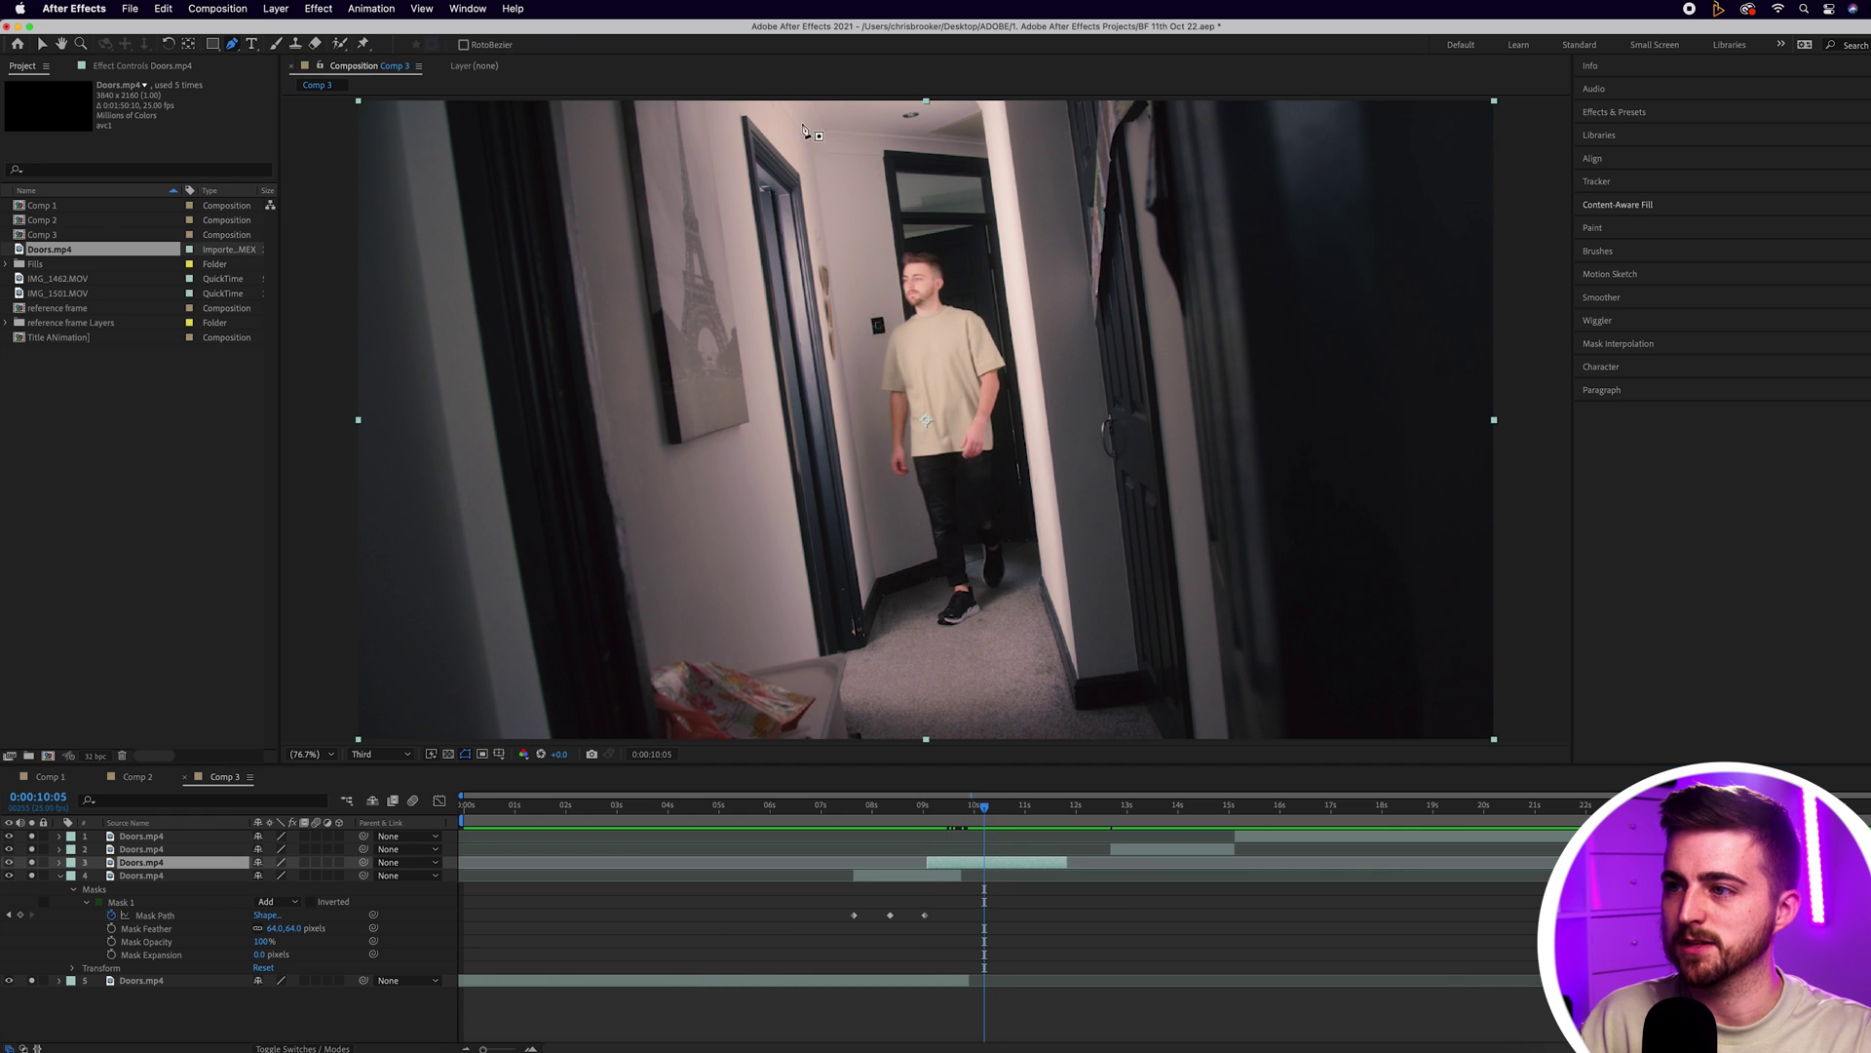
left_click(959, 198)
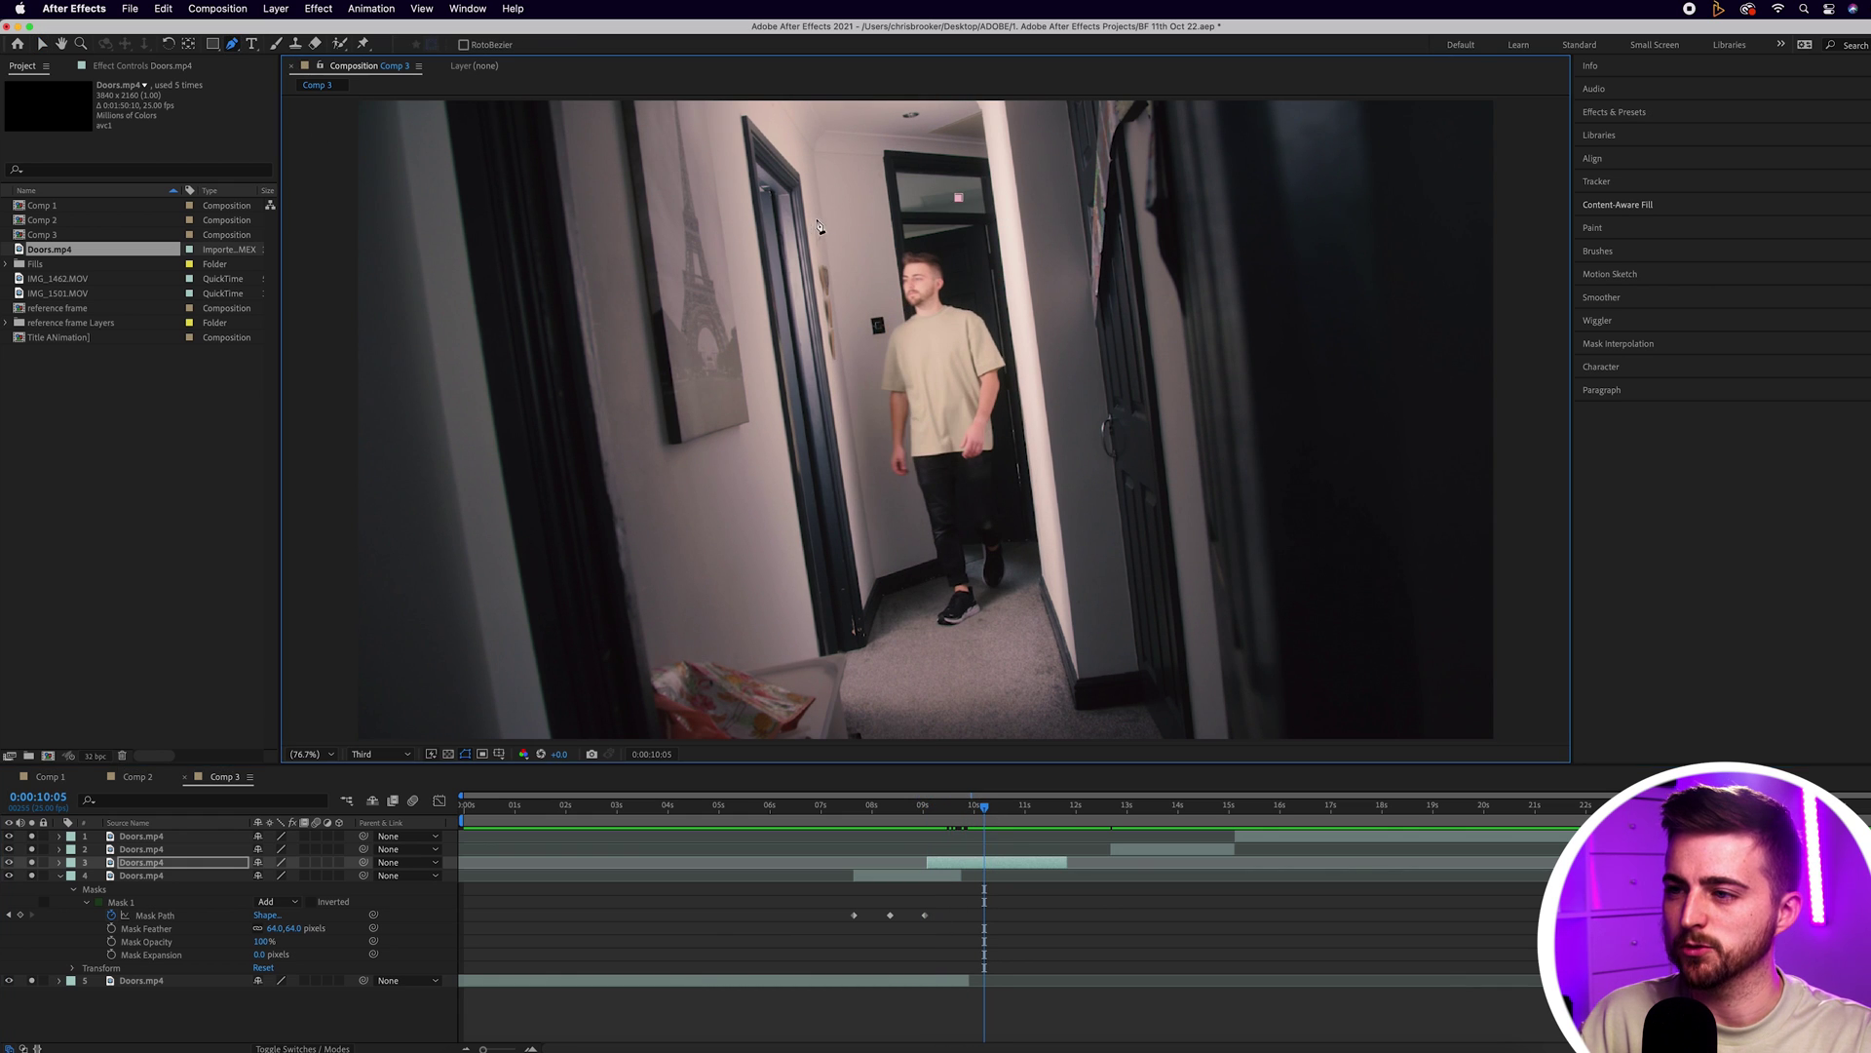
left_click(861, 699)
left_click(1040, 363)
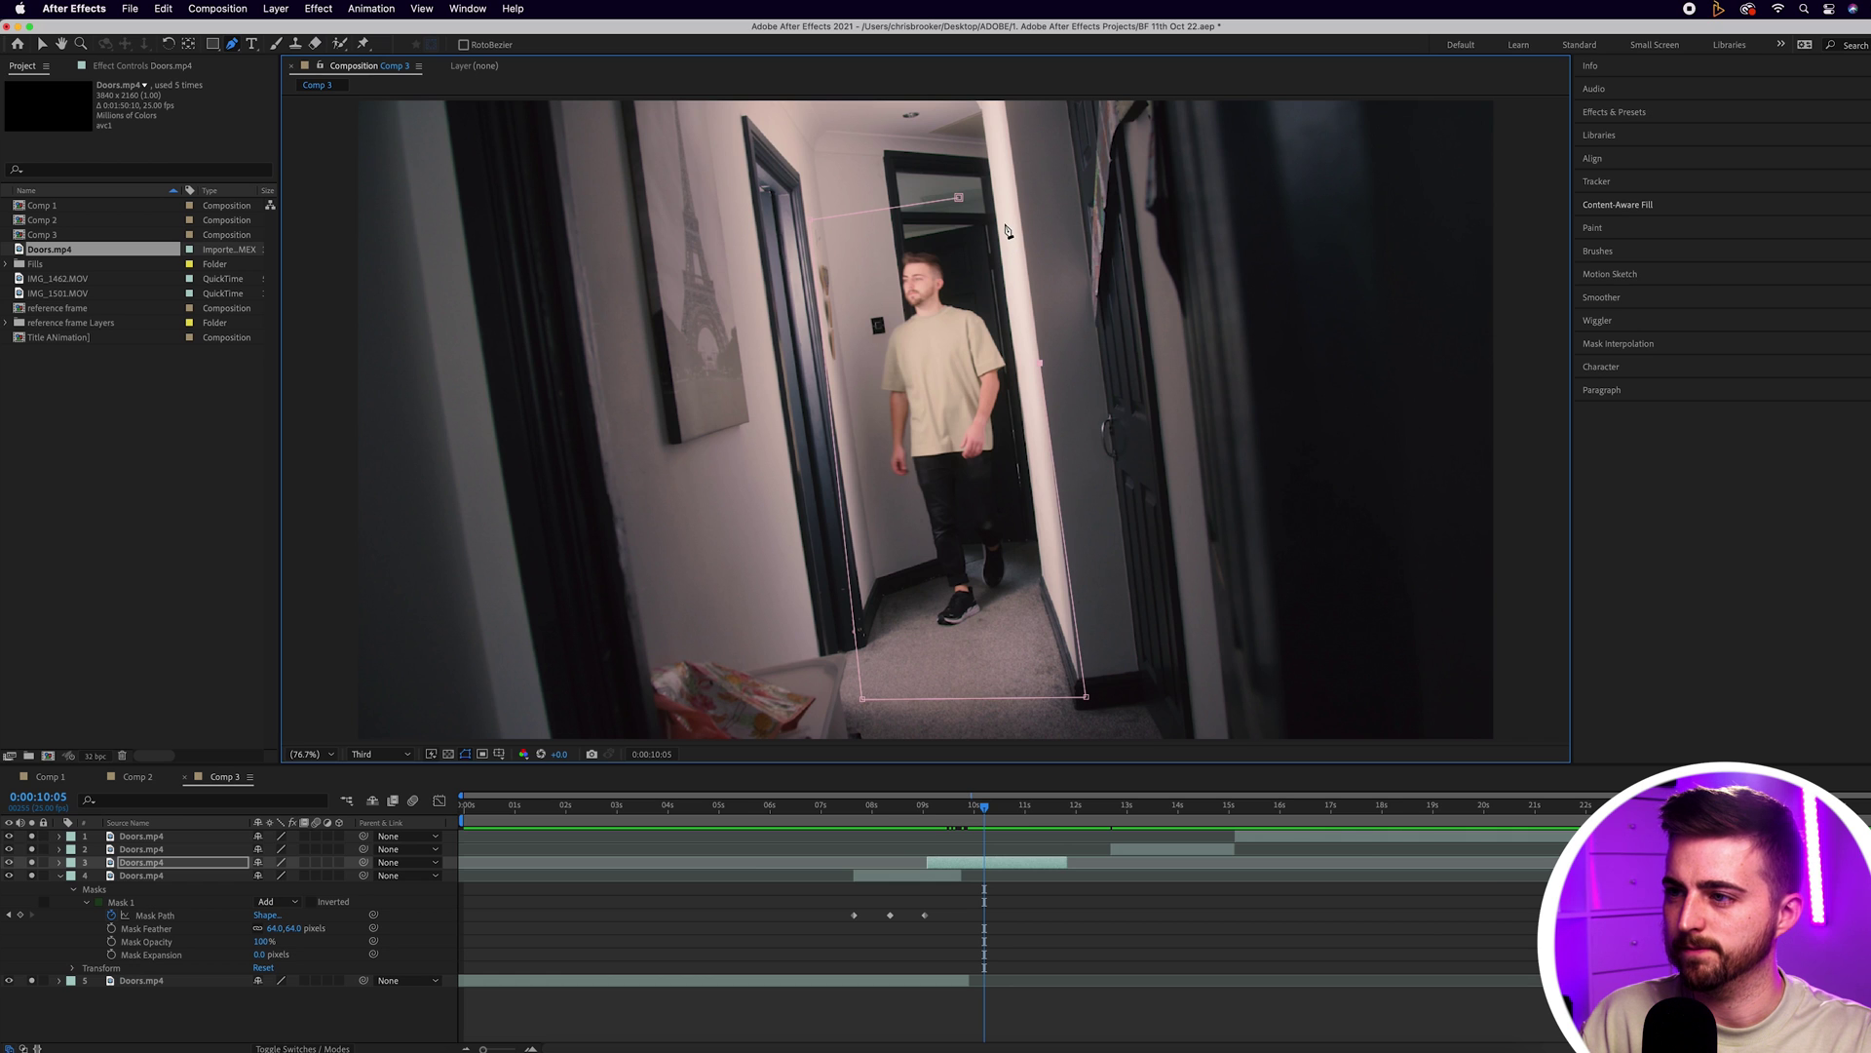
left_click(959, 199)
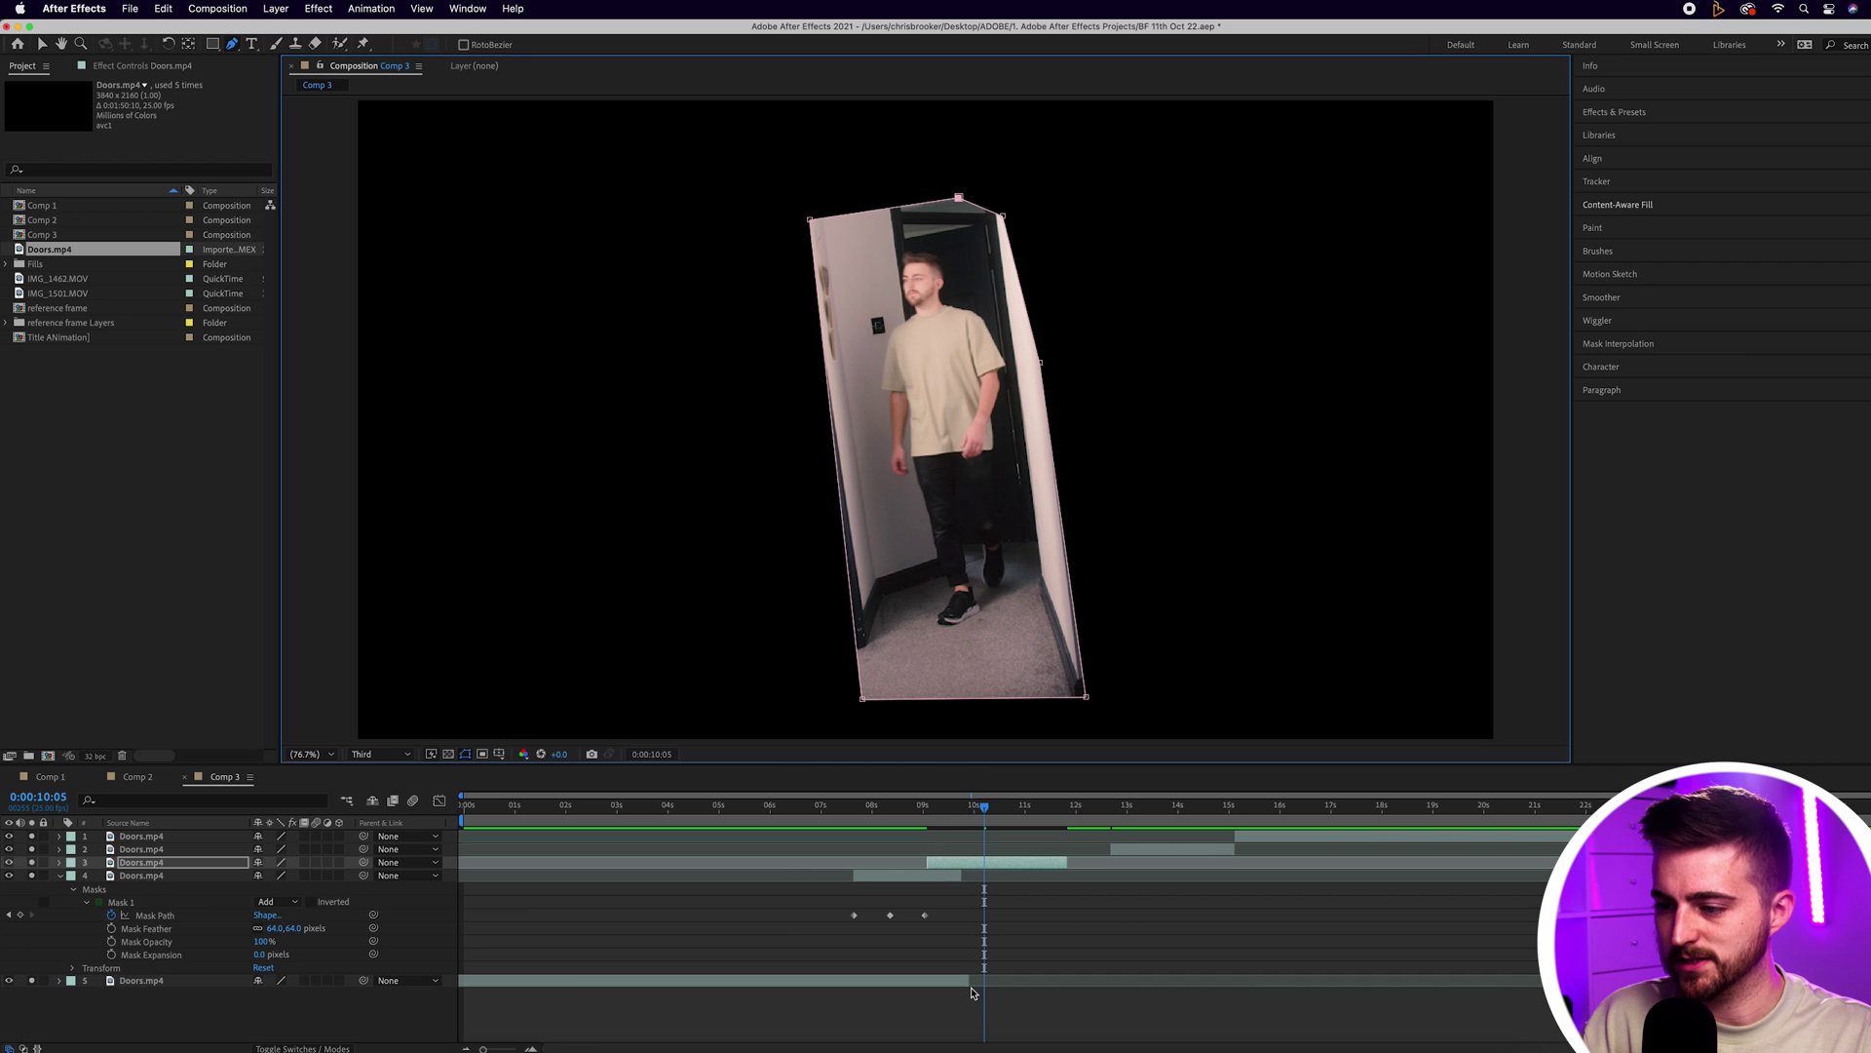
left_click_drag(970, 981, 1114, 979)
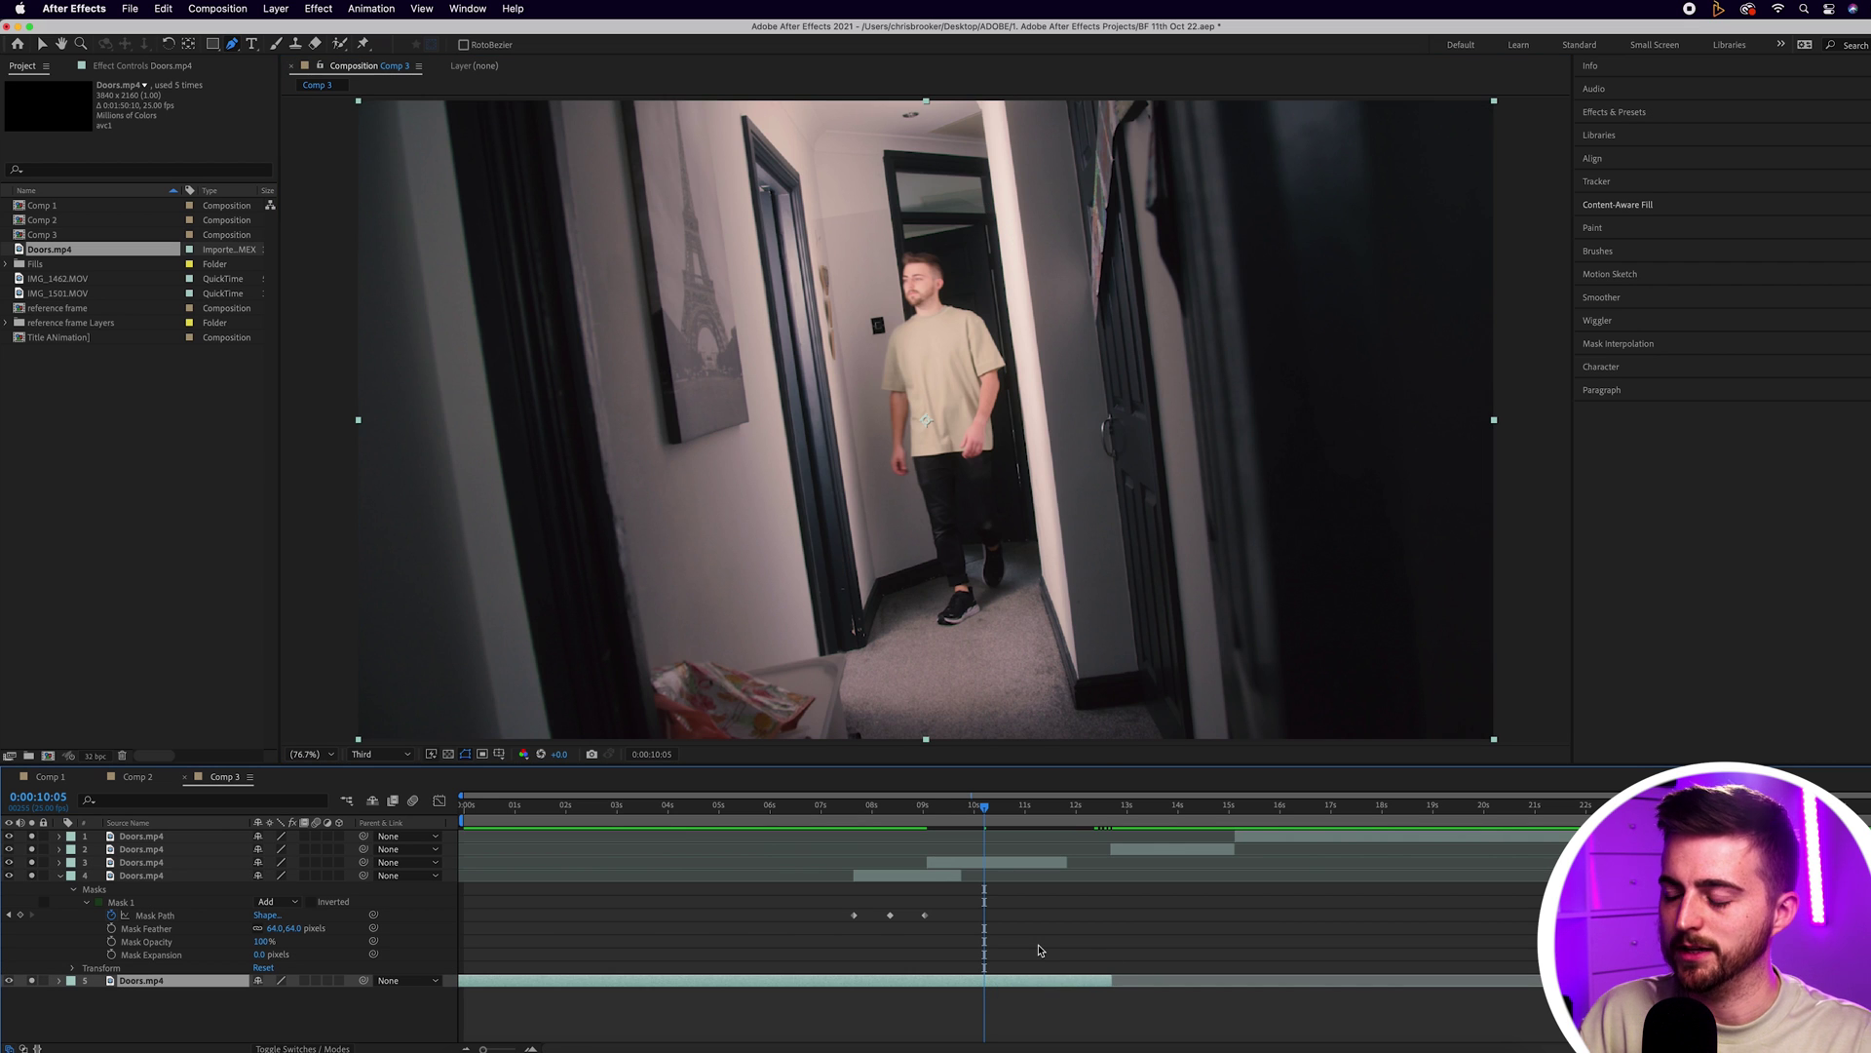
Reveal Mask 1's properties on the third layer and set a Mask Path keyframe at 0:00:10:05
left_click(988, 864)
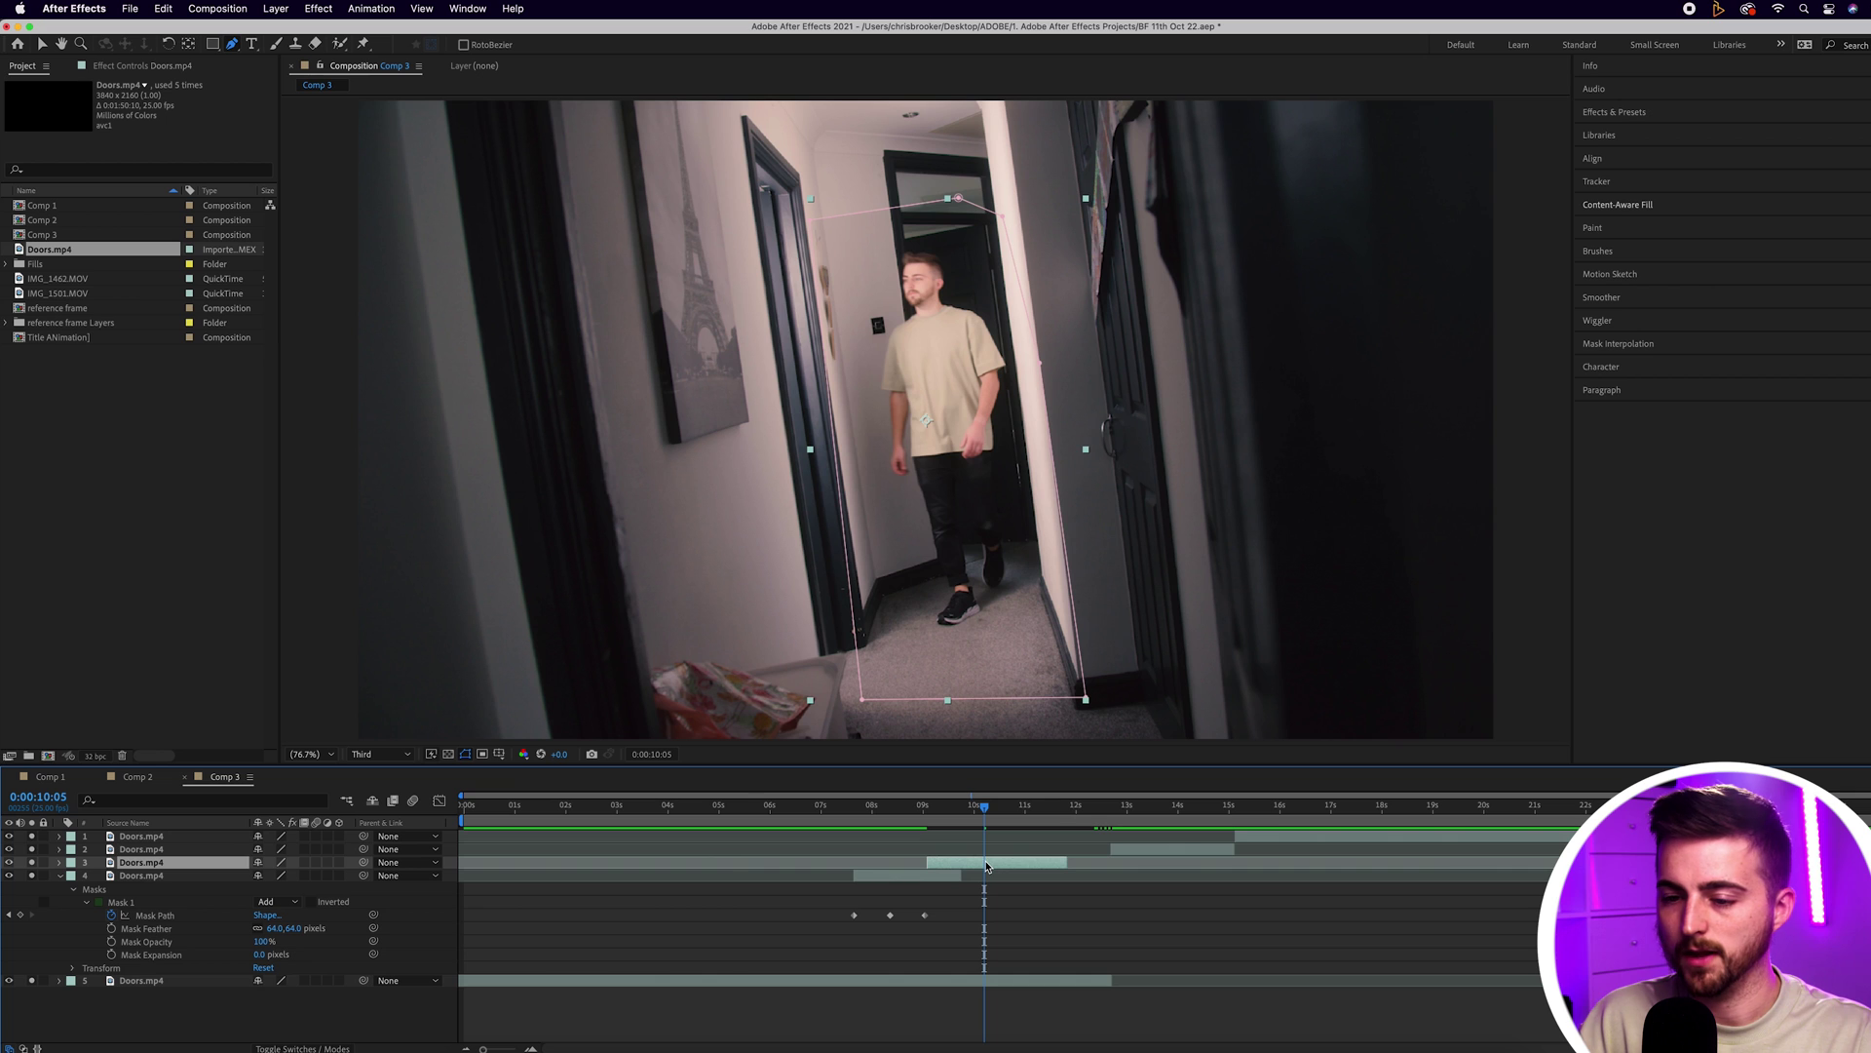
left_click(59, 875)
left_click(59, 862)
left_click(74, 877)
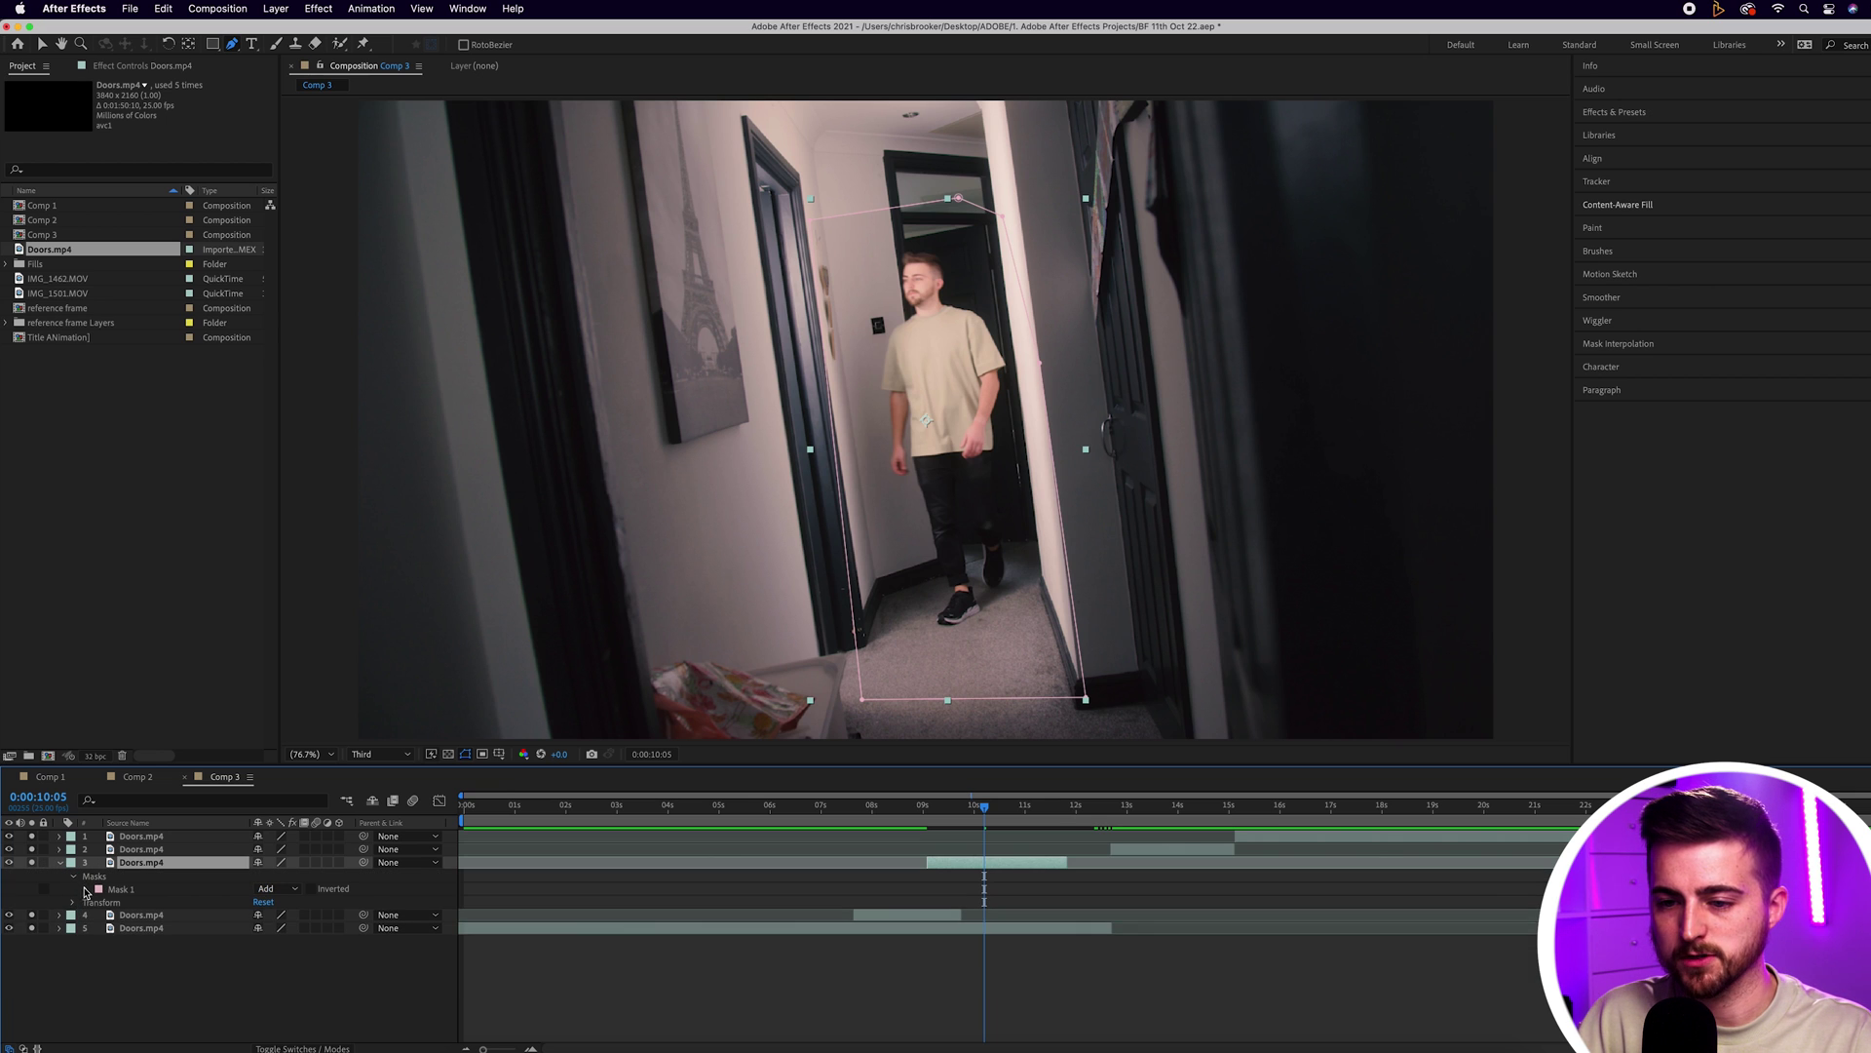
left_click(87, 889)
left_click(111, 902)
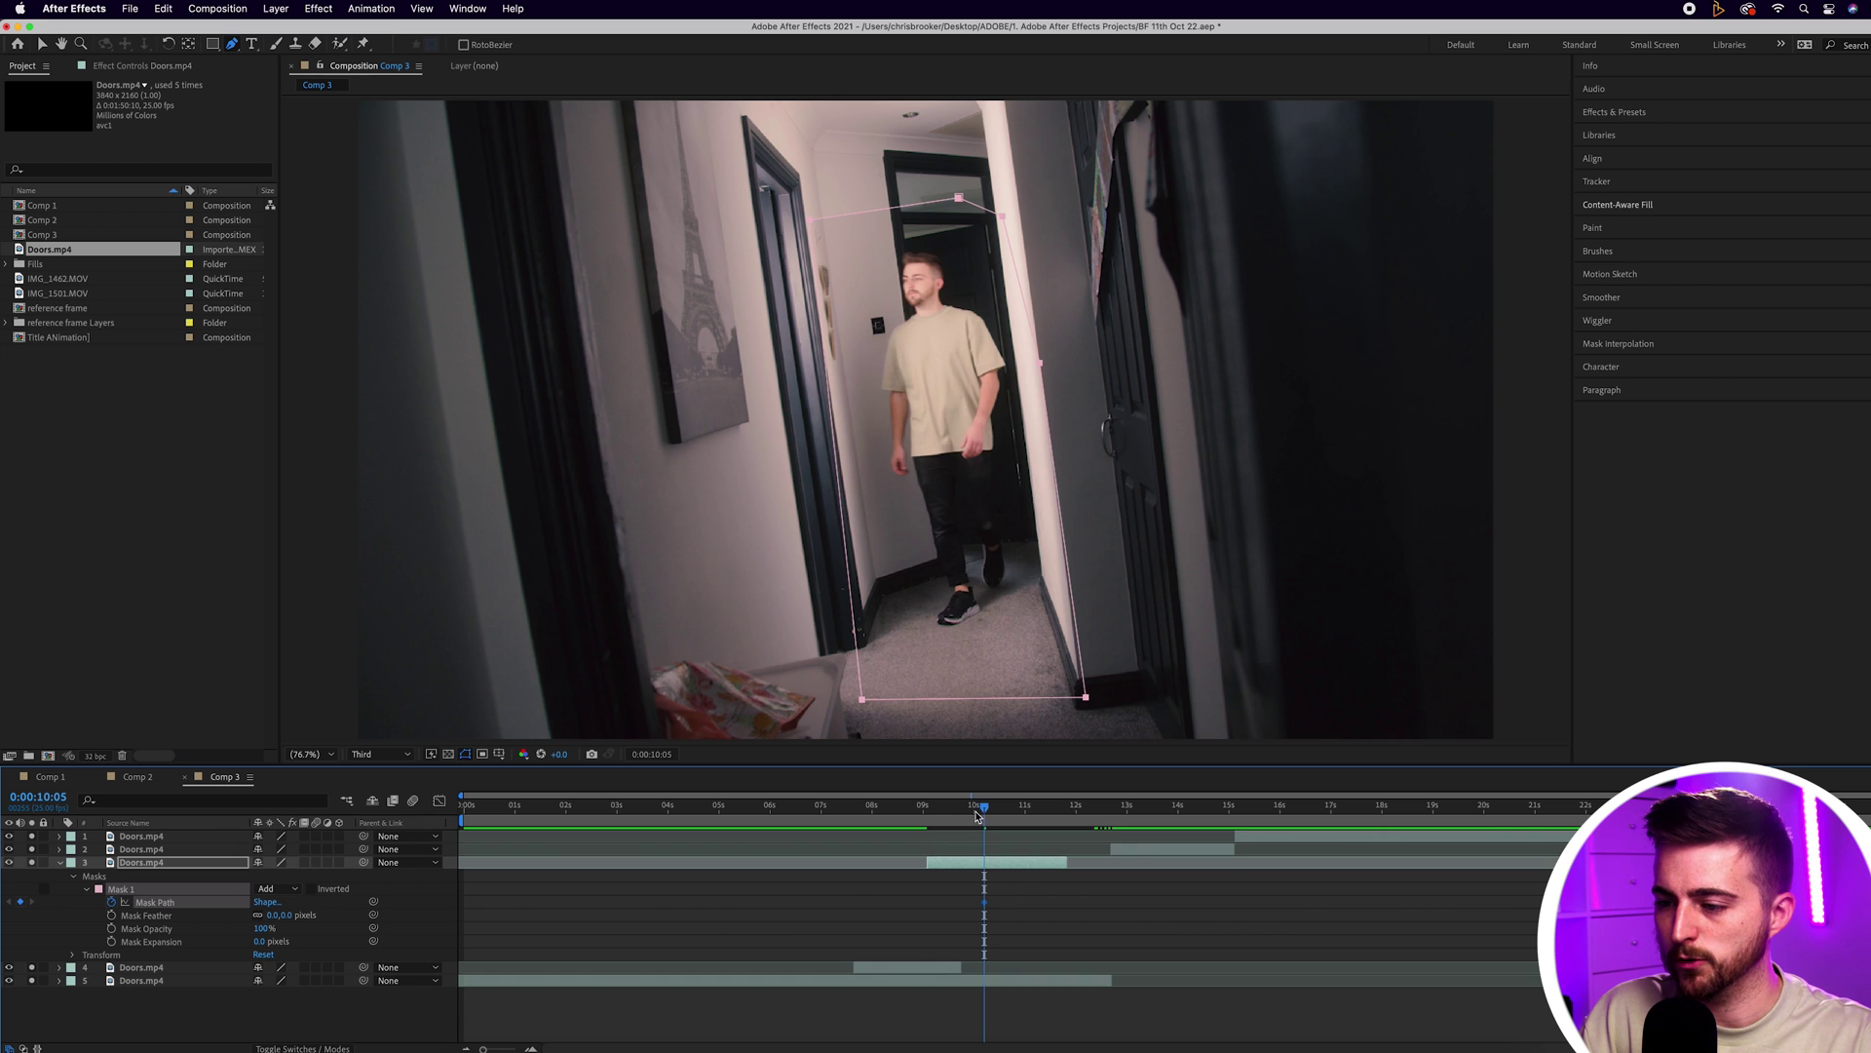
Move the third layer's whole mask right of the far door at 0:00:09:03, refine it at 0:00:09:02 and preview the entrance
left_click_drag(977, 815, 931, 814)
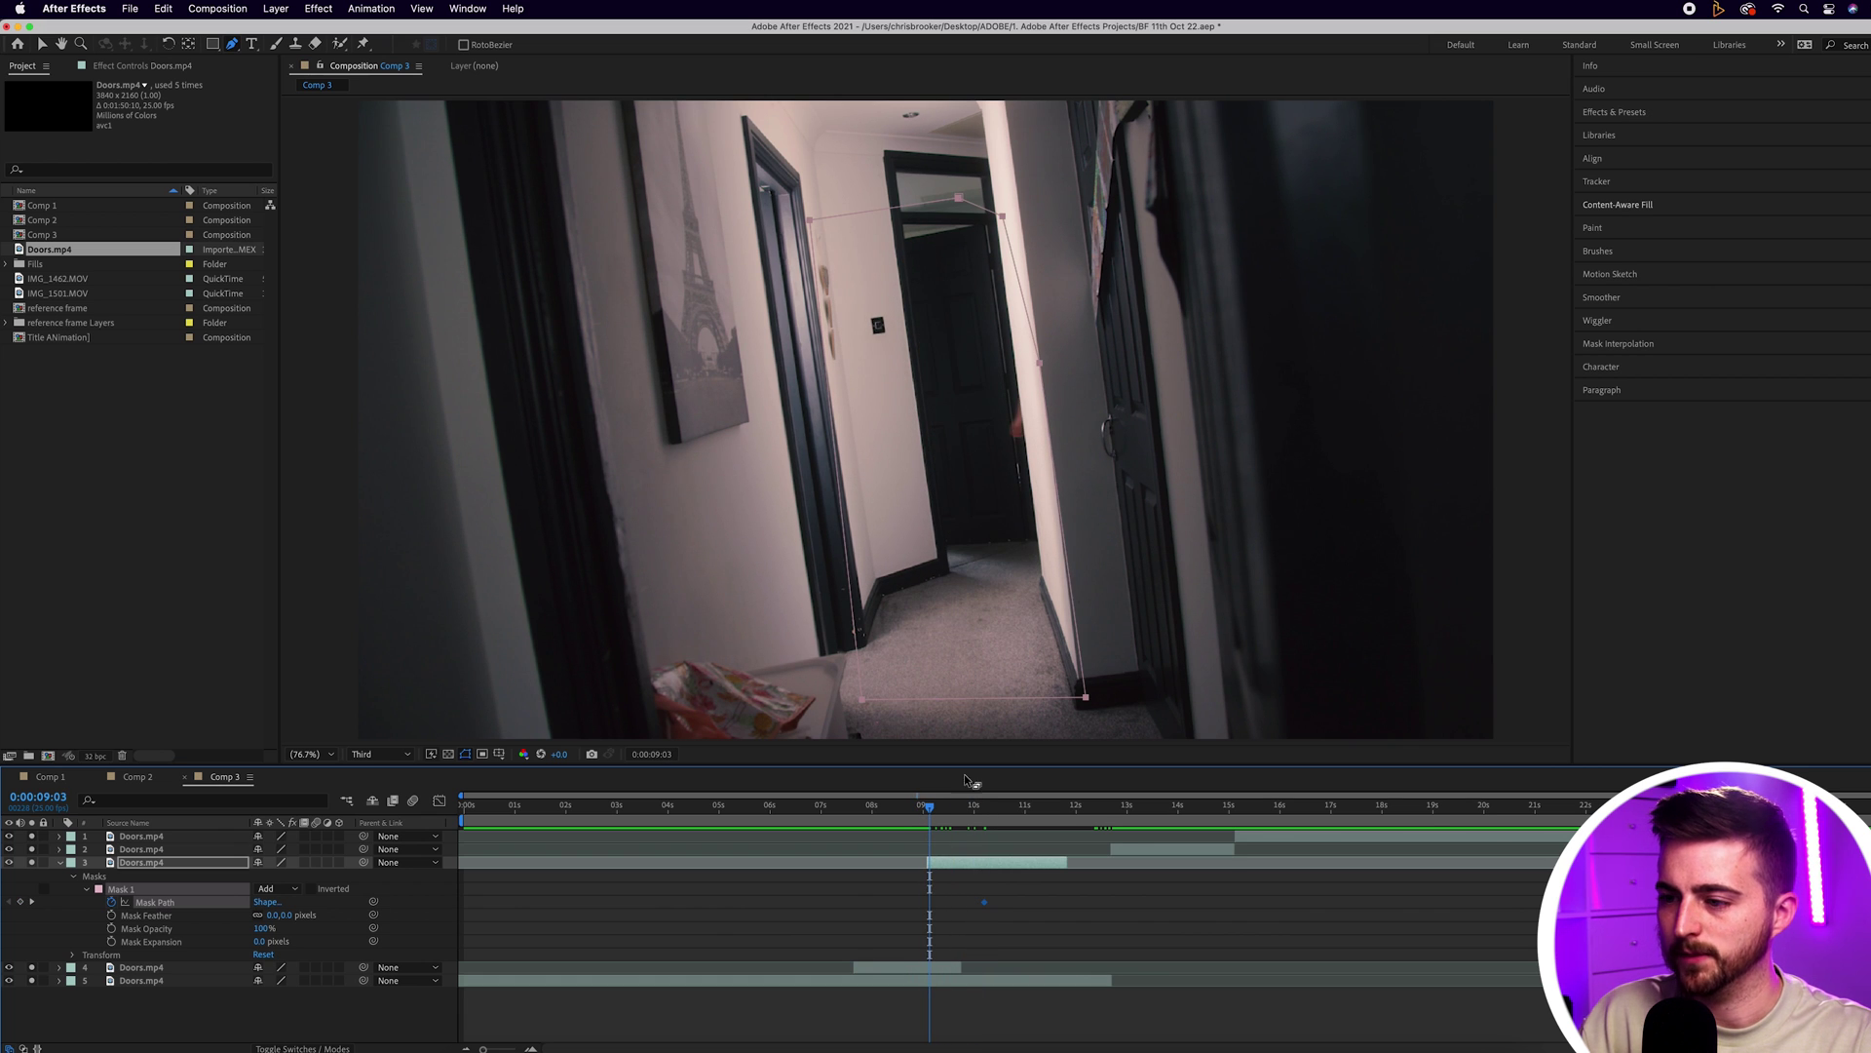
left_click_drag(861, 698, 1028, 670)
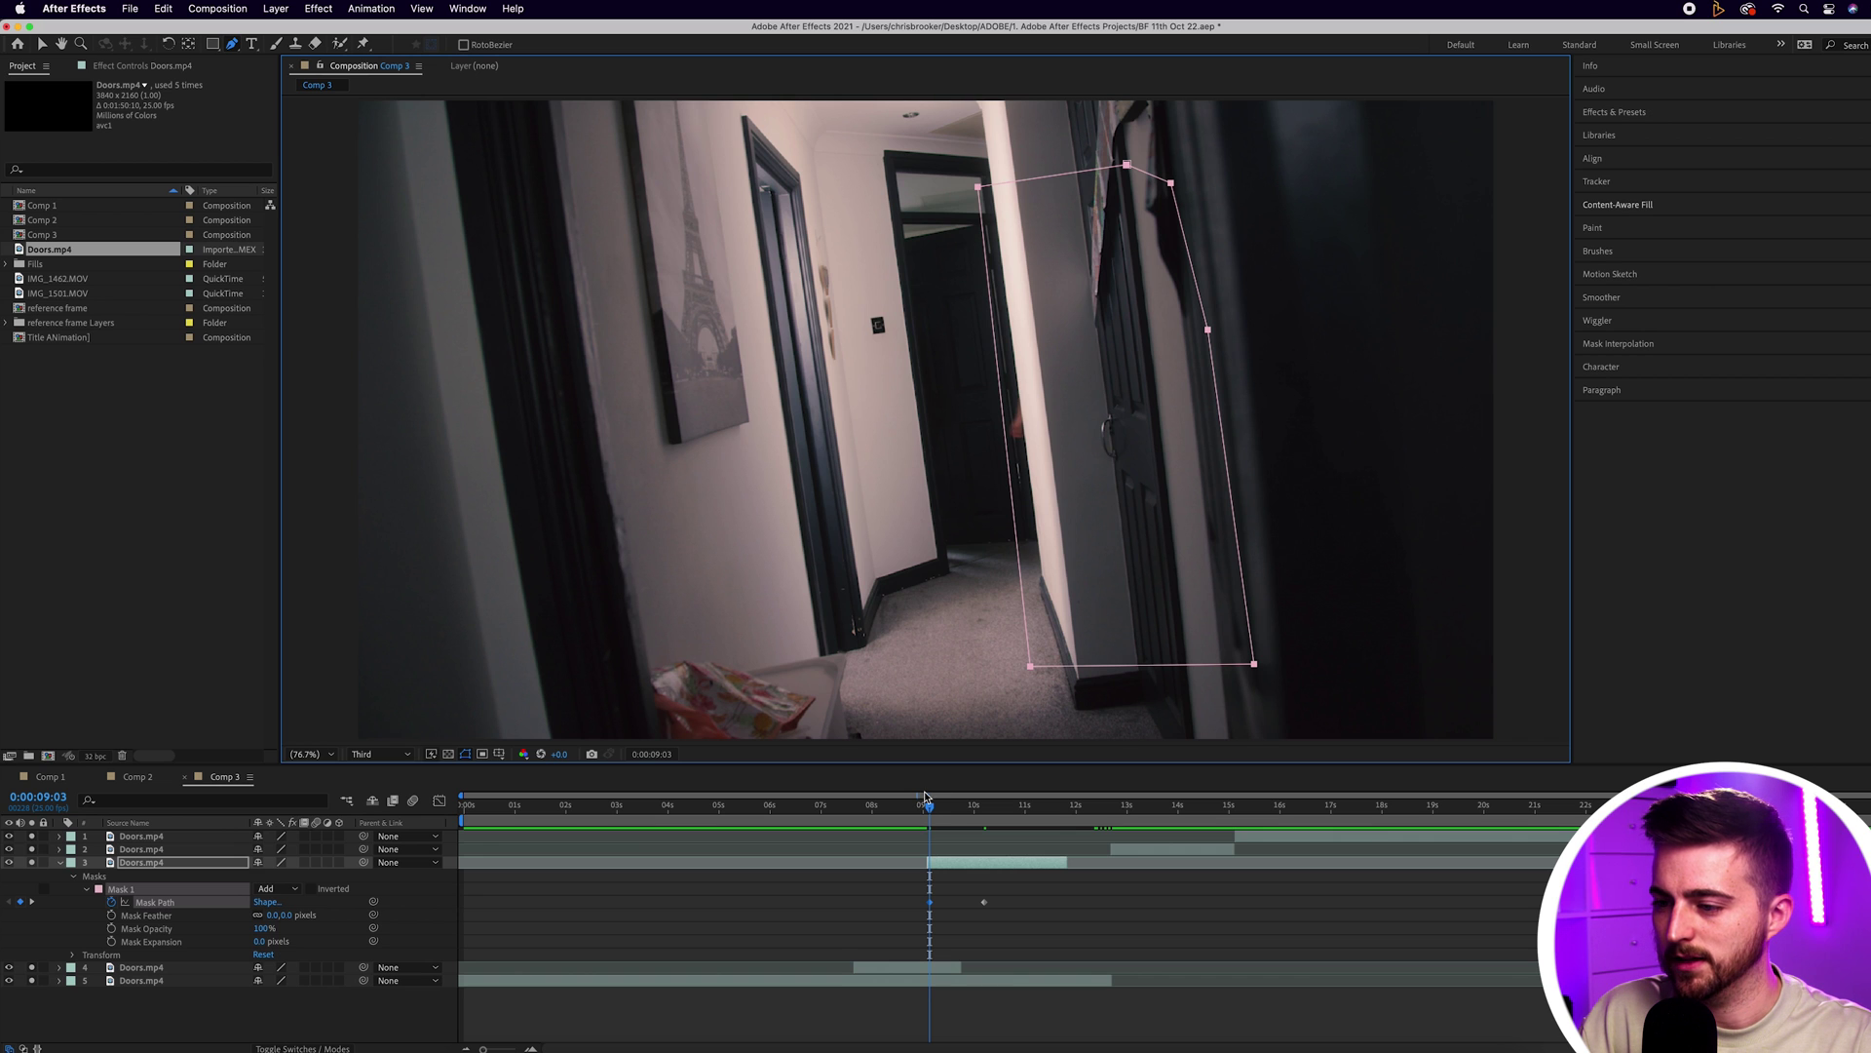
left_click(926, 805)
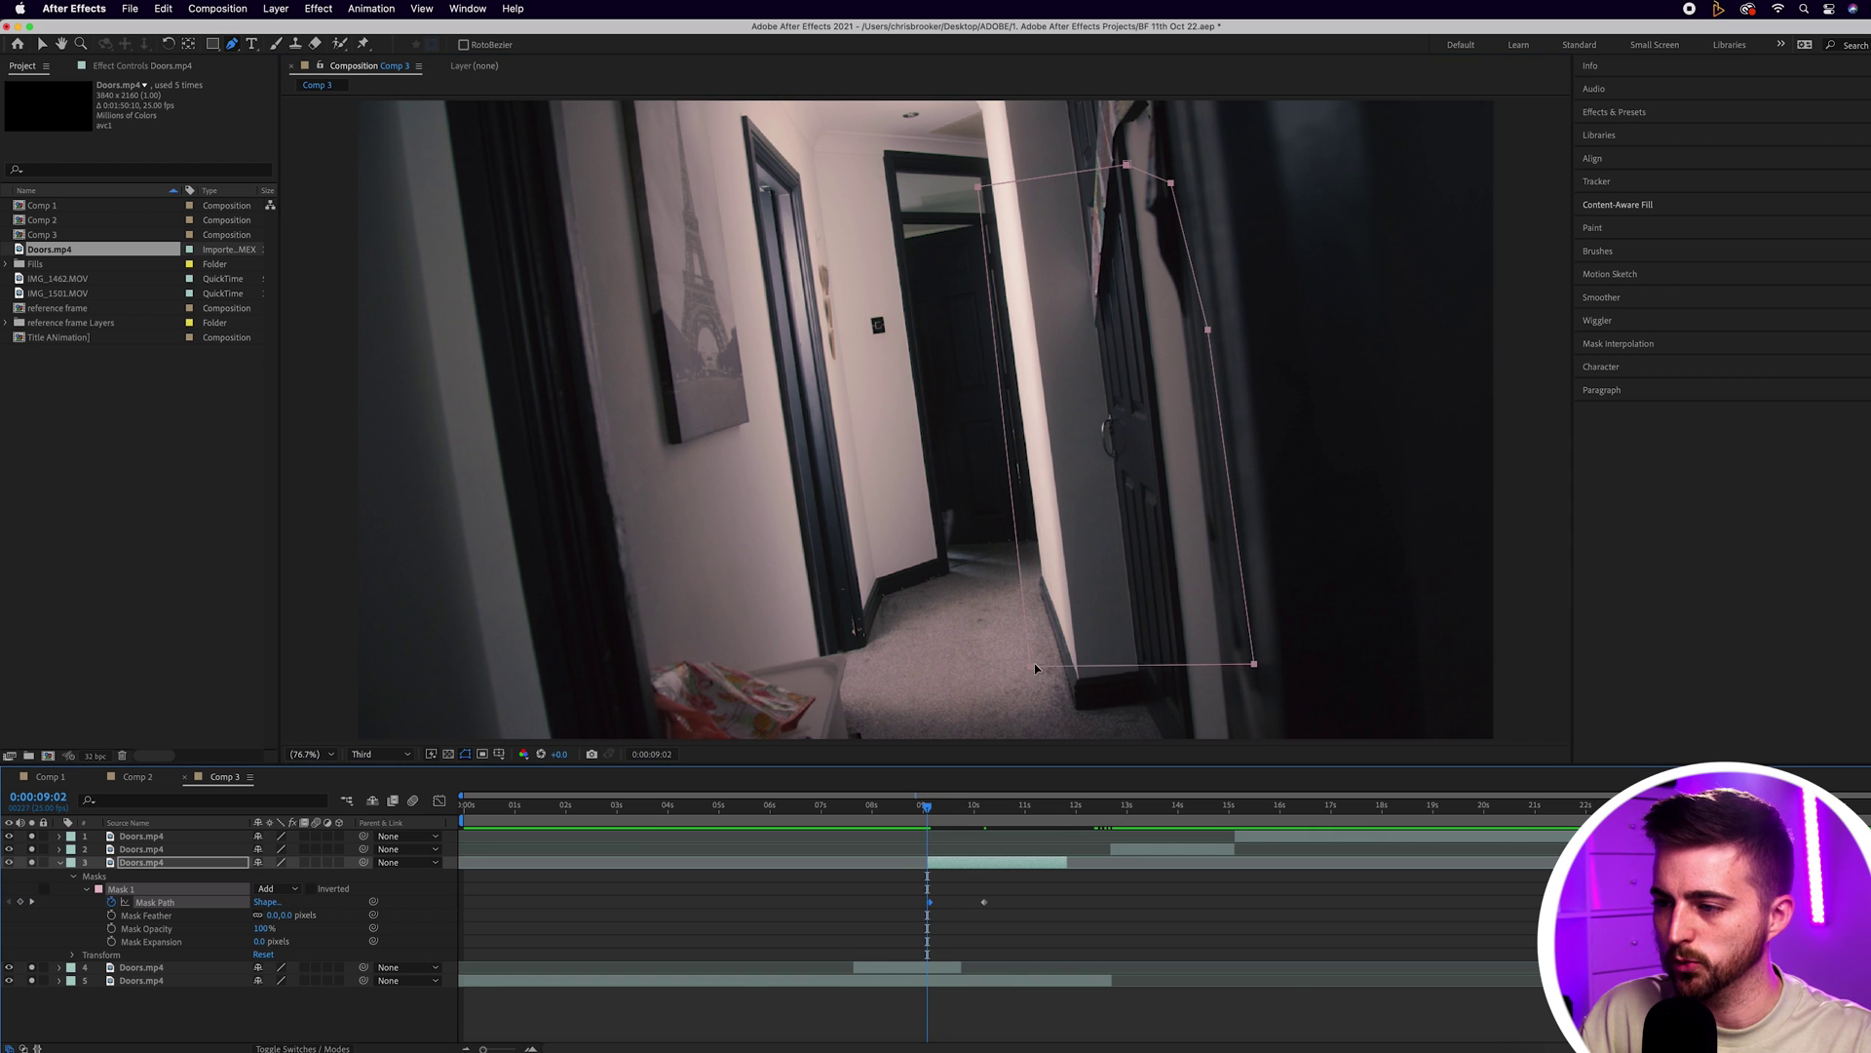
left_click_drag(1033, 663, 1052, 660)
key("space")
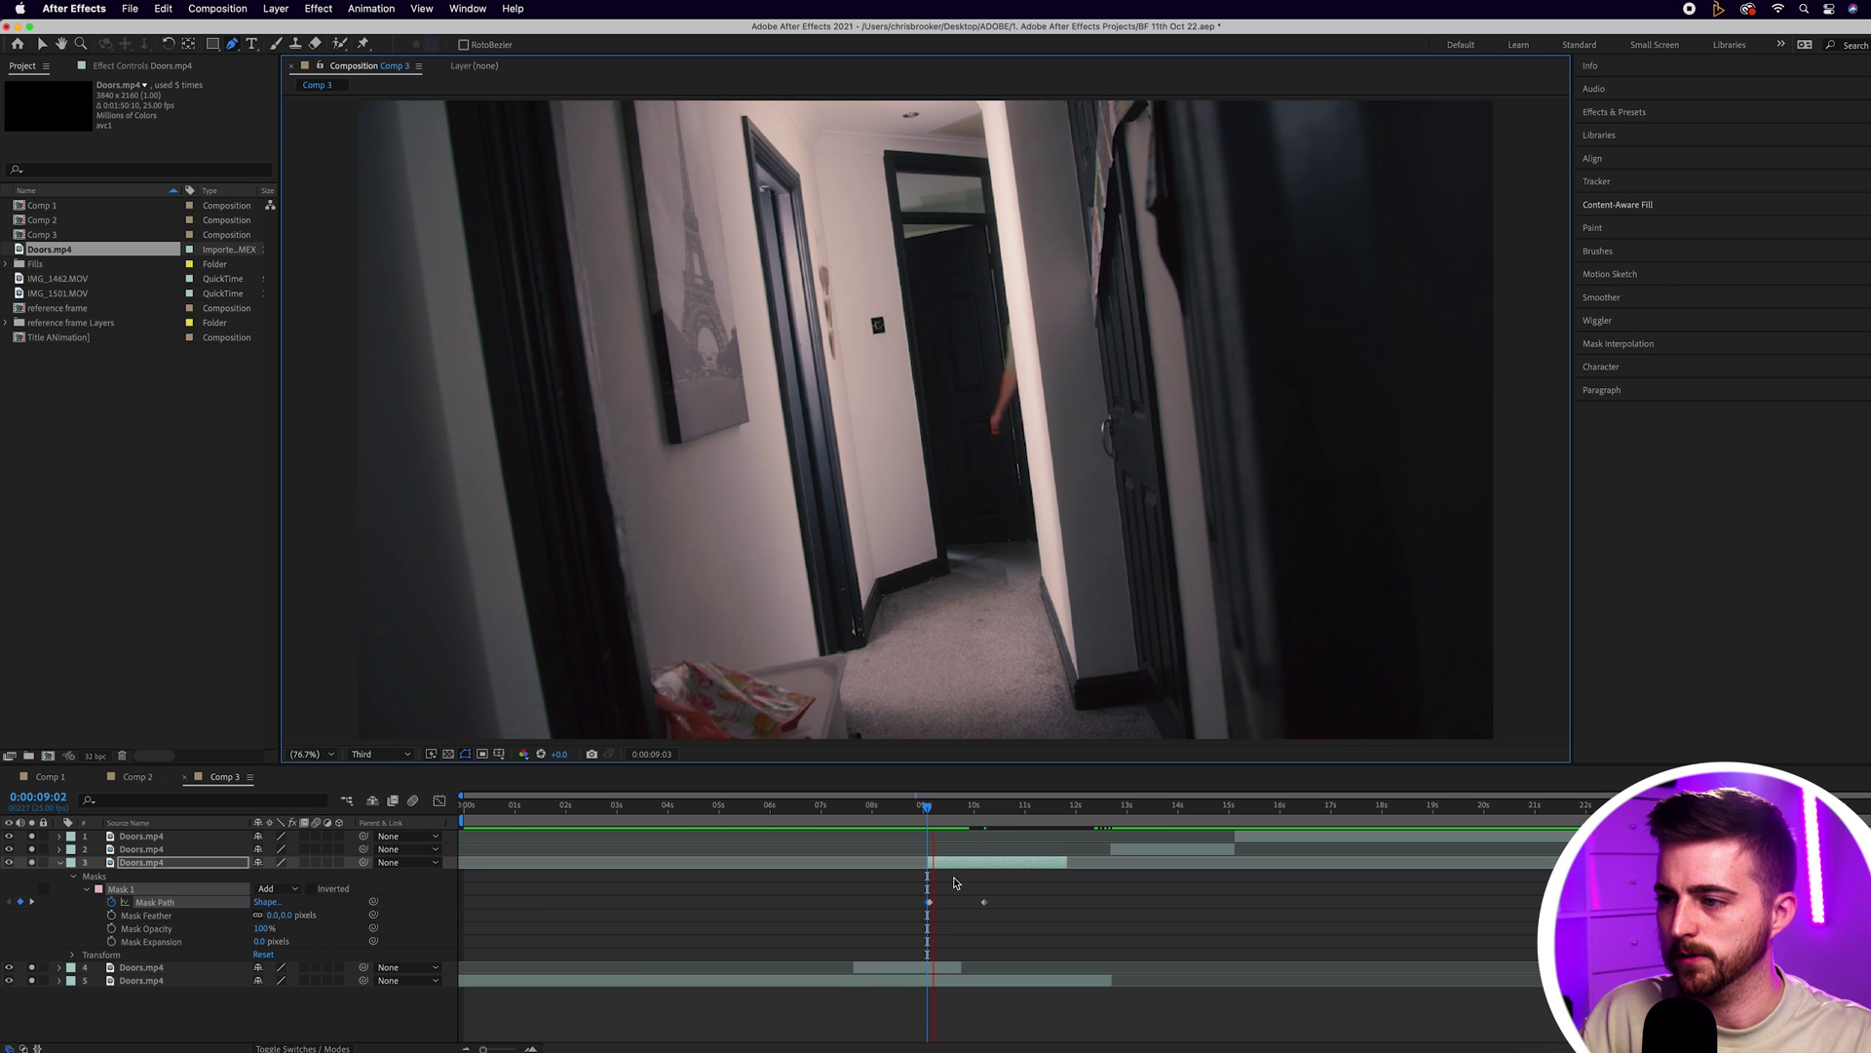
At 0:00:10:21, shift the mask path left with the man and pull its lower-right corner back out to the wall's base
left_click(1013, 808)
left_click_drag(1094, 695, 1028, 702)
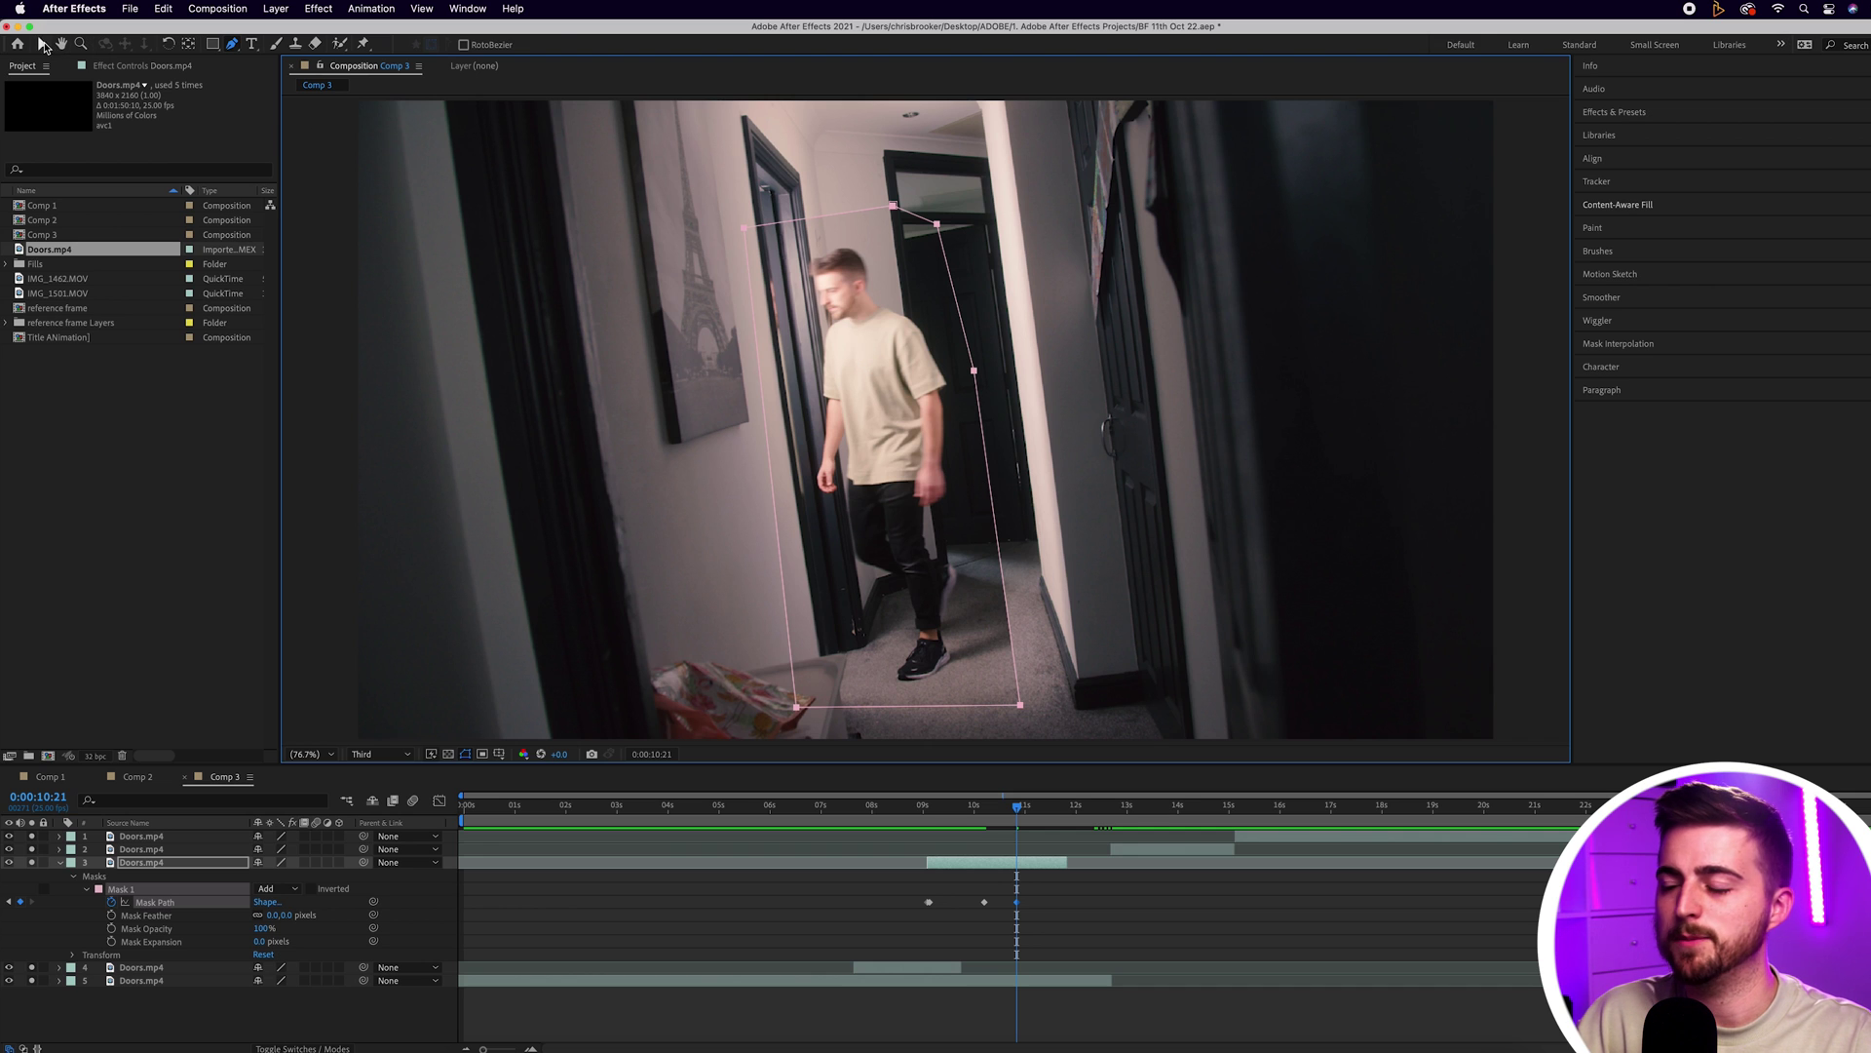
left_click(41, 45)
left_click_drag(1021, 703, 1109, 699)
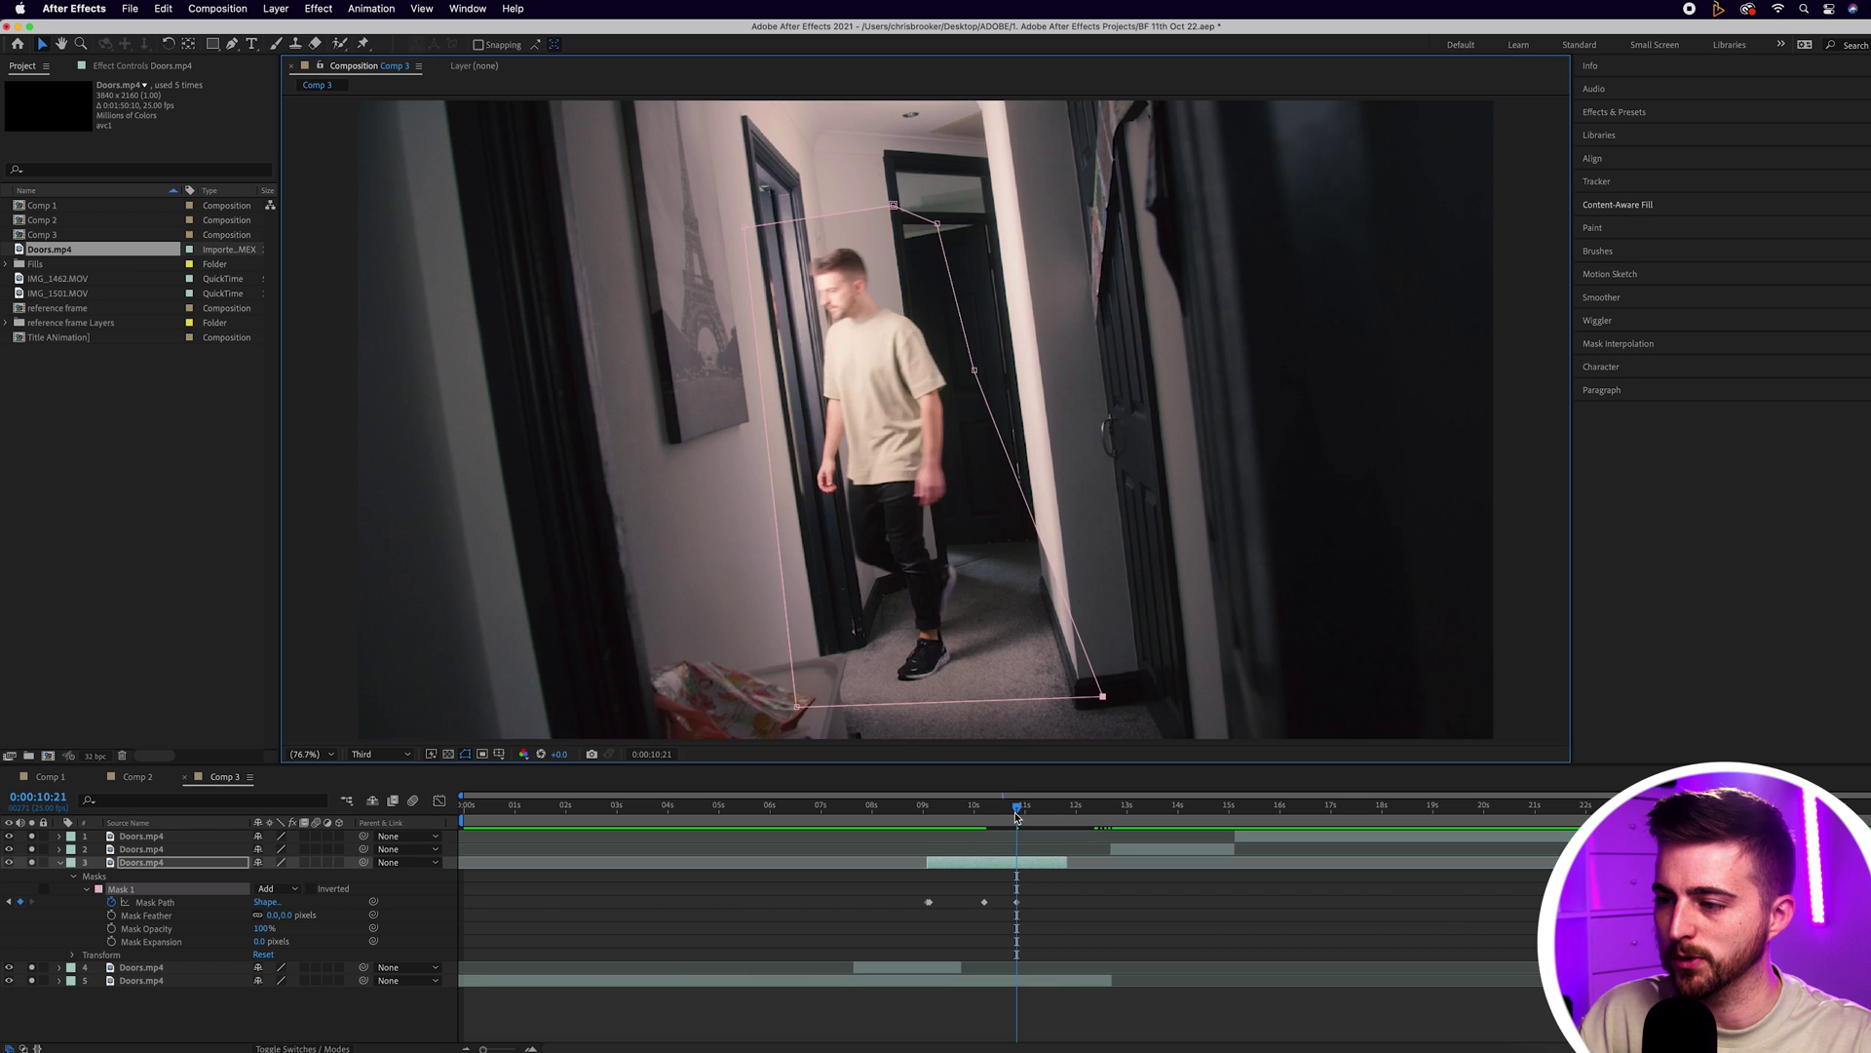
At 0:00:11:06, pull the mask's upper and right-side points left to follow the man into the left doorway
mouse_move(1017, 817)
left_mouse_down()
mouse_move(990, 813)
mouse_move(1038, 815)
left_mouse_up()
left_click_drag(975, 372, 904, 382)
left_click_drag(937, 226, 850, 268)
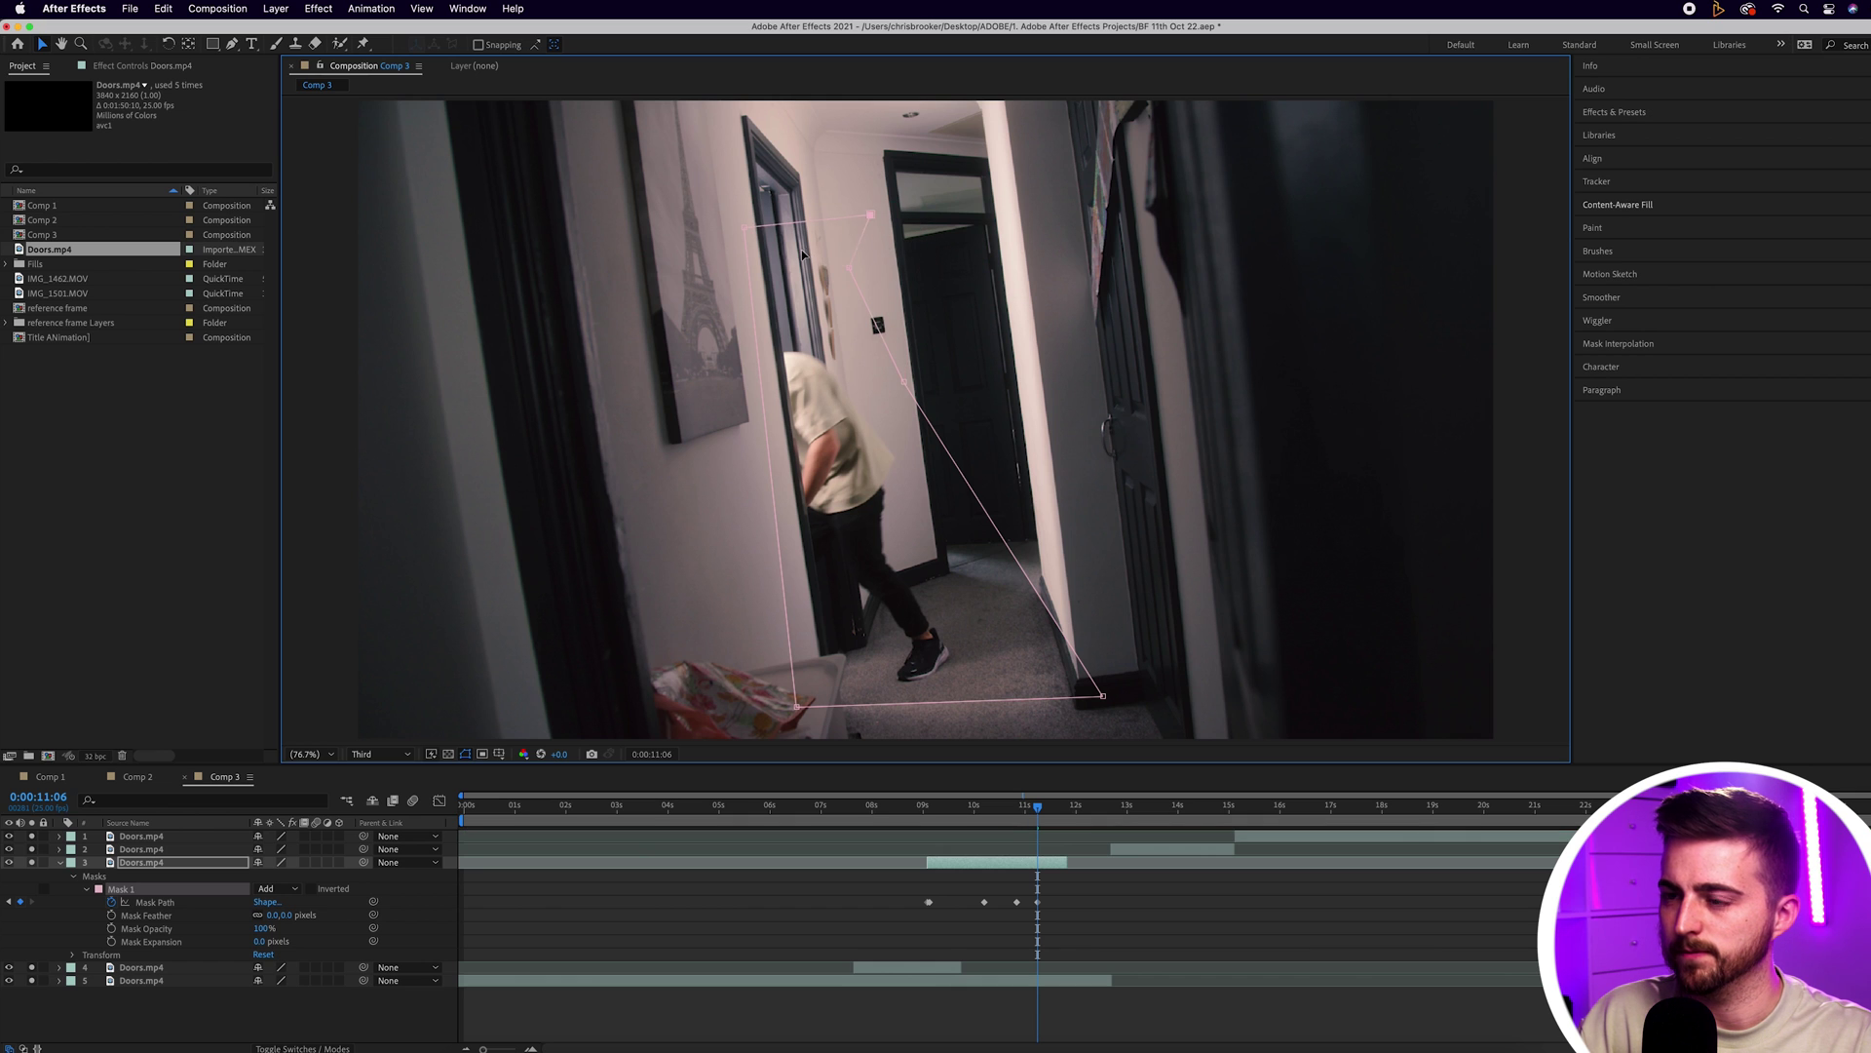
left_click_drag(893, 204, 783, 259)
Extend the third layer past 0:00:11:24 and, at that time, narrow its mask's right side down to the left doorway
left_click_drag(1040, 812, 1074, 814)
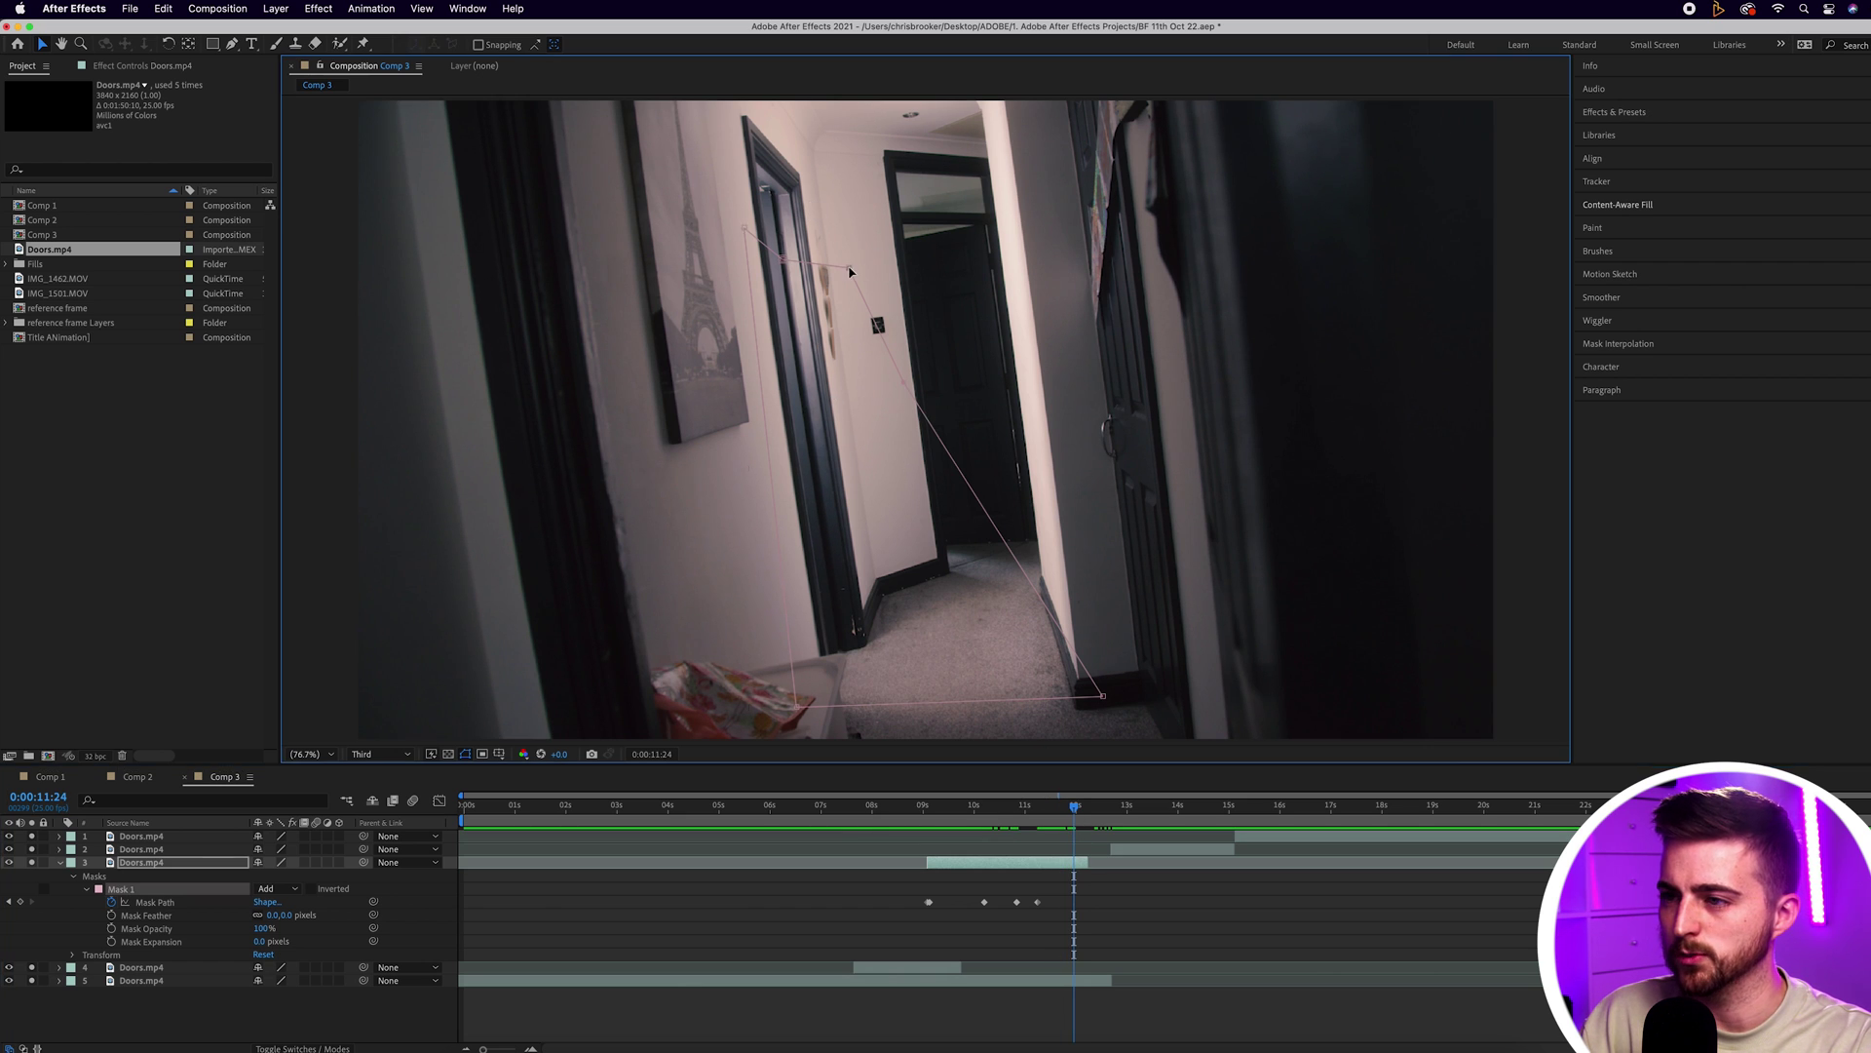
left_click_drag(849, 269, 824, 300)
left_click_drag(904, 382, 833, 430)
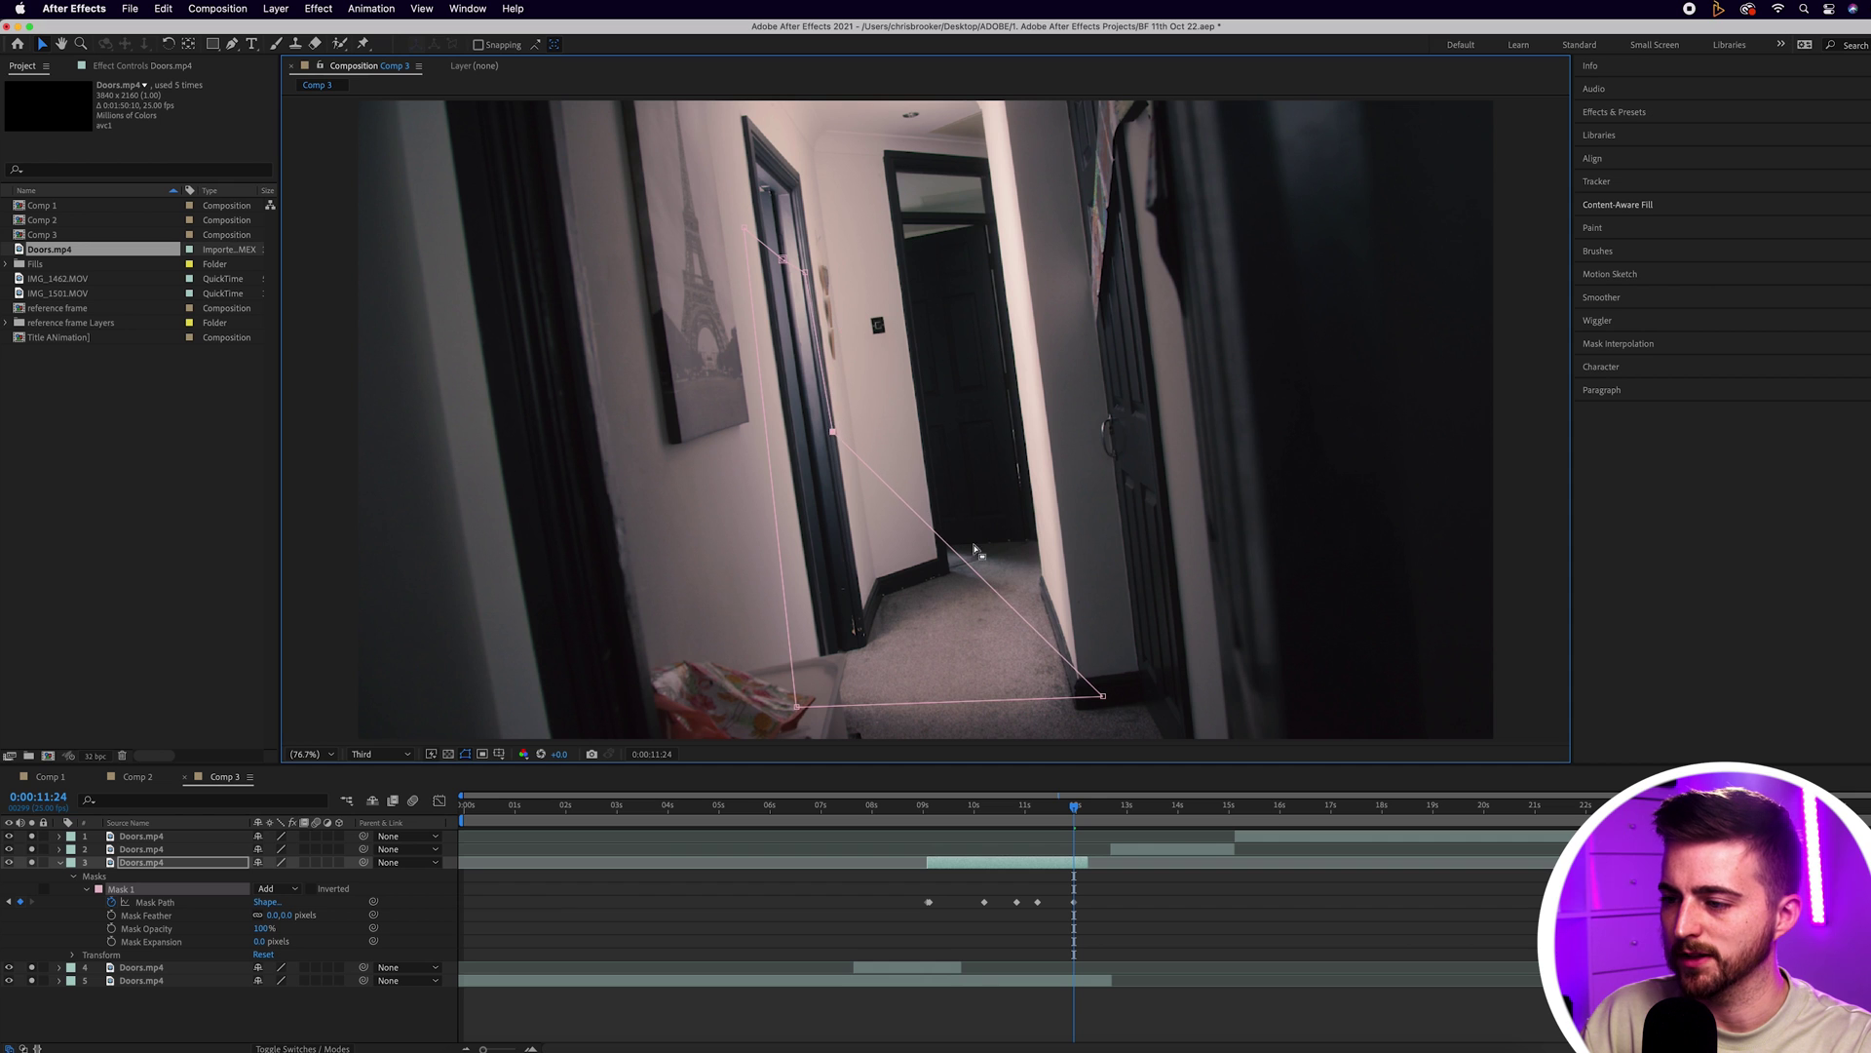
left_click_drag(1099, 690, 846, 713)
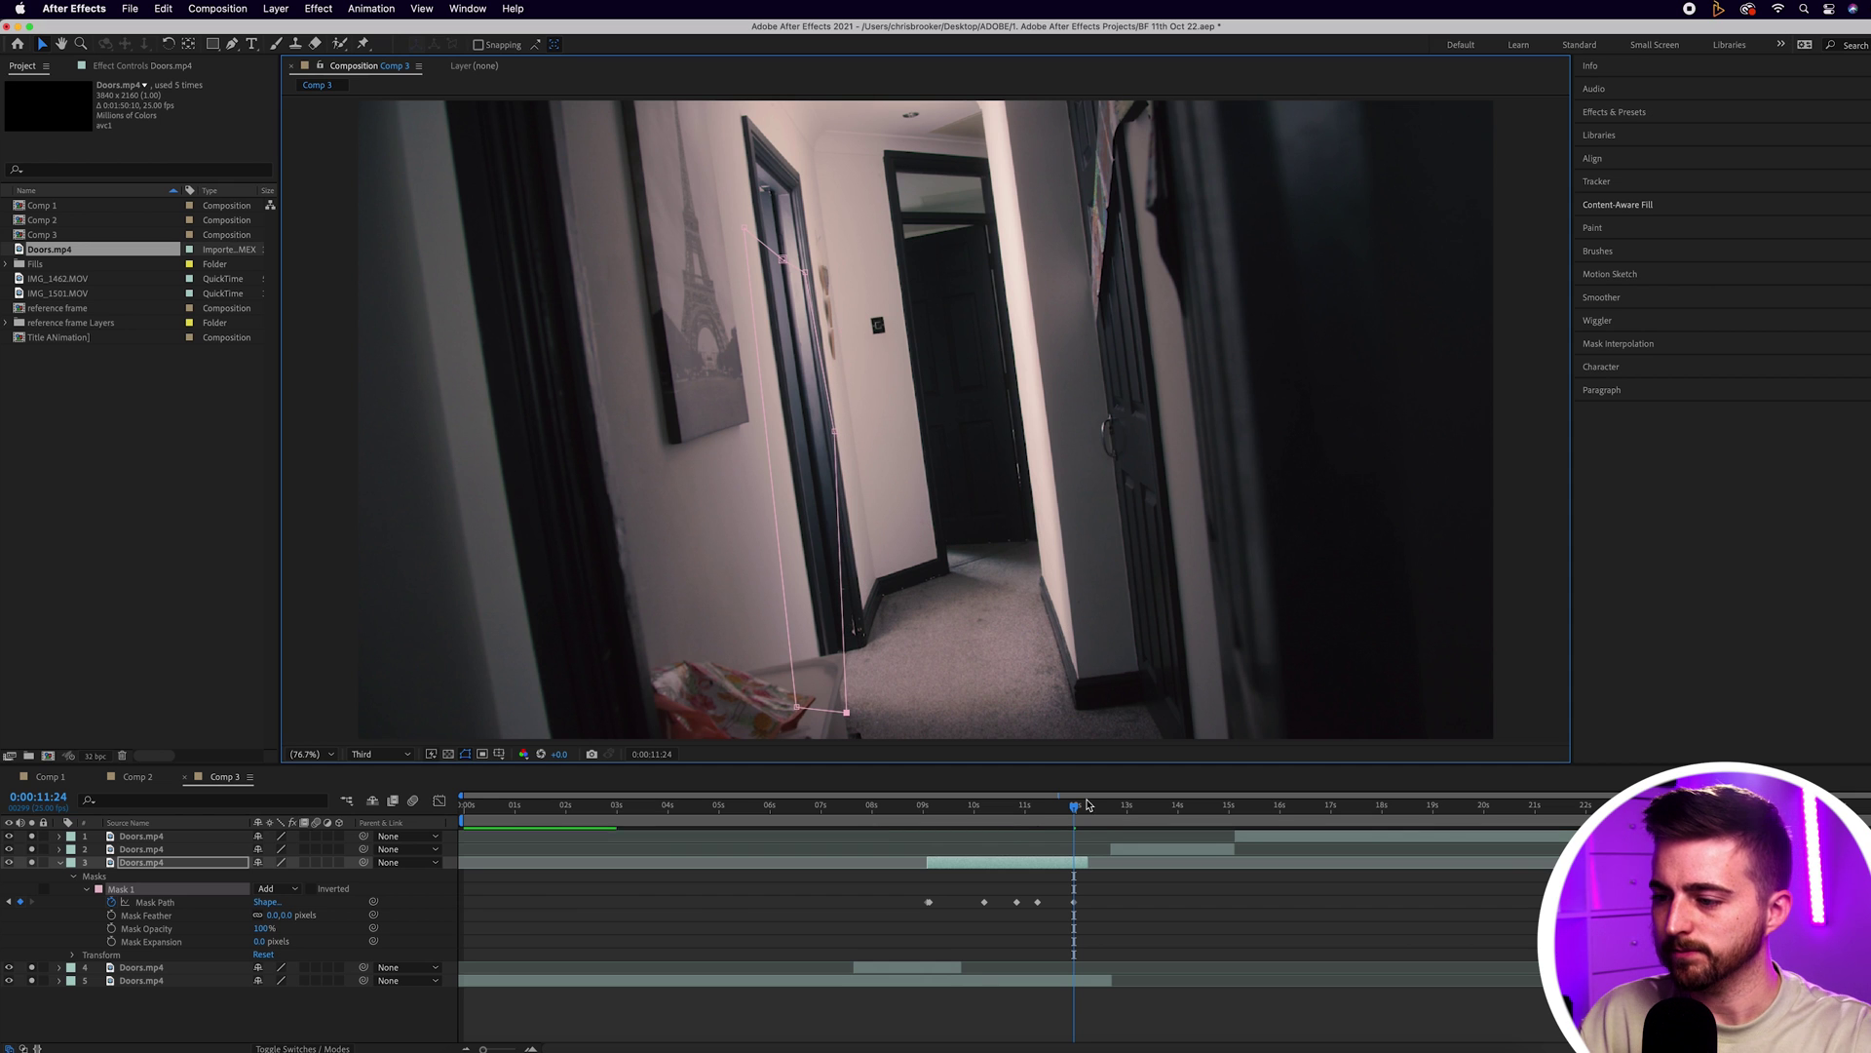
Preview the third layer's animated mask from 0:00:07:15 and deselect the layer at 0:00:10:20 to inspect the mask edge
left_click_drag(1074, 821, 852, 815)
key("space")
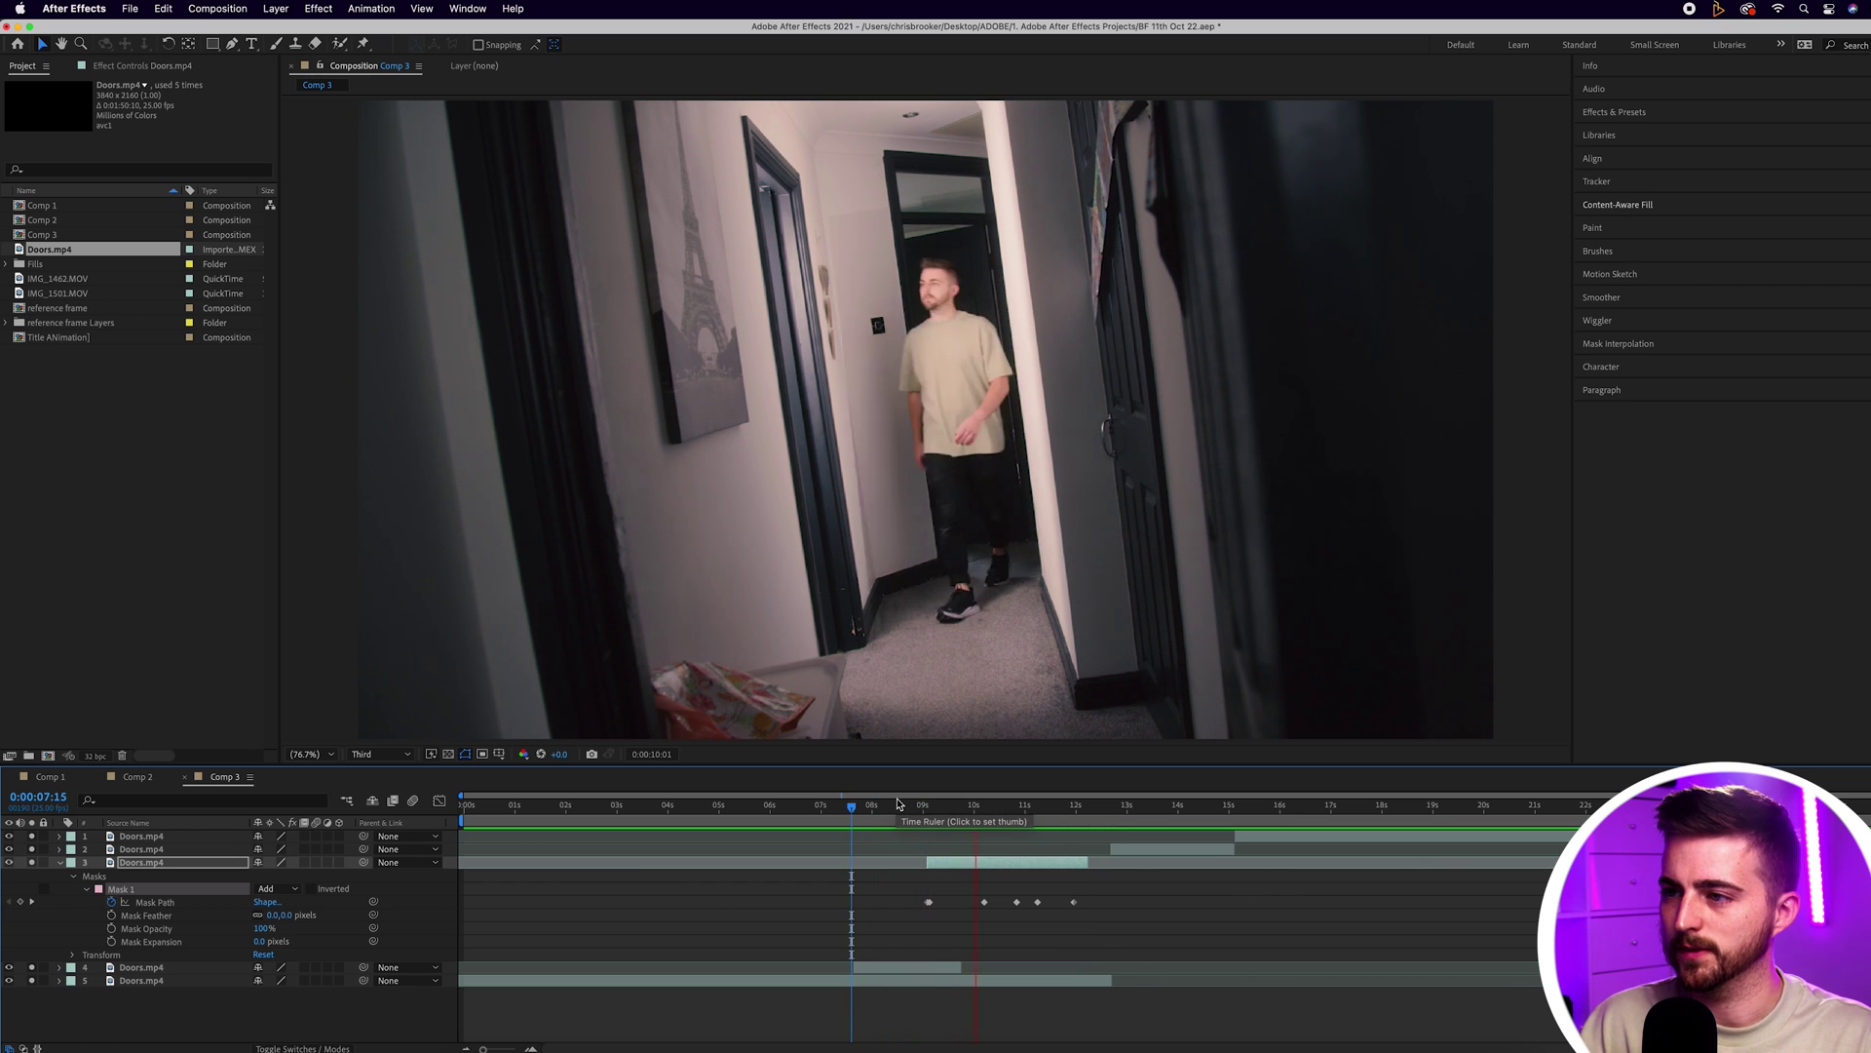
key("space")
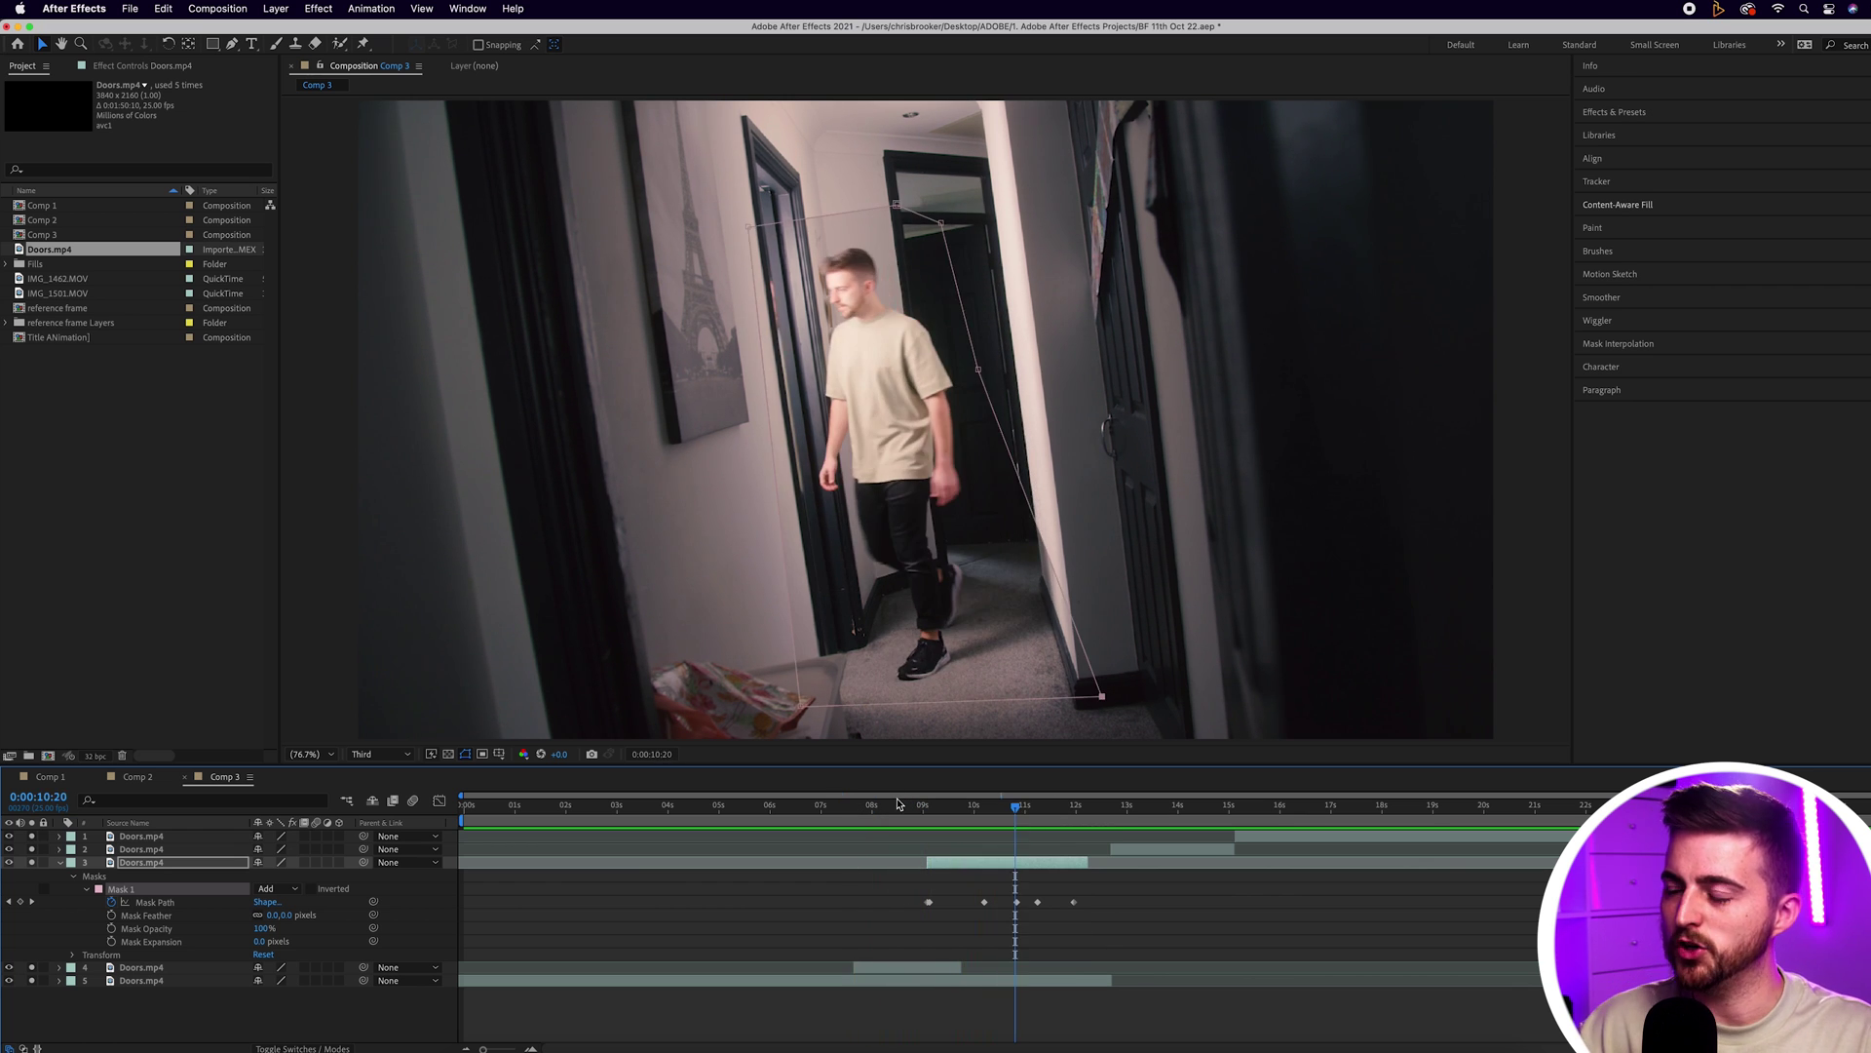
left_click(1064, 882)
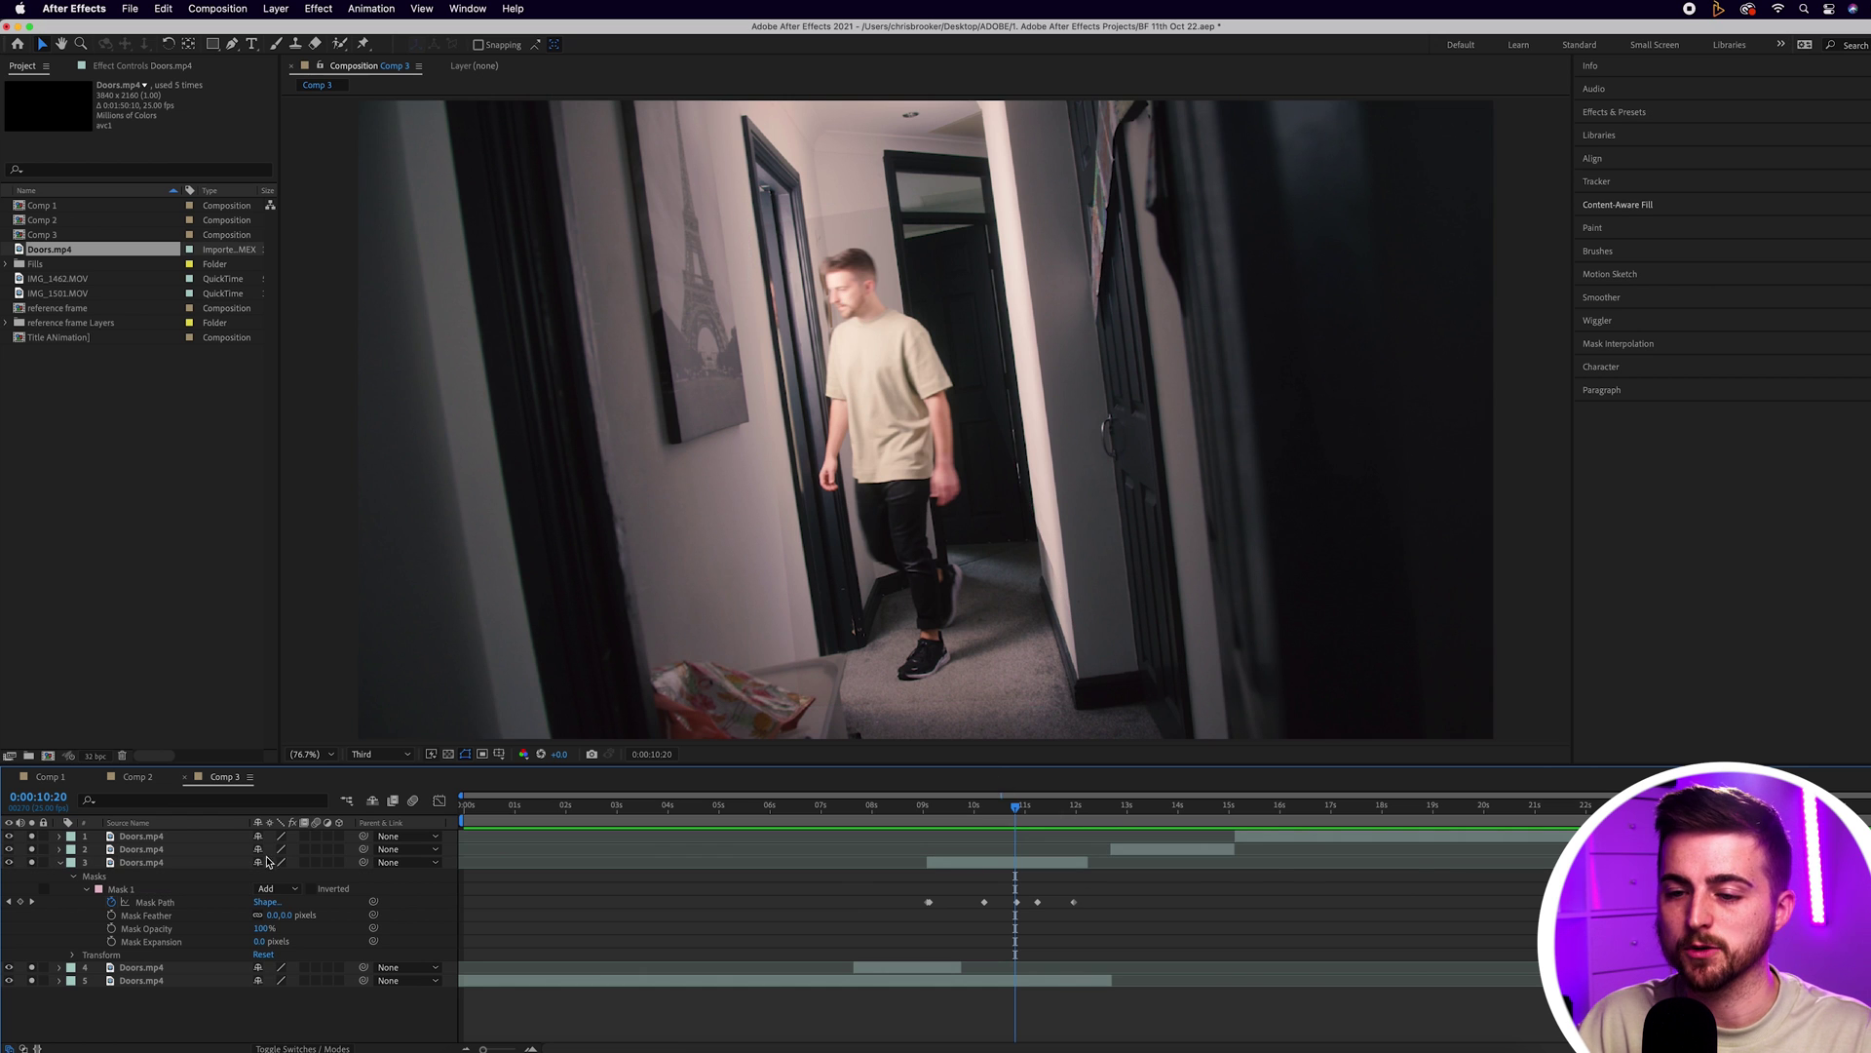
Set the third layer's mask feather to 61 pixels and preview the softened edge from 0:00:08:10
left_click_drag(268, 914, 313, 916)
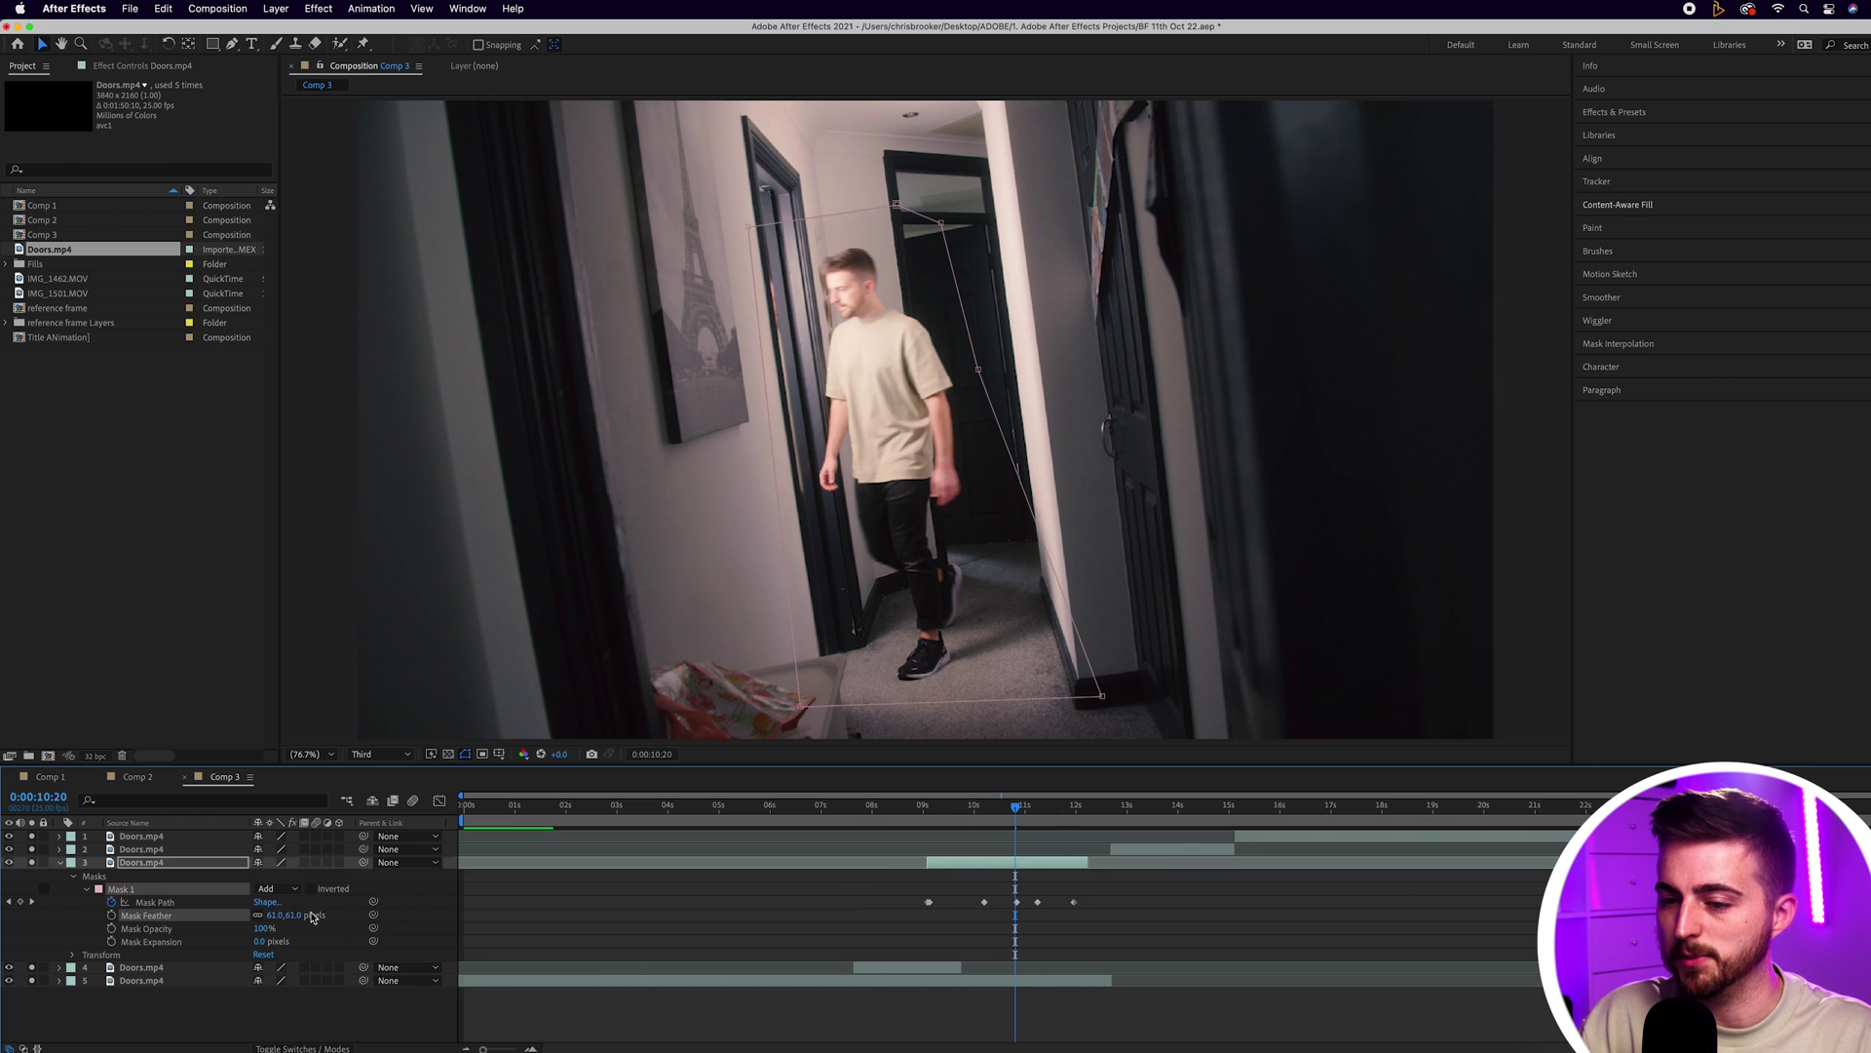
left_click(658, 943)
left_click(892, 810)
key("space")
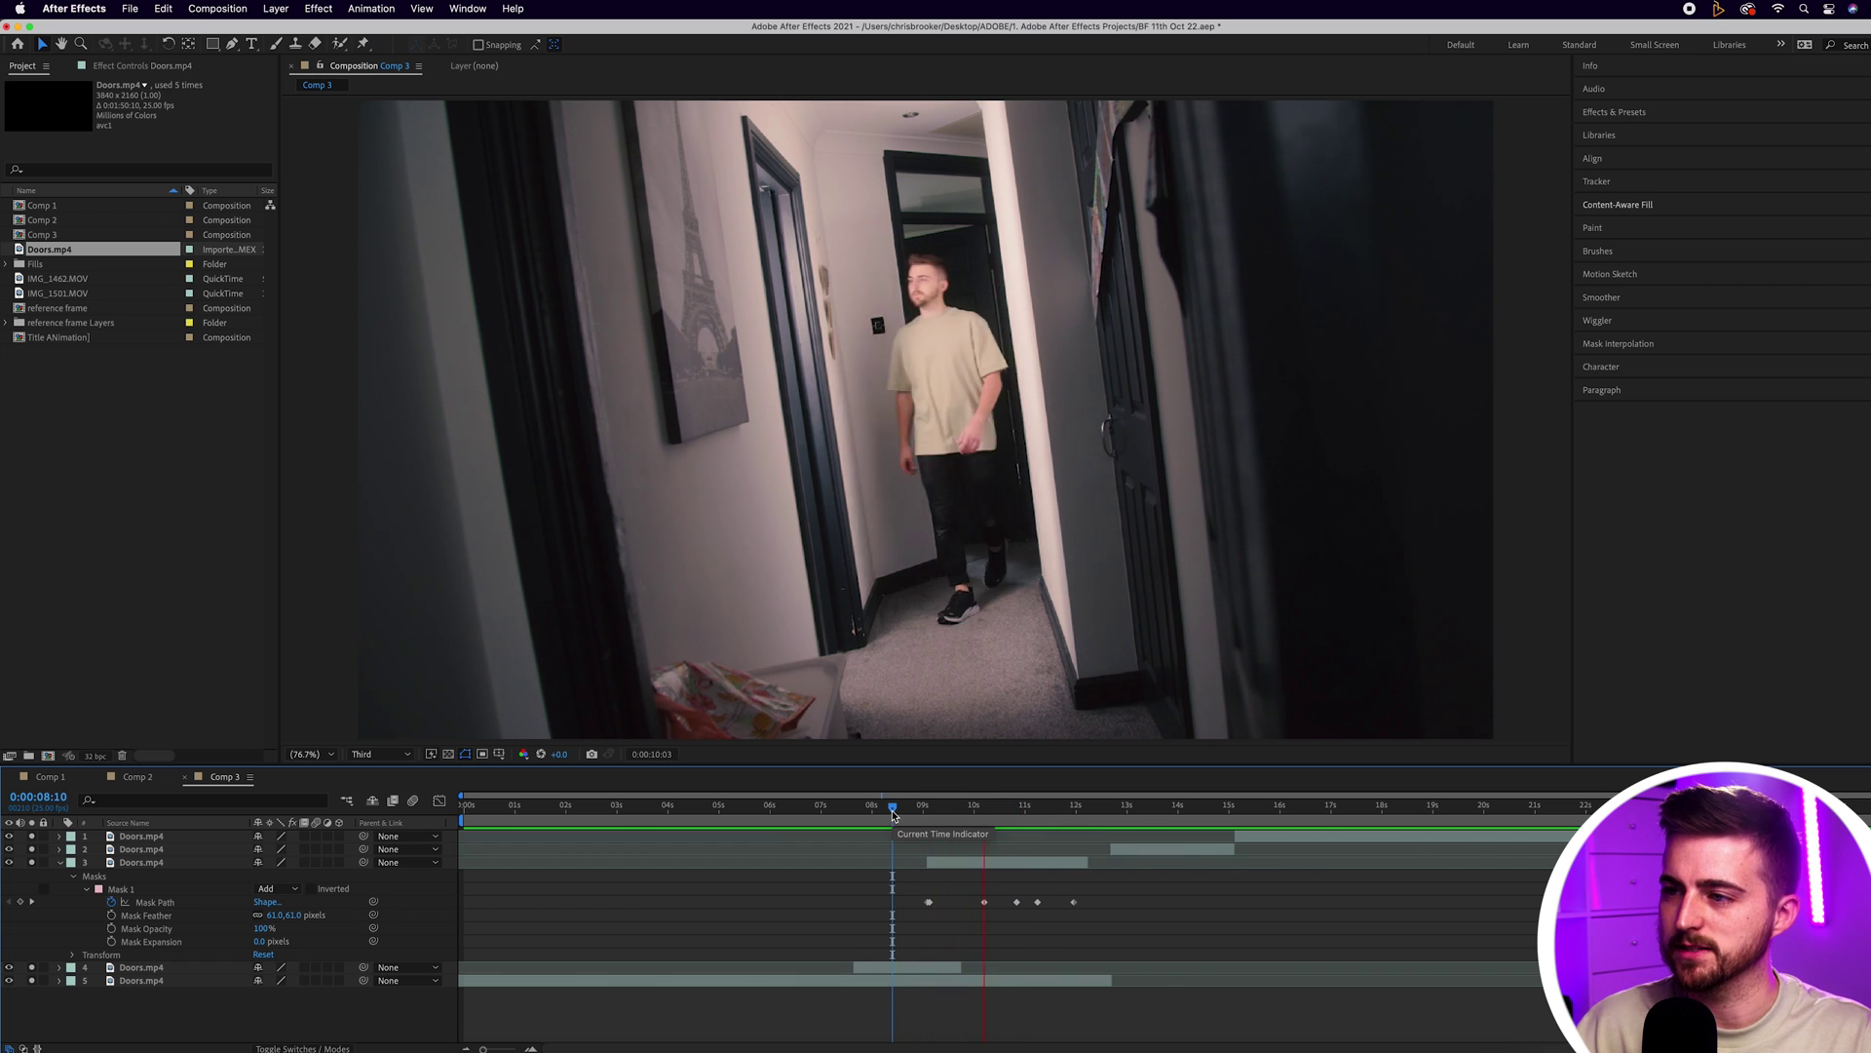
left_click_drag(891, 810, 933, 815)
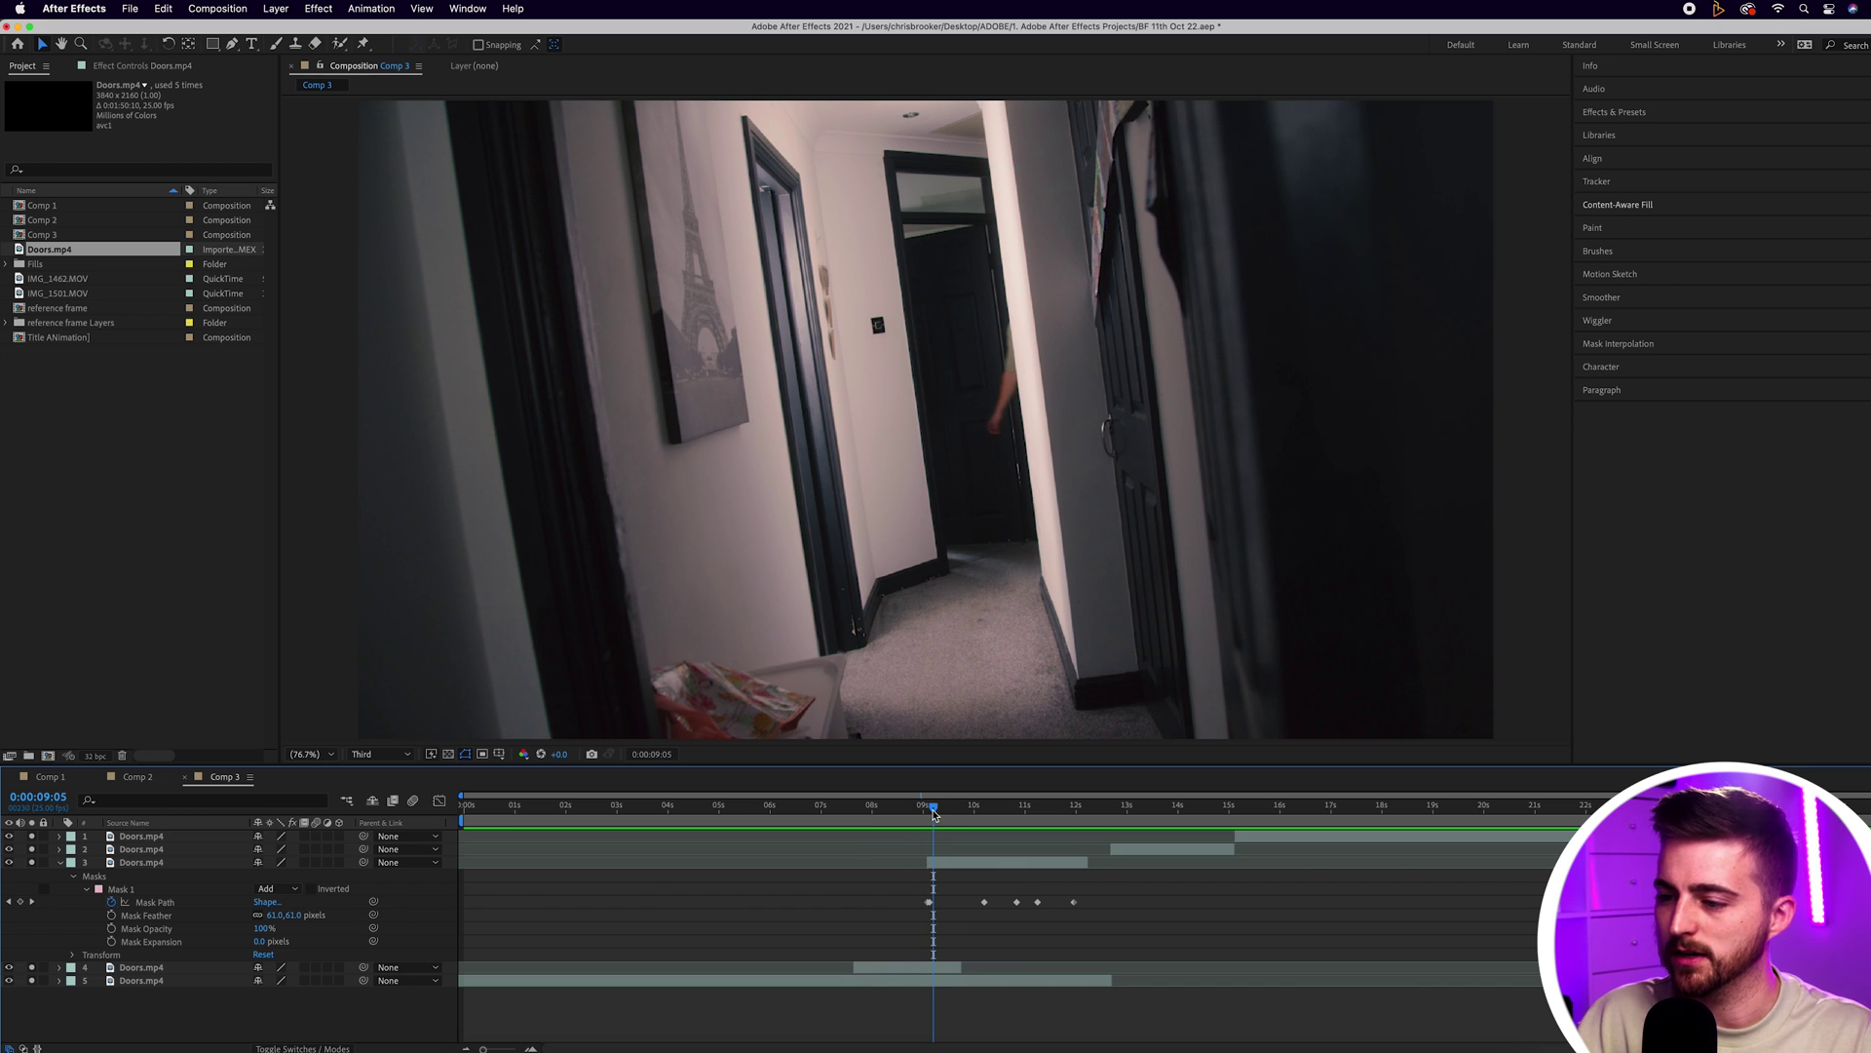
At 0:00:09:02, pull the mask's lower-right, middle-right and upper-right points left, close to the white wall edge
left_click_drag(933, 814, 929, 813)
key("equal")
key("equal")
key("equal")
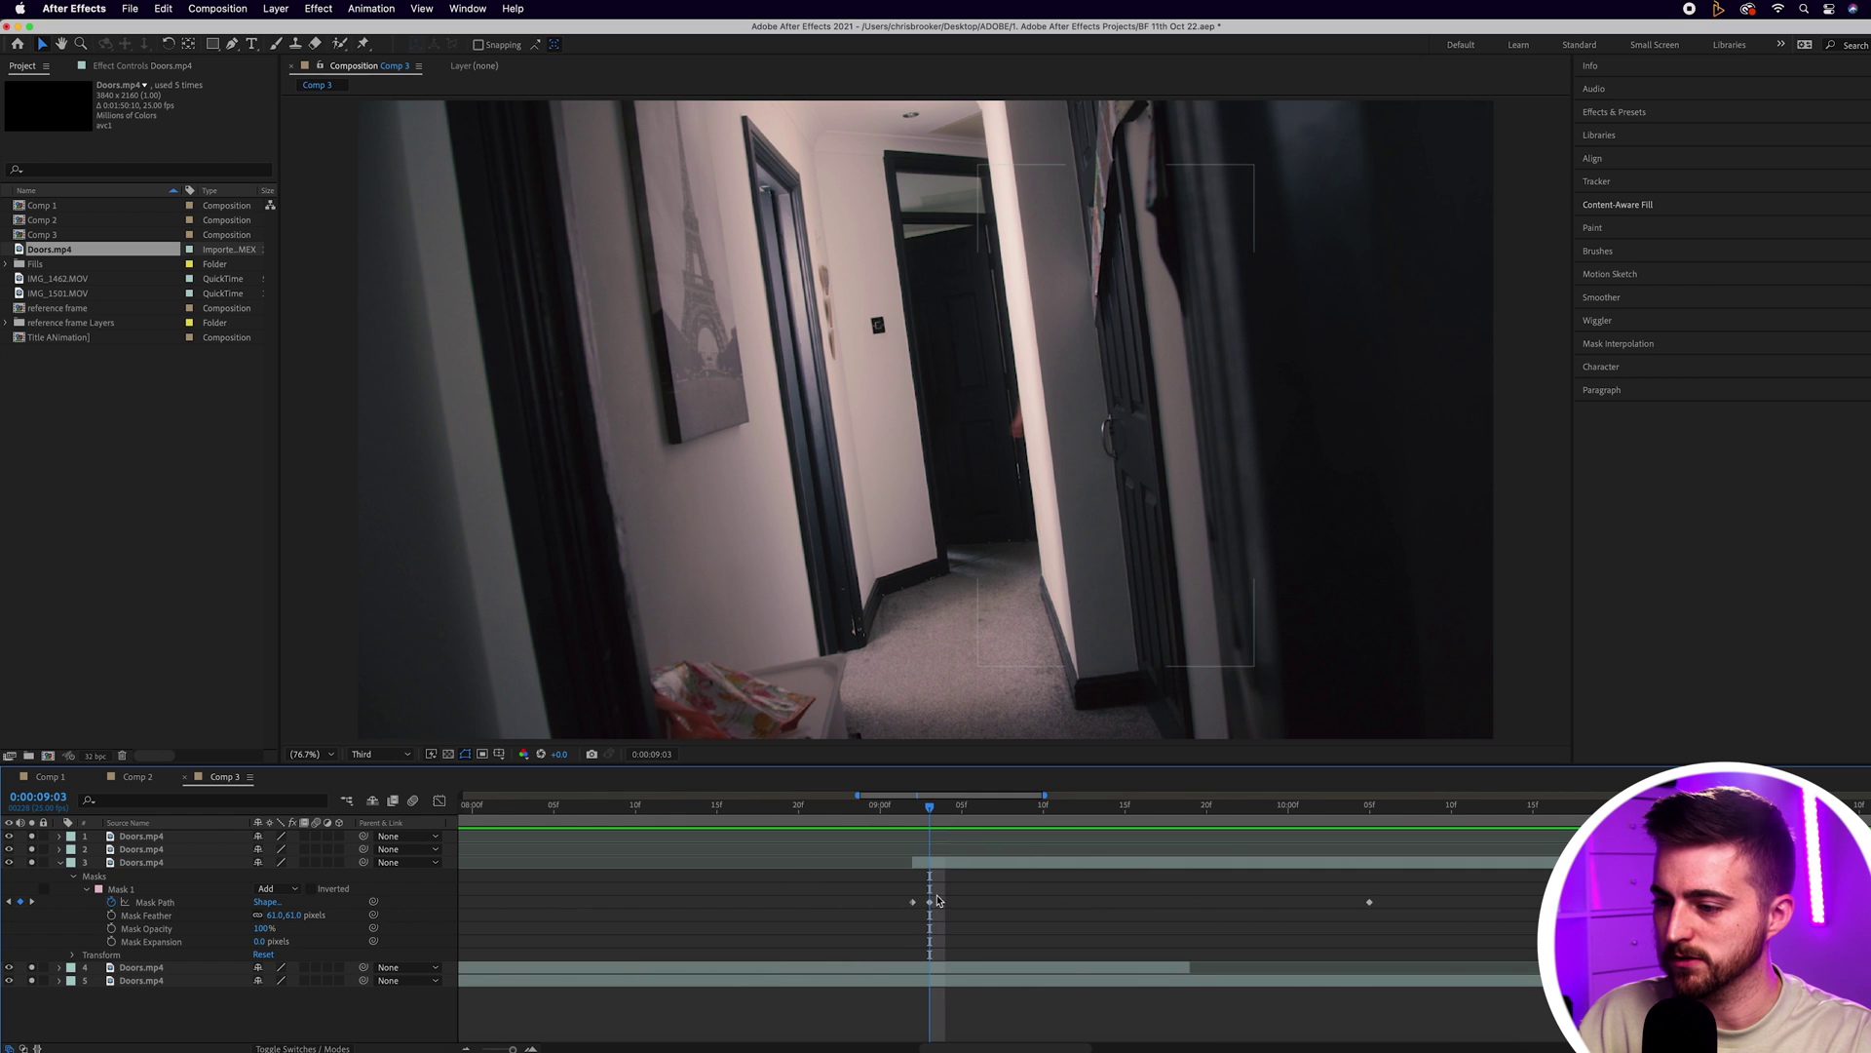
left_click(931, 902)
left_click(915, 812)
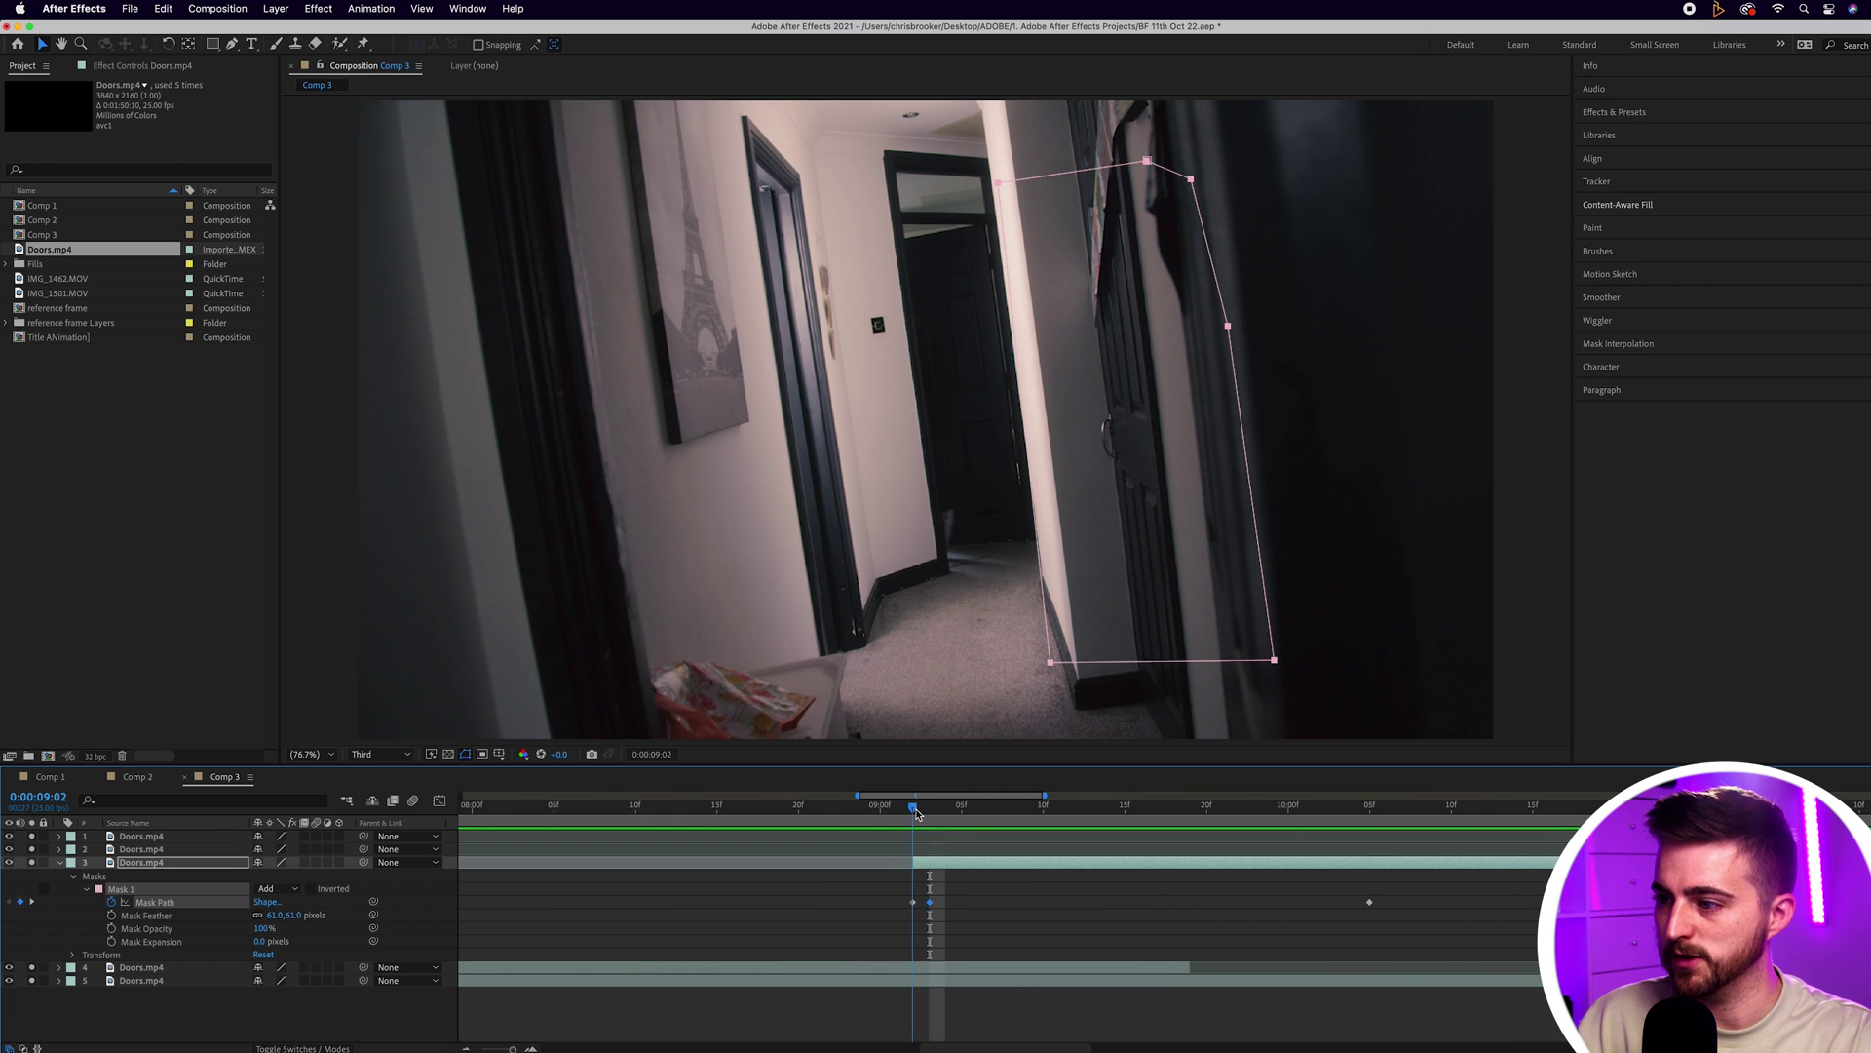
left_click(1250, 646)
left_click_drag(1271, 659, 1055, 661)
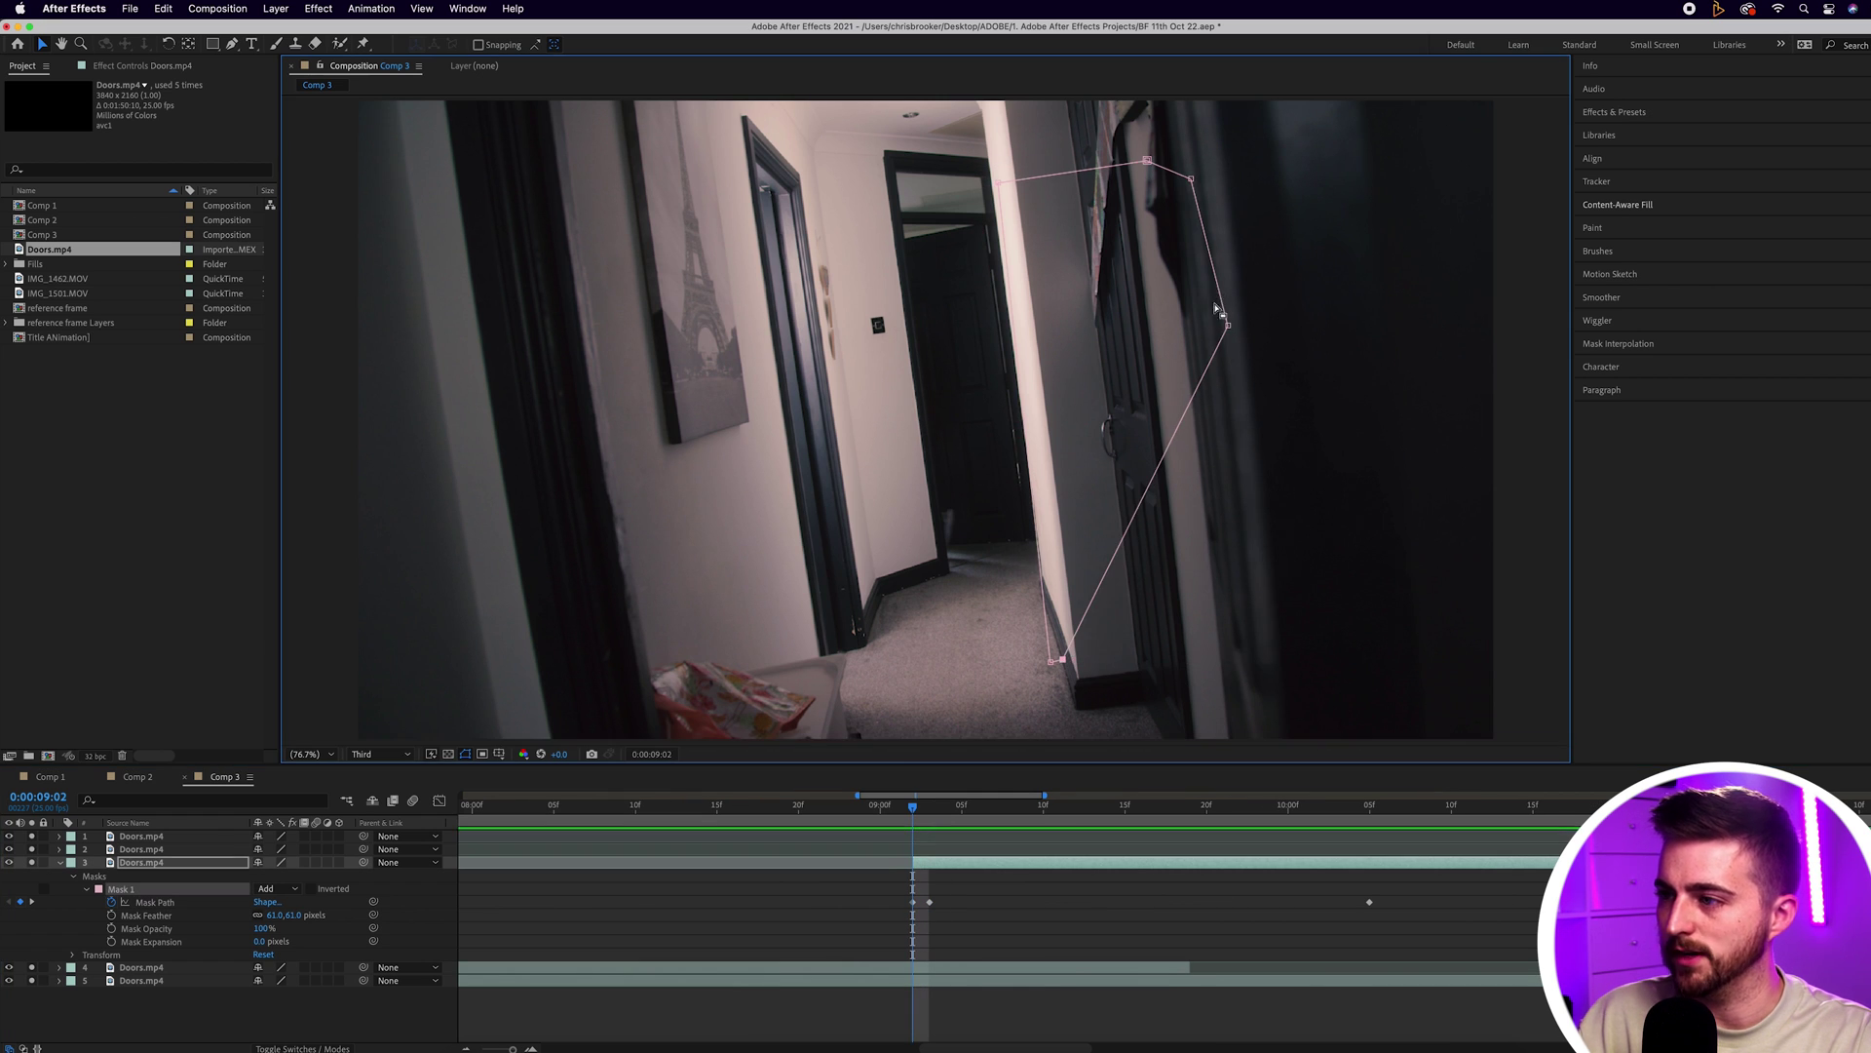
left_click_drag(1228, 327, 1059, 353)
left_click_drag(1191, 178, 1062, 219)
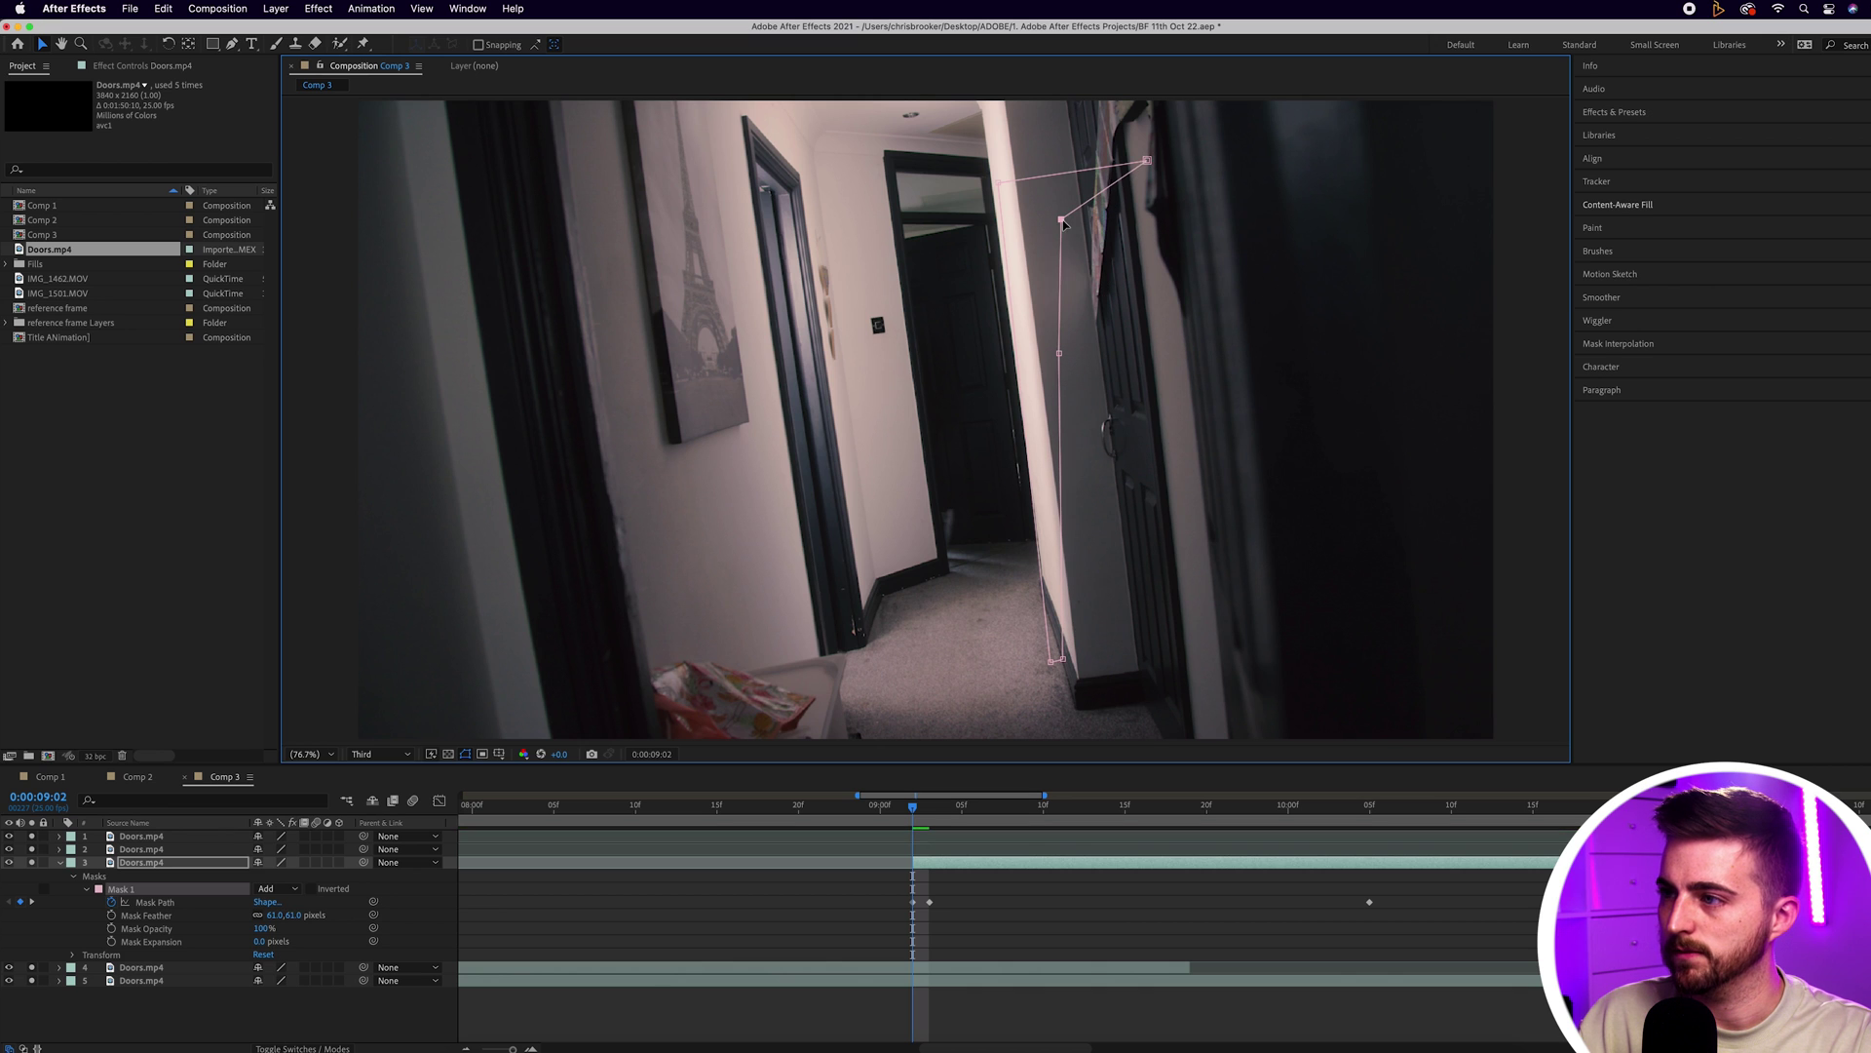
At 0:00:09:03, pull the mask's top point and all right-side points left to just beyond the white wall edge
left_click(928, 805)
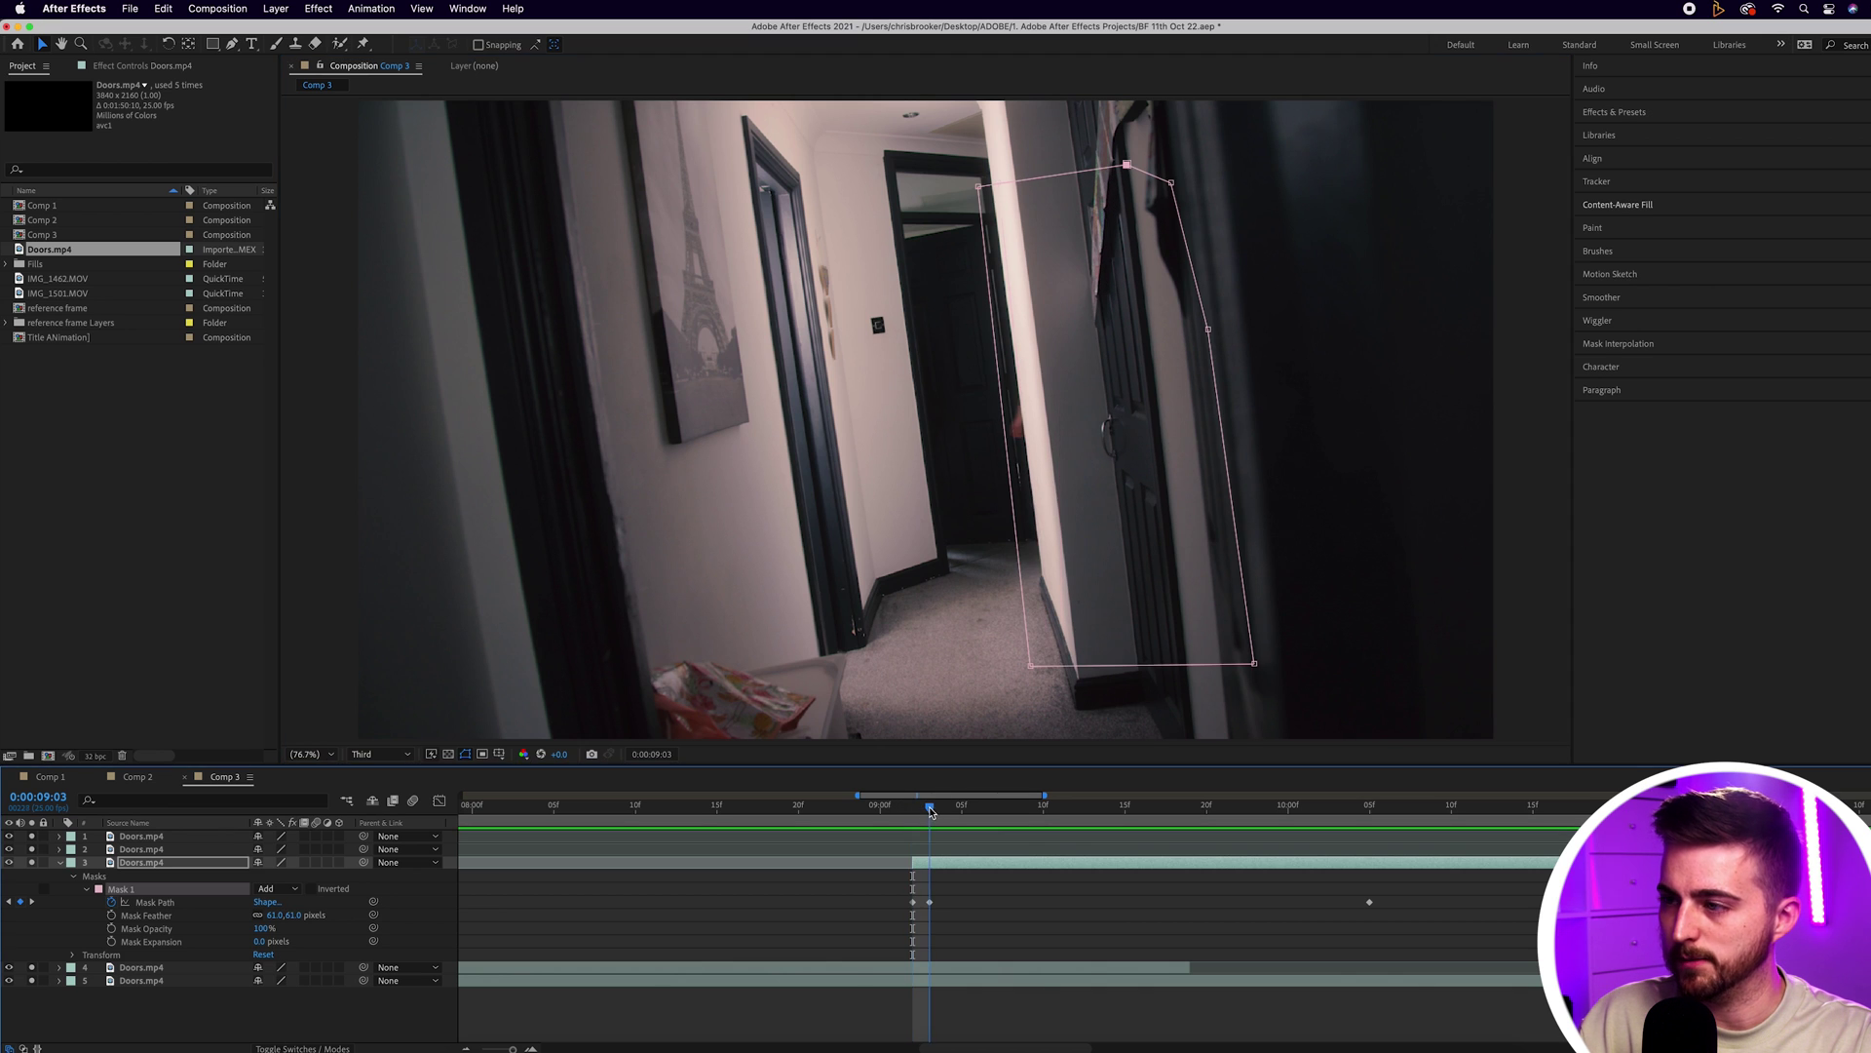
left_click_drag(1125, 162, 1022, 169)
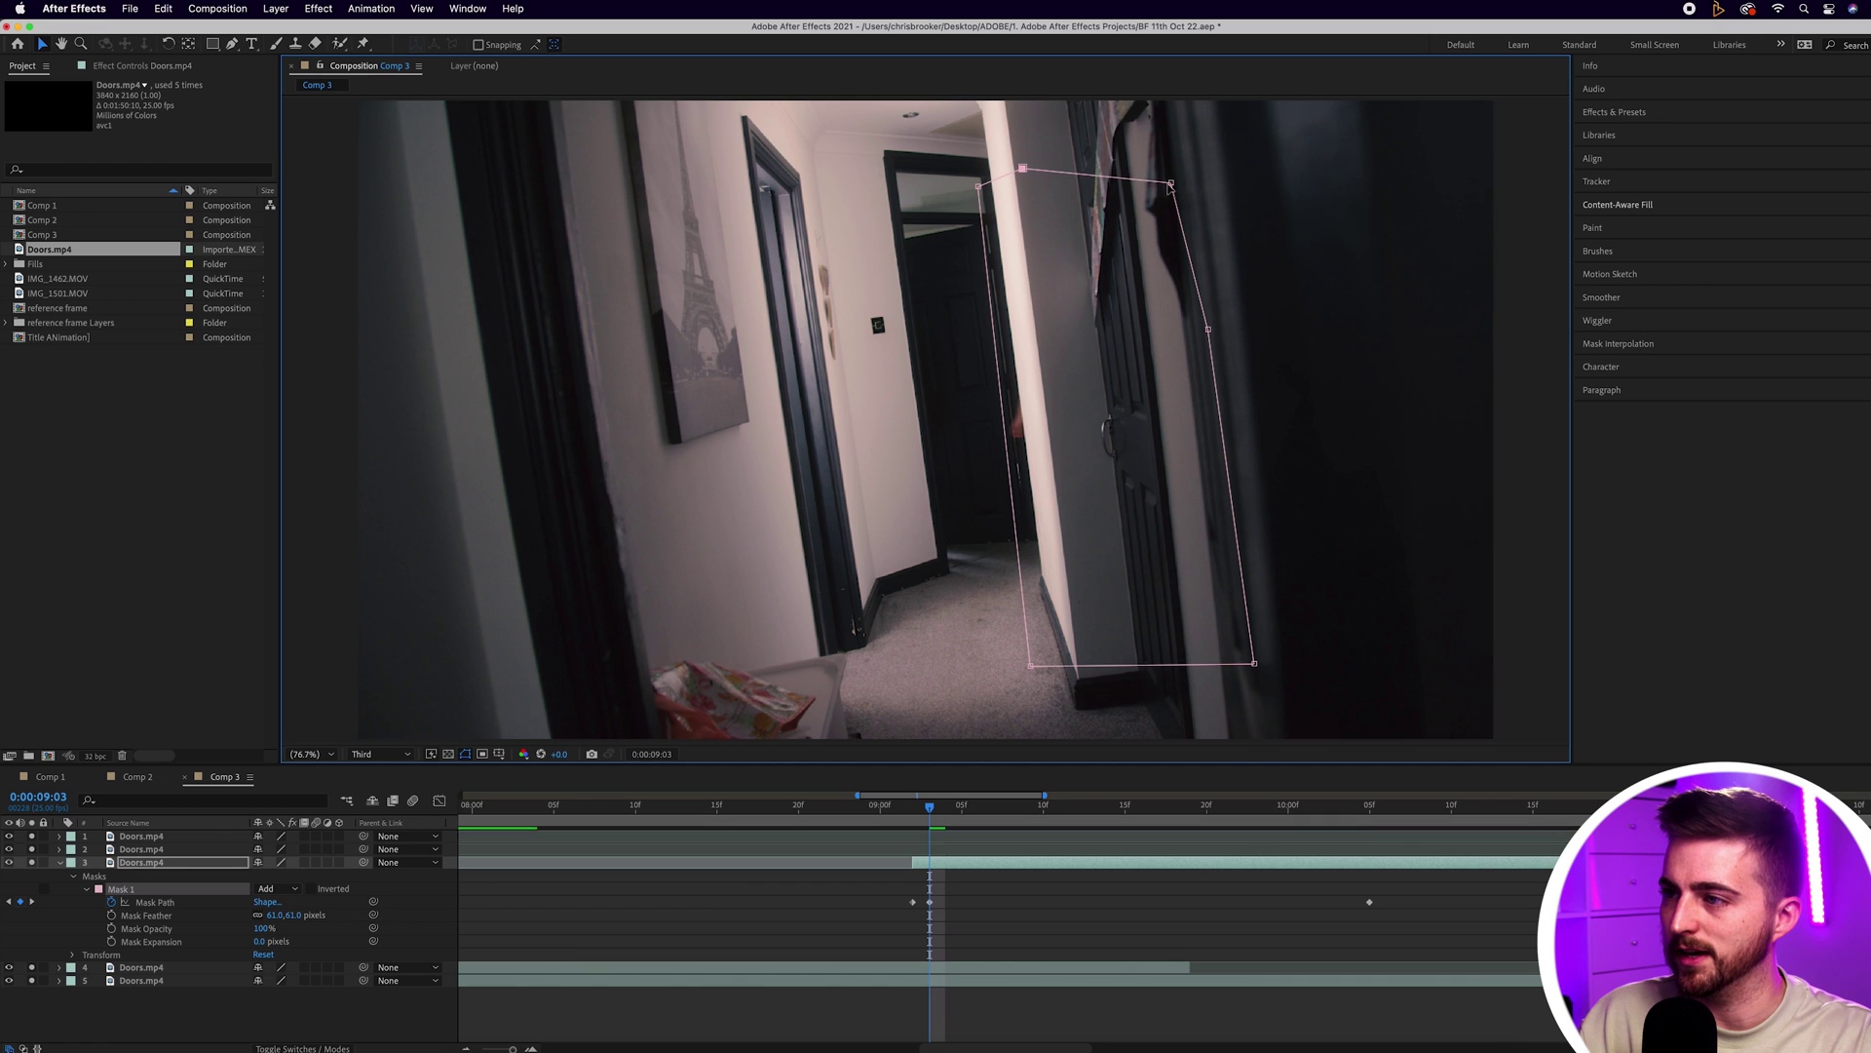
left_click_drag(1170, 182, 1059, 246)
left_click_drag(1209, 329, 1053, 422)
left_click_drag(1248, 666, 1091, 647)
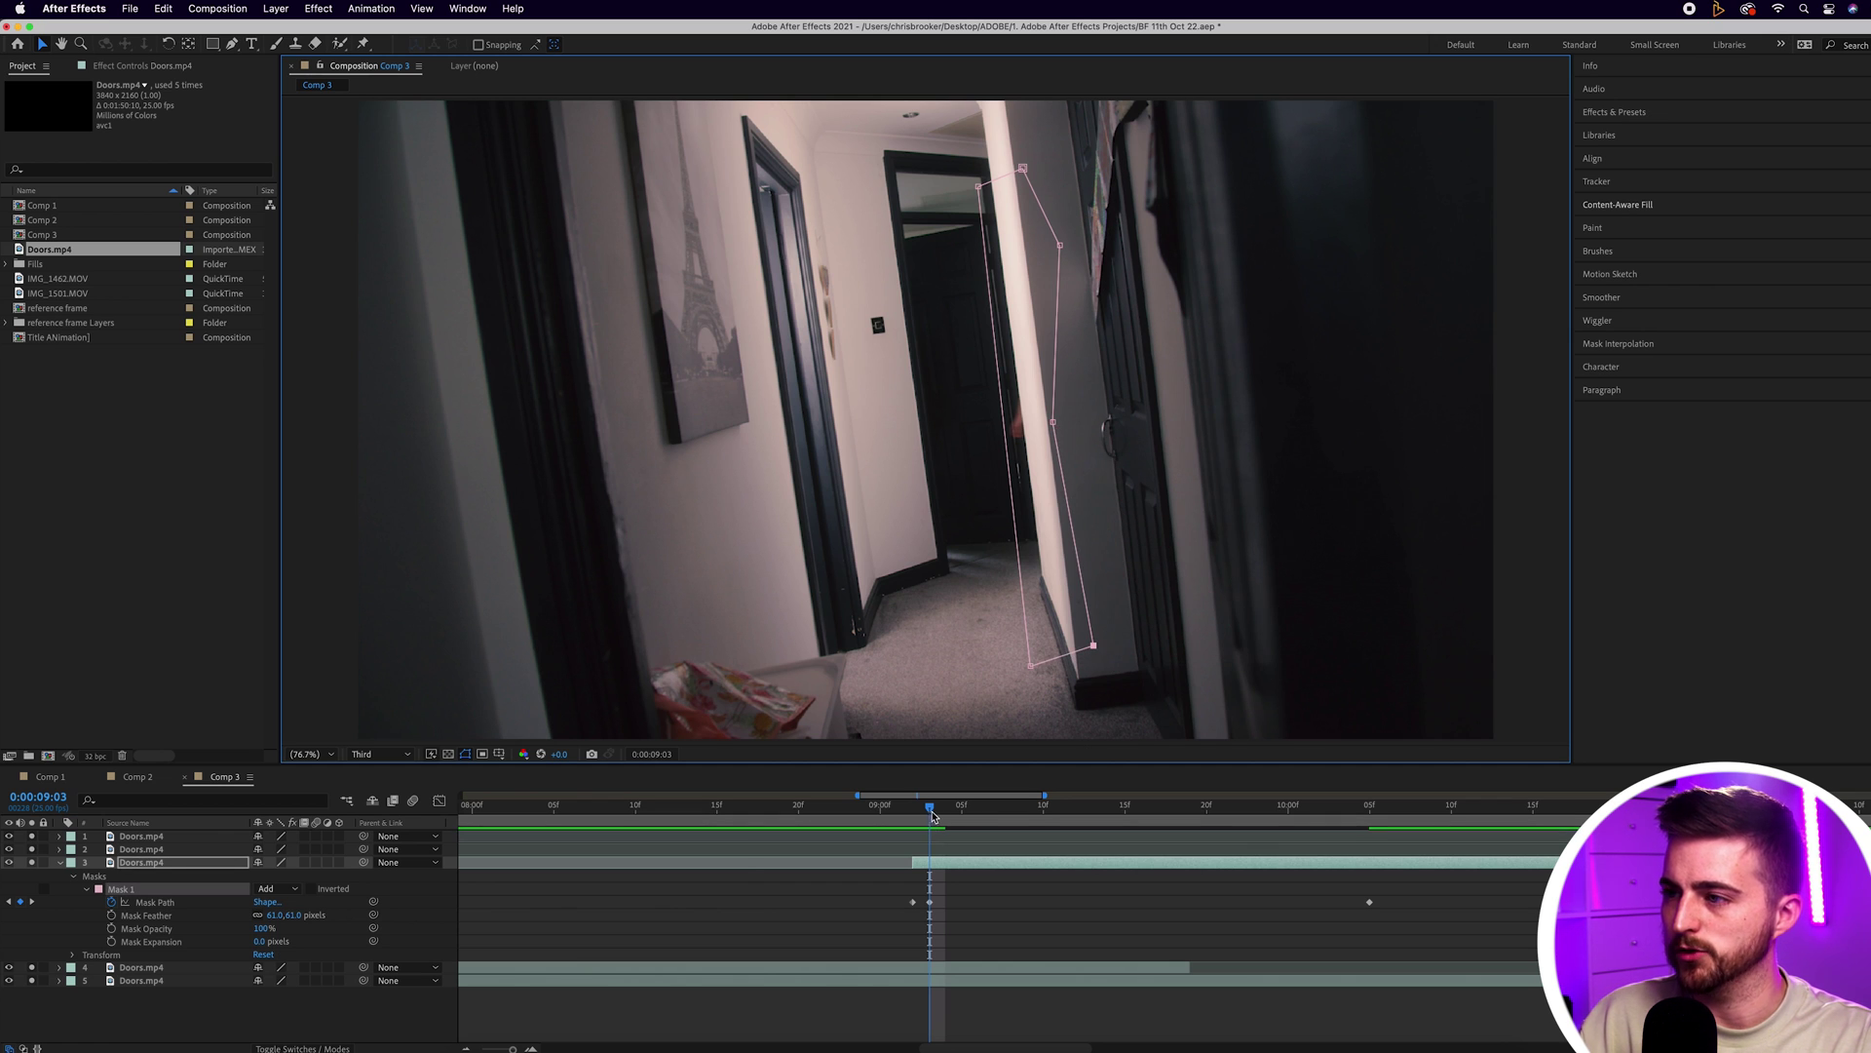
mouse_move(931, 817)
left_mouse_down()
mouse_move(1483, 807)
mouse_move(962, 808)
left_mouse_up()
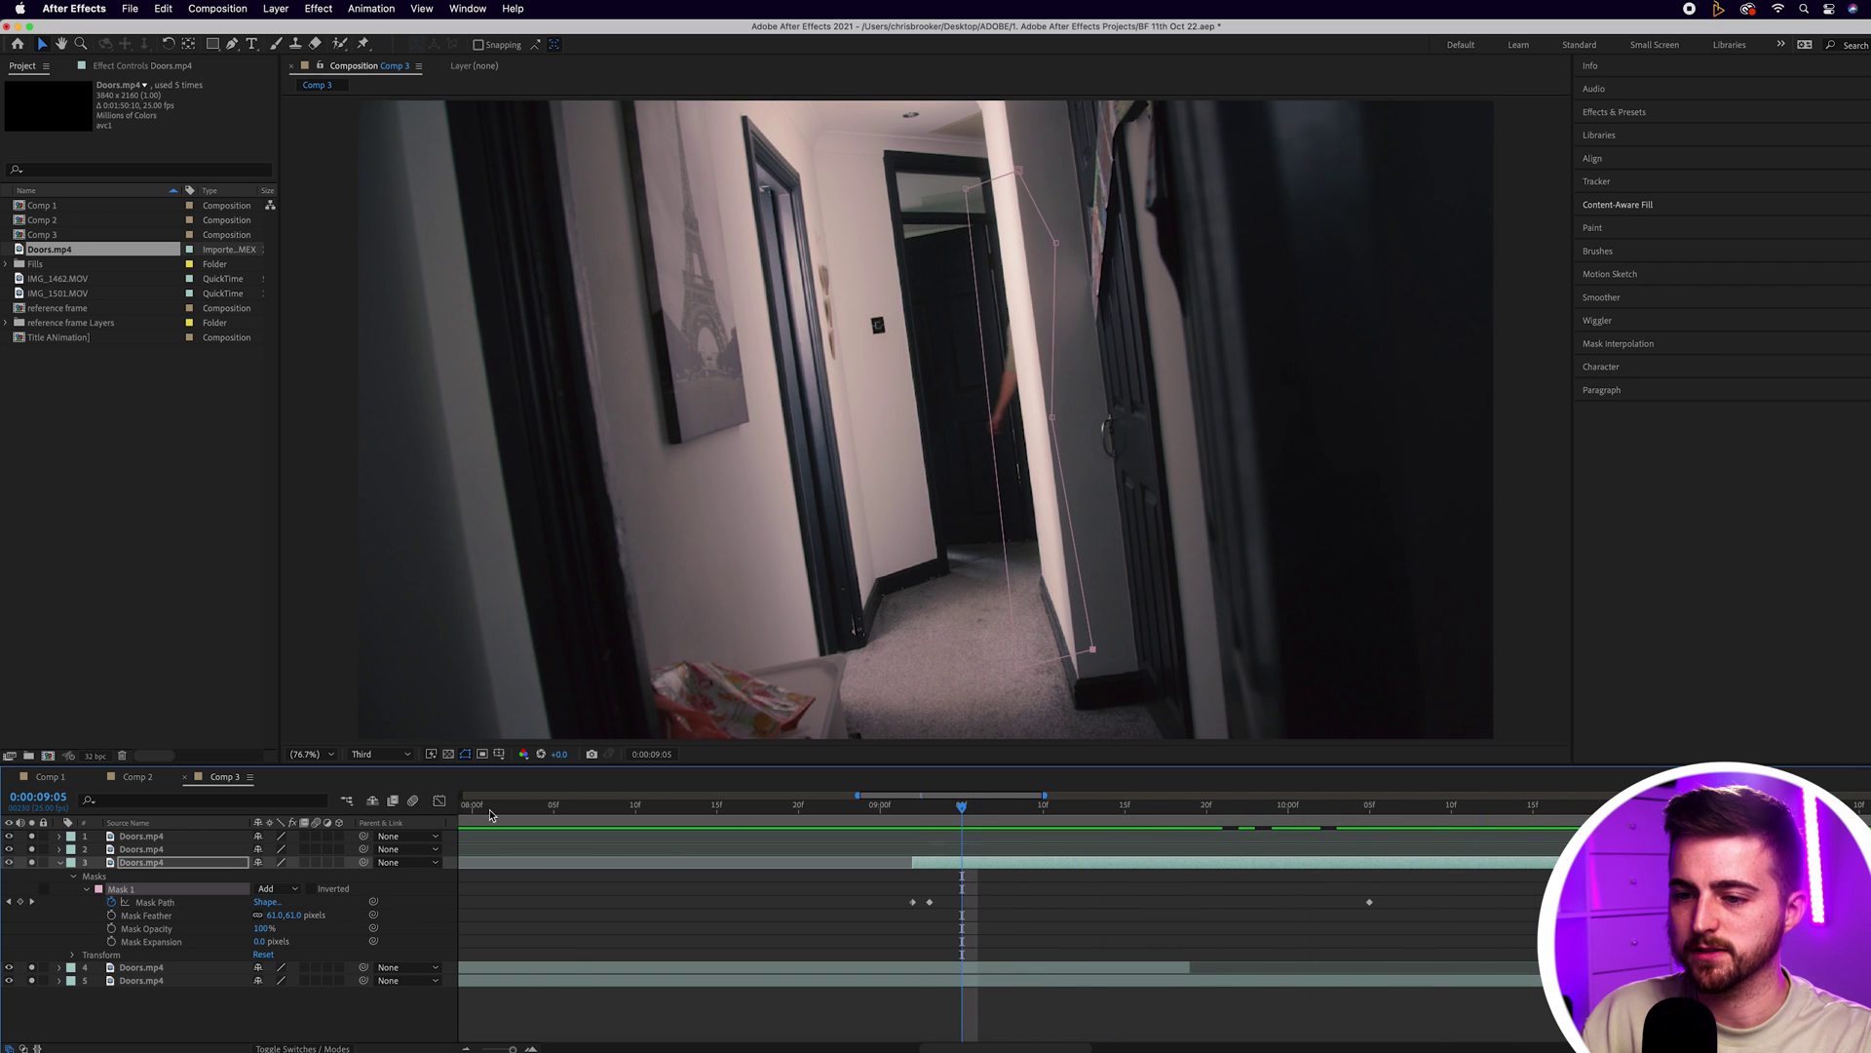
Deselect the layer and play the composition from 0:00:02:19 to check the man's entrance around 0:00:09:09
left_click(309, 754)
left_click(312, 769)
left_click(1015, 940)
key("=")
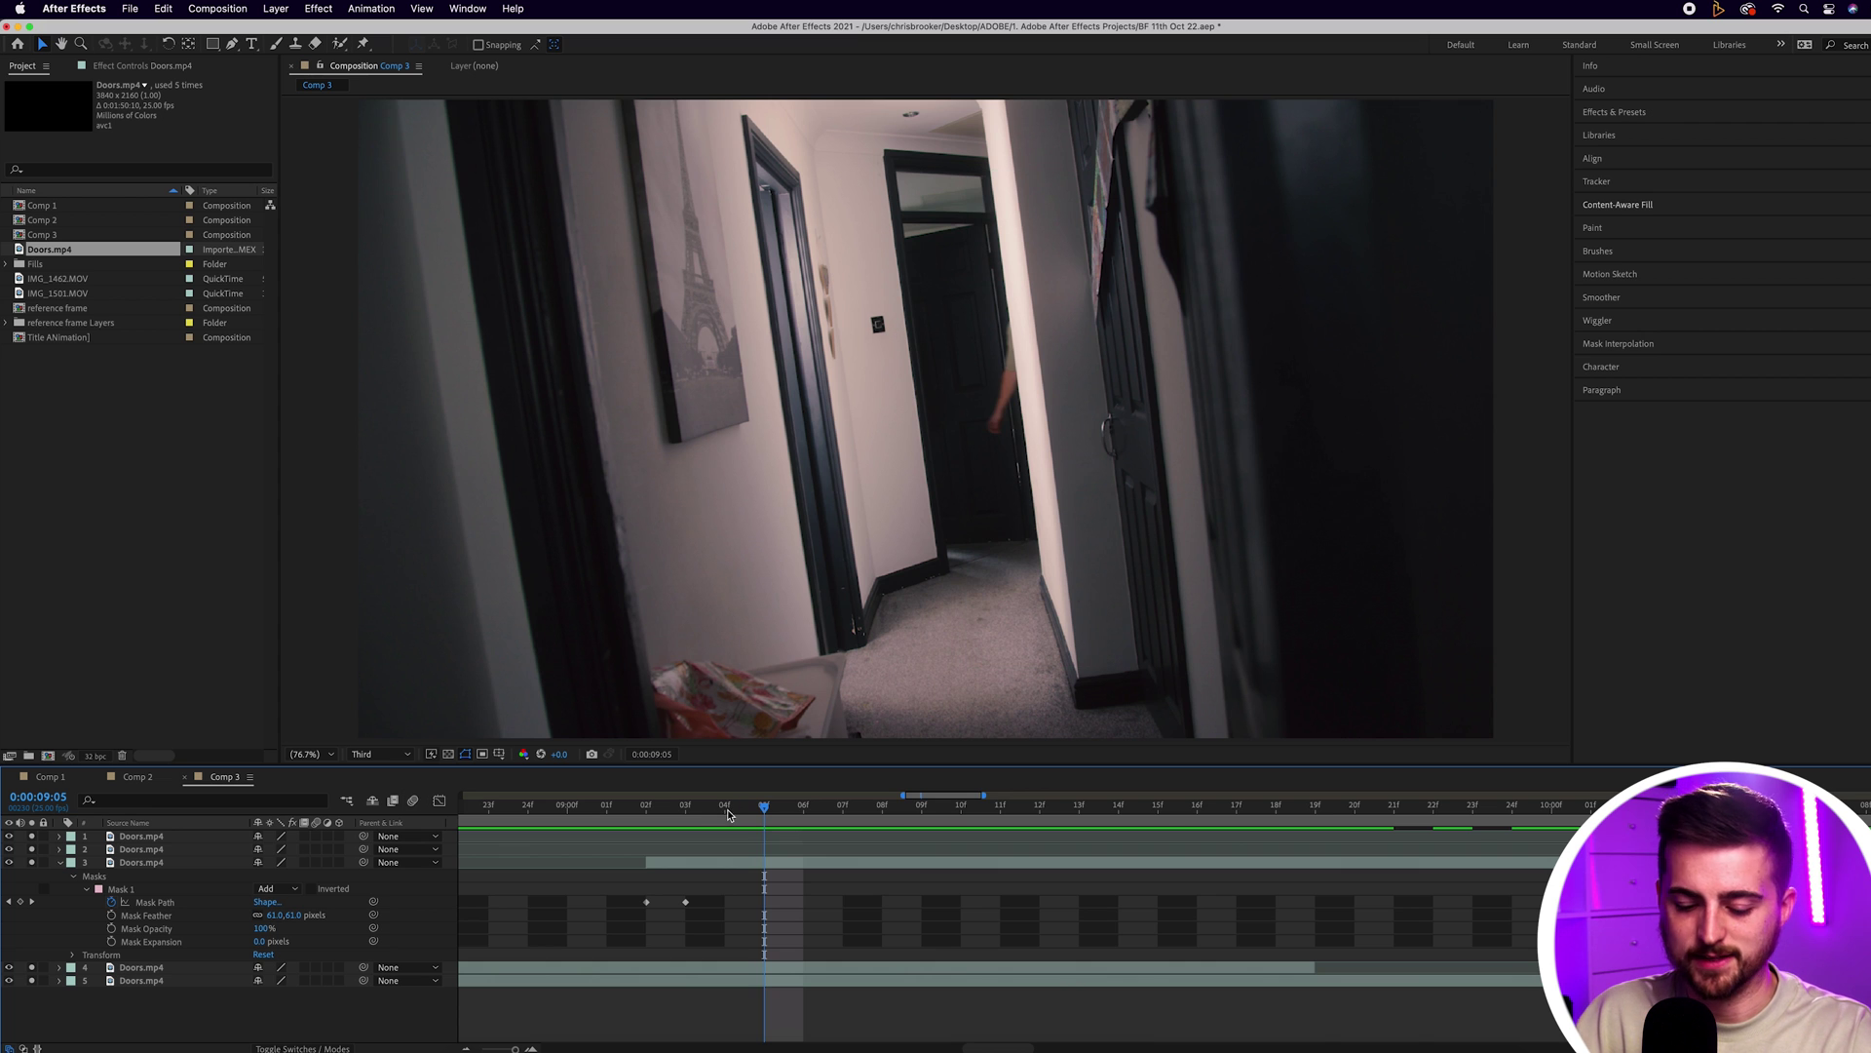
left_click(698, 811)
key("-")
key("-")
key("-")
key("-")
left_click_drag(693, 811, 509, 809)
key("space")
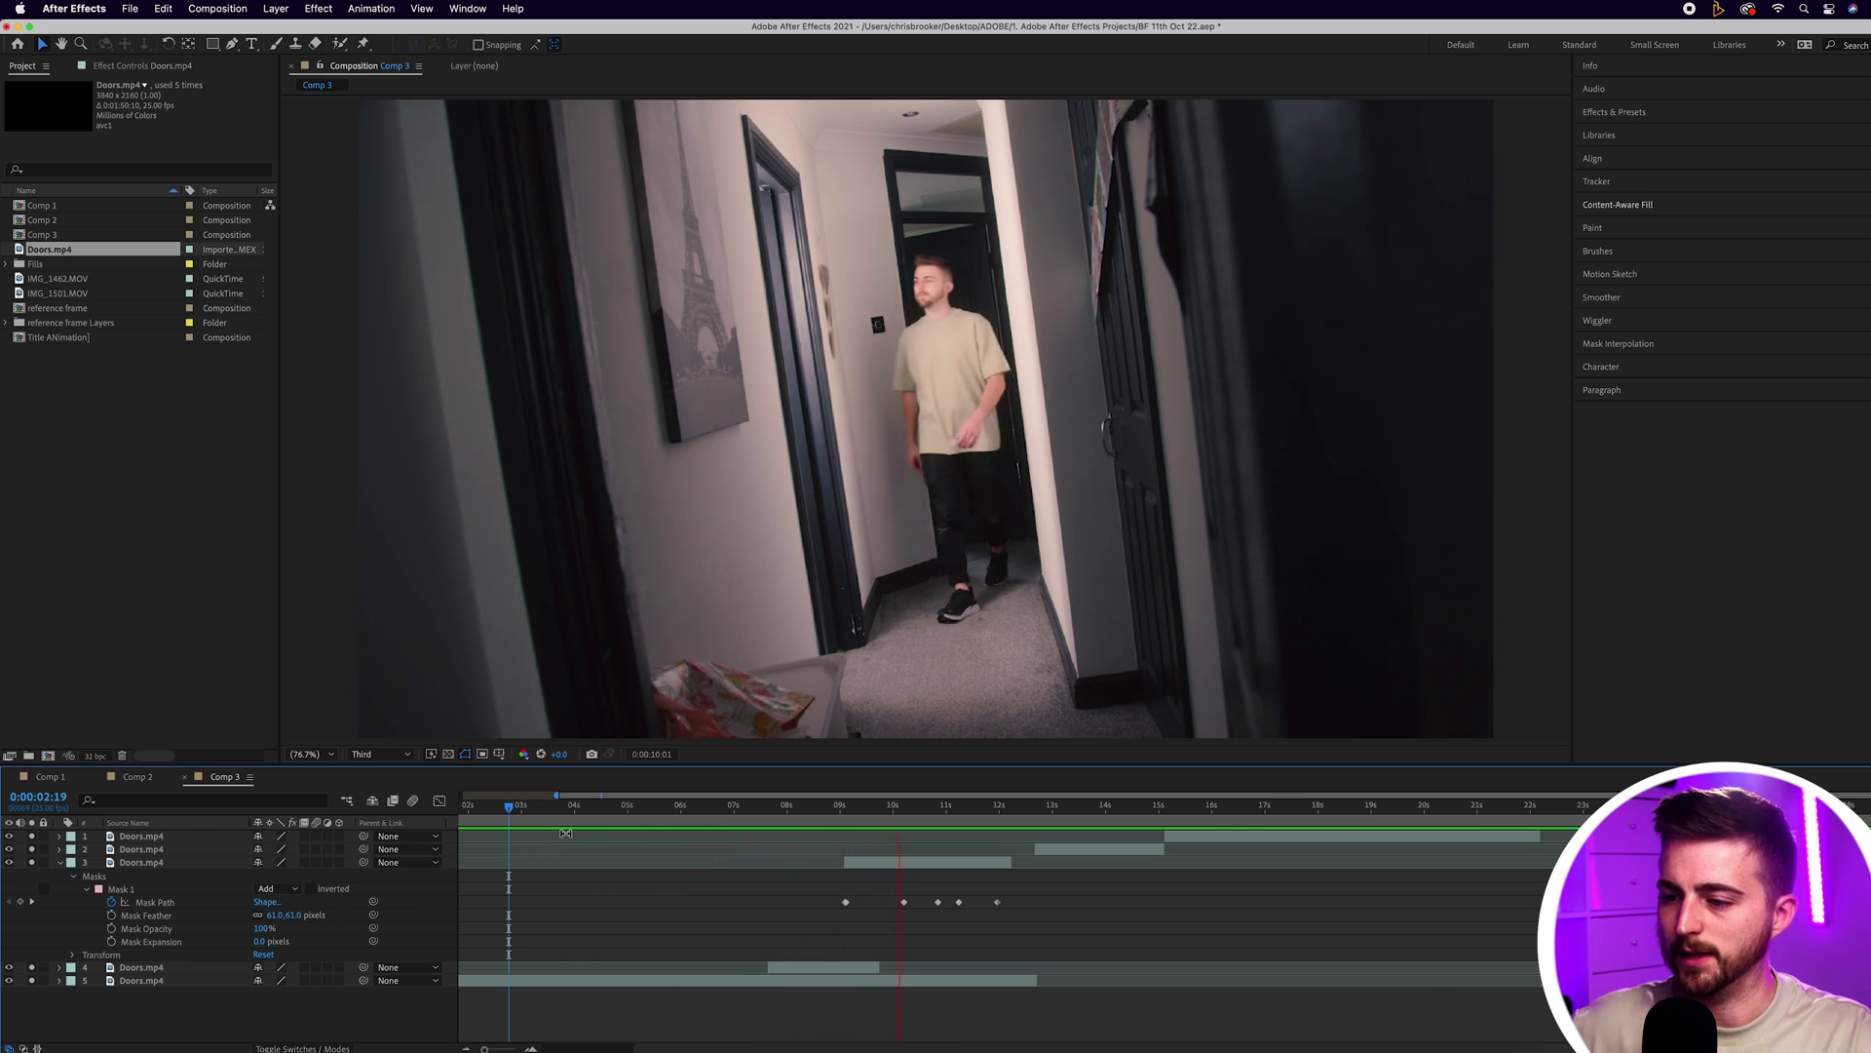
key("space")
left_click_drag(895, 810, 859, 814)
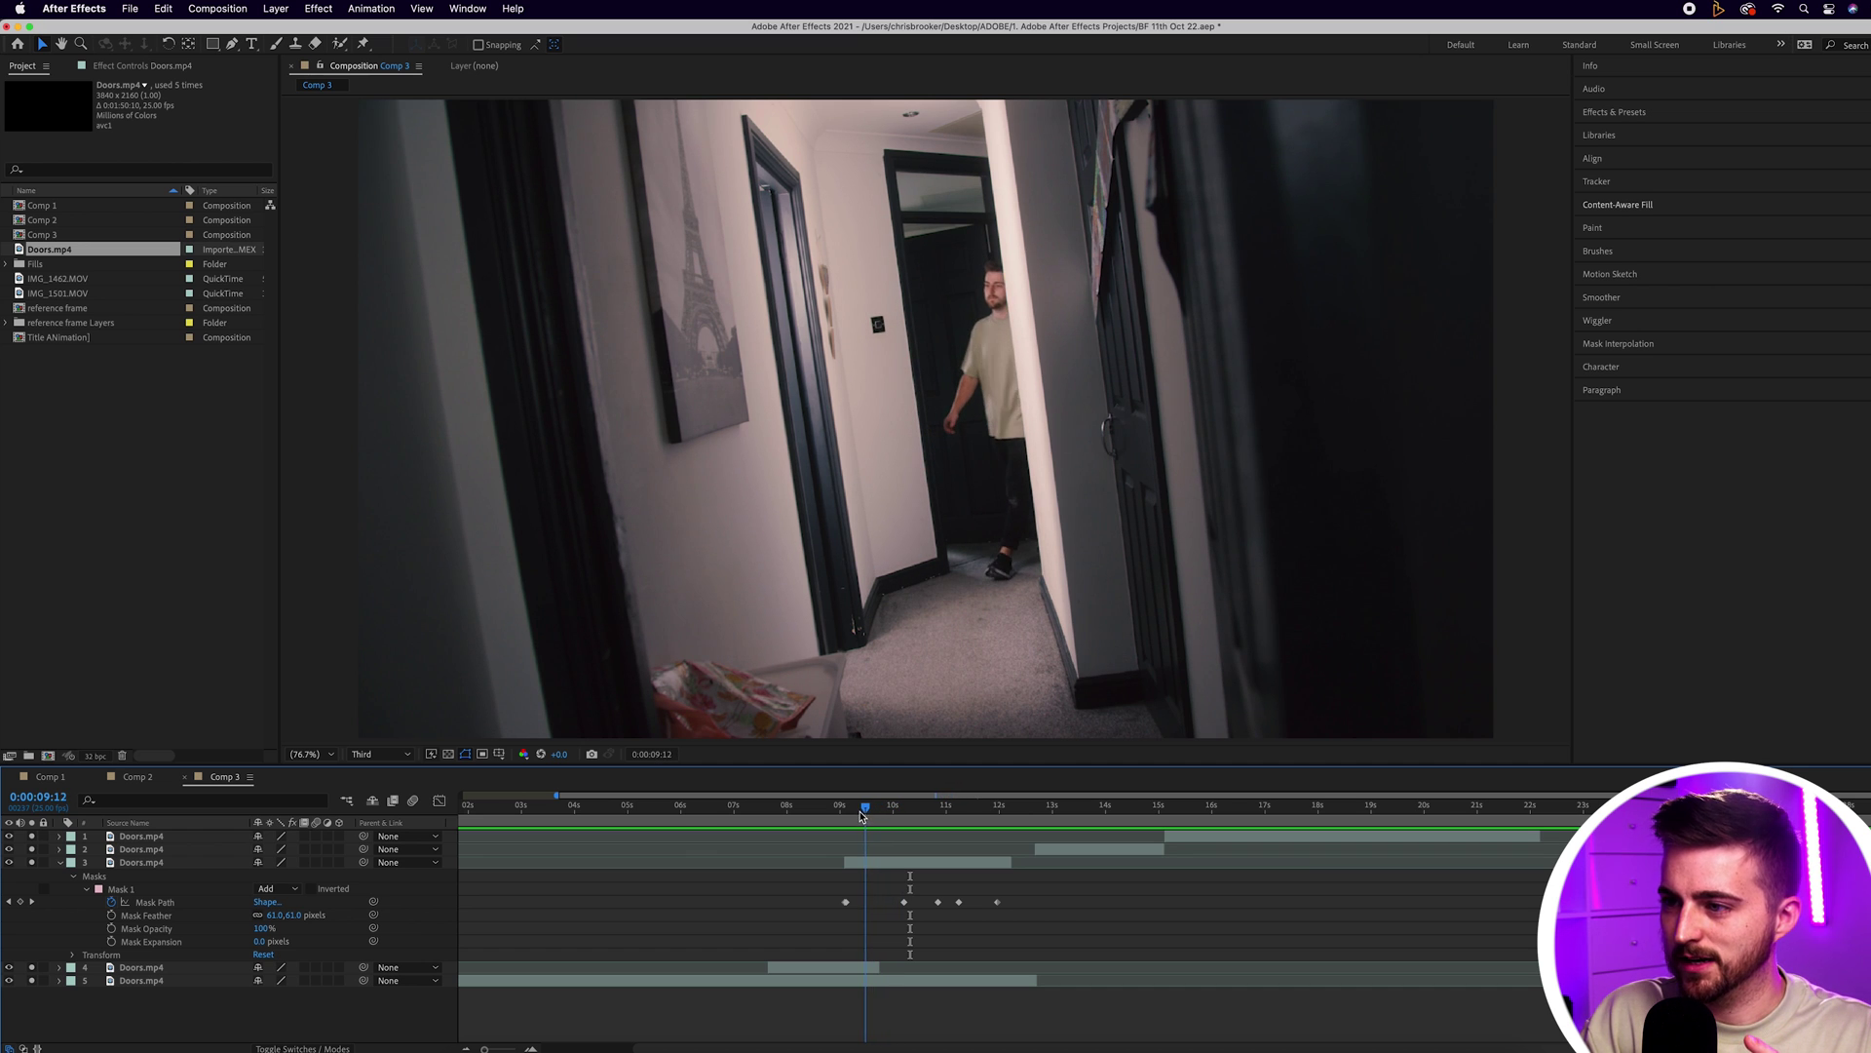
At 0:00:09:09, add a point on the mask's left edge by the man's hand and pull it left to clear the hand
scroll(1007, 443, "up", 3)
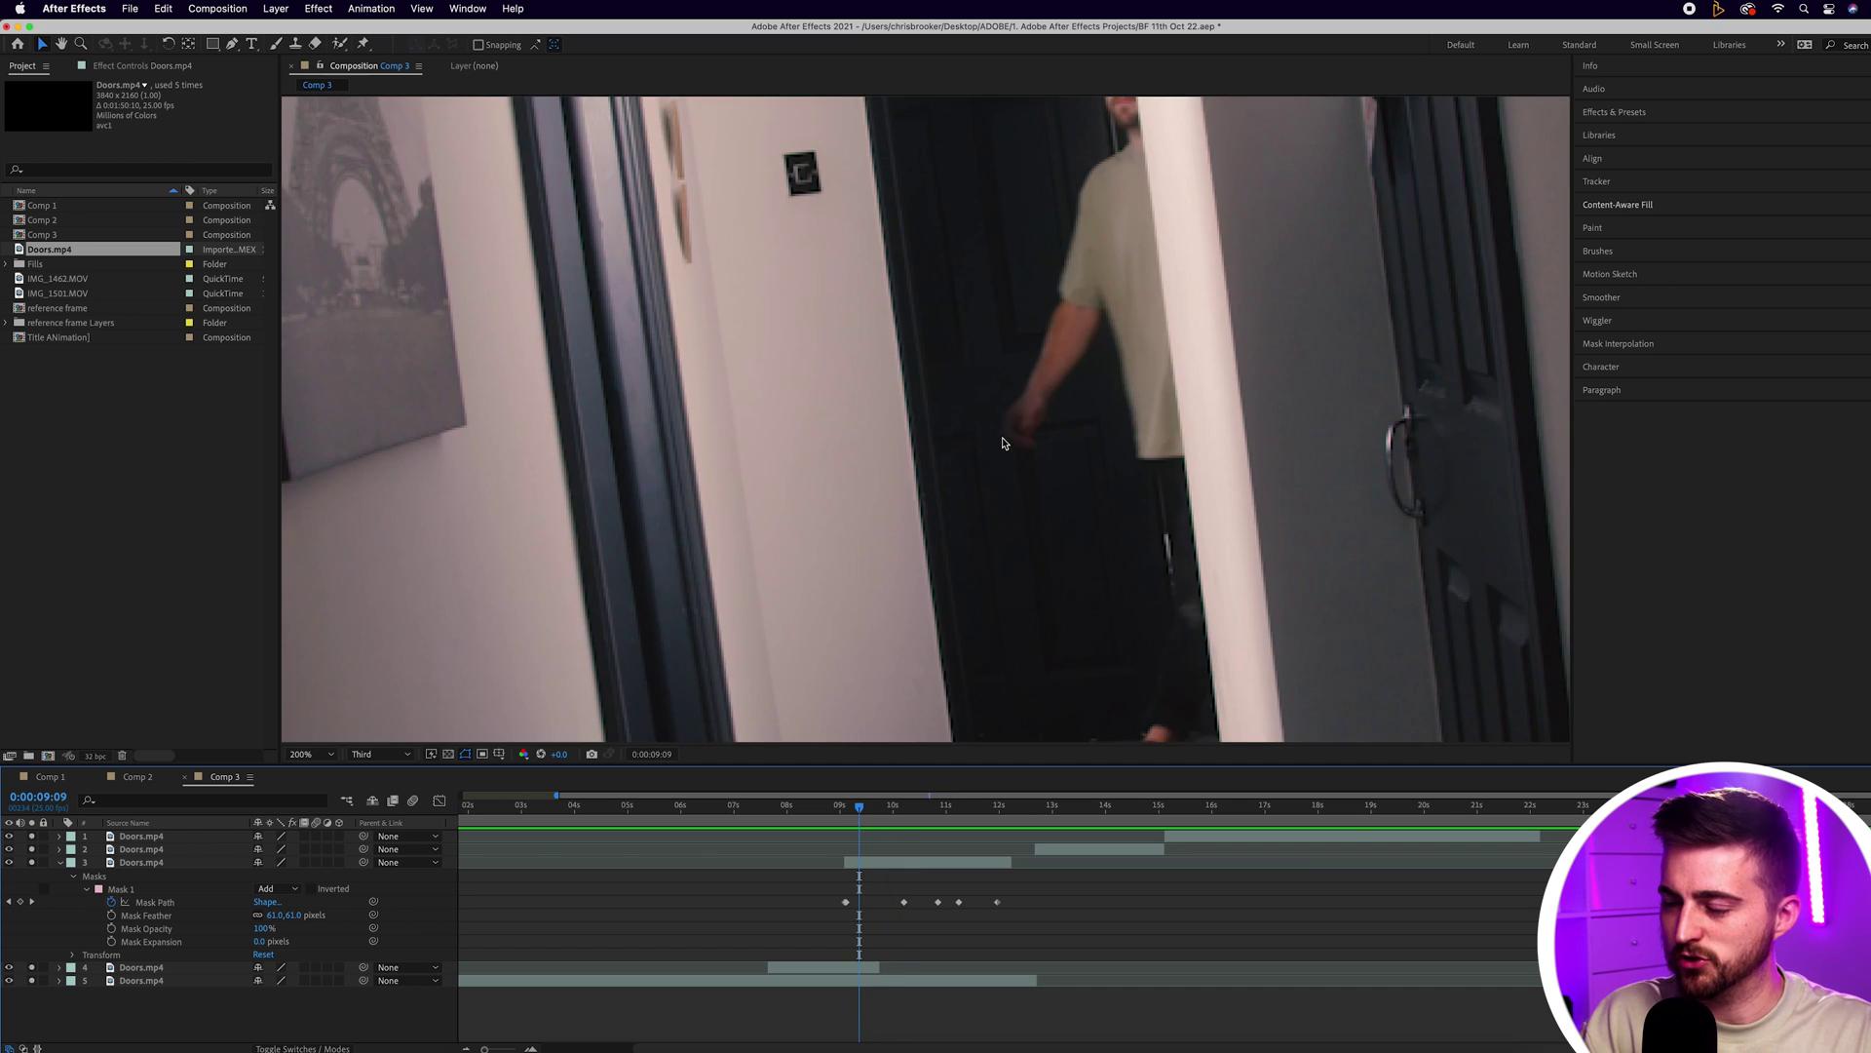
left_click(846, 903)
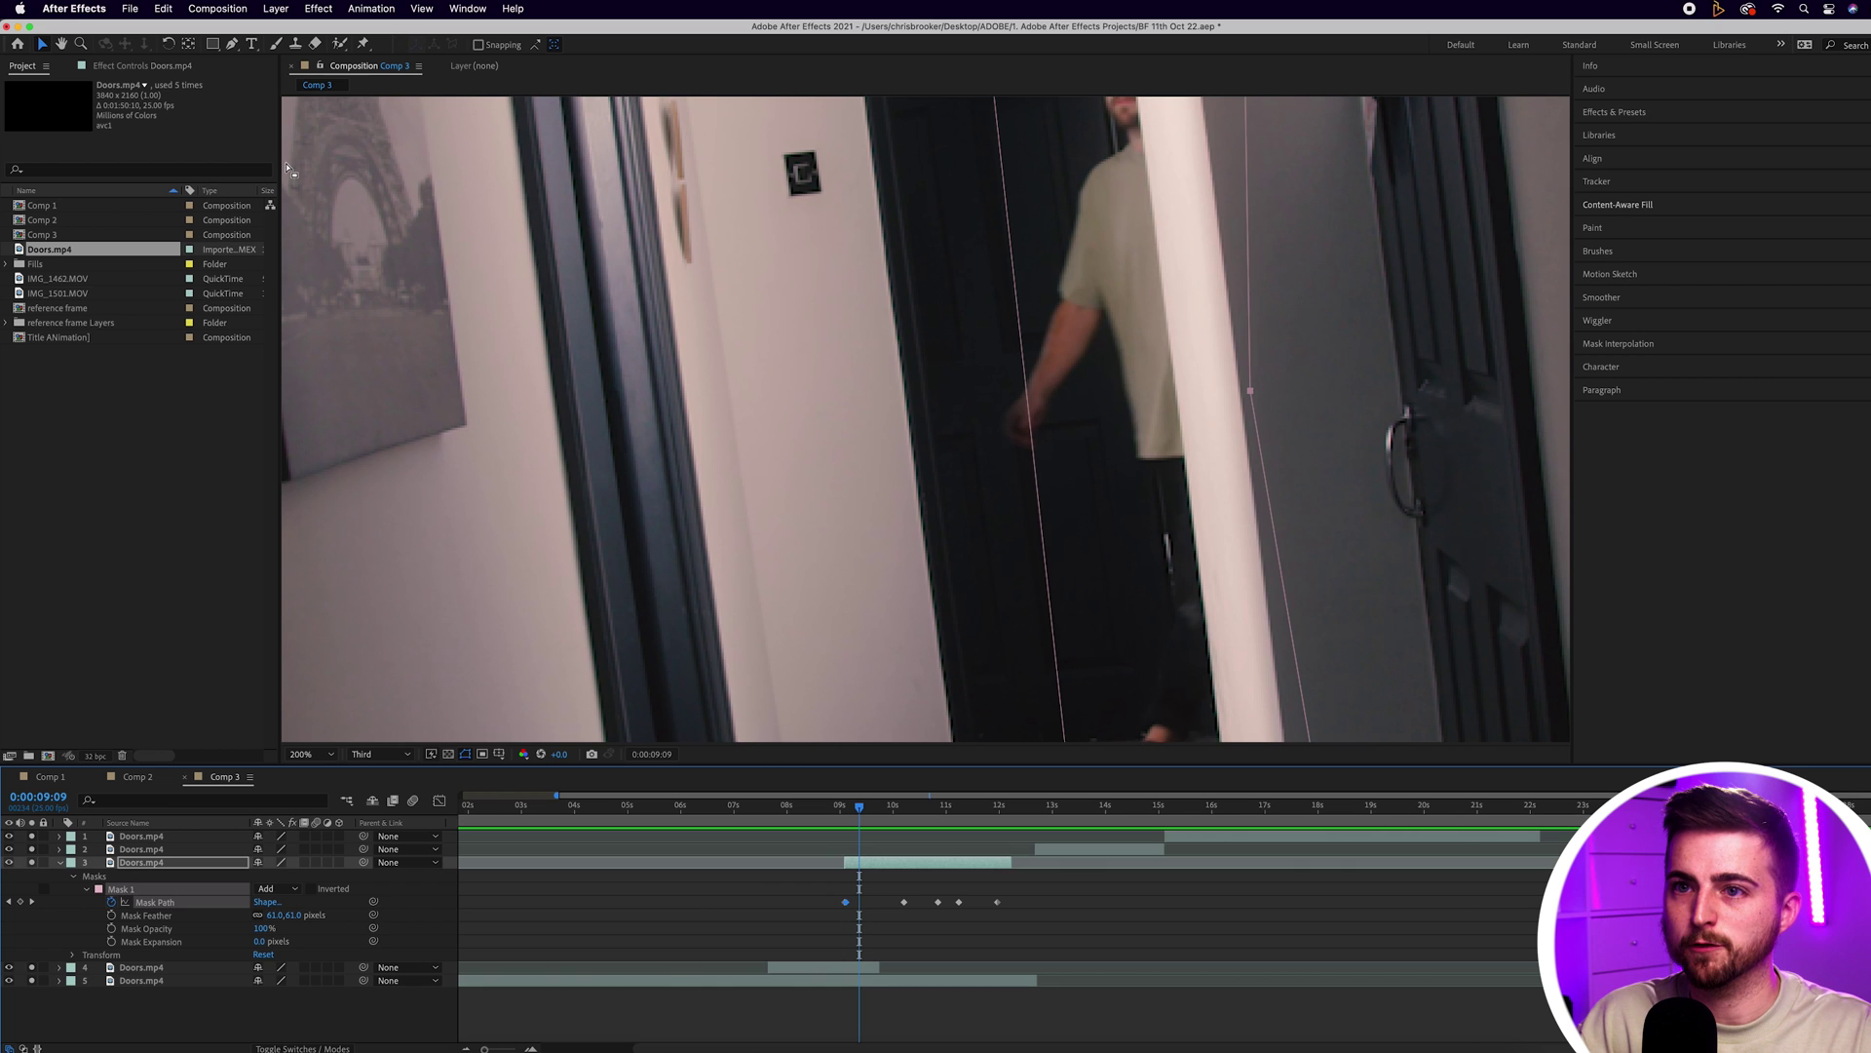
left_click(232, 45)
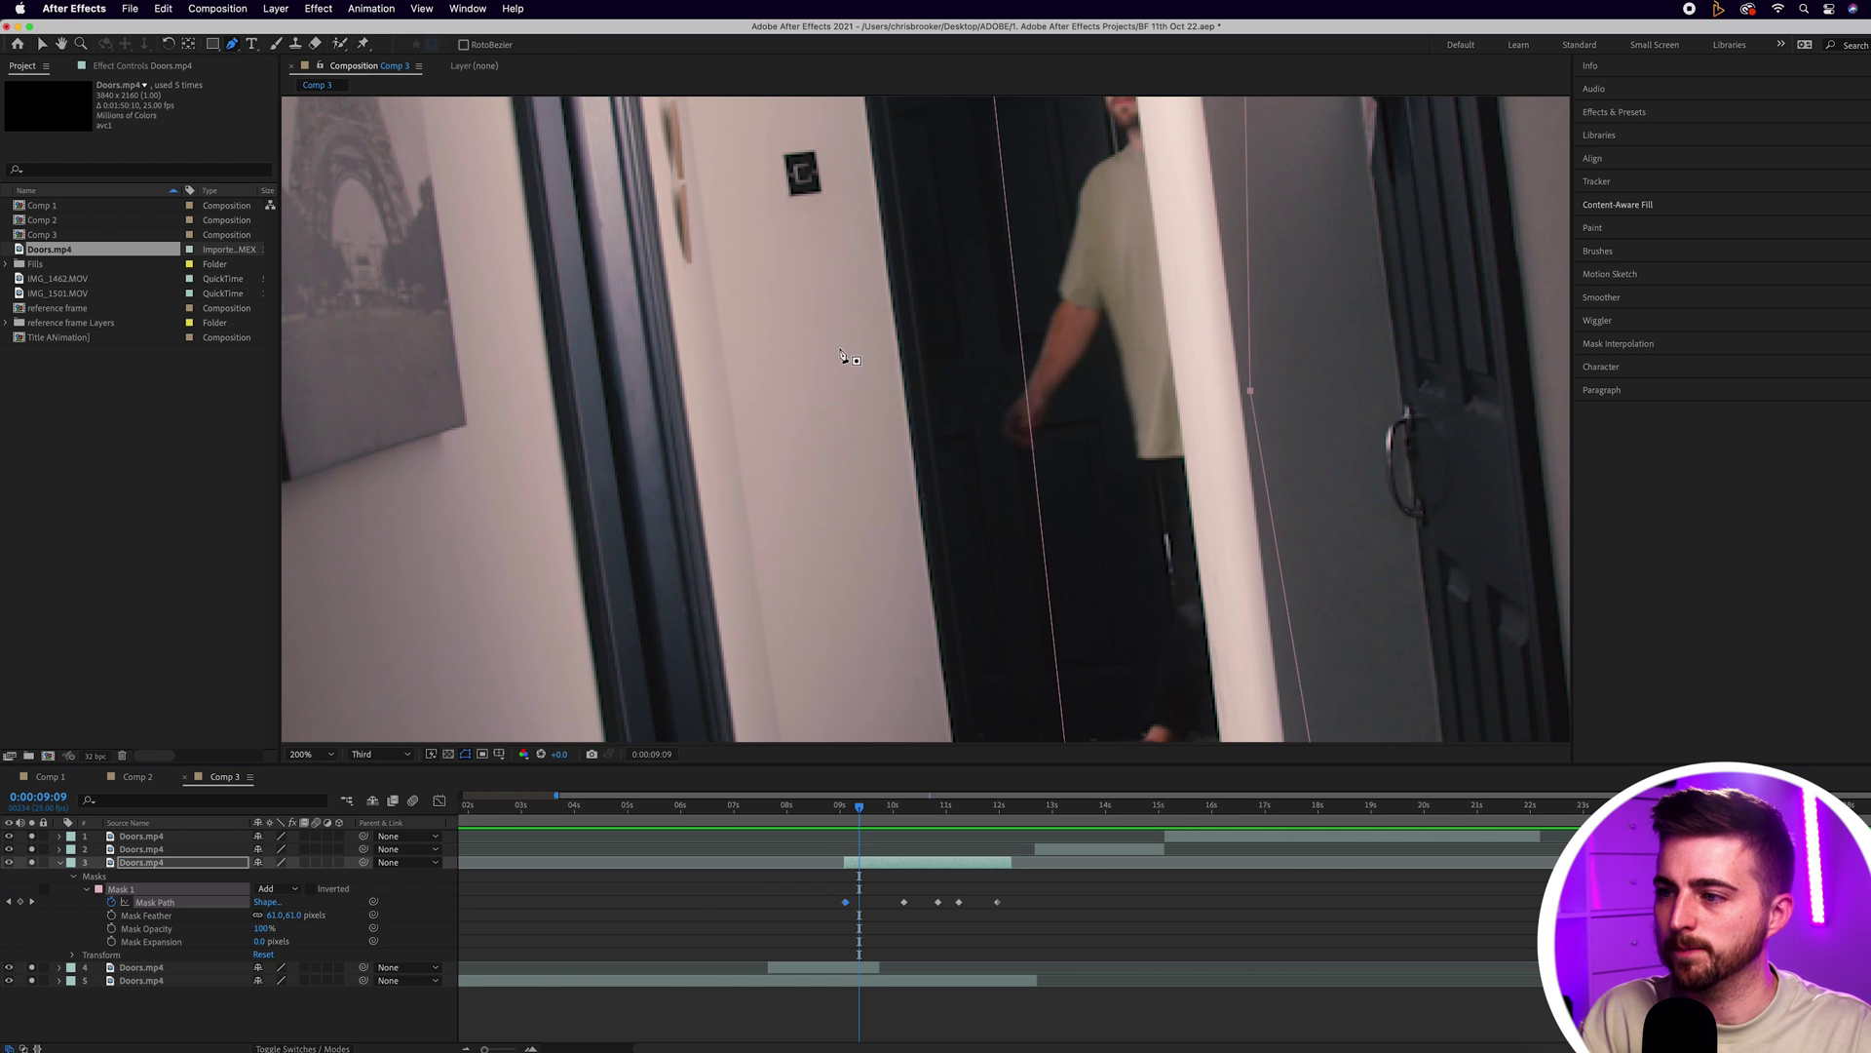
left_click(1030, 414)
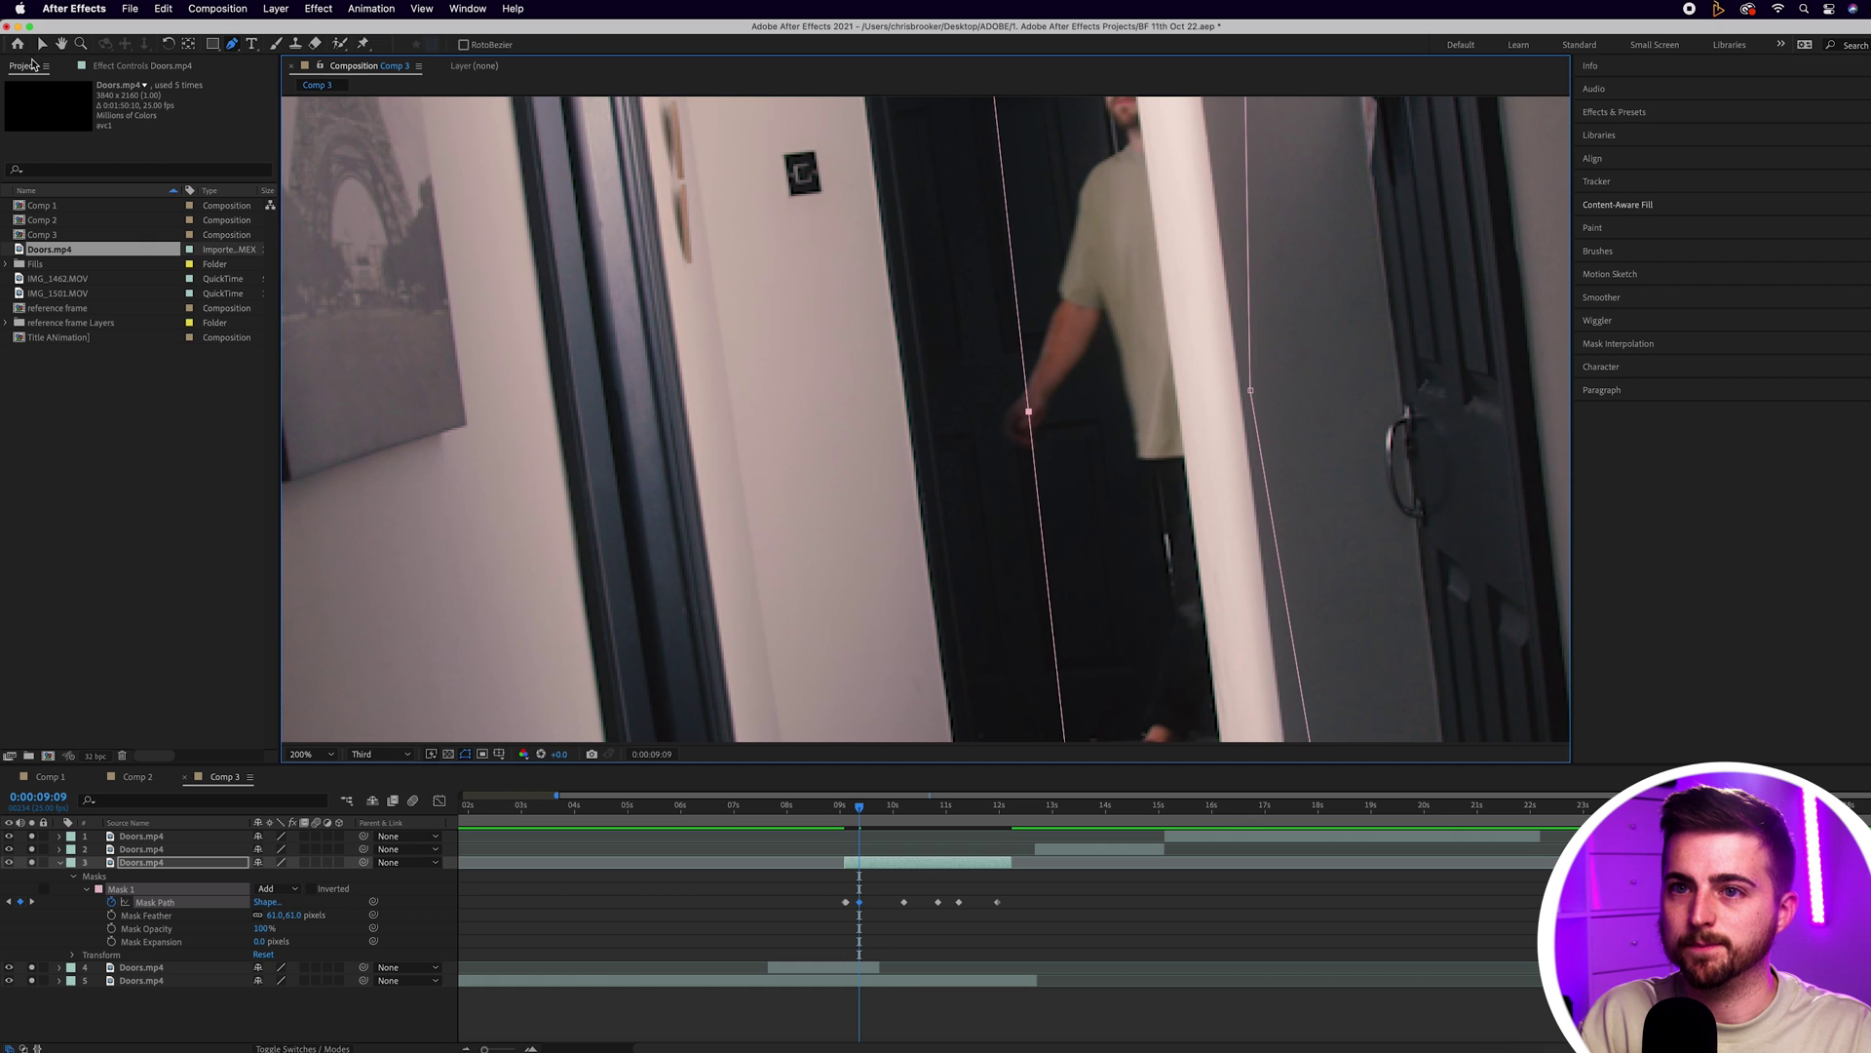
left_click(42, 45)
left_click_drag(1031, 414, 980, 426)
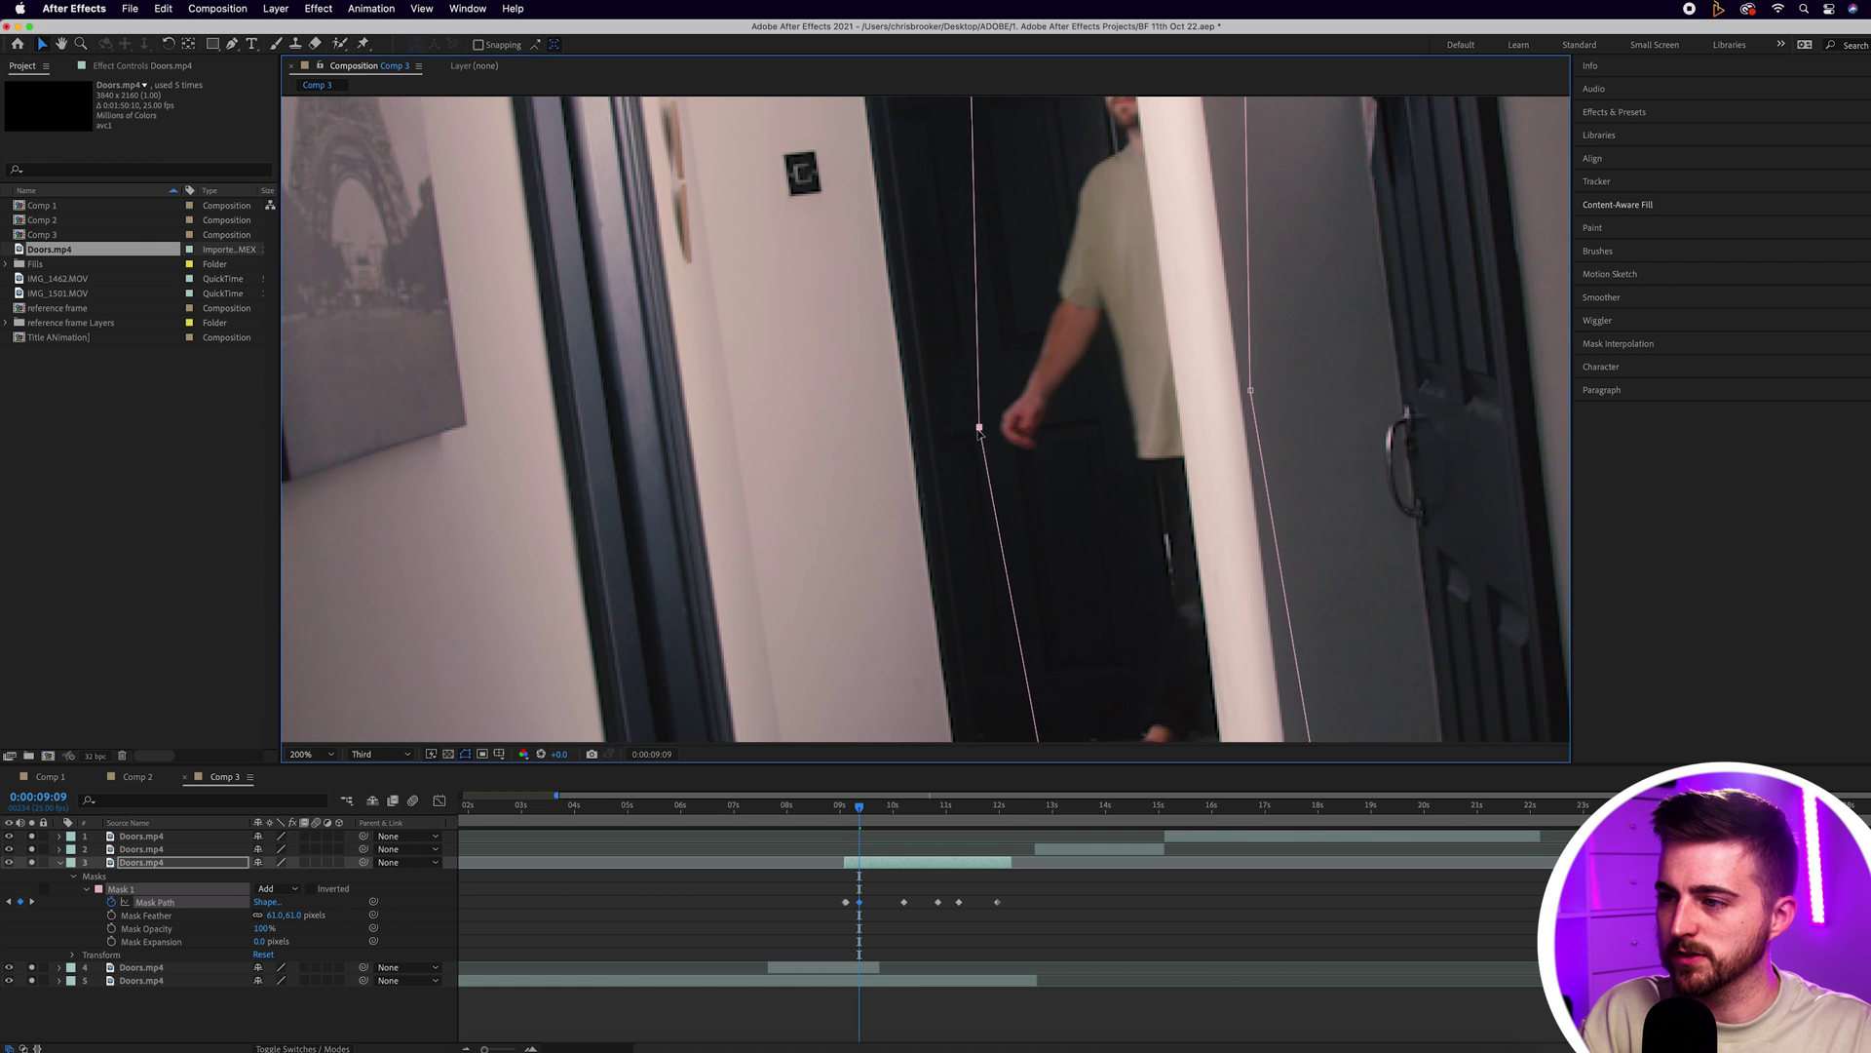
key("shift+slash")
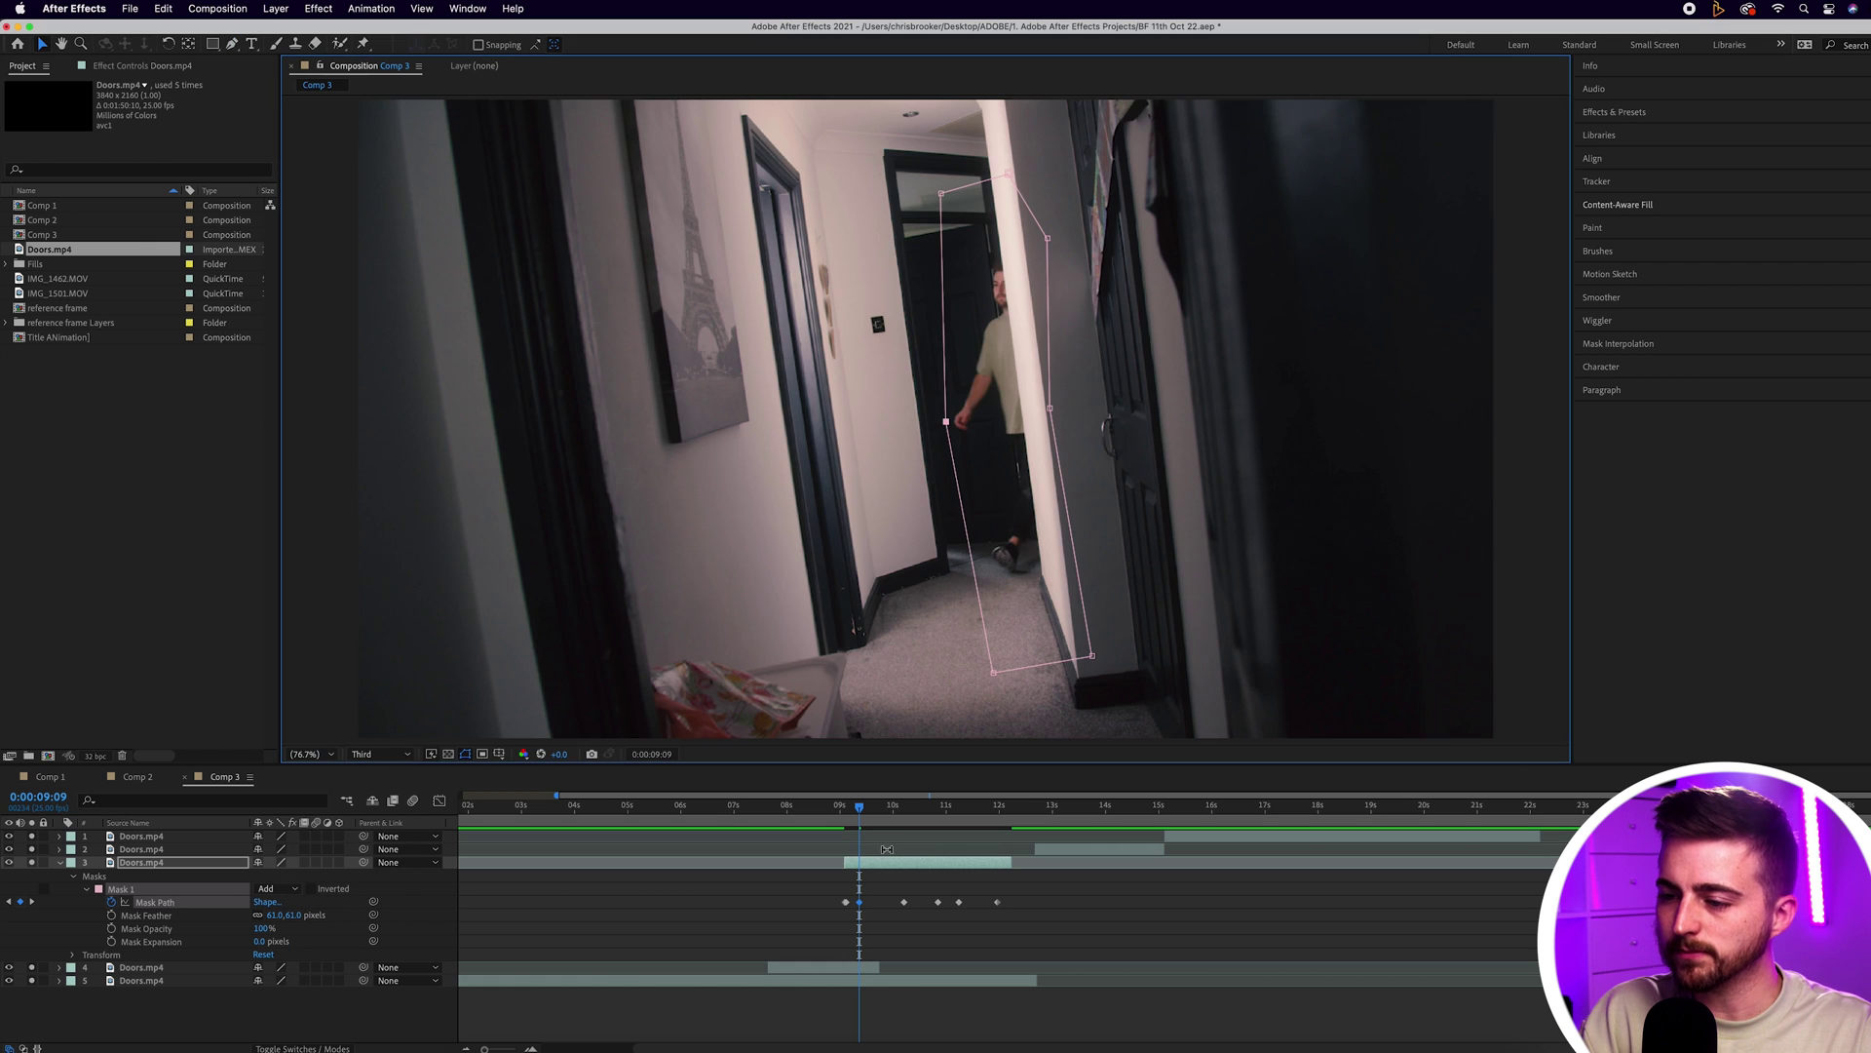
Preview the corrected mask from 0:00:09:00 and 0:00:08:02, and check the man's exit at 0:00:11:14
left_click(839, 807)
key("space")
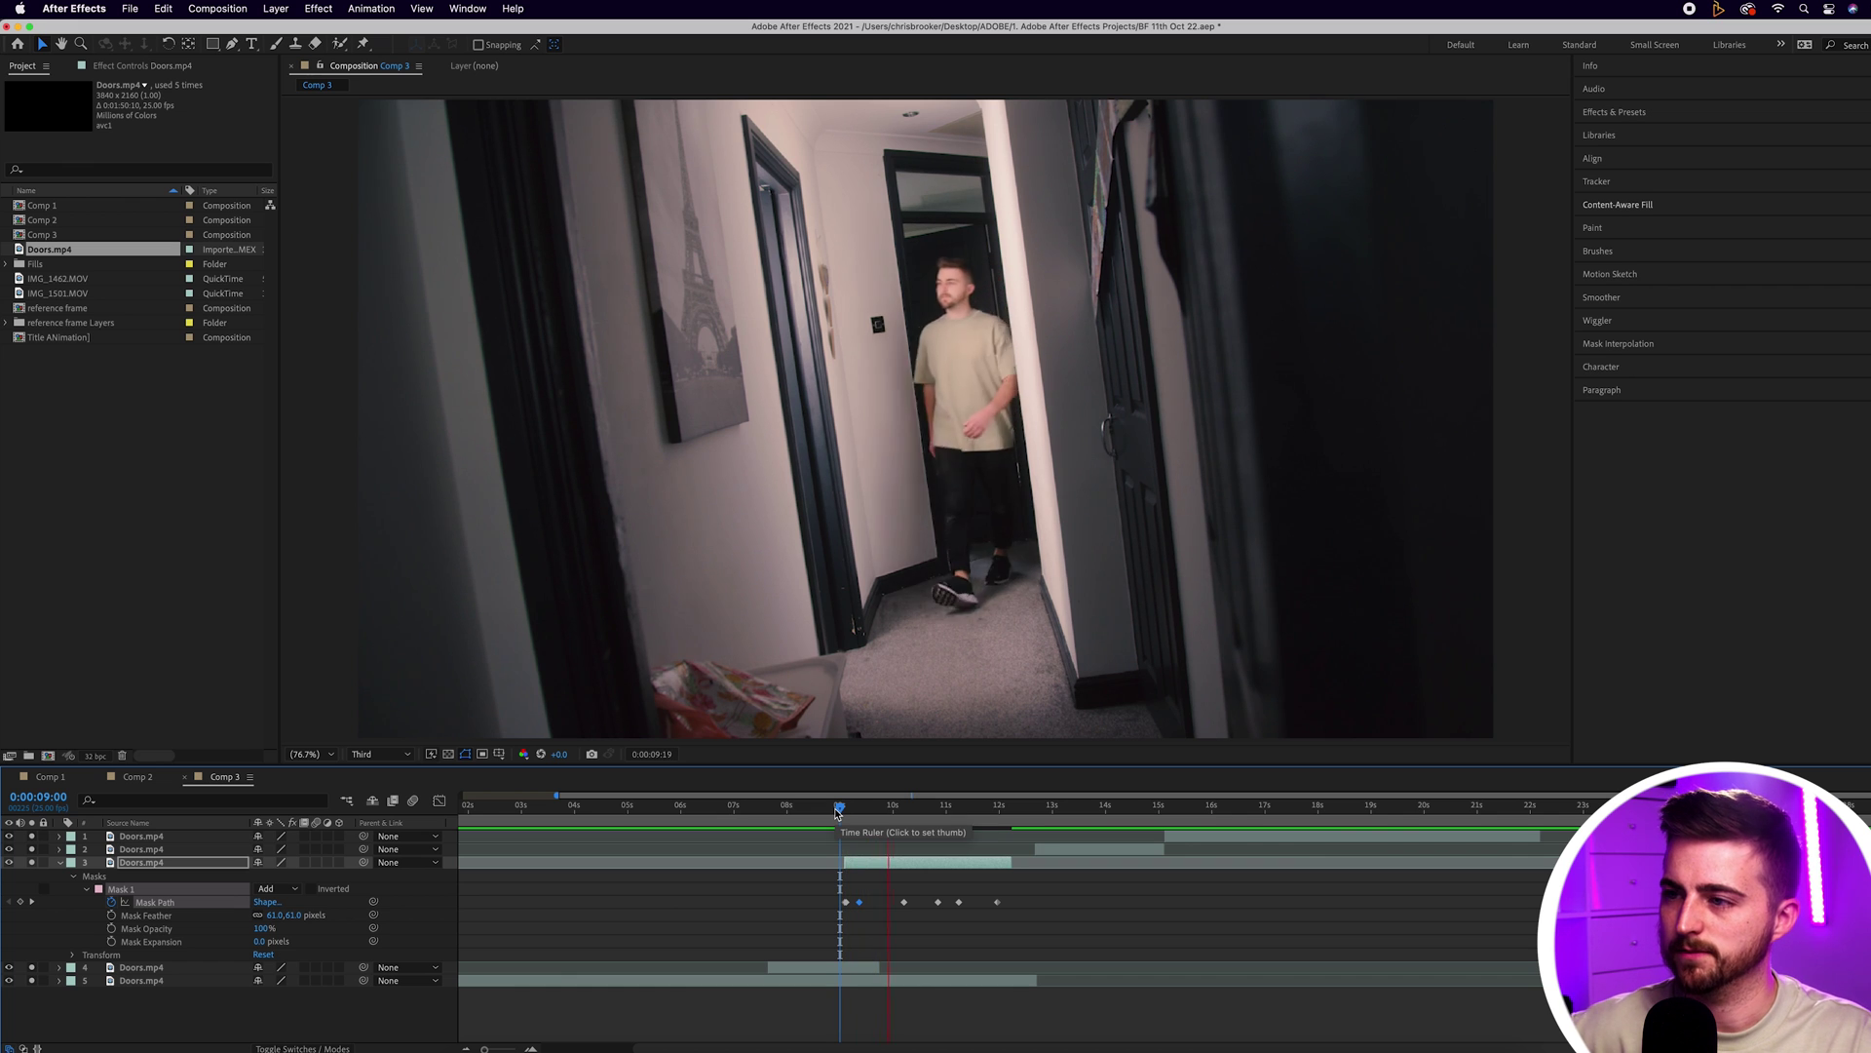
left_click(791, 807)
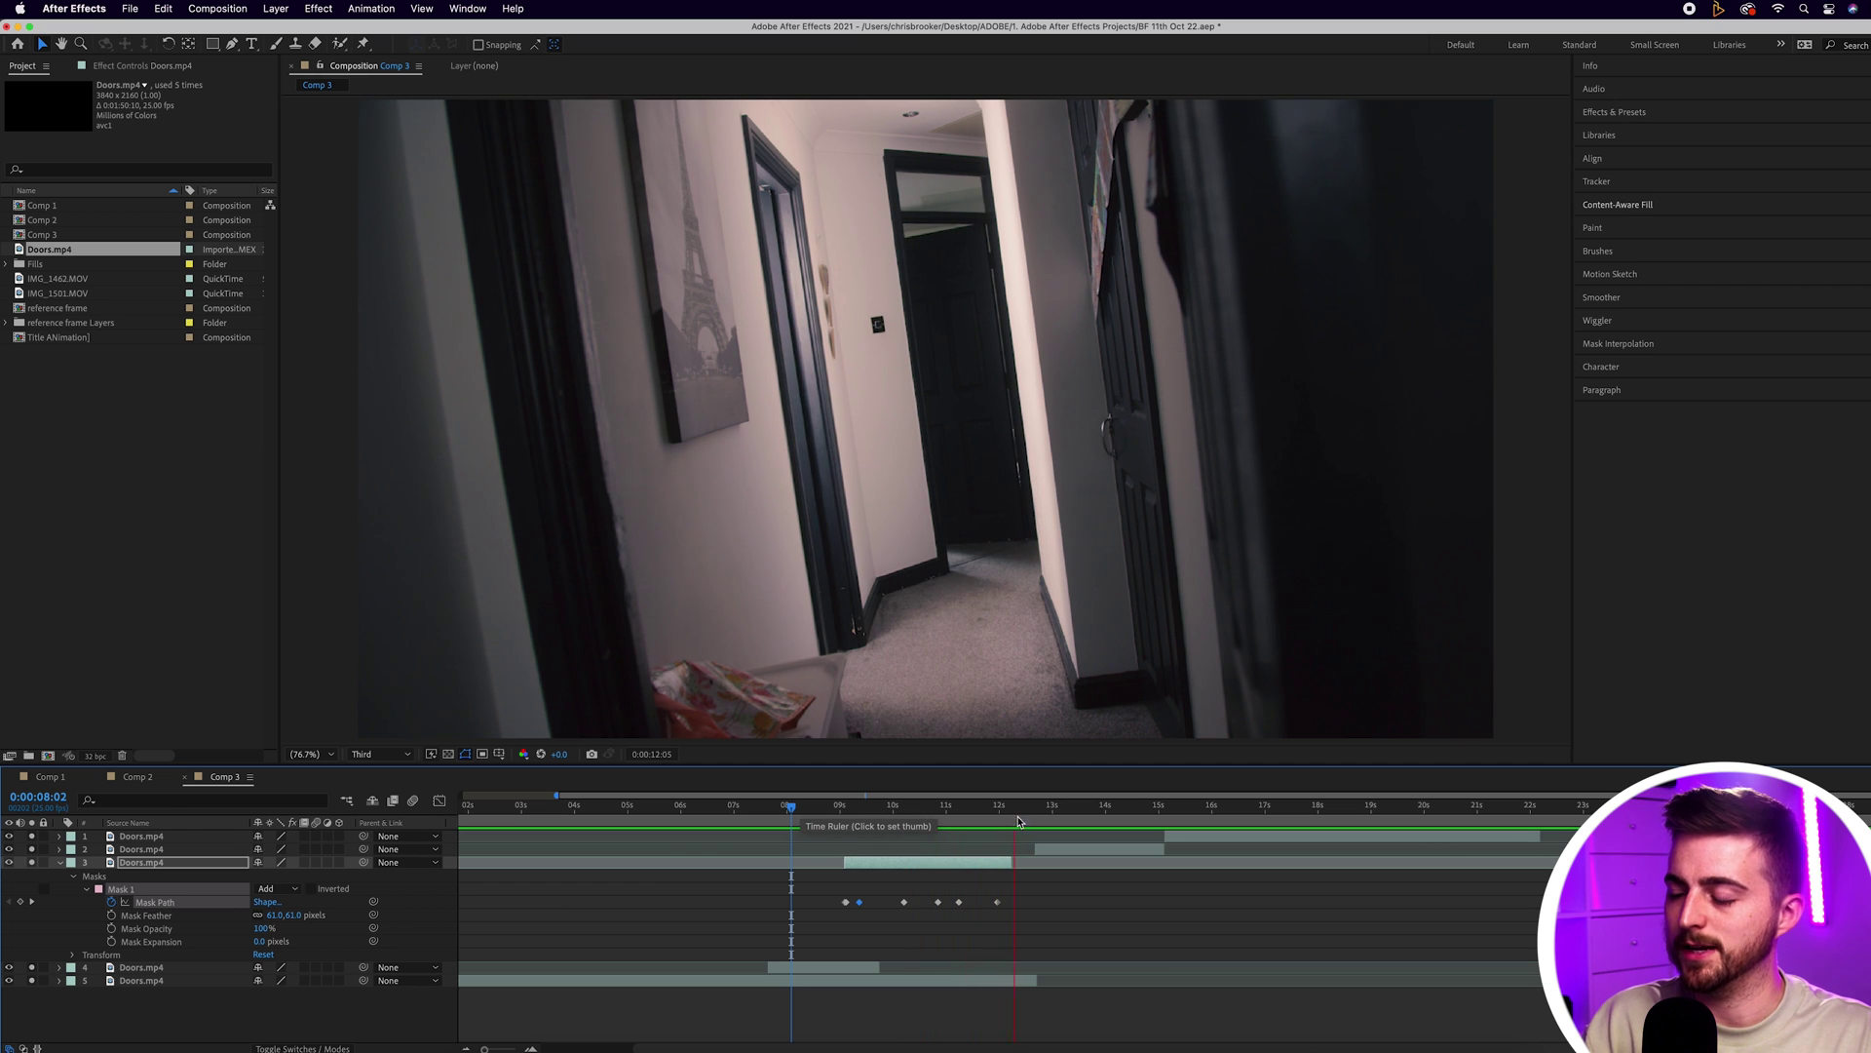
left_click_drag(1025, 809, 976, 809)
Move the second layer earlier so it starts where the third layer ends, and return to 0:00:11:03
left_click(1075, 851)
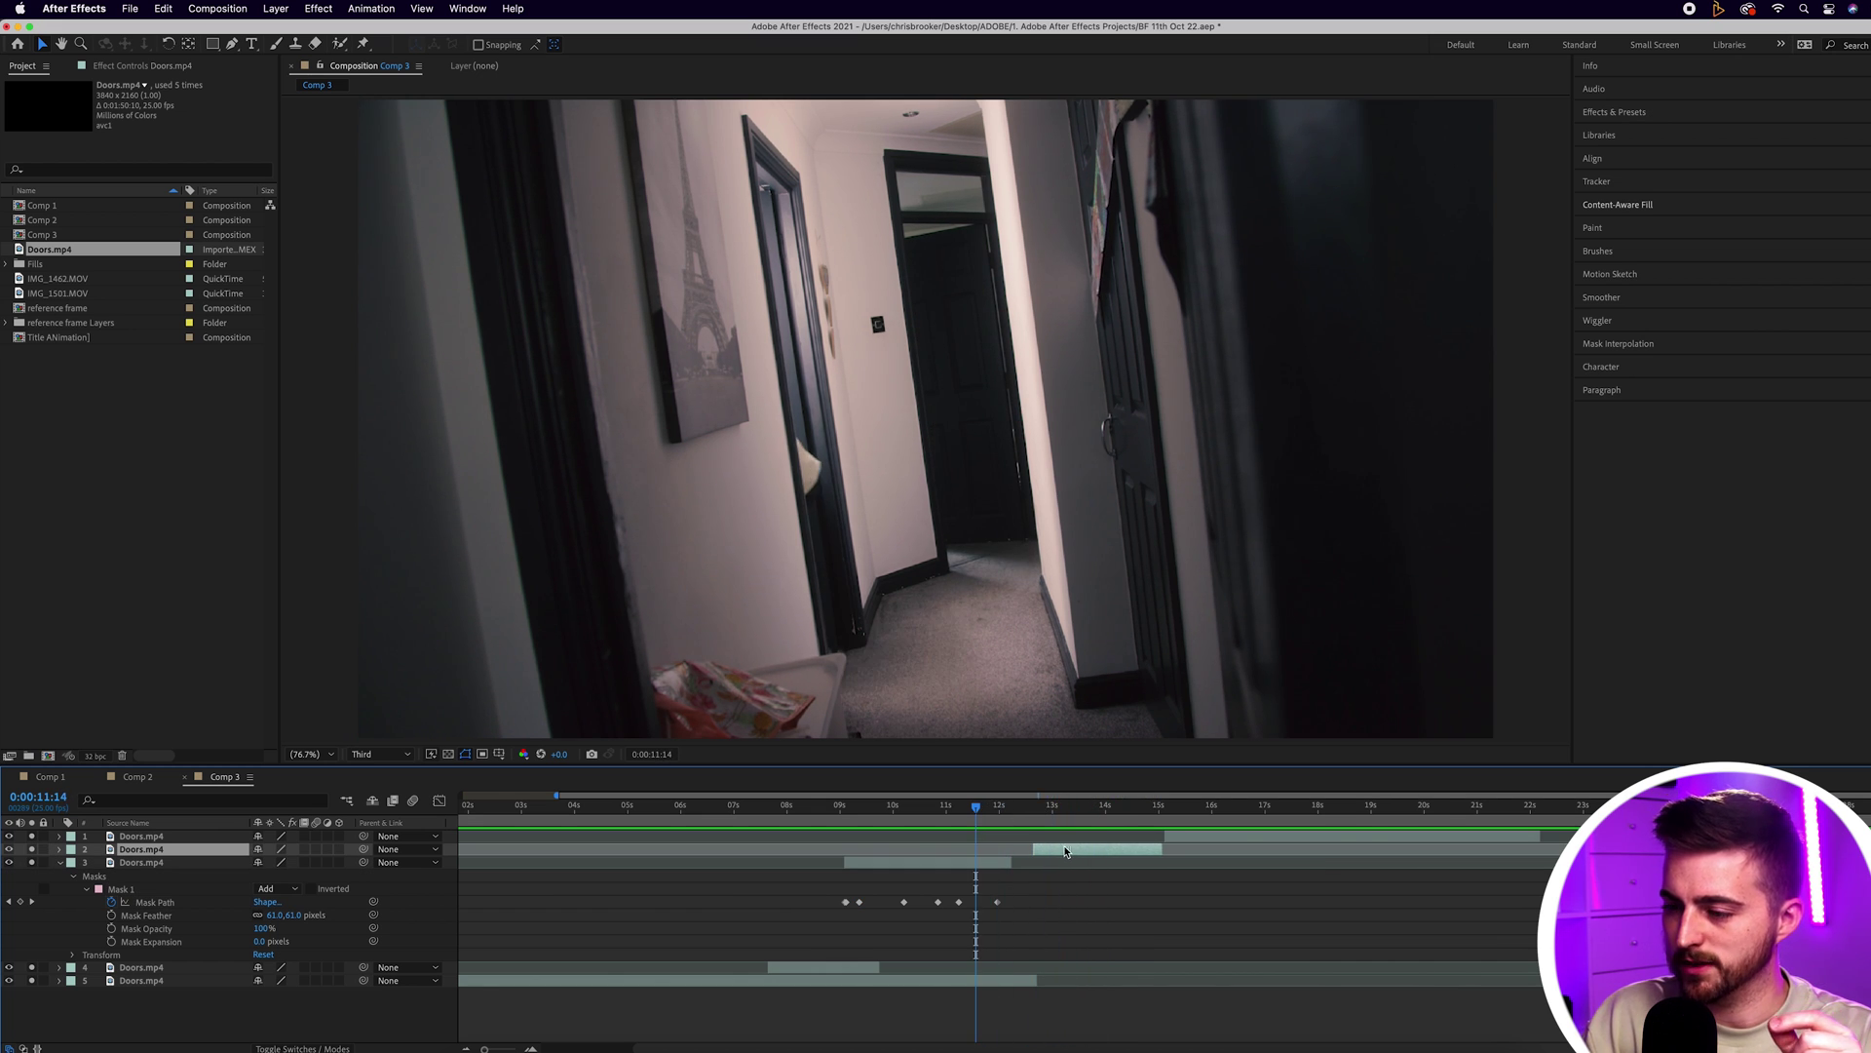
left_click_drag(1065, 851, 952, 809)
key("space")
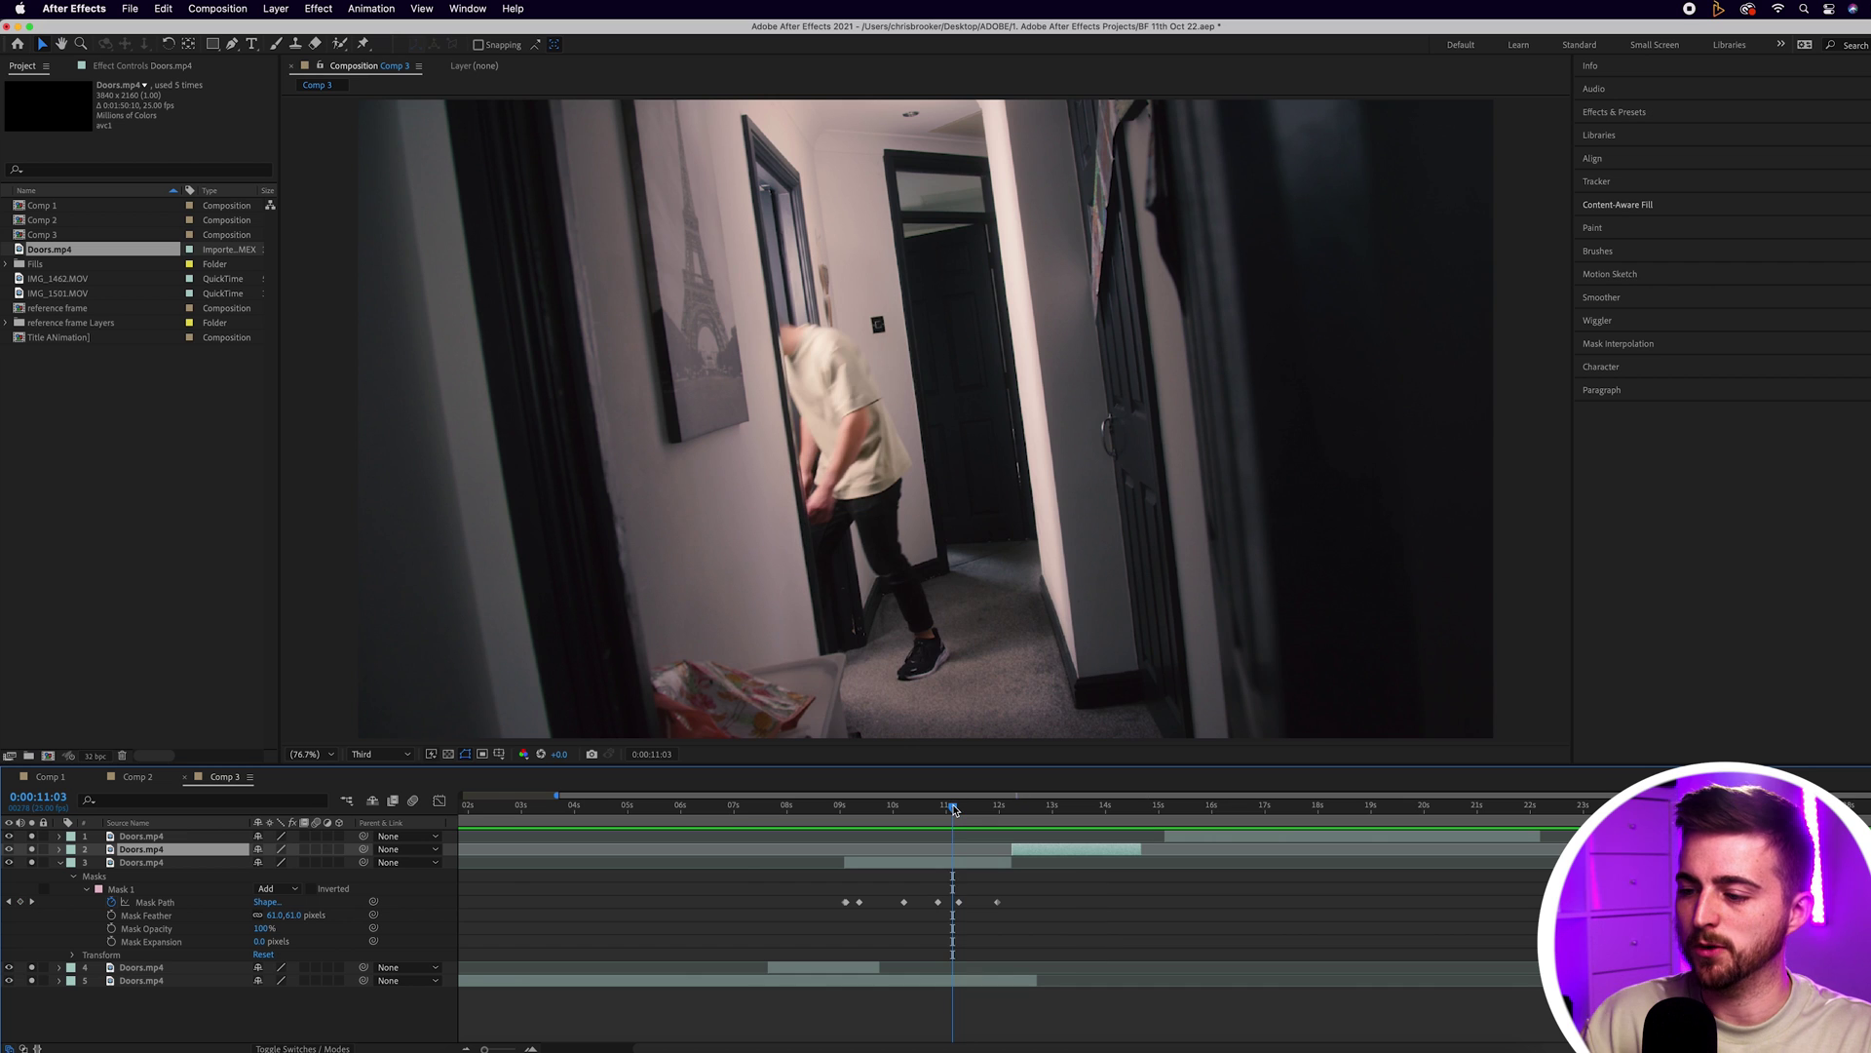
Trim the end of the fifth layer back to 0:00:12:06 and preview the transition from 0:00:11:00 and 0:00:11:14
left_click(1033, 982)
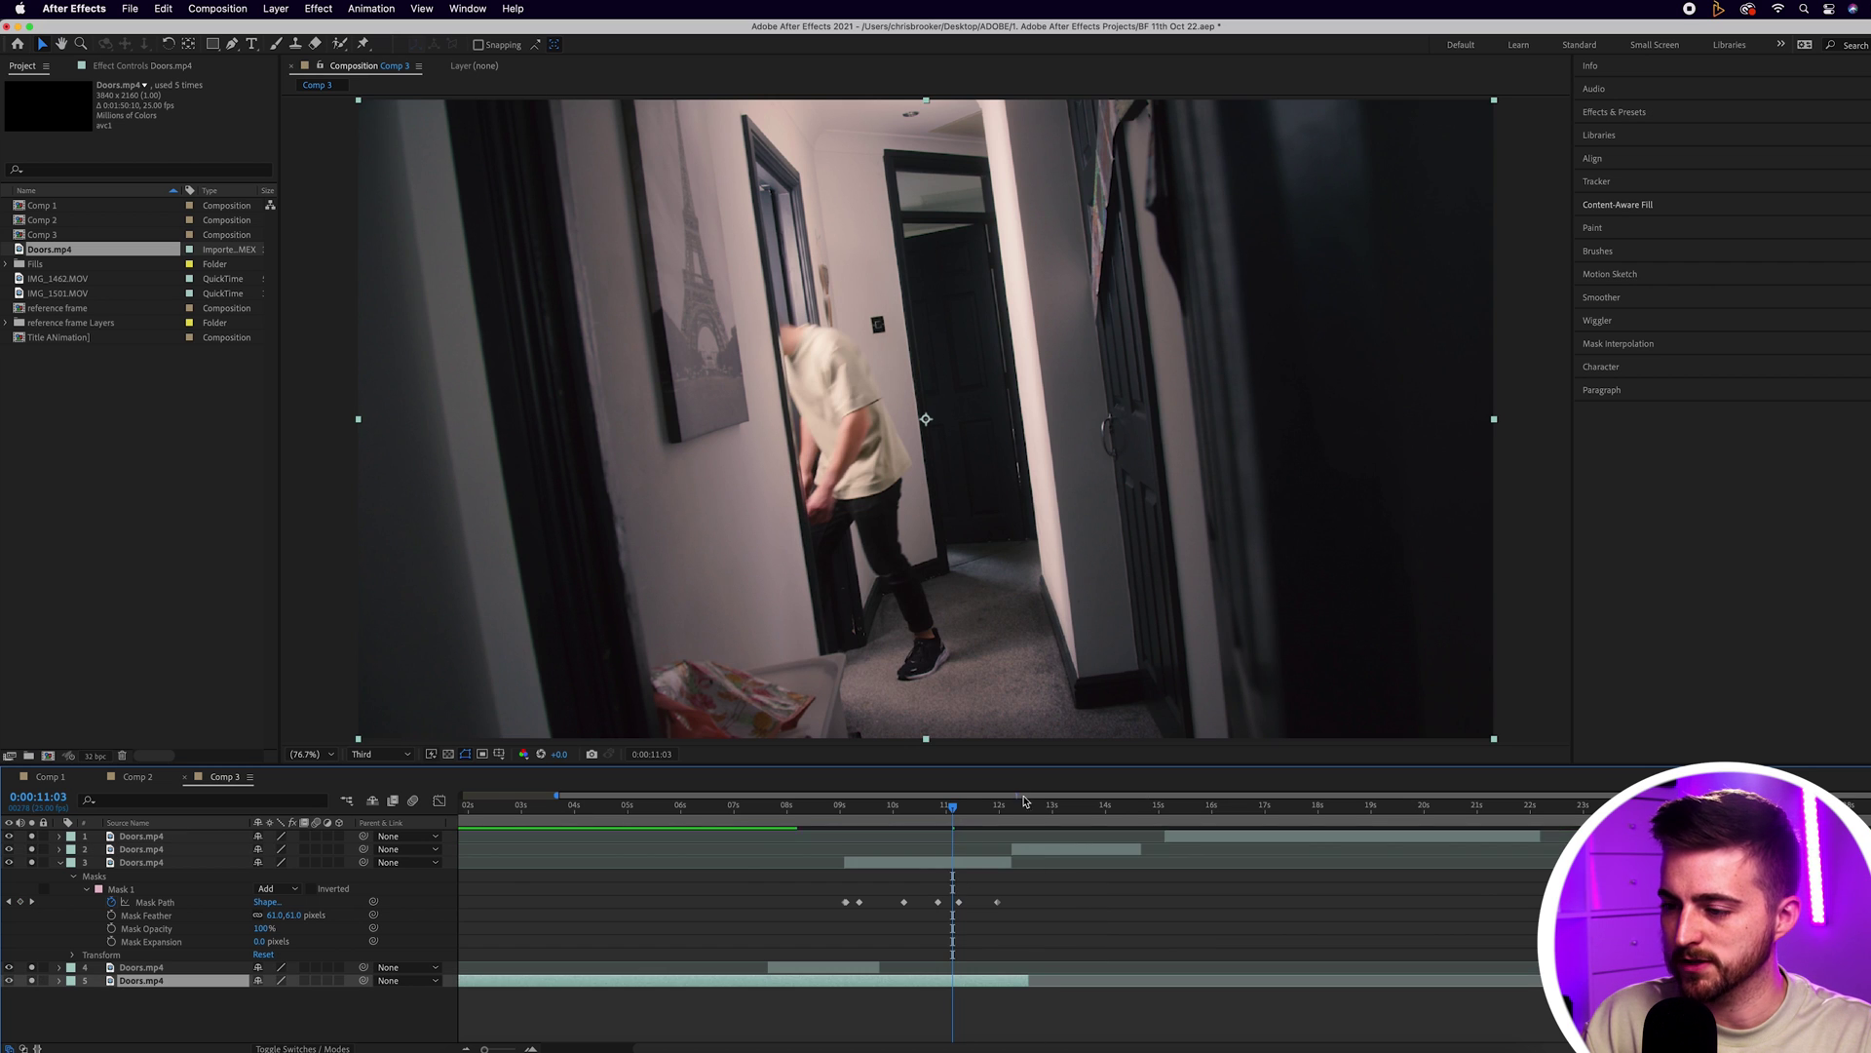
left_click(1009, 808)
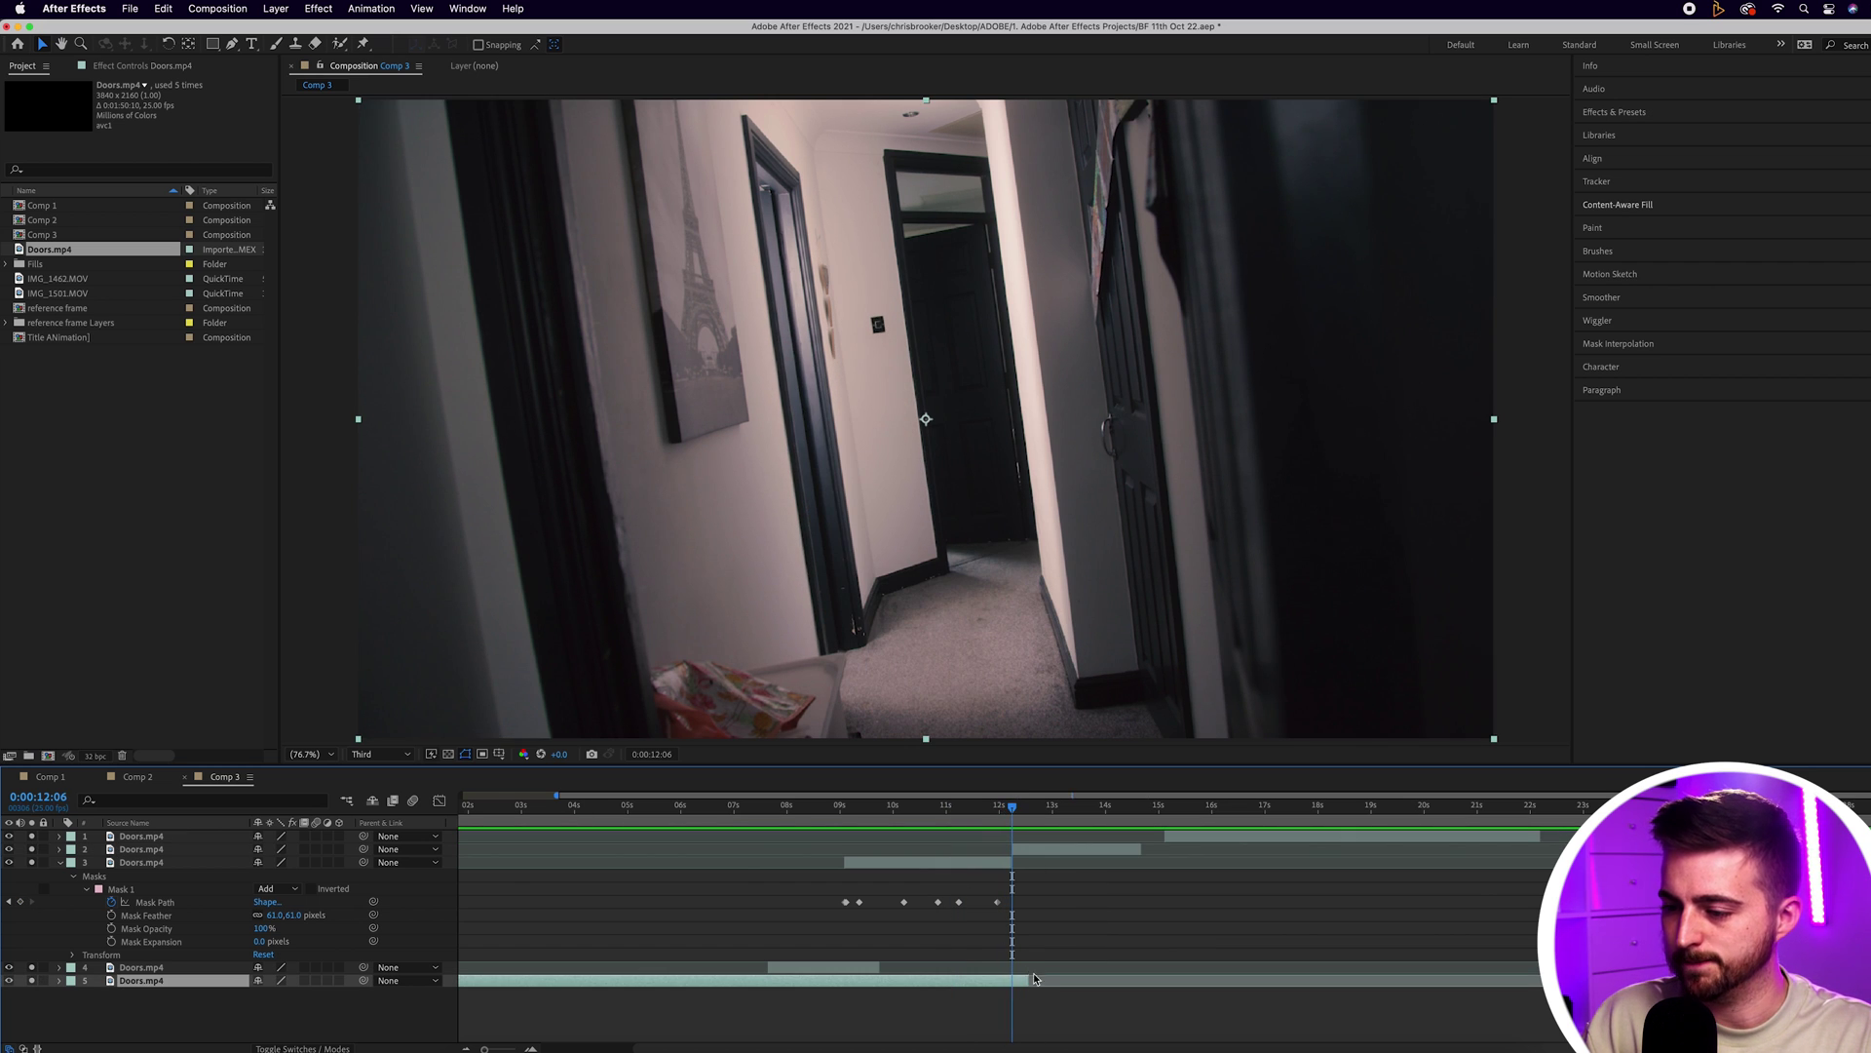
left_click_drag(1031, 978, 1013, 978)
left_click(945, 808)
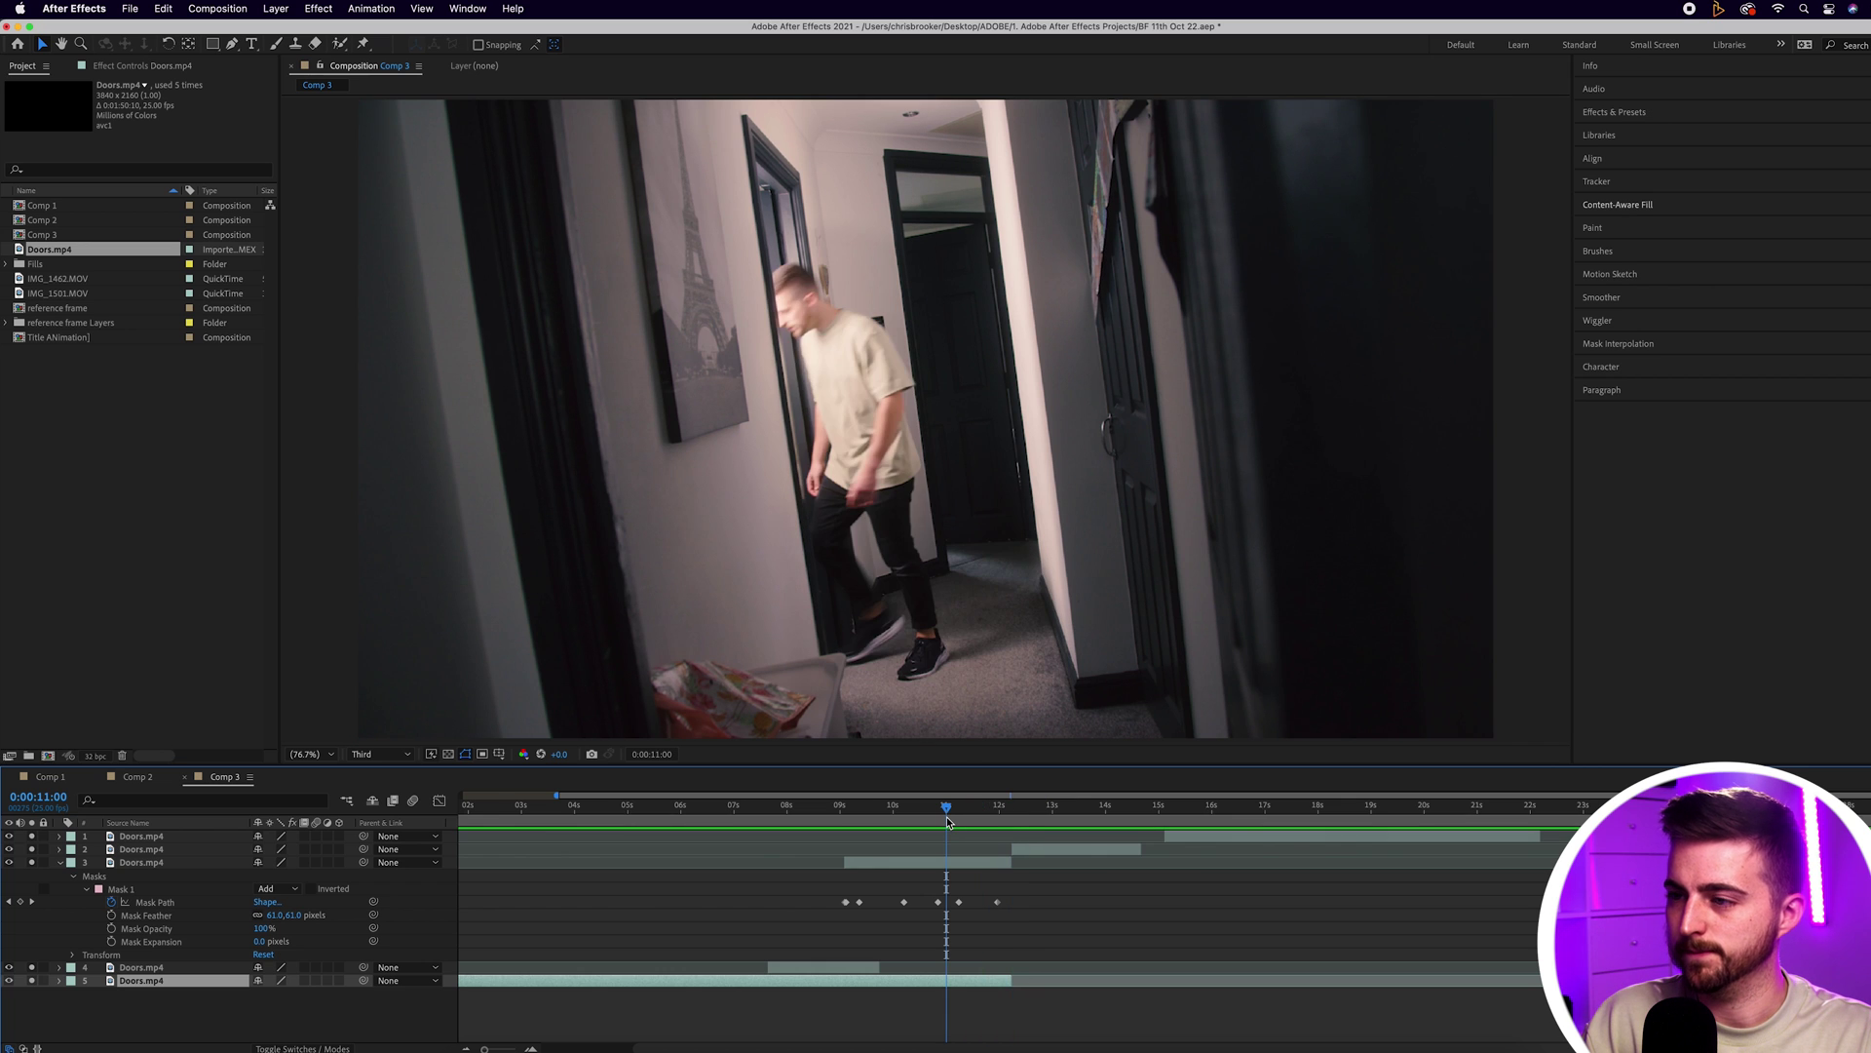
key("space")
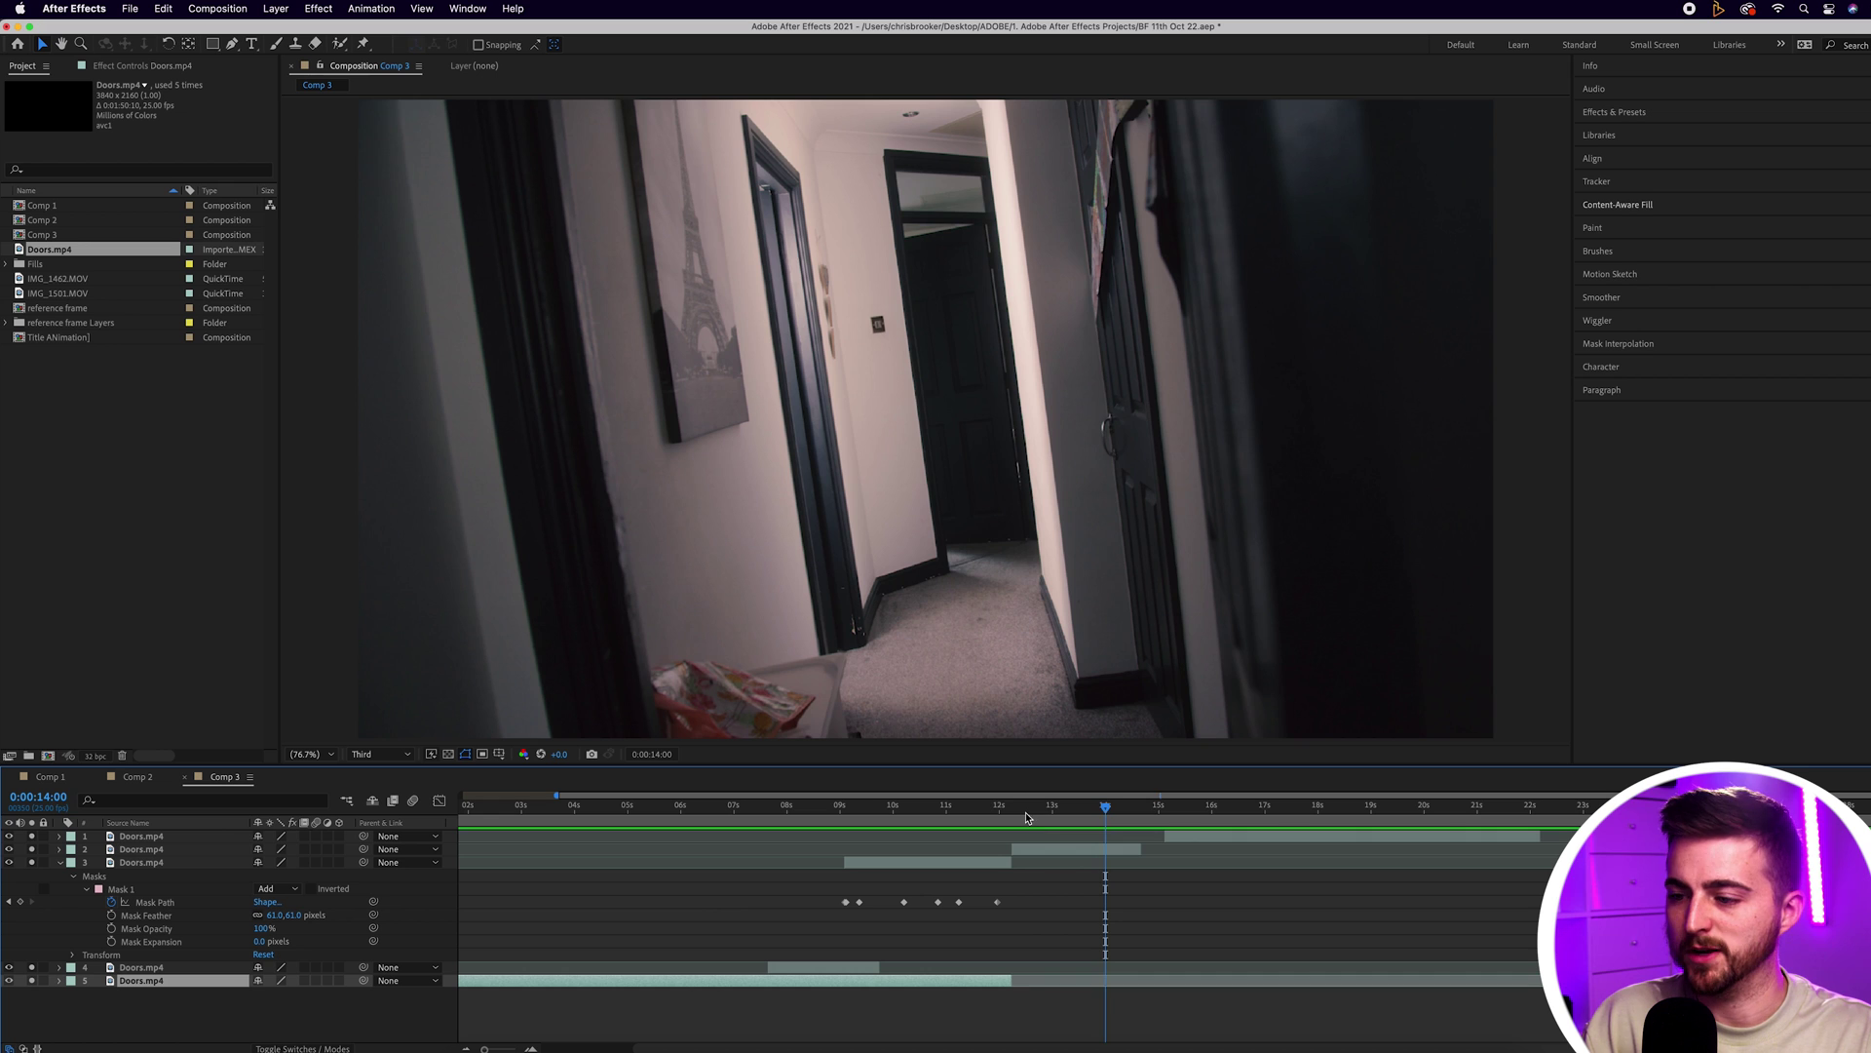
left_click(975, 810)
key("space")
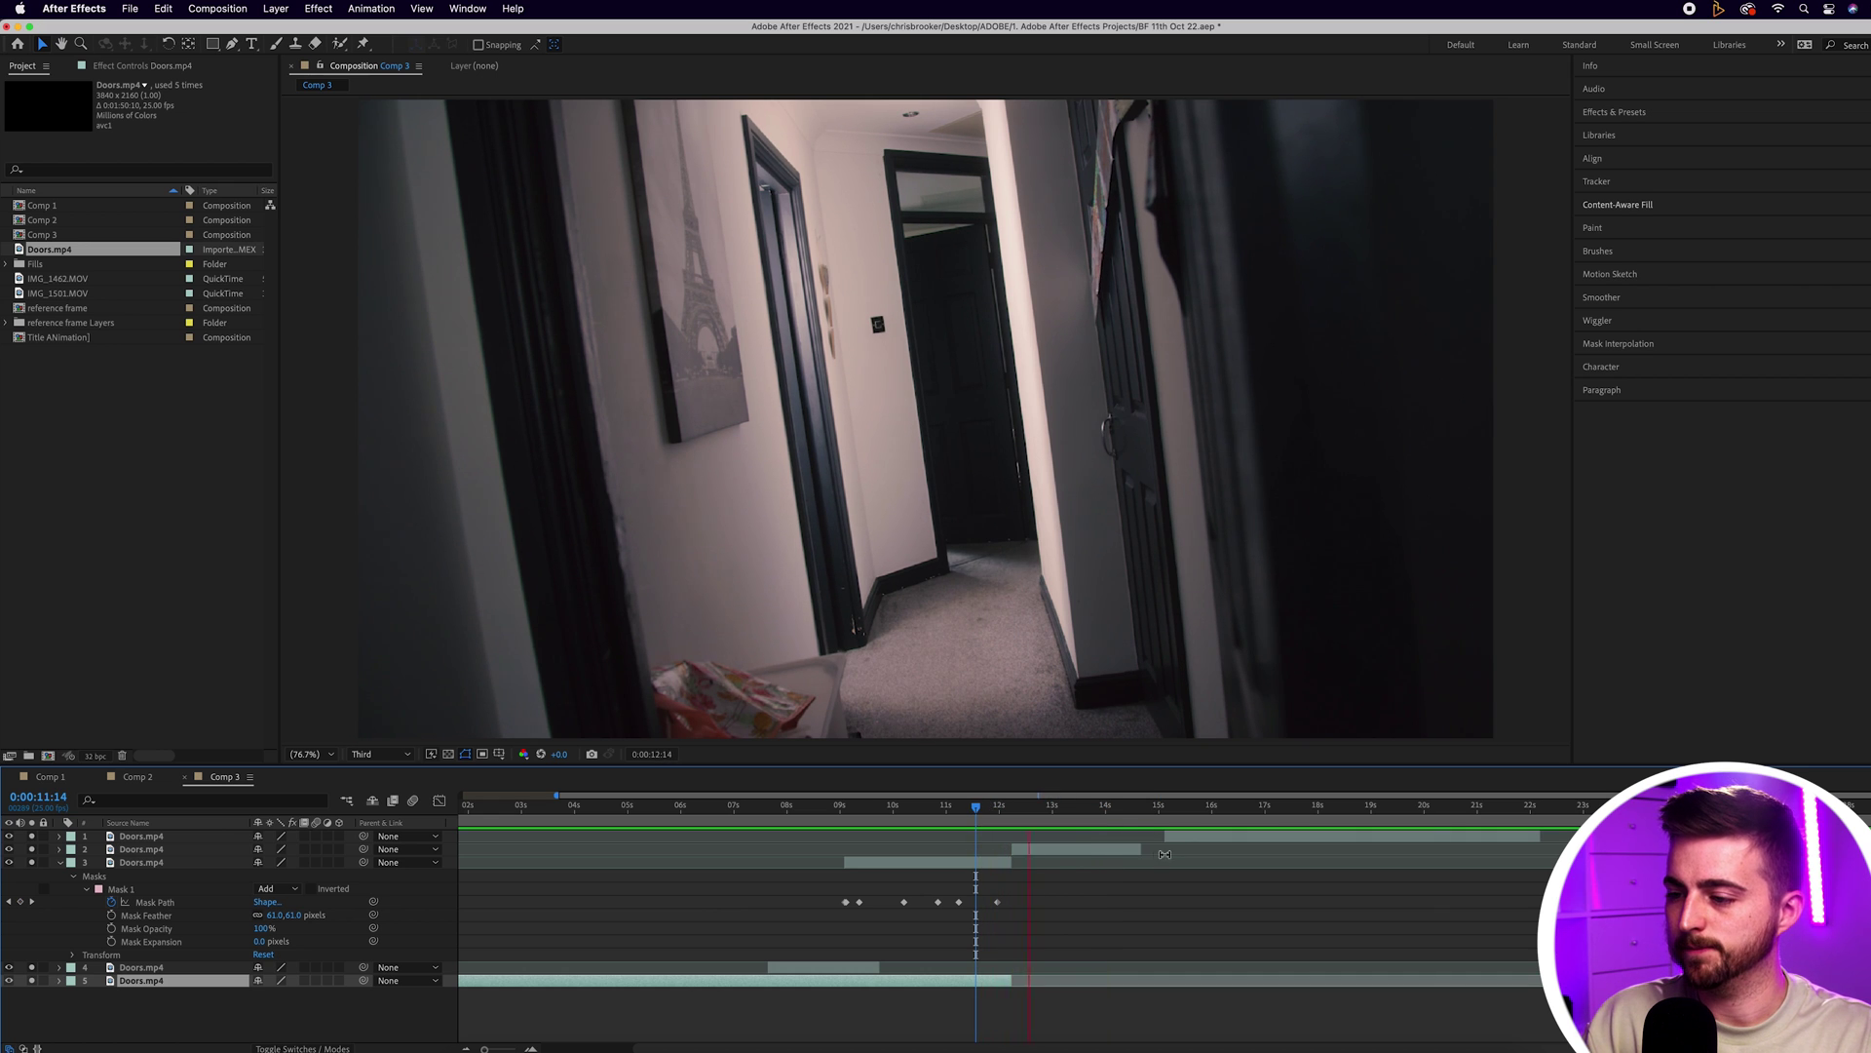
Extend the second layer's end past 0:00:16:00 and move the first layer to start at 0:00:13:16
left_click(1113, 846)
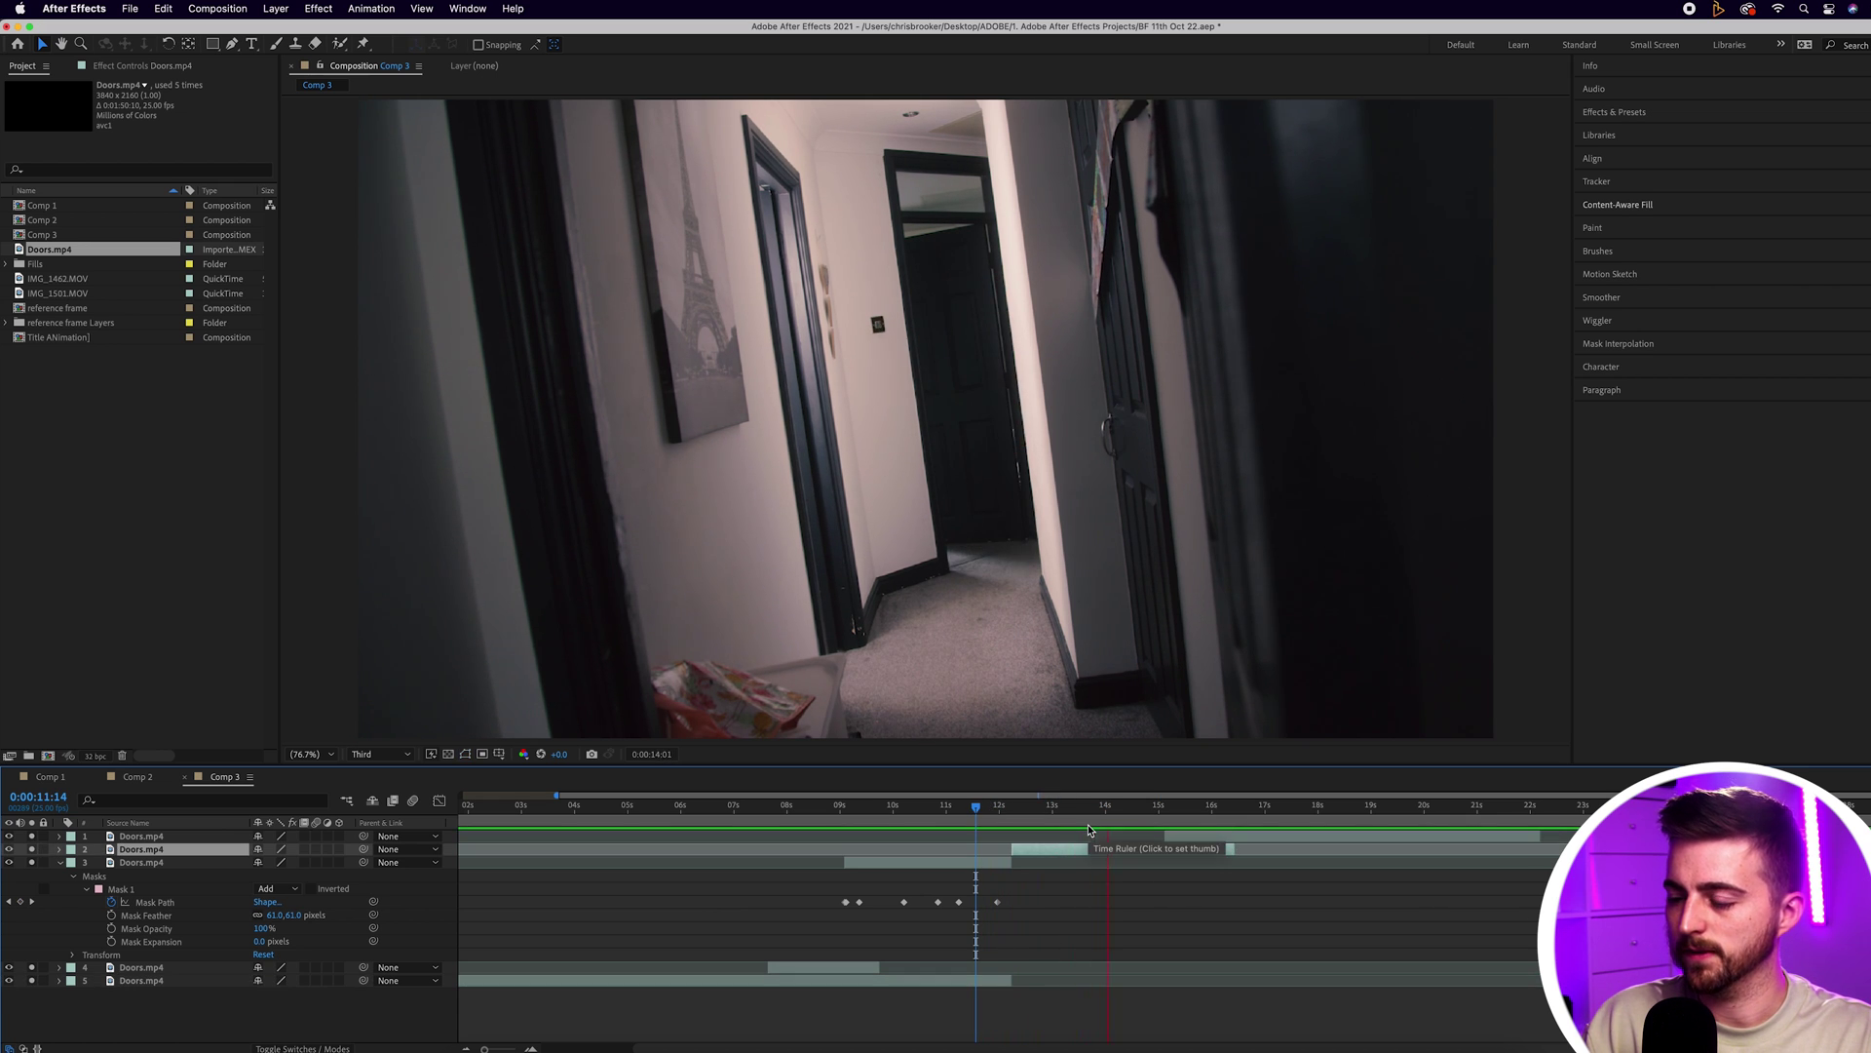
left_click(1168, 809)
left_click_drag(1176, 812, 1086, 815)
left_click(1176, 837)
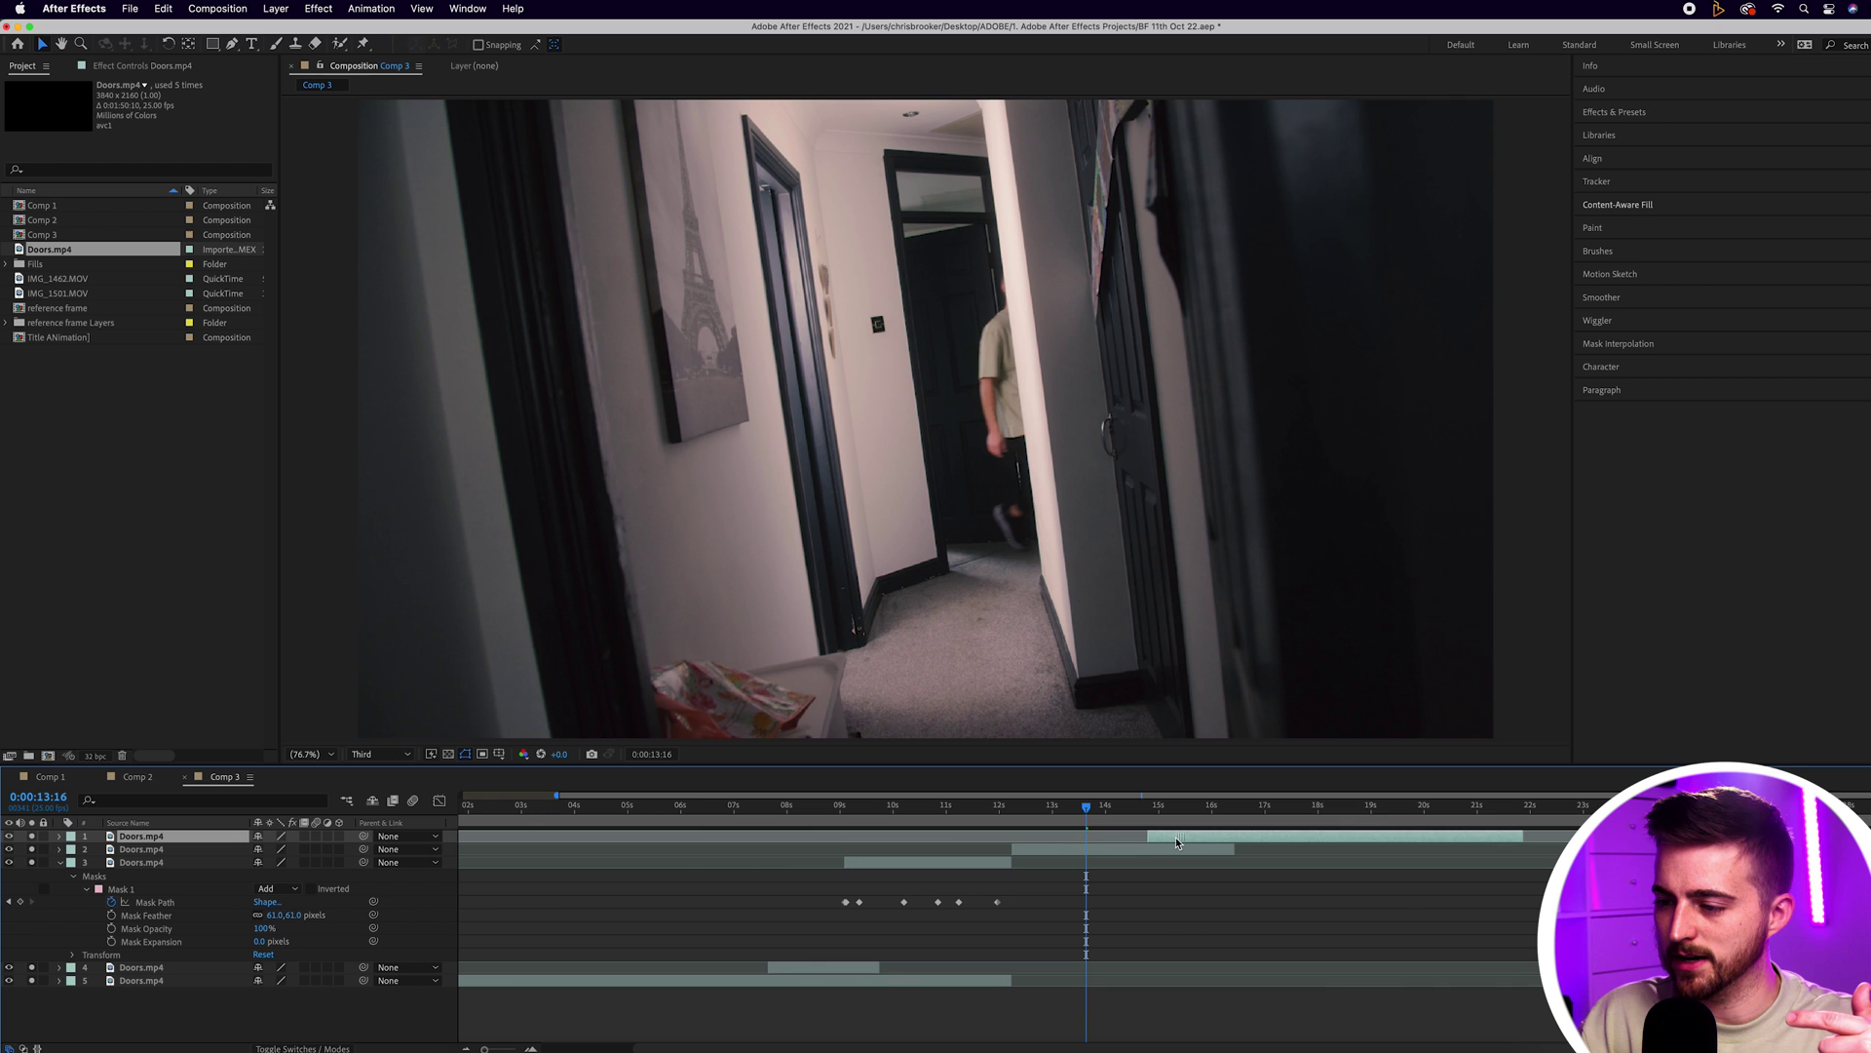
key("bracketleft")
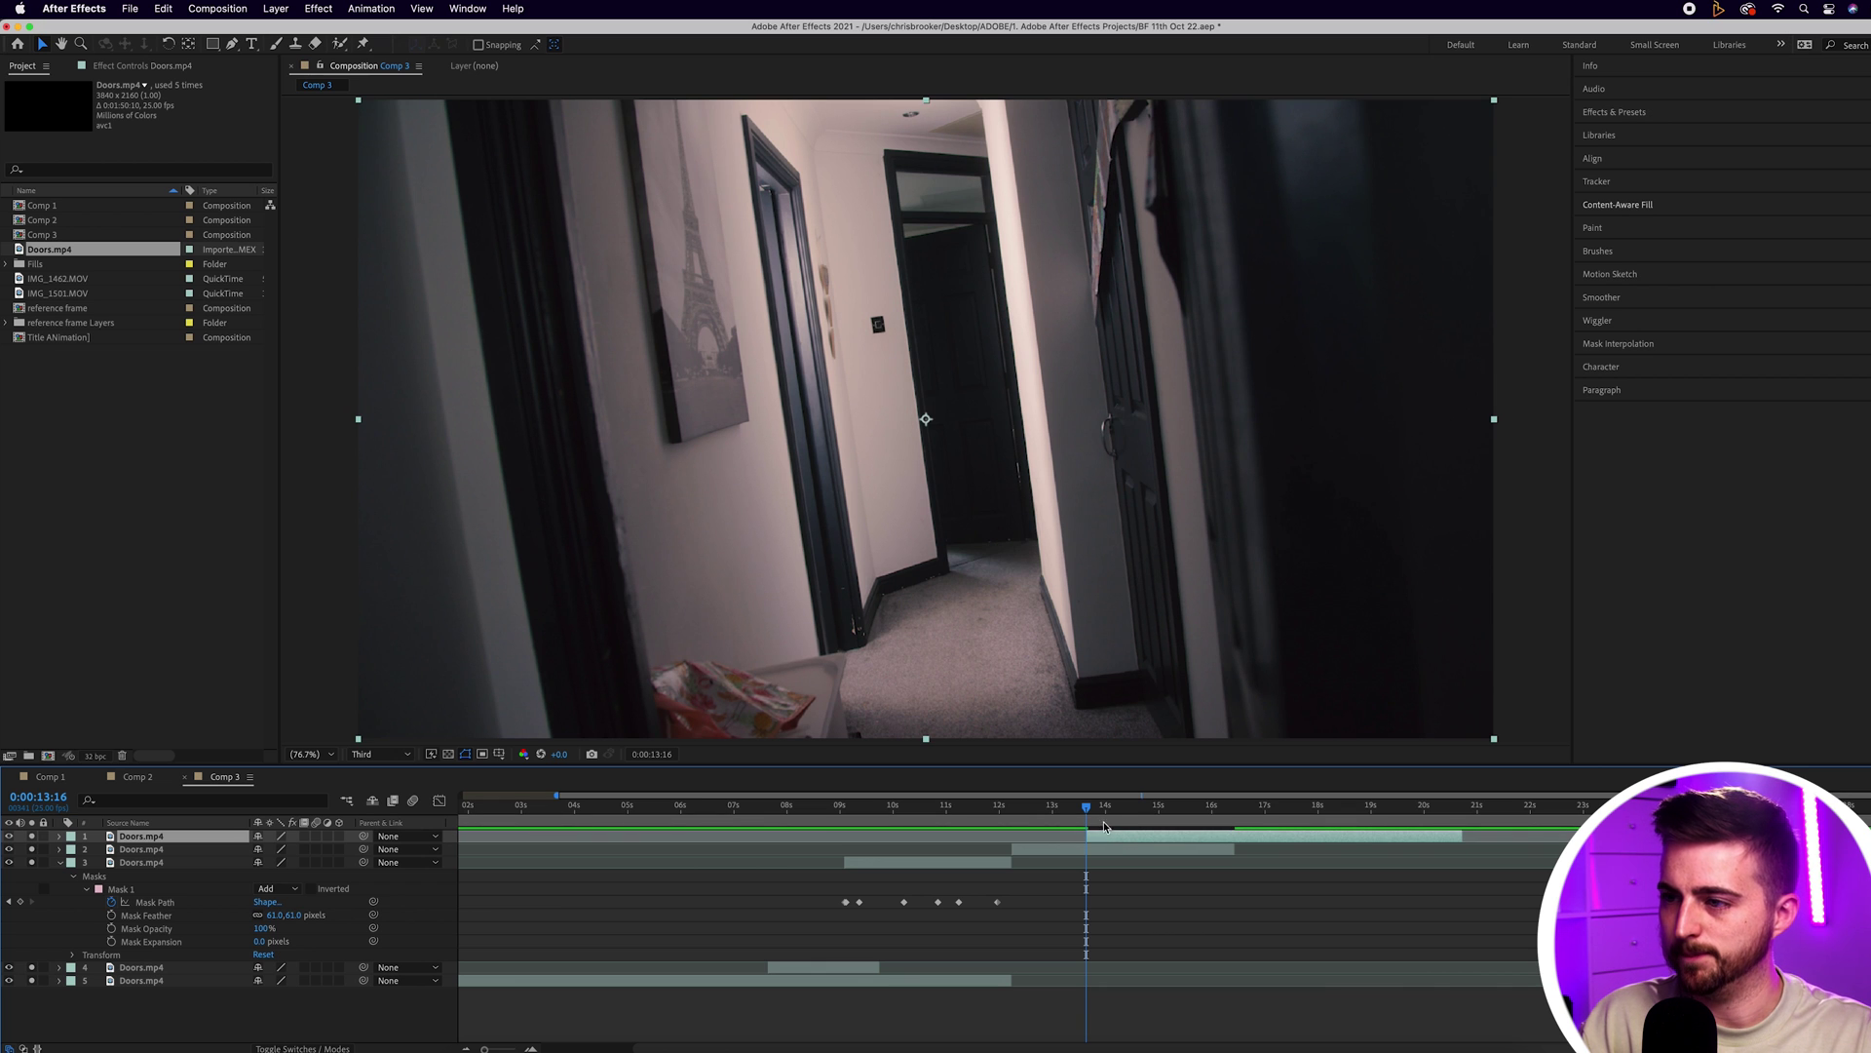
At 0:00:14:16, draw a closed Pen mask on the first layer around the man in the far doorway
left_click_drag(1097, 810, 1139, 811)
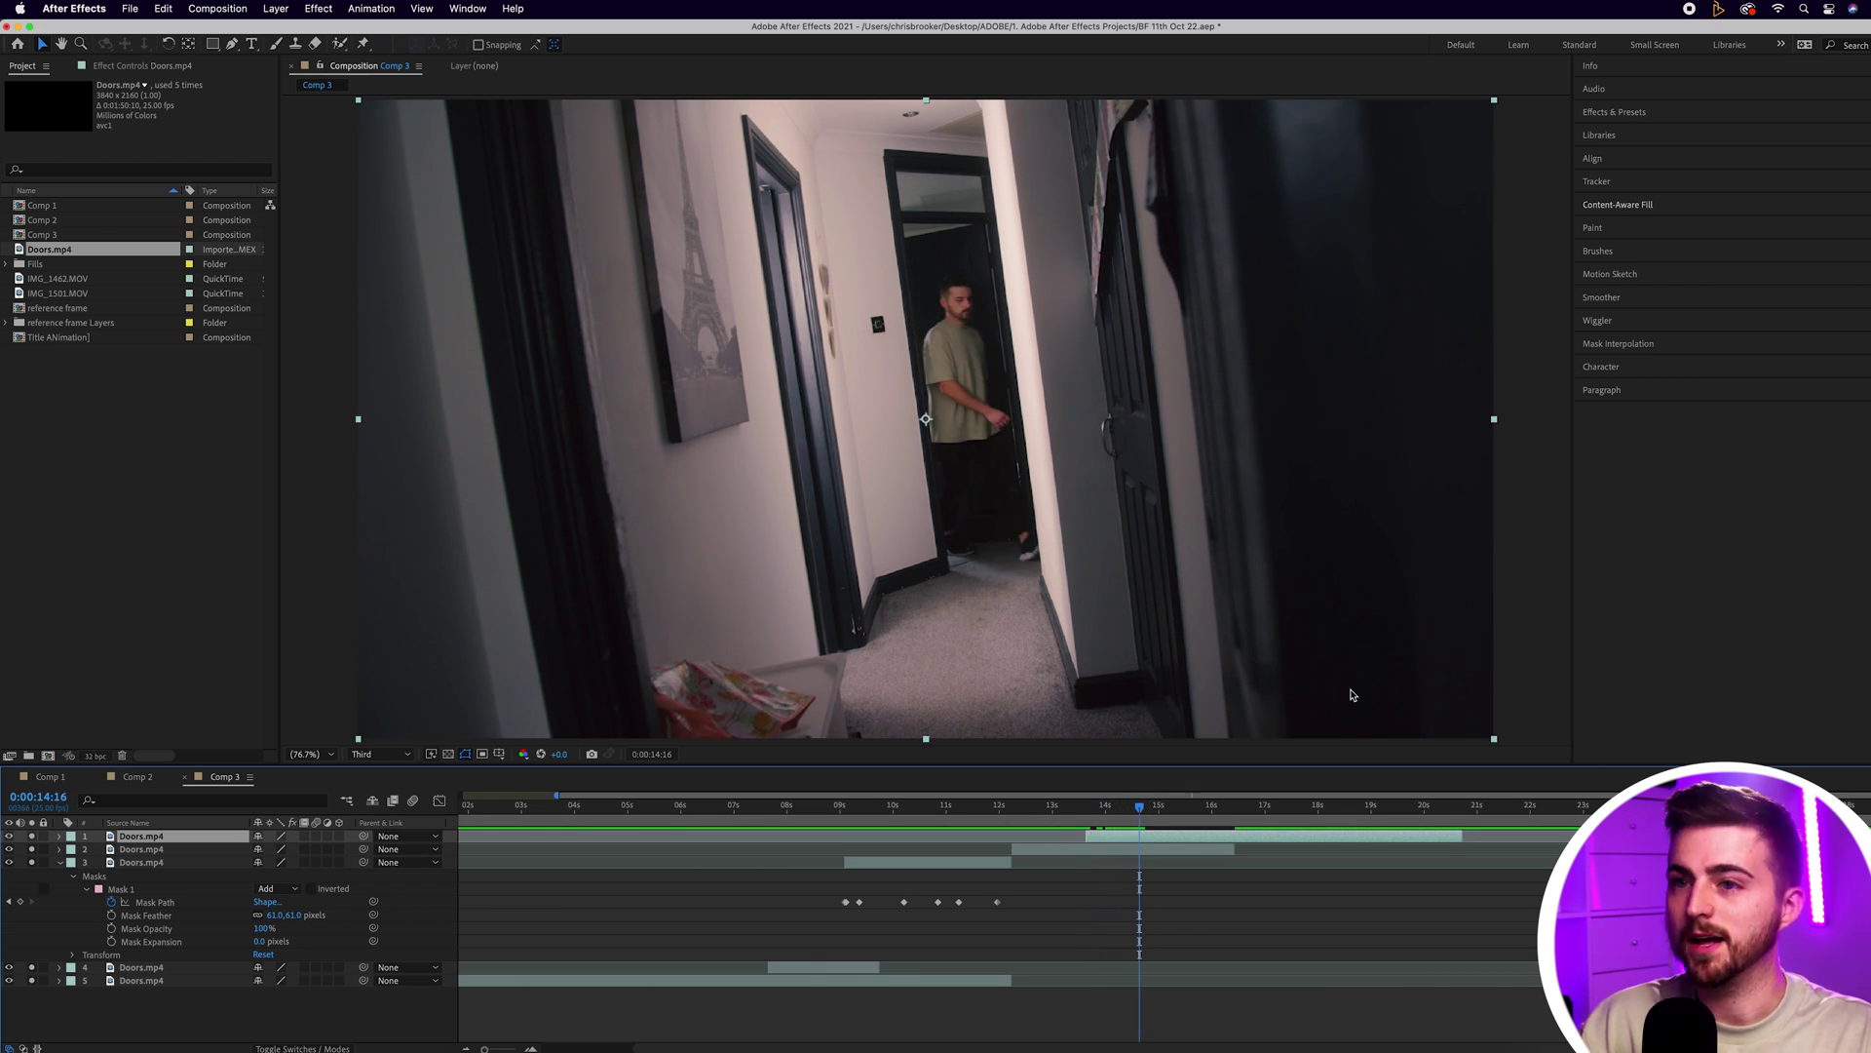
left_click(233, 46)
left_click(883, 278)
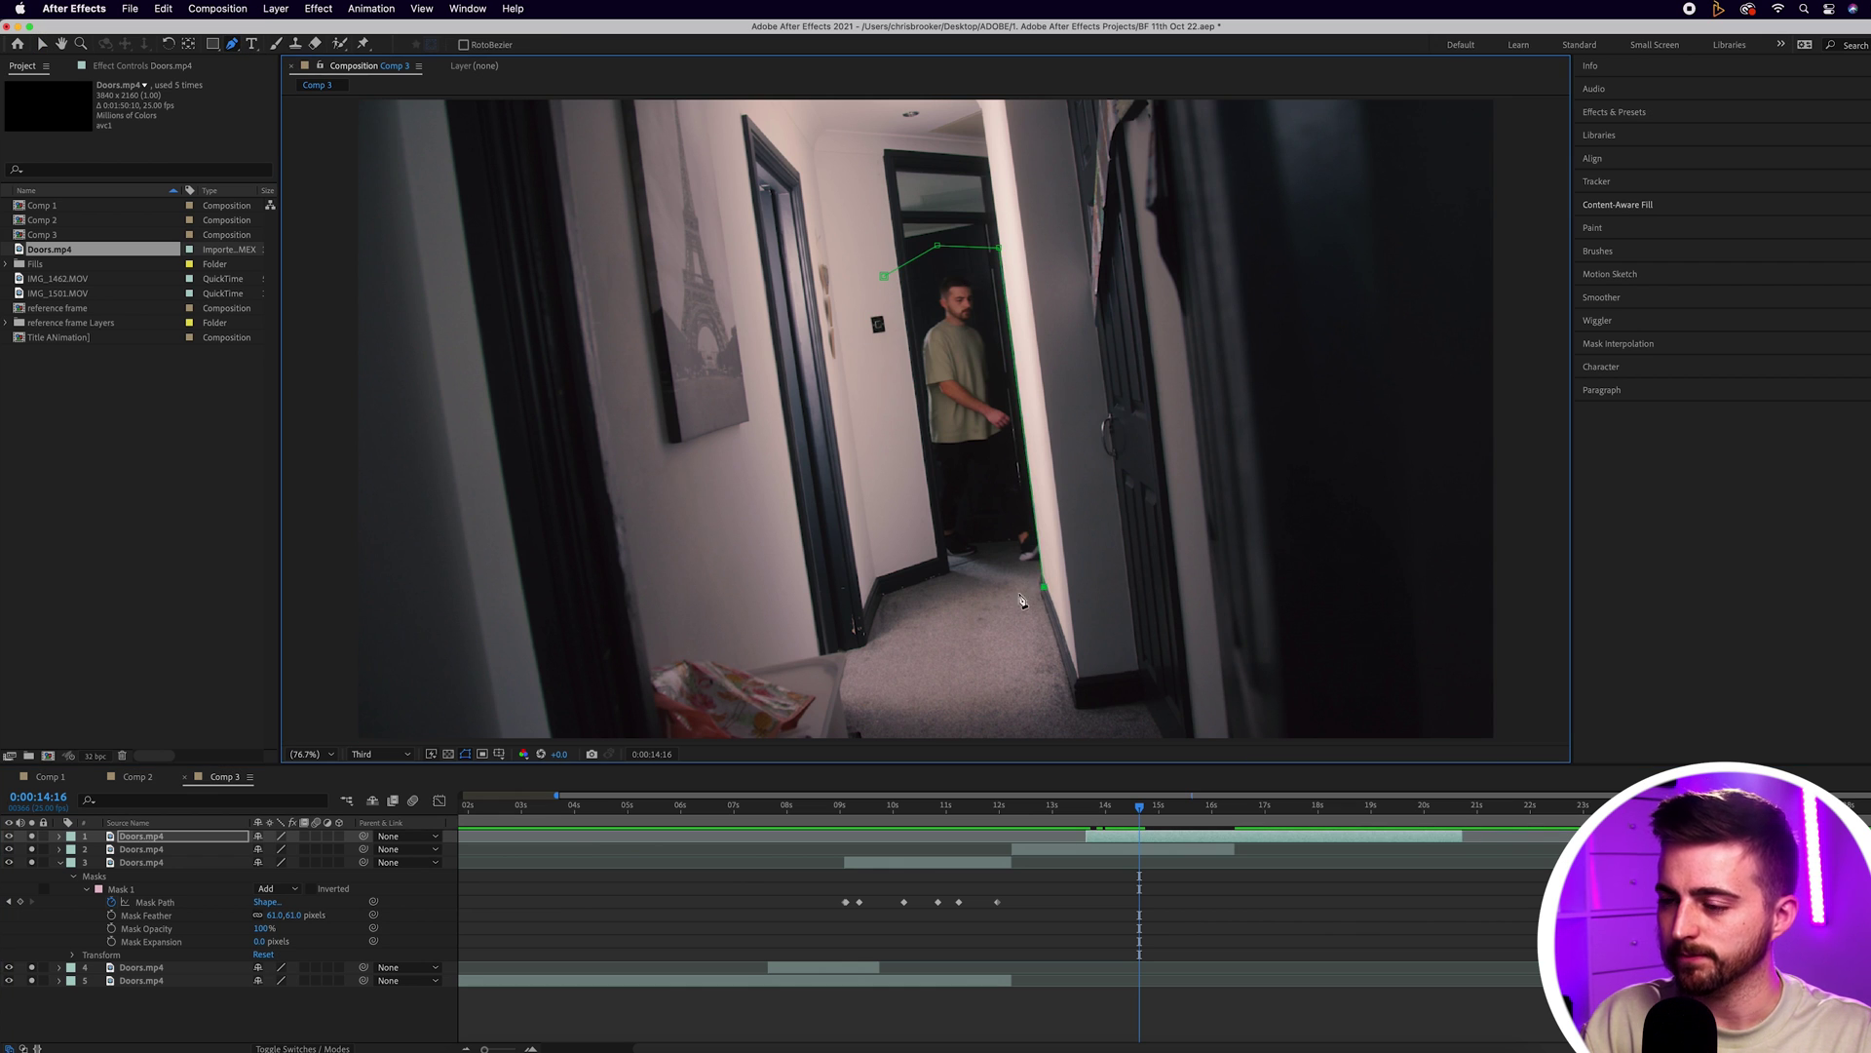
double_click(883, 278)
left_click_drag(900, 557, 994, 638)
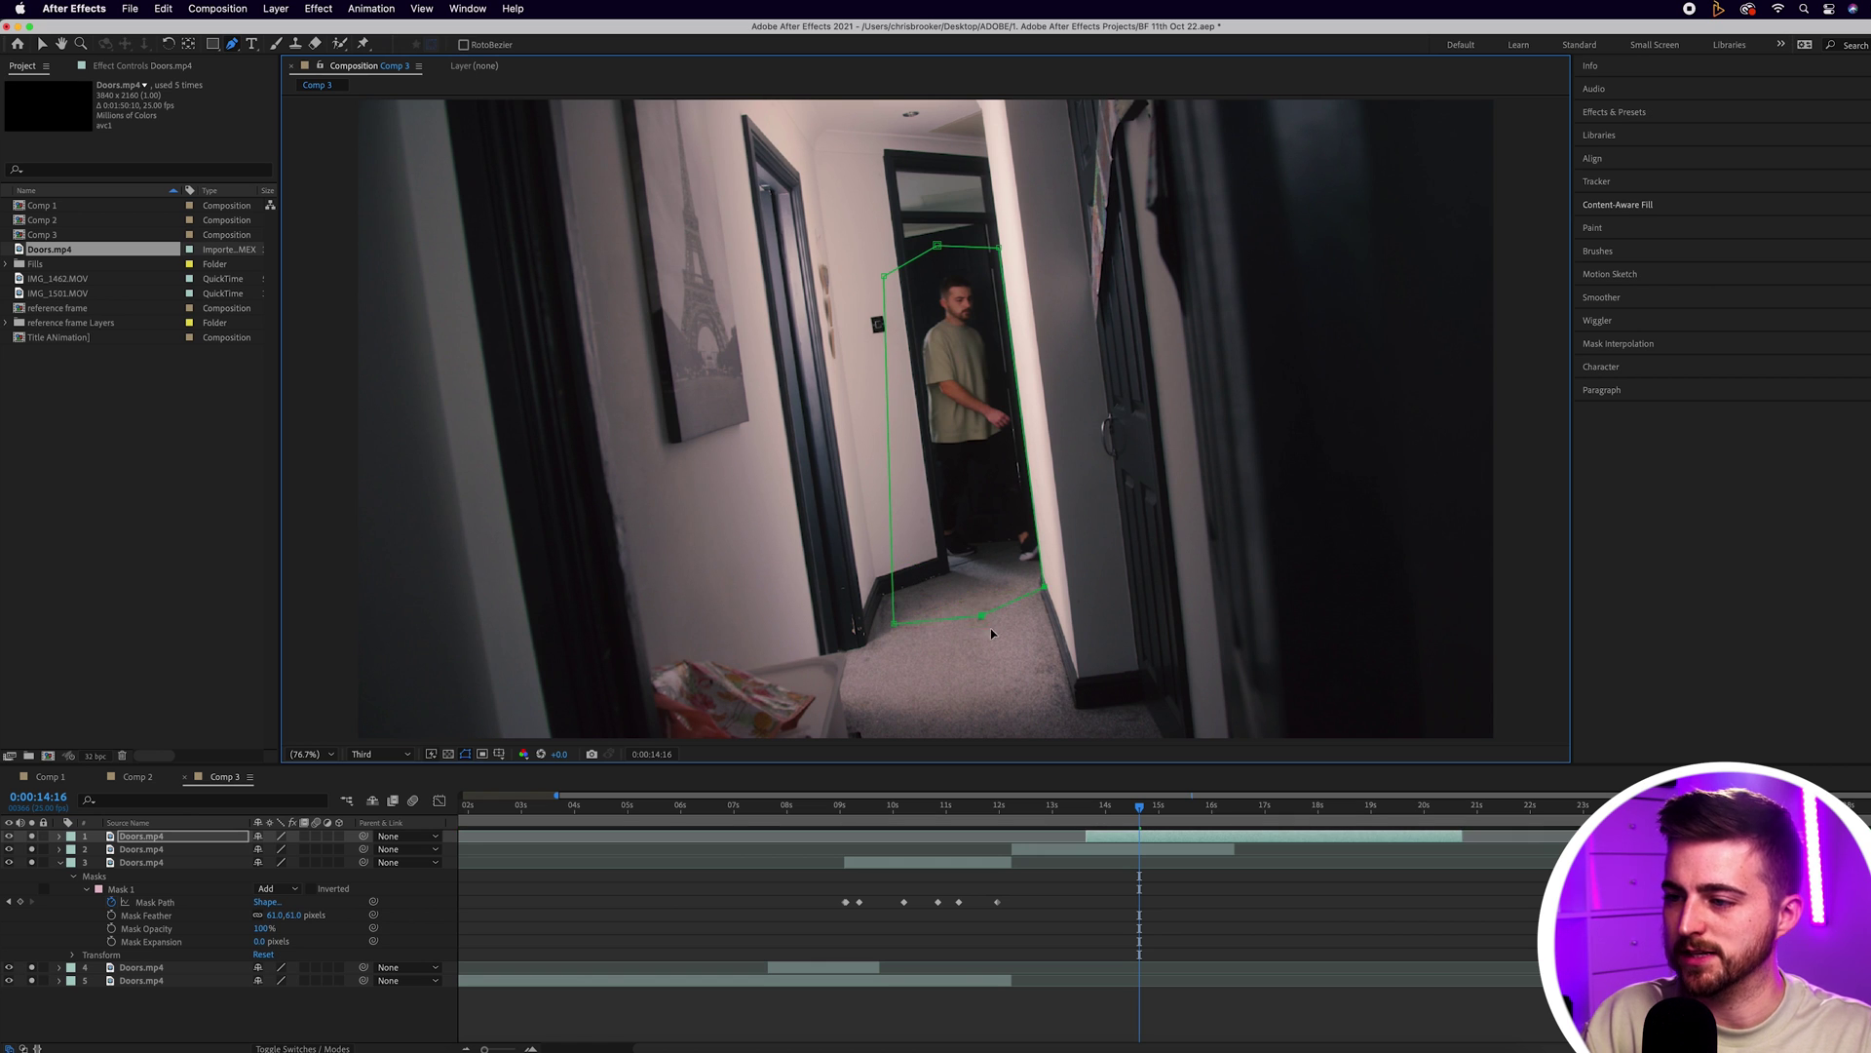
Reveal the first layer's Mask 1 properties and start keyframing its Mask Path at 0:00:14:16
left_click(60, 837)
left_click(73, 851)
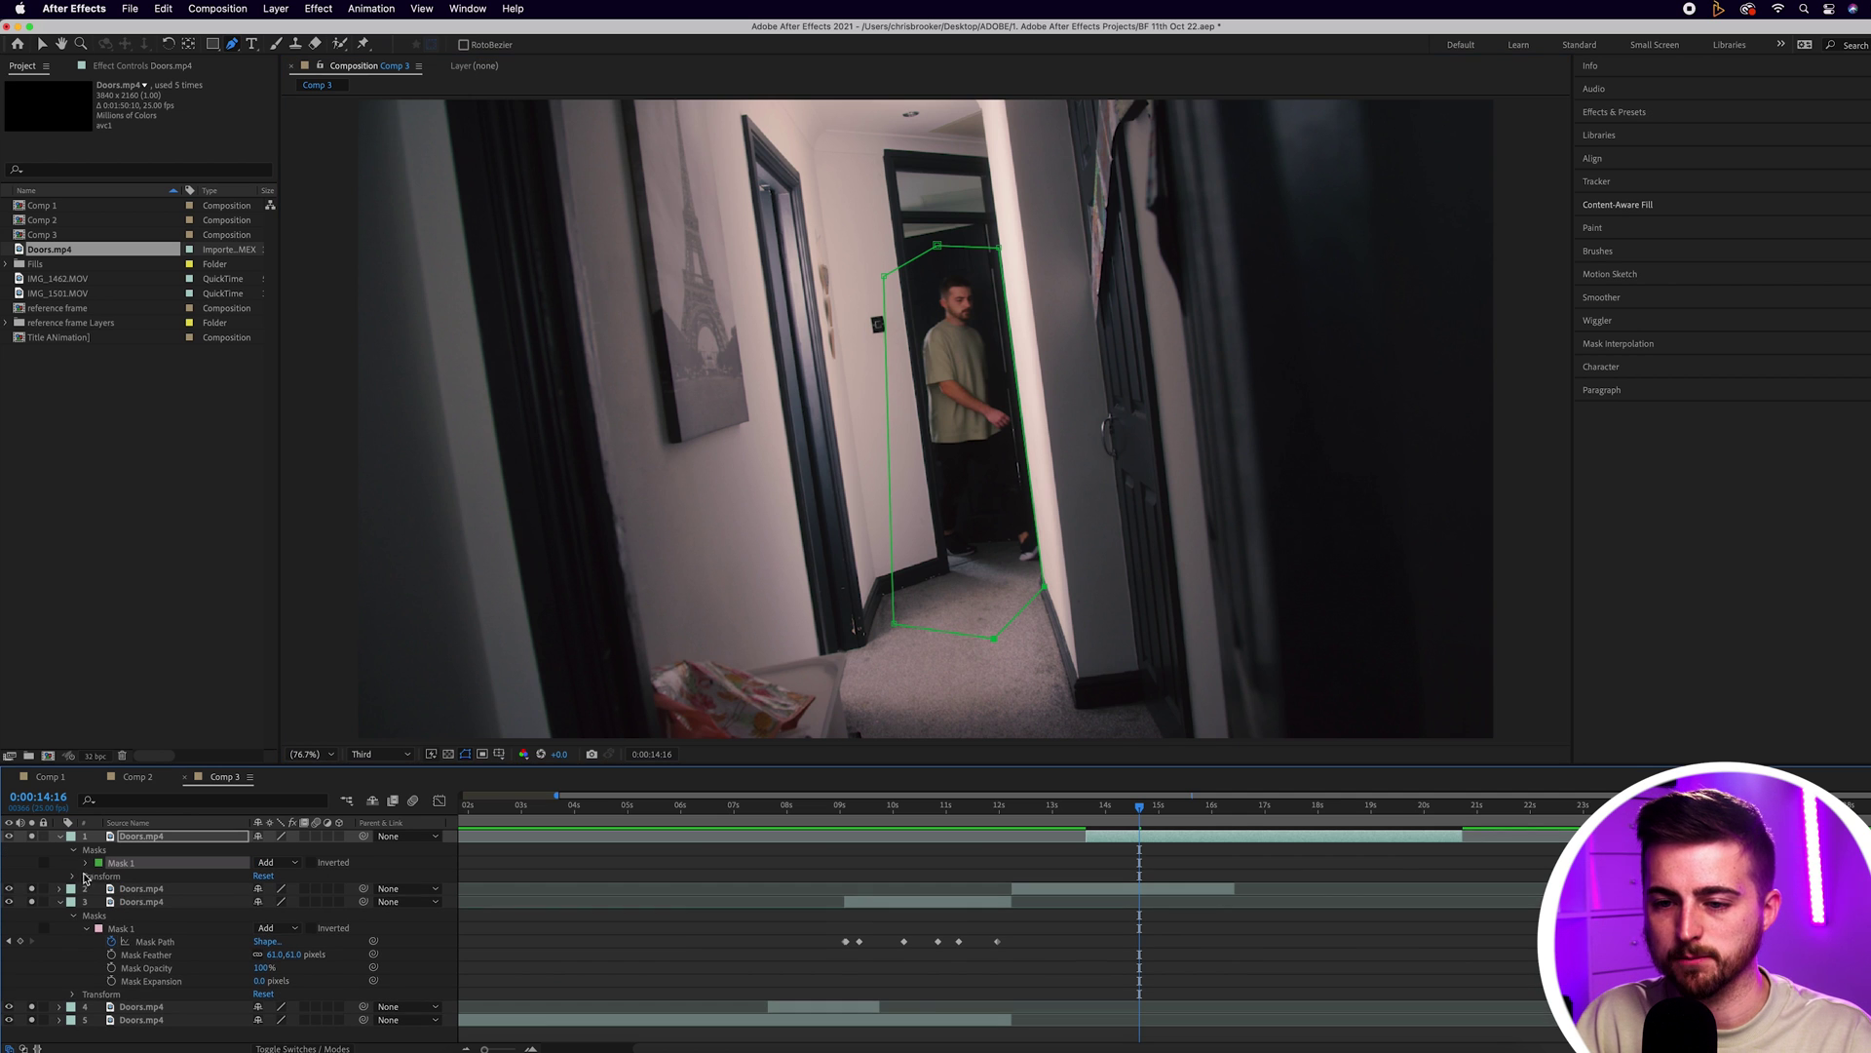
left_click(87, 864)
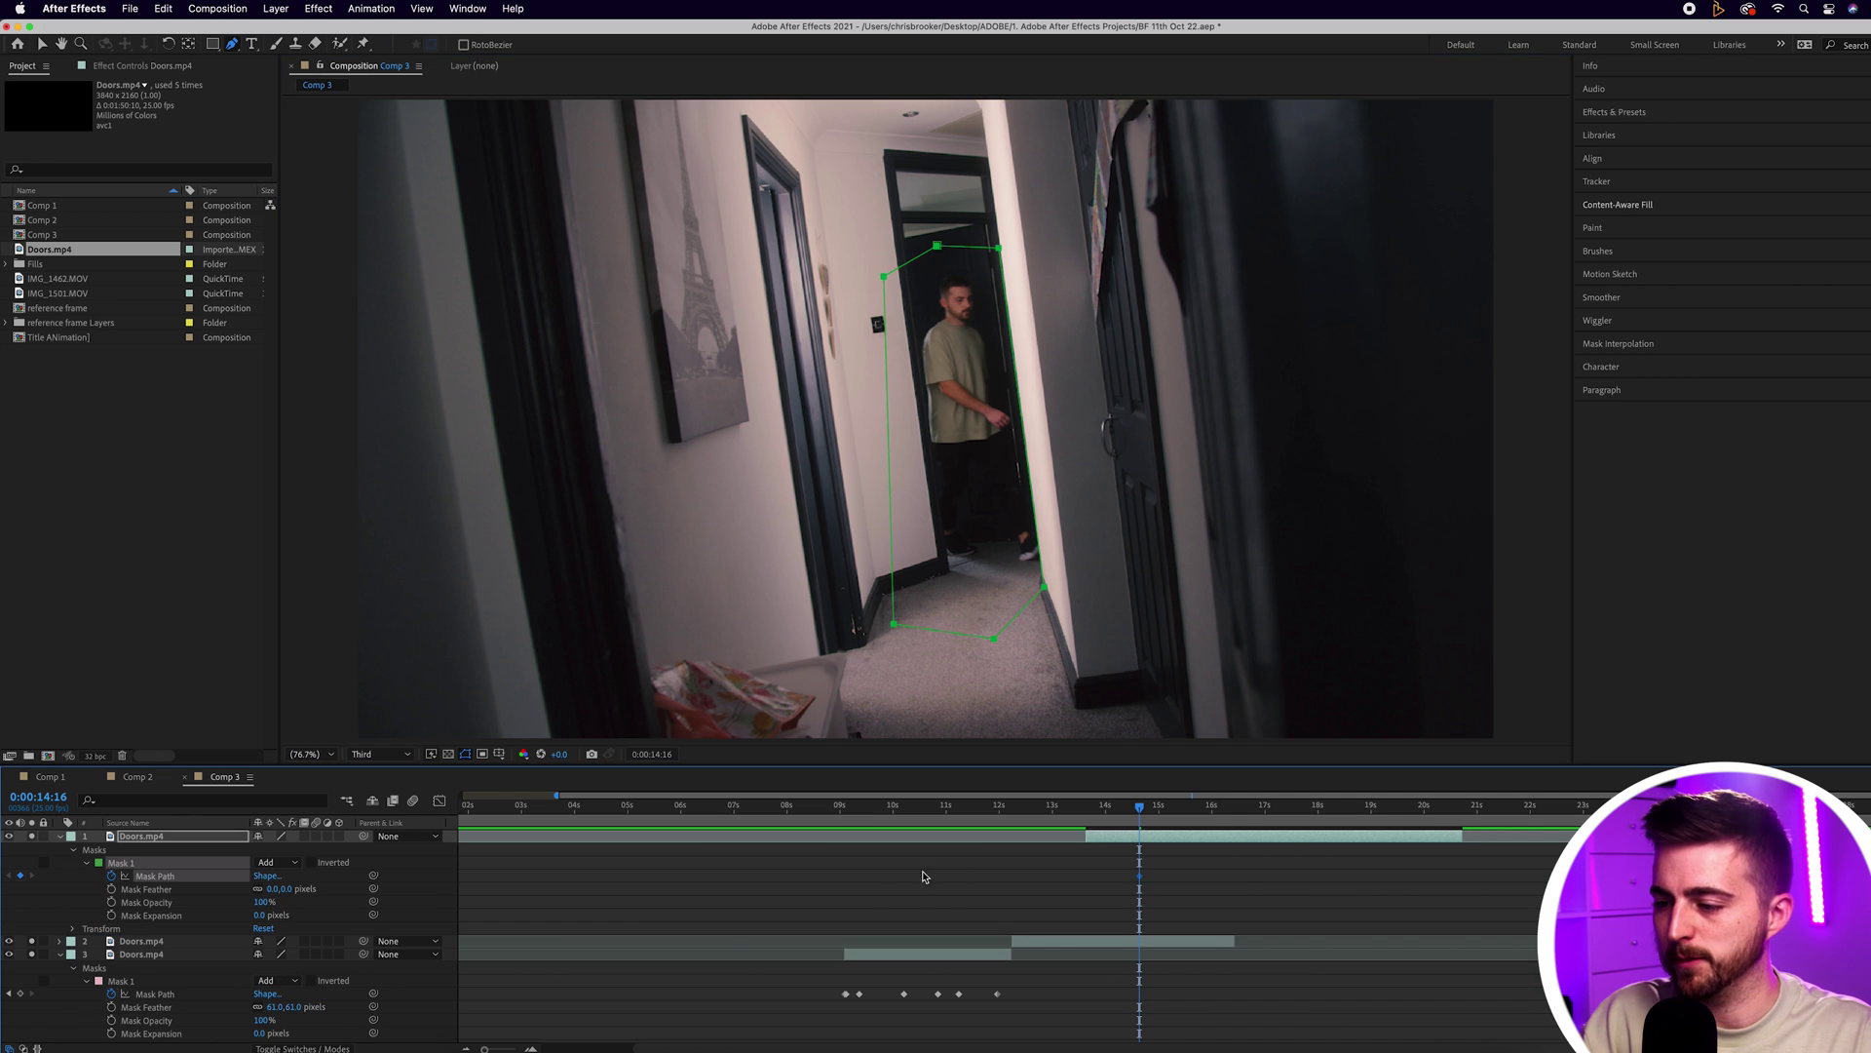
Shift the first layer's mask toward the open left doorway at 0:00:13:16, and pull its lower-right vertex out to the wall at 0:00:14:00
left_click_drag(1145, 821, 1113, 815)
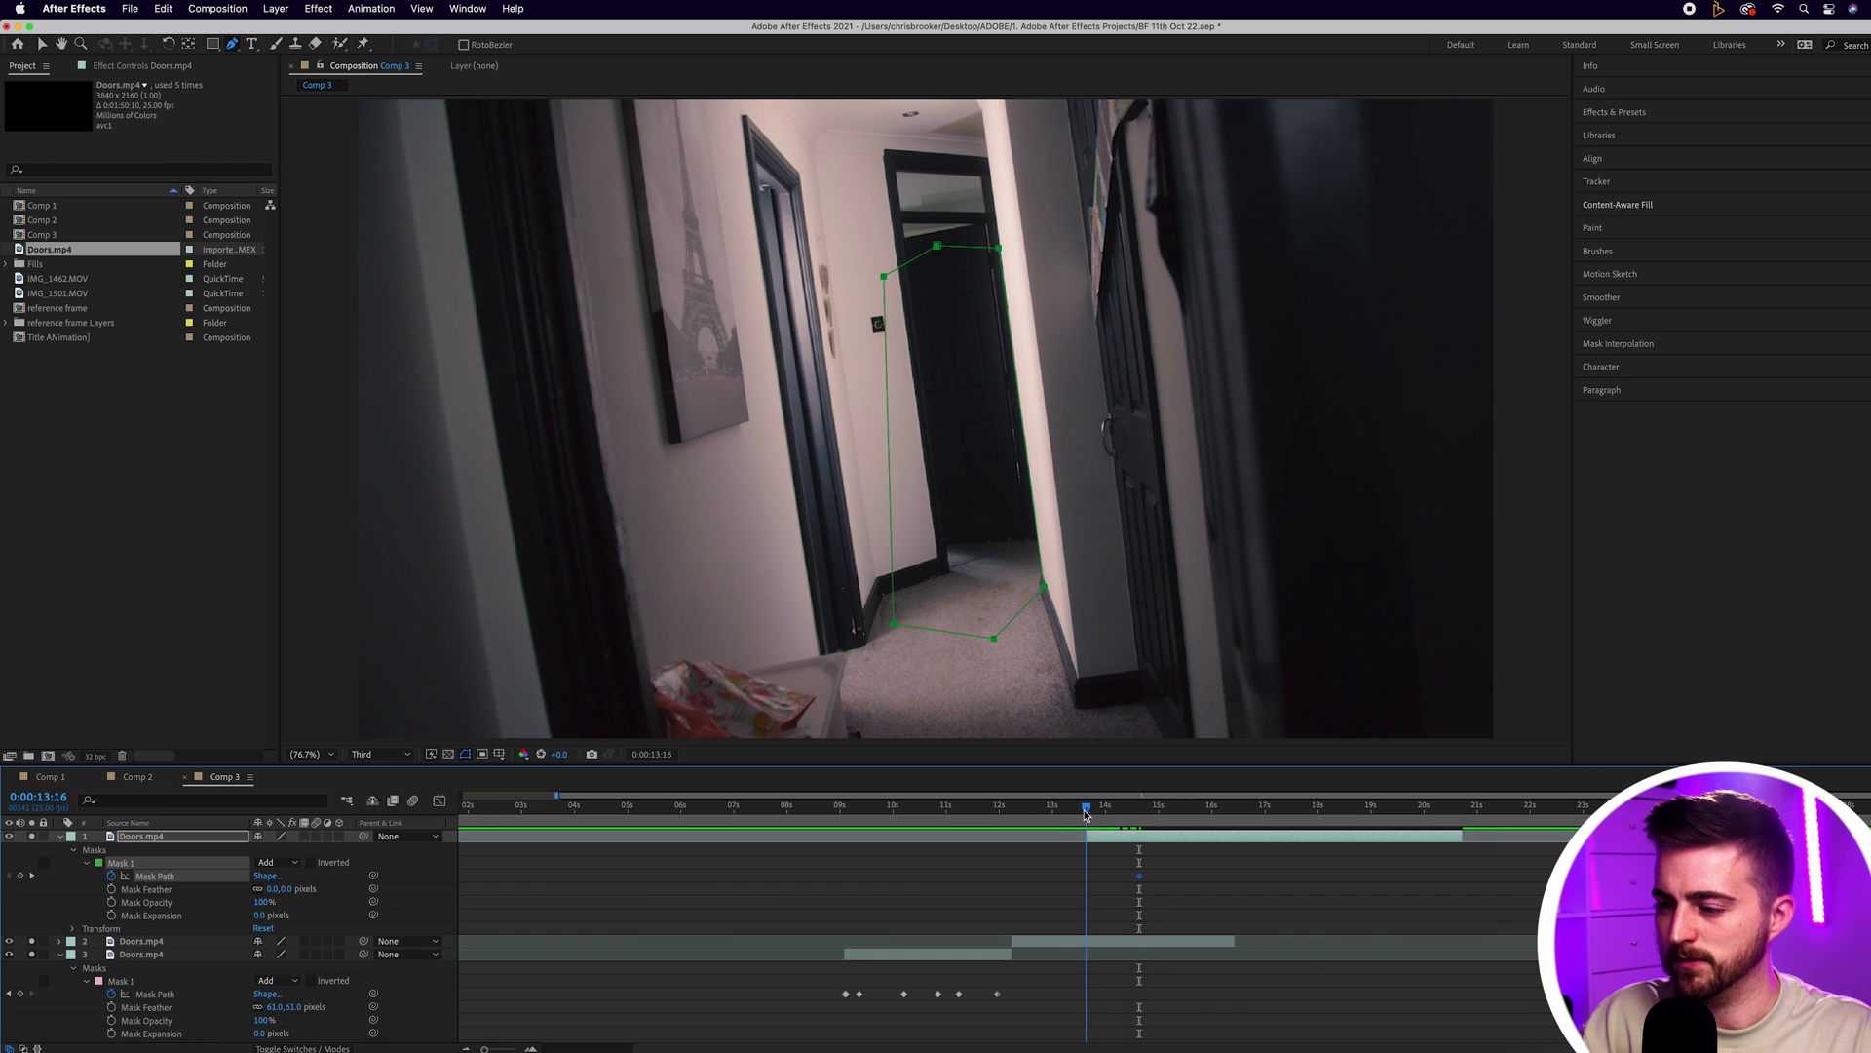
left_click(41, 45)
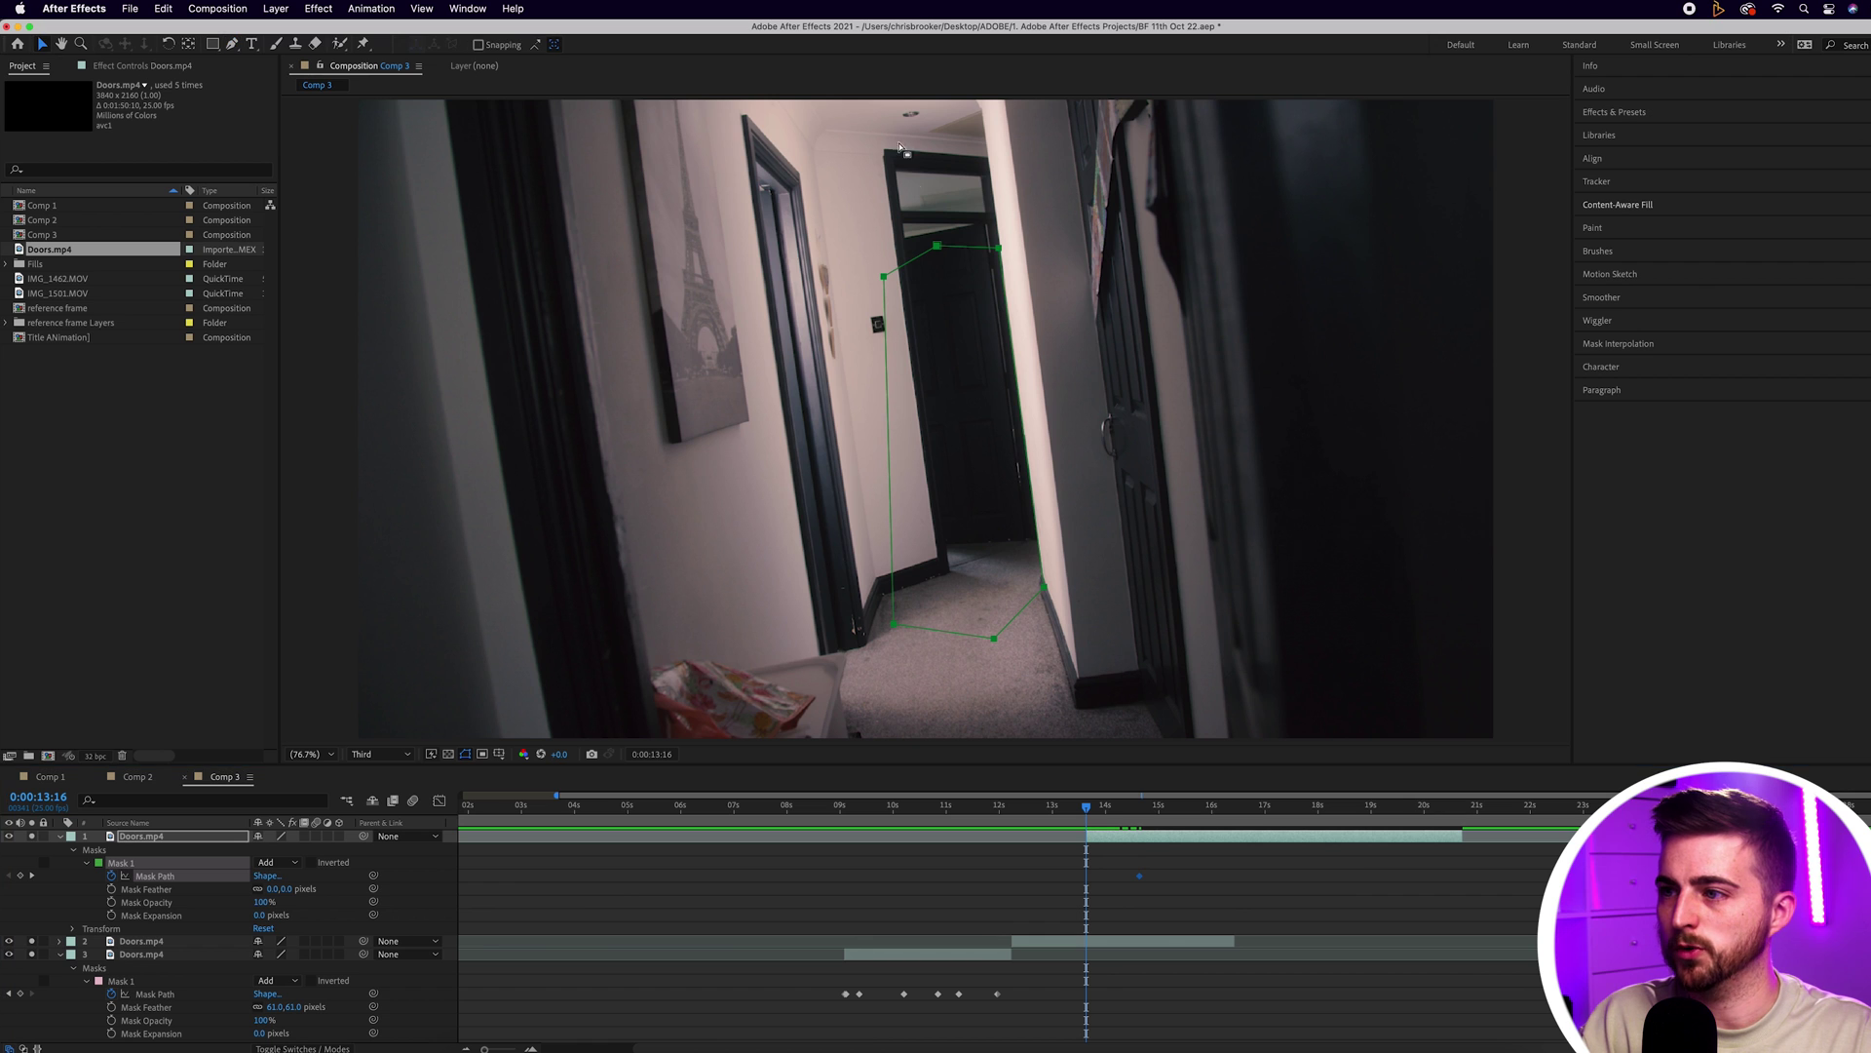
left_click_drag(1002, 258, 909, 261)
left_click_drag(1090, 815, 1108, 814)
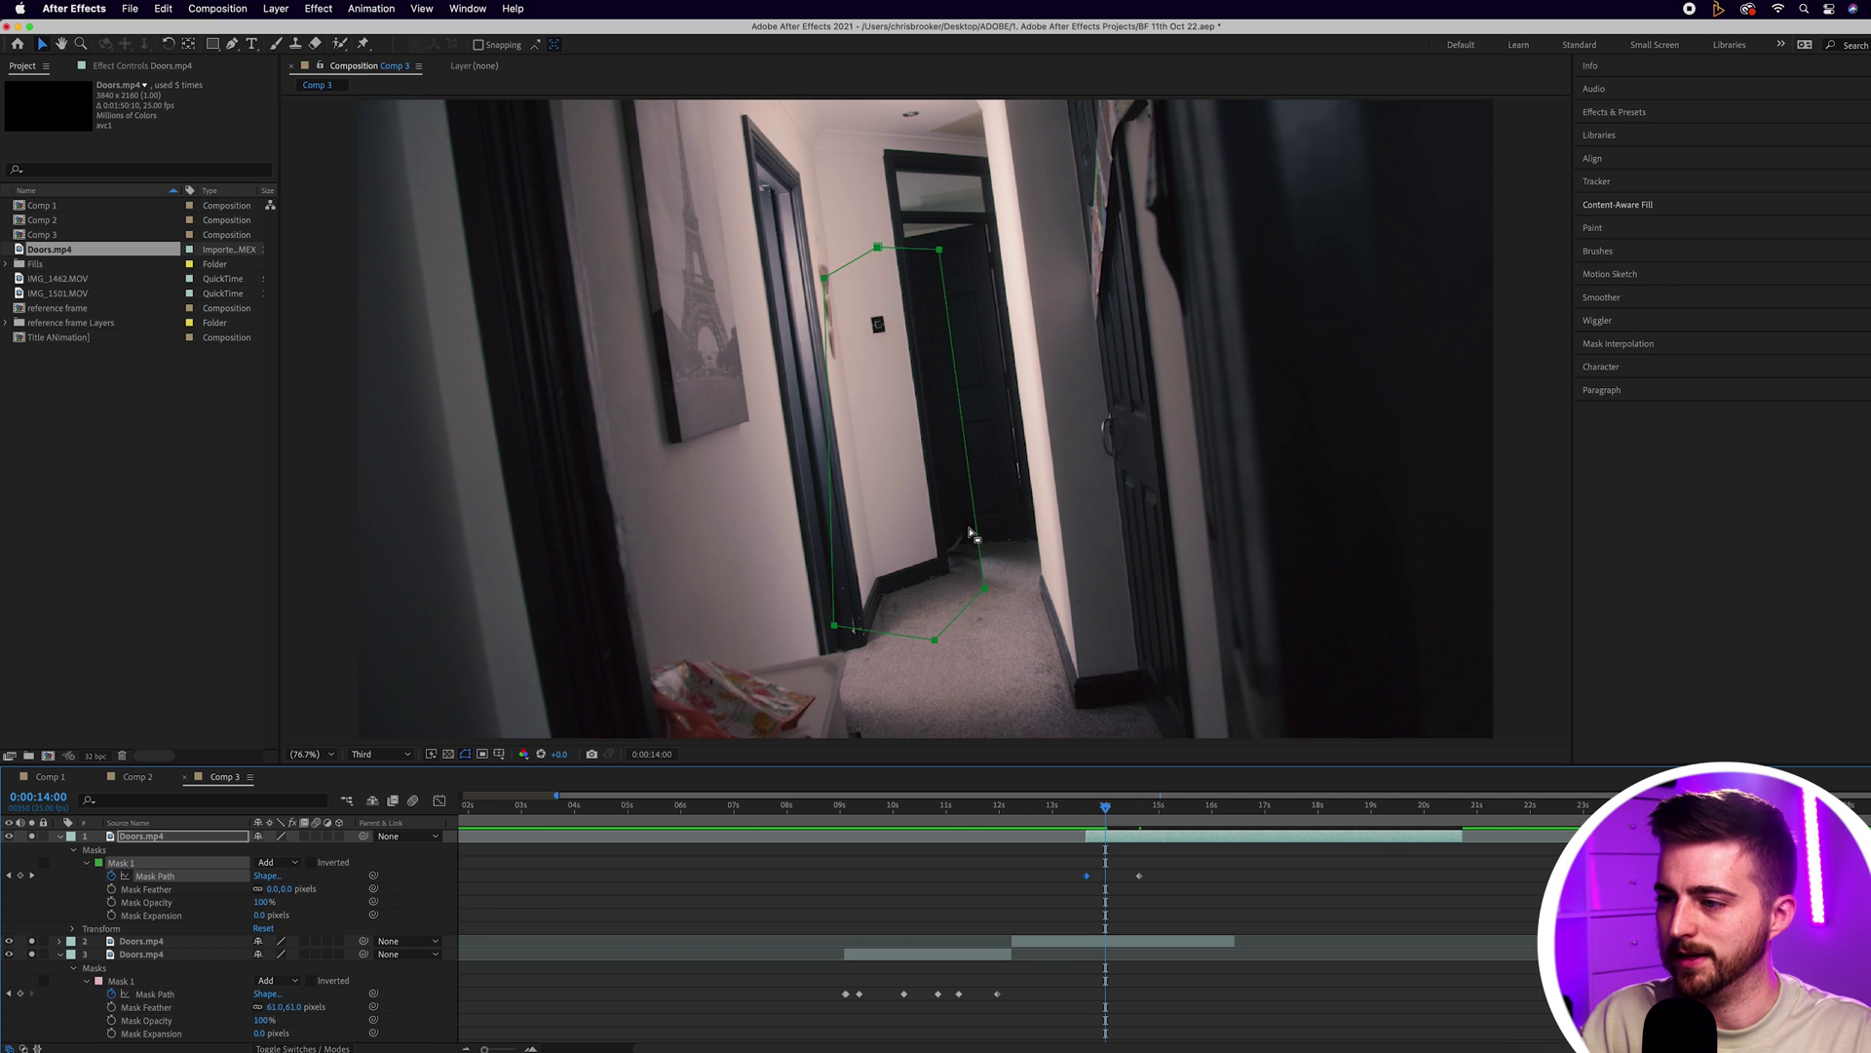
double_click(969, 534)
left_click_drag(985, 589, 1049, 586)
At 0:00:15:14, reshape the first layer's mask outward at its base, right side and top so it surrounds the approaching man more widely
left_click_drag(1101, 813, 1188, 808)
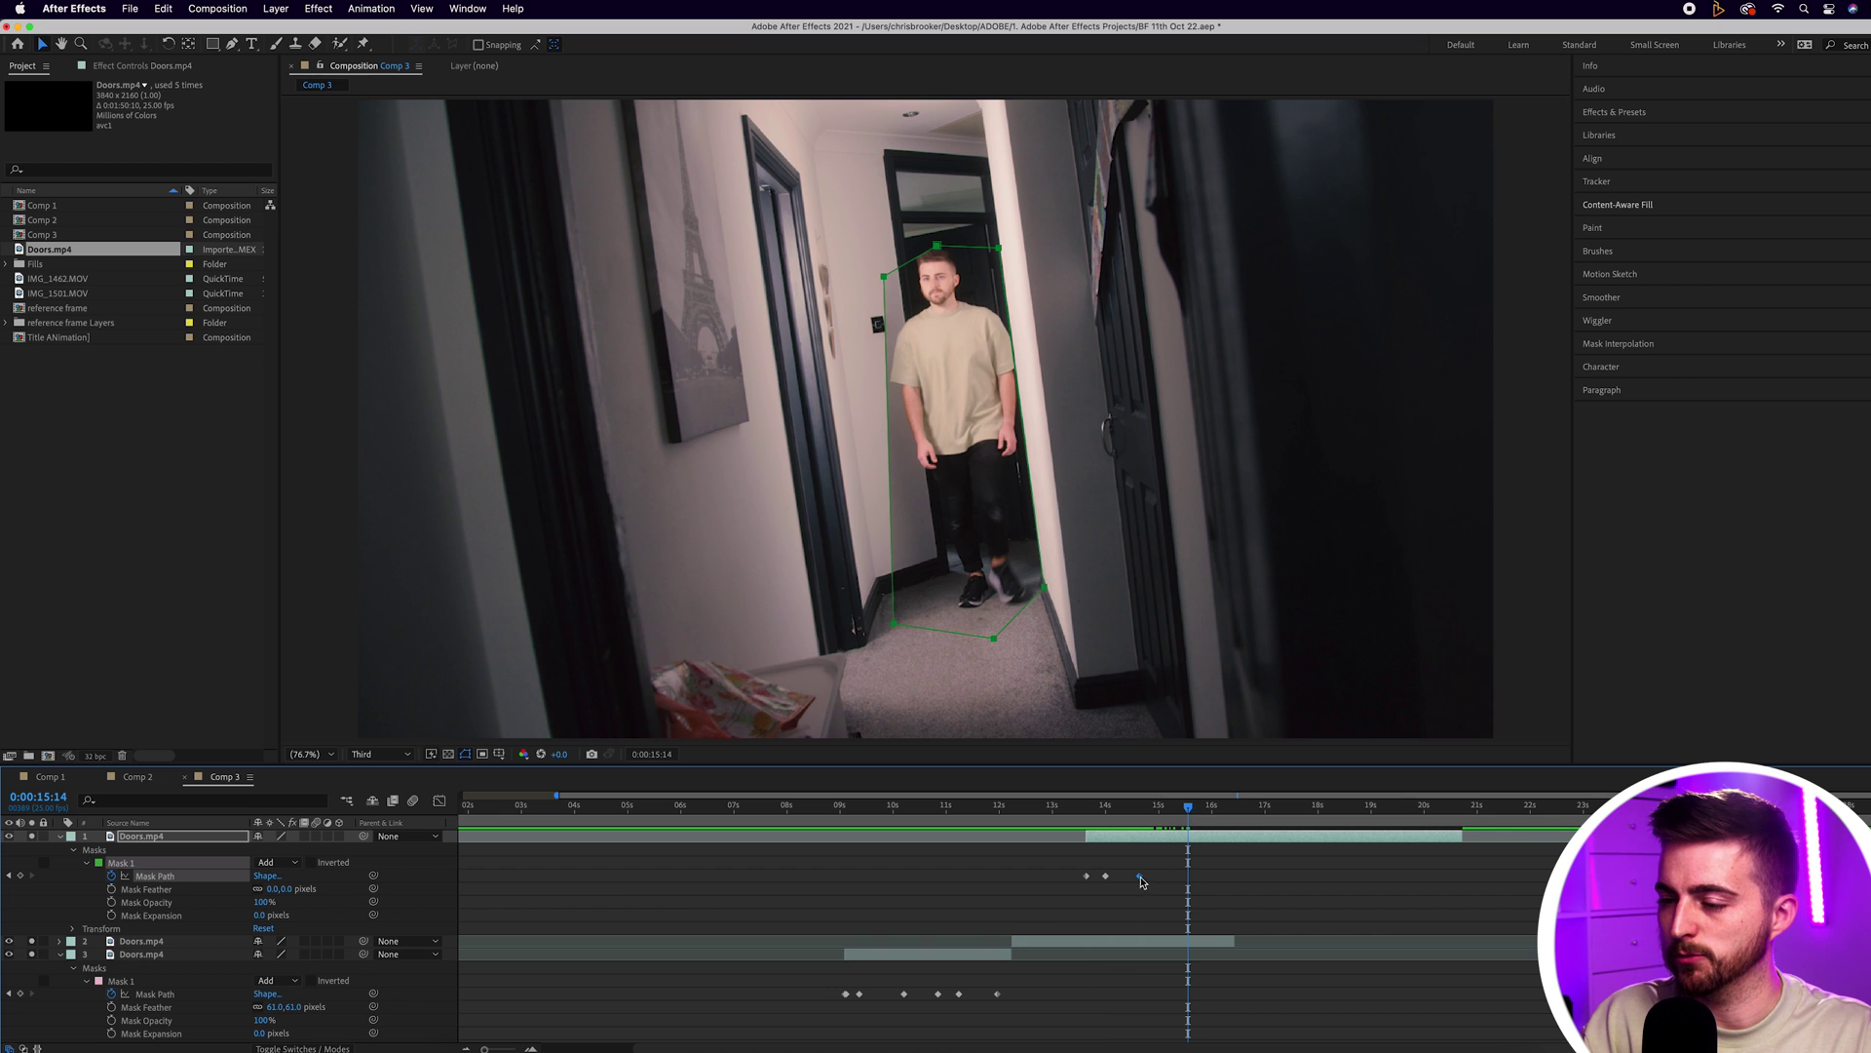
double_click(947, 630)
left_click_drag(895, 624, 862, 666)
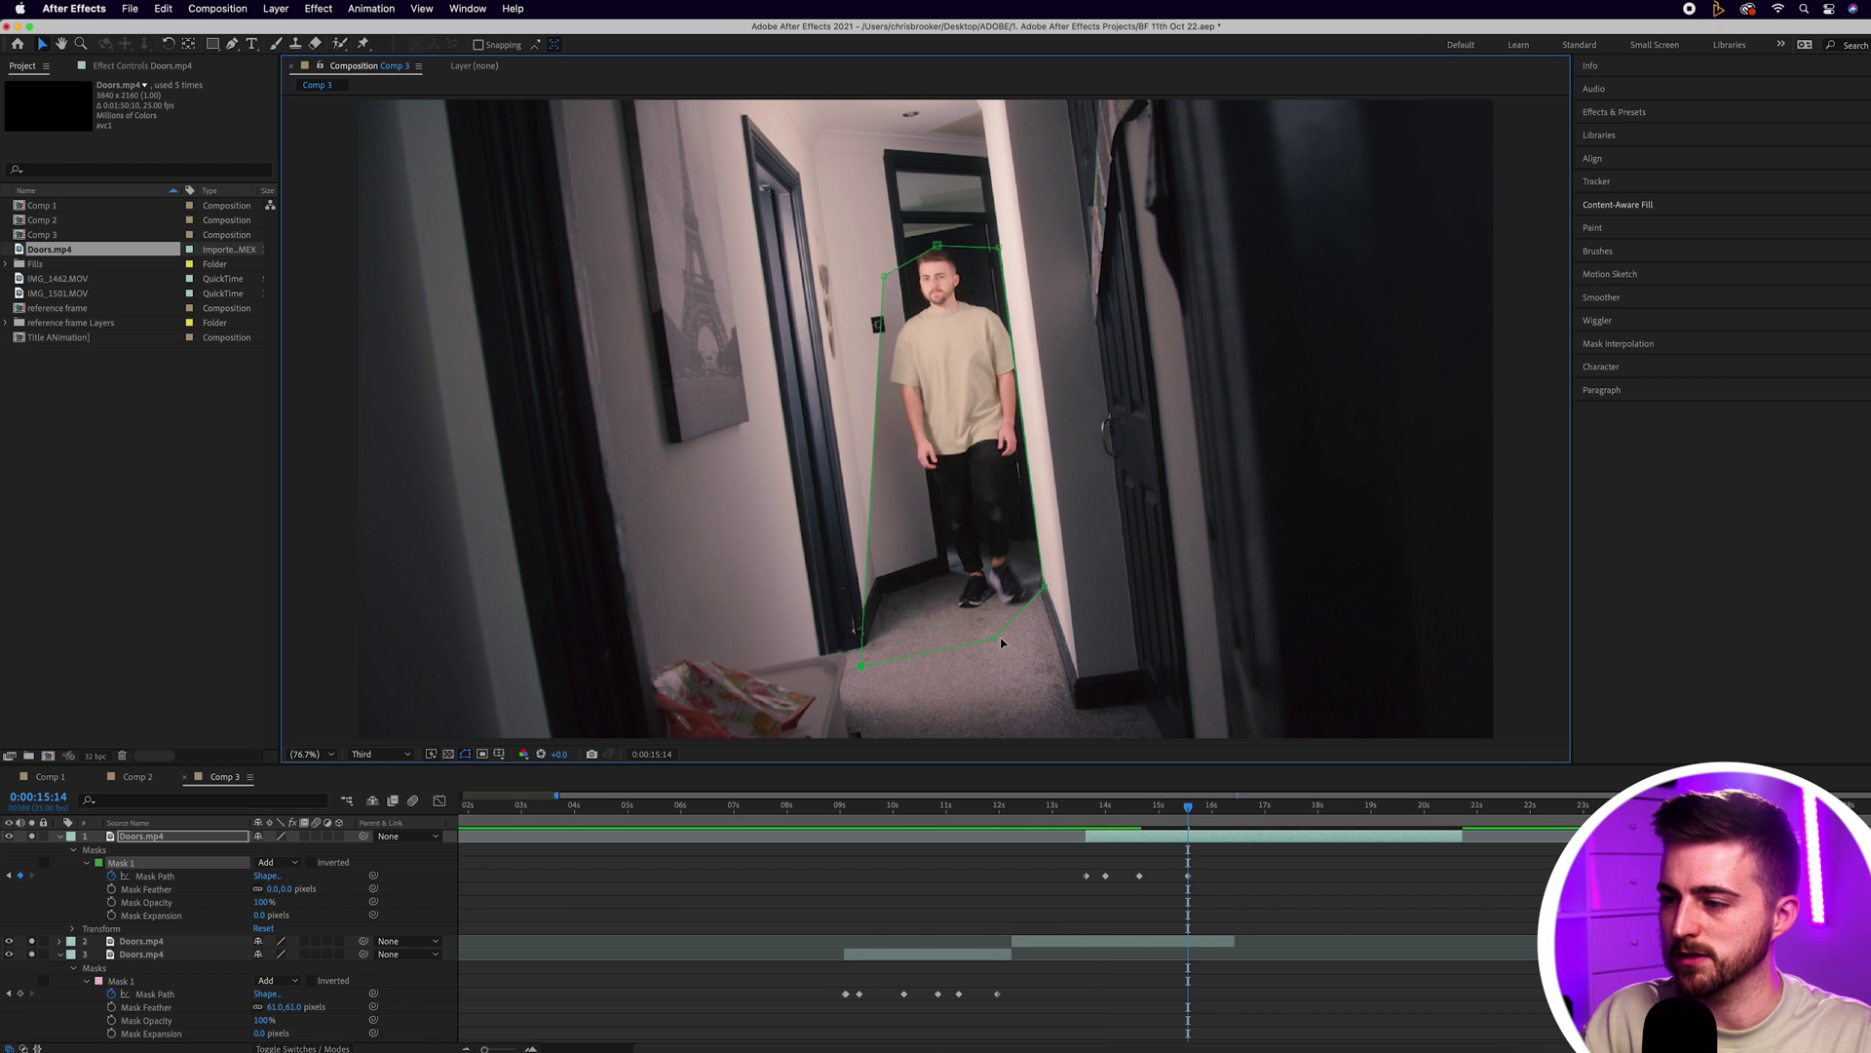
left_click_drag(994, 638, 1021, 669)
left_click_drag(1044, 587, 1094, 612)
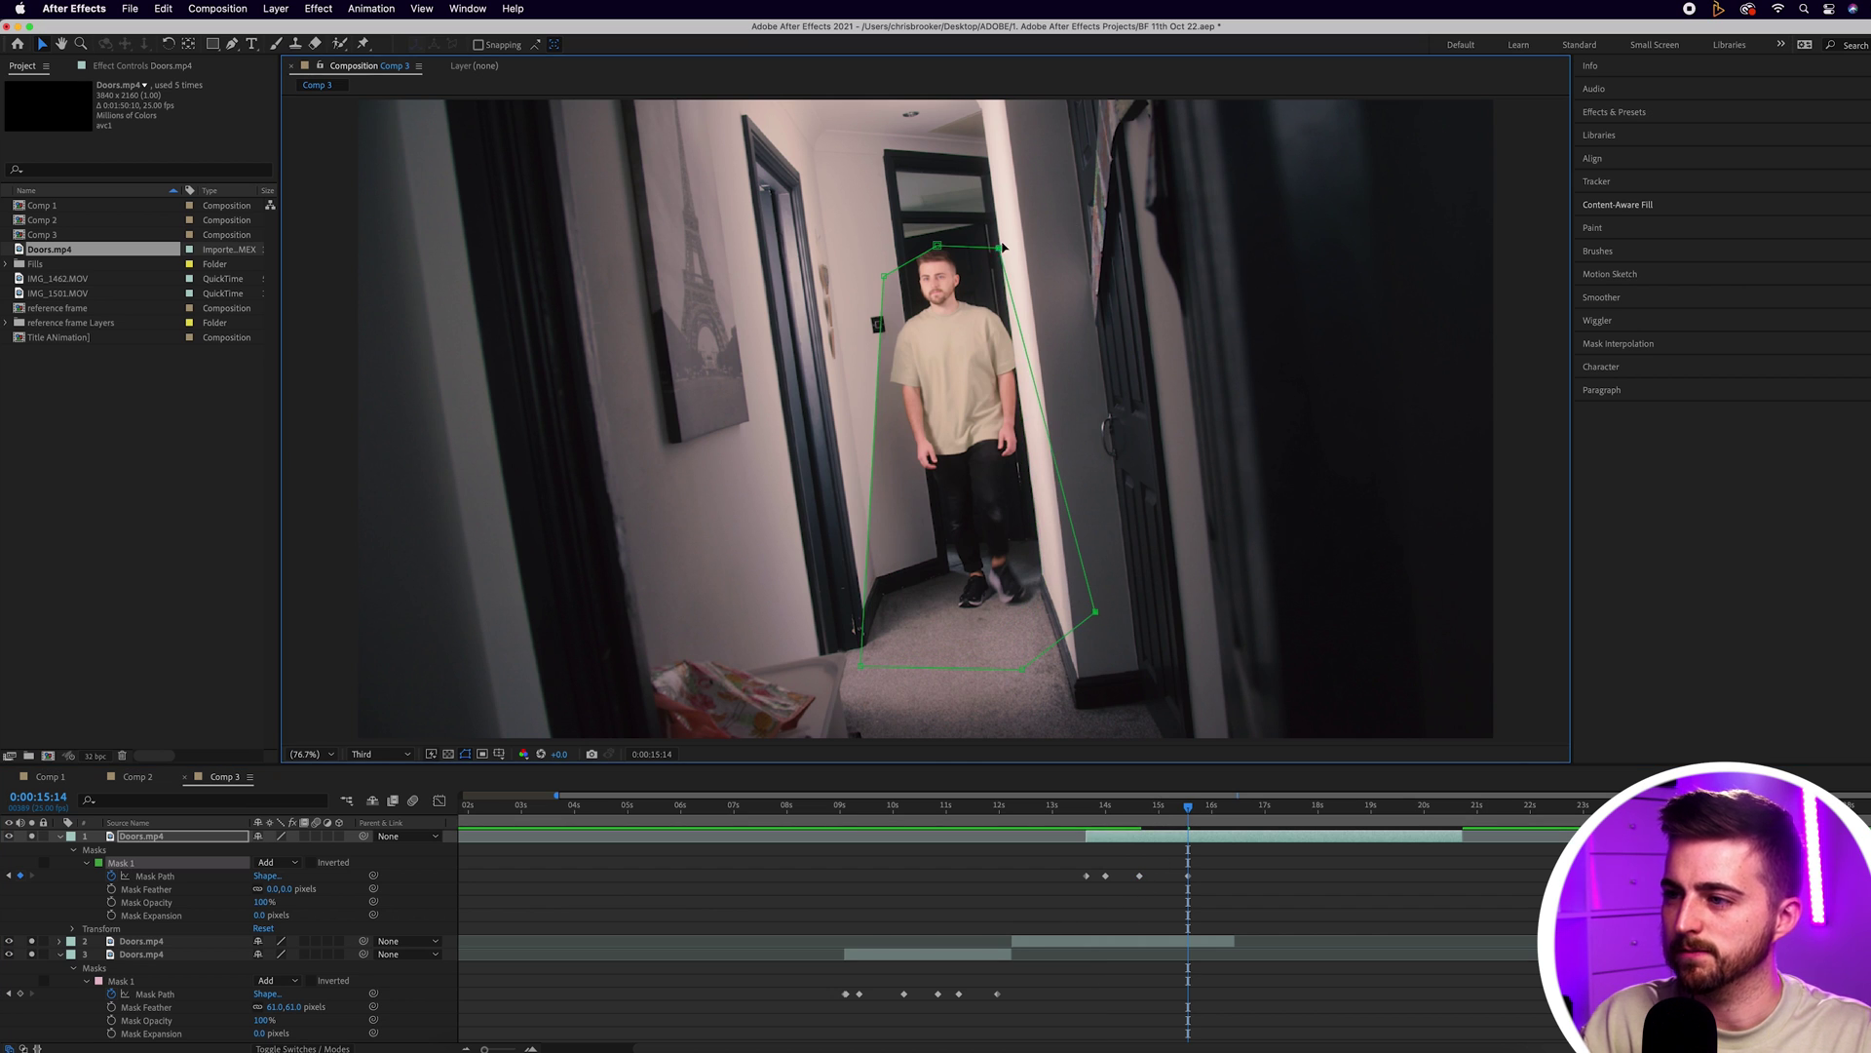
left_click_drag(999, 247, 918, 205)
left_click_drag(884, 275, 782, 229)
Extend the second layer's end to about 0:00:16:22
left_click_drag(1188, 808, 1210, 814)
left_click(1209, 809)
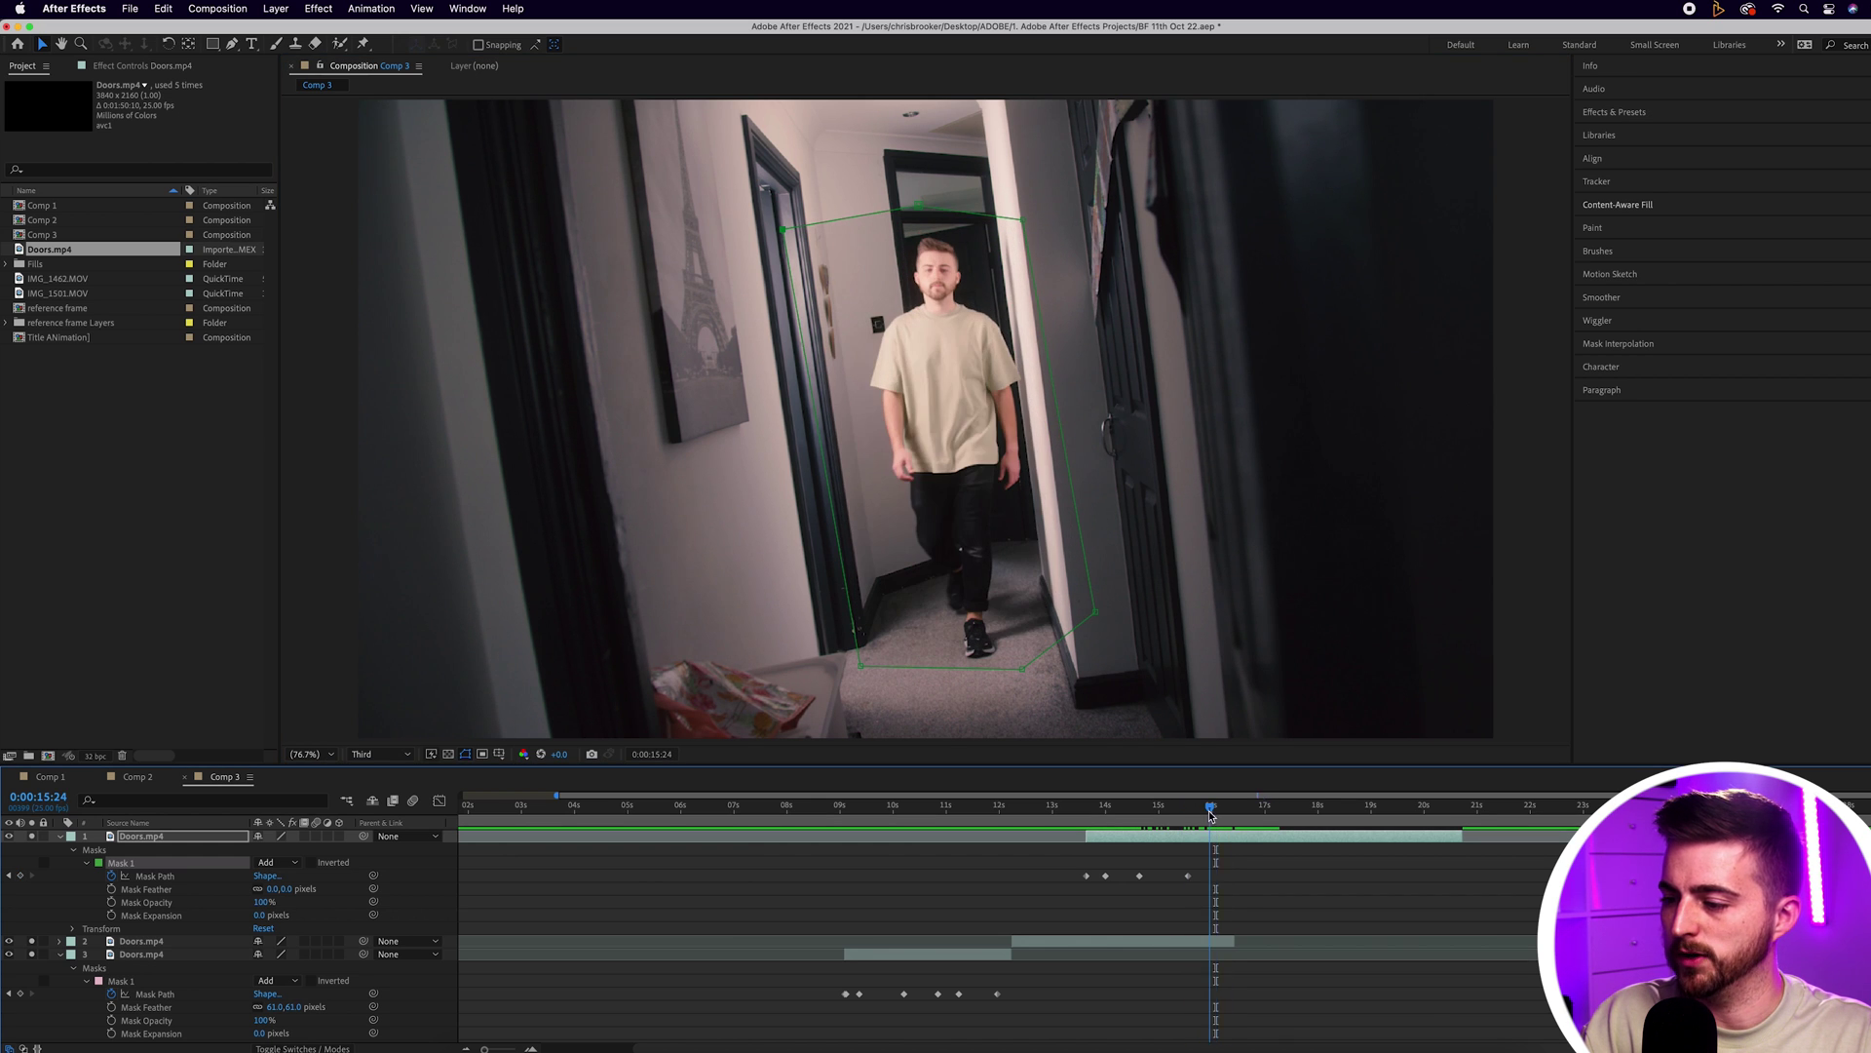
left_click_drag(1243, 941, 1263, 940)
left_click(1264, 808)
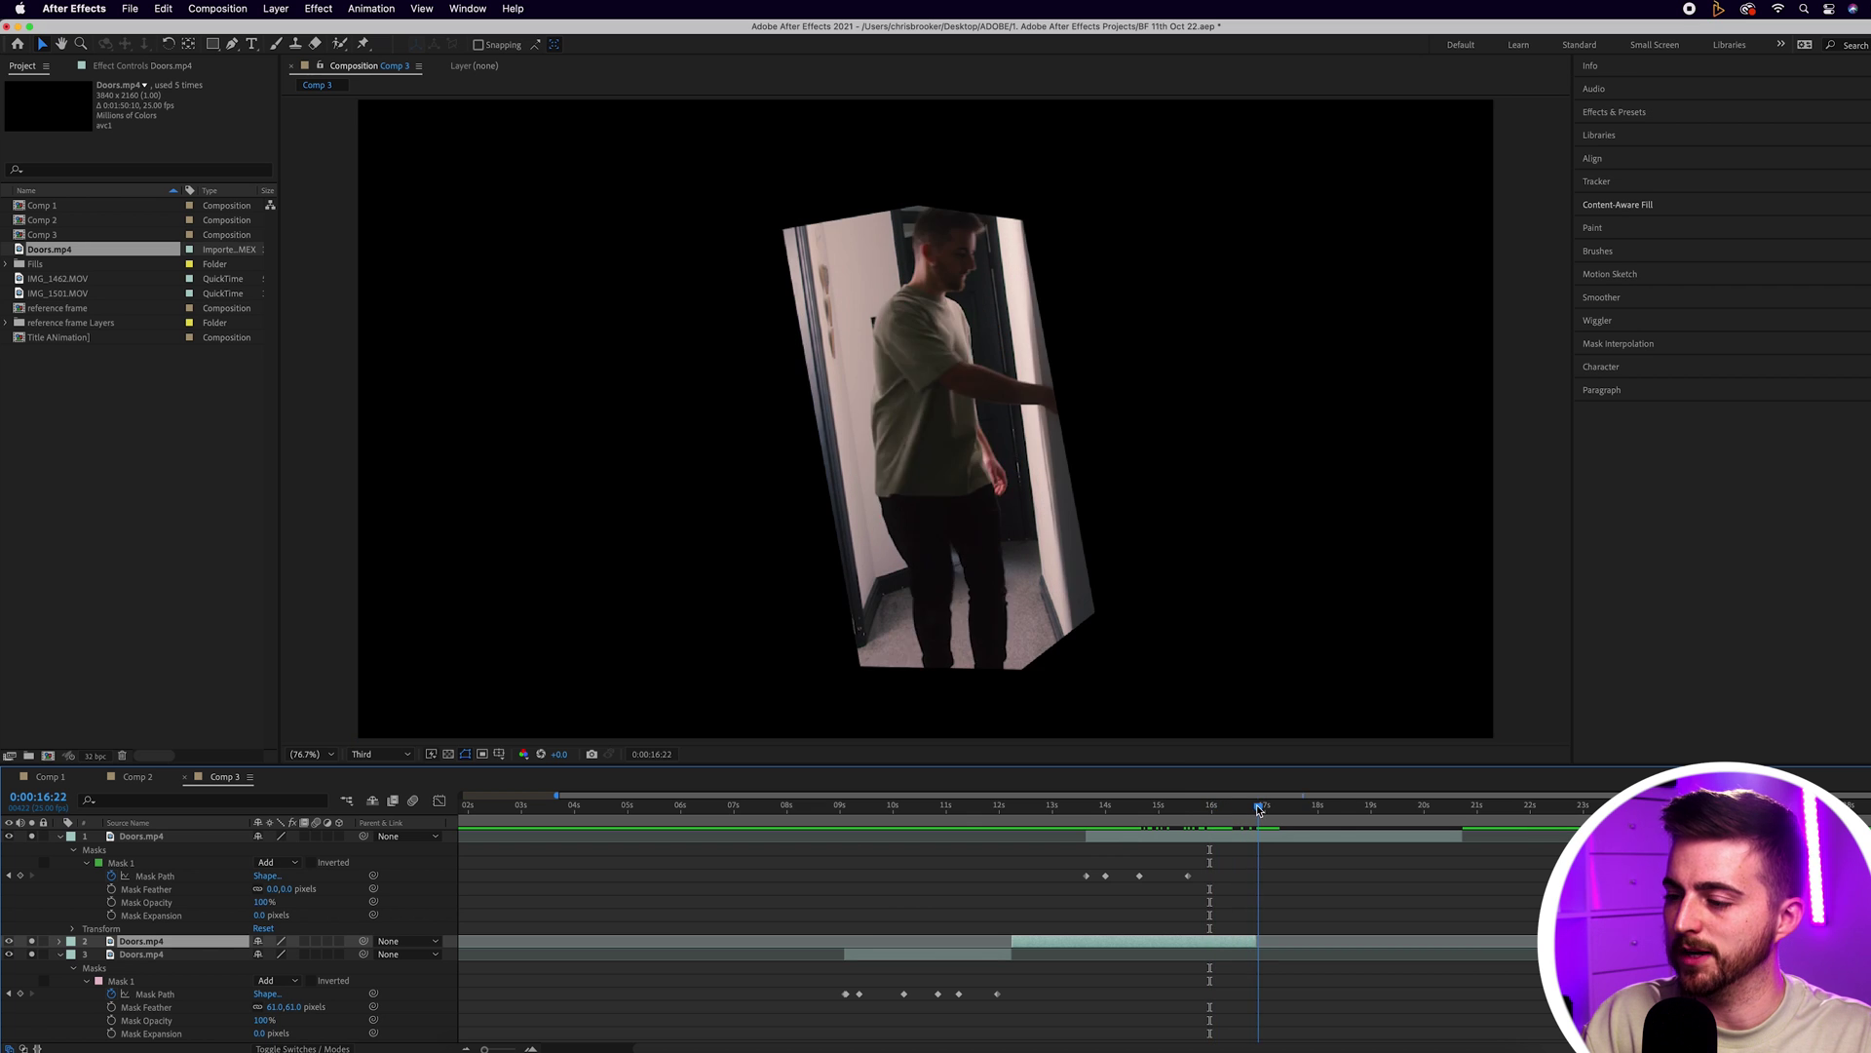
Keyframe the second layer's opacity from 100% at 0:00:15:16 to 0% at 0:00:16:15
left_click_drag(1264, 808, 1197, 817)
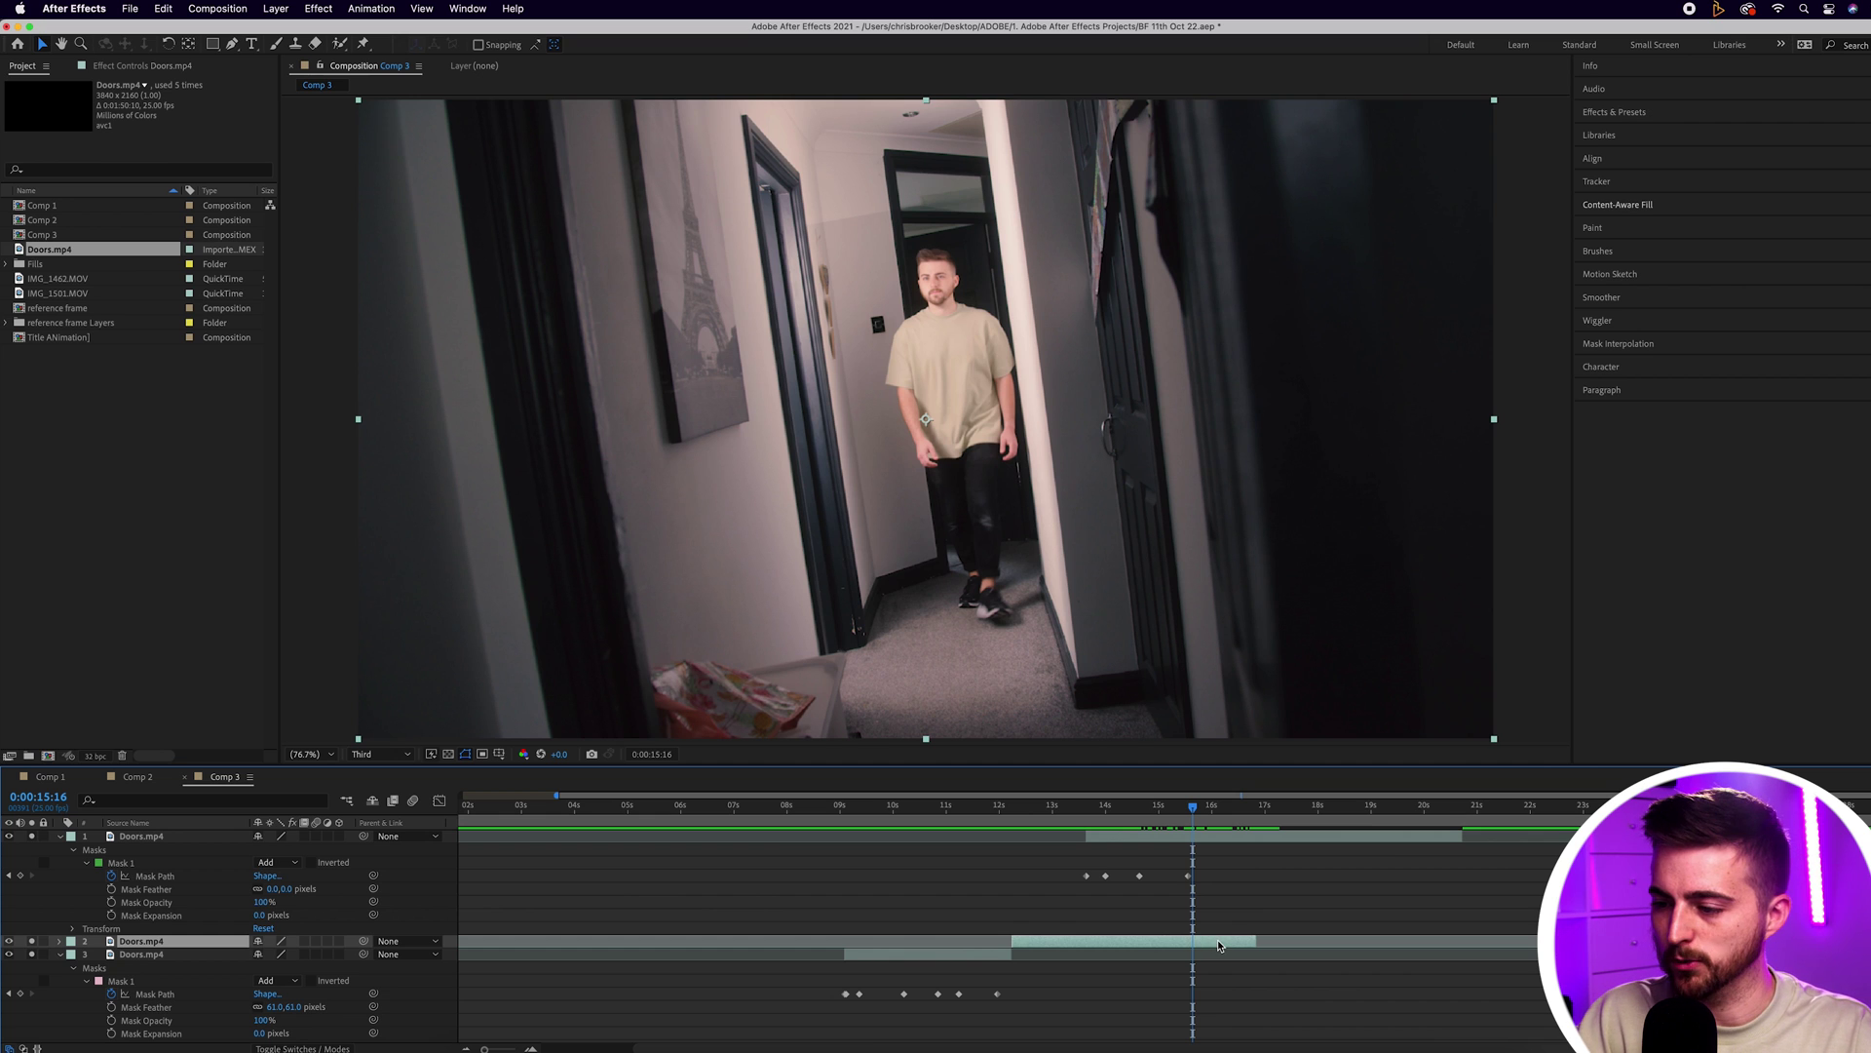
key("t")
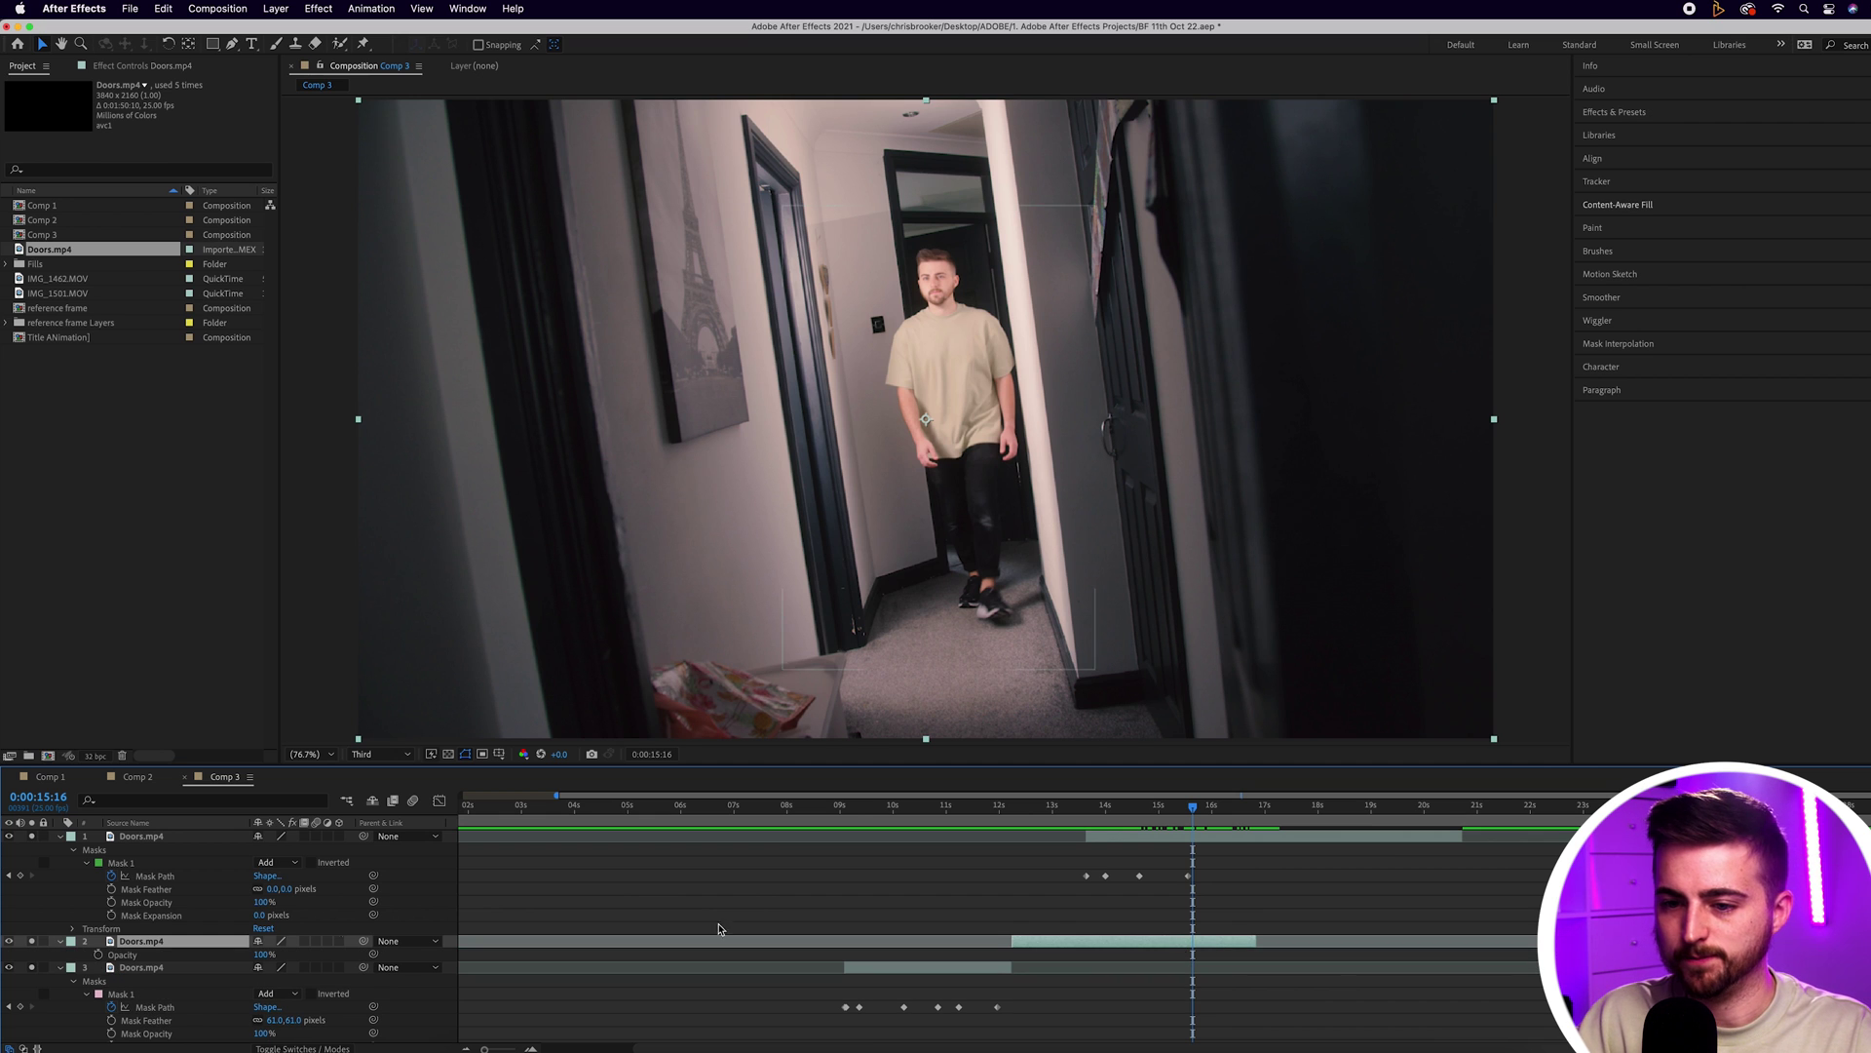
left_click(99, 955)
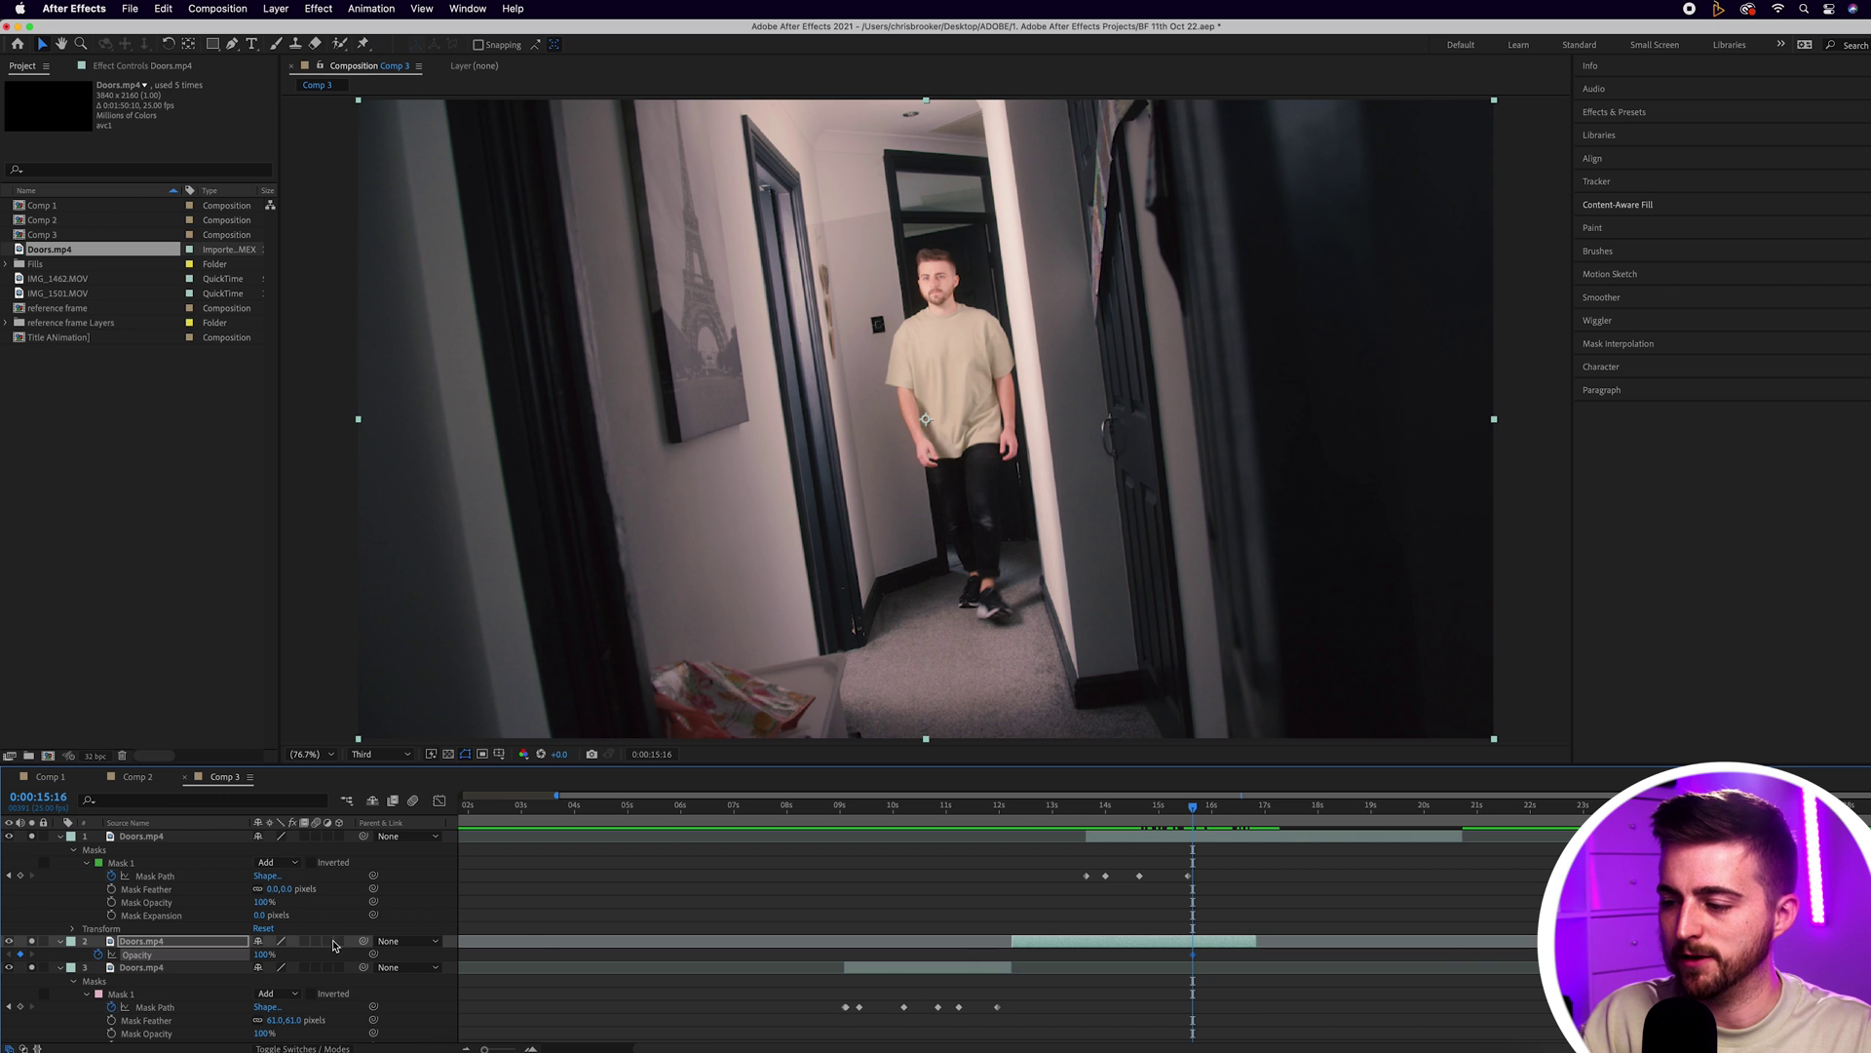
left_click_drag(1199, 814, 1244, 814)
left_click_drag(251, 956, 91, 978)
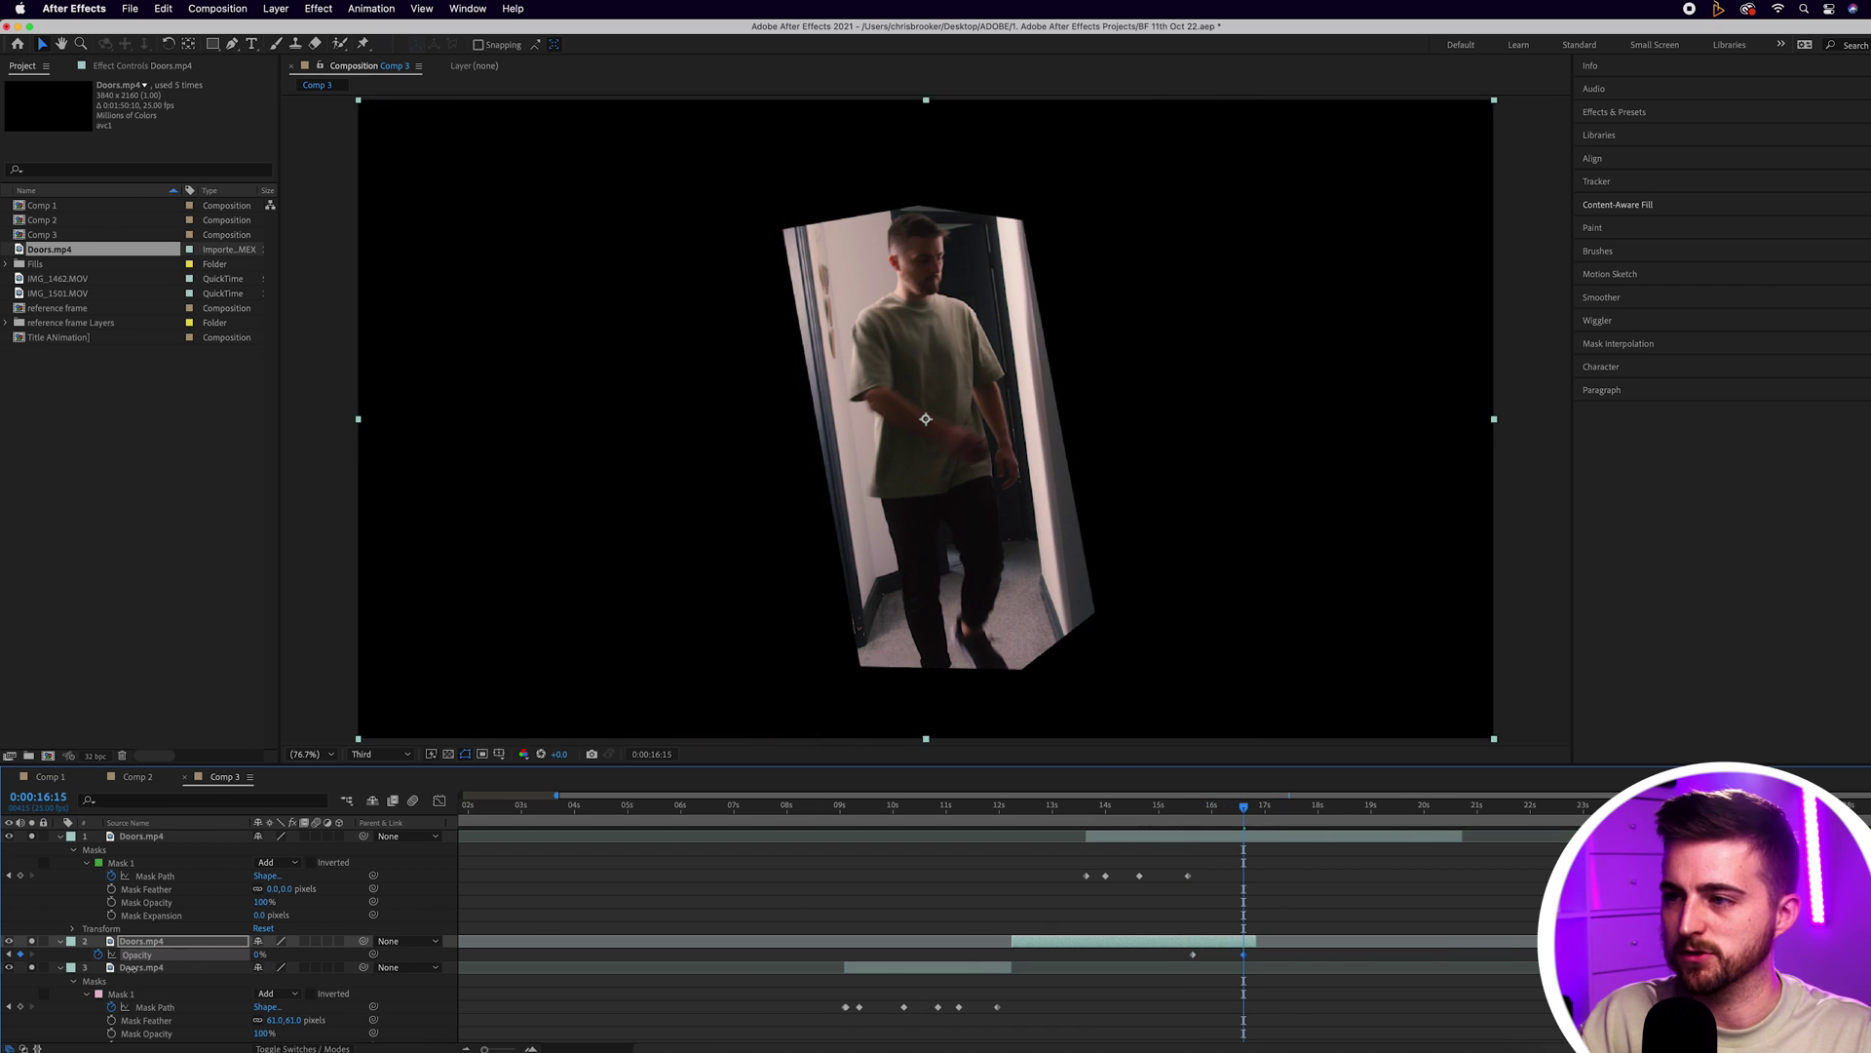
Preview the second layer's fade-out by playing the transition from 0:00:13:09
left_click_drag(1232, 810, 1138, 824)
left_click(1072, 824)
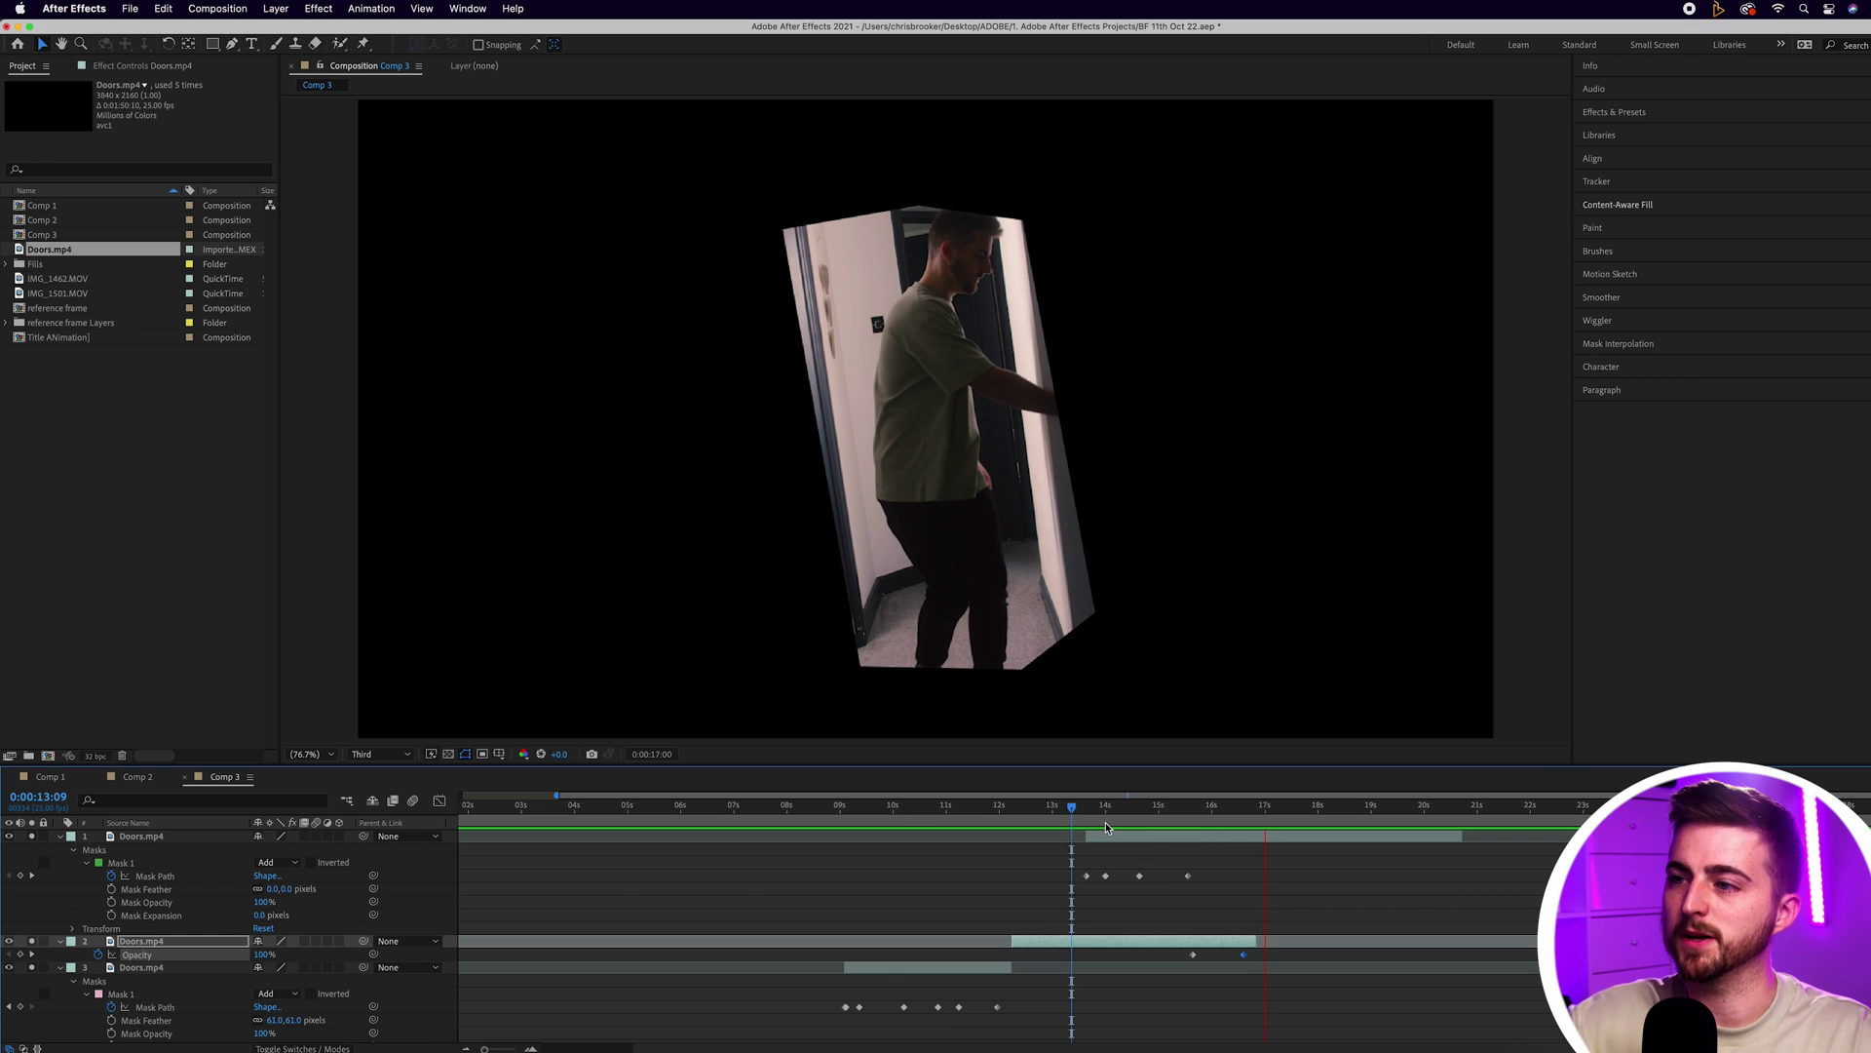
key("space")
left_click_drag(1107, 818, 1153, 813)
Duplicate the first layer and delete Mask 1 from the lower copy
left_click(1170, 837)
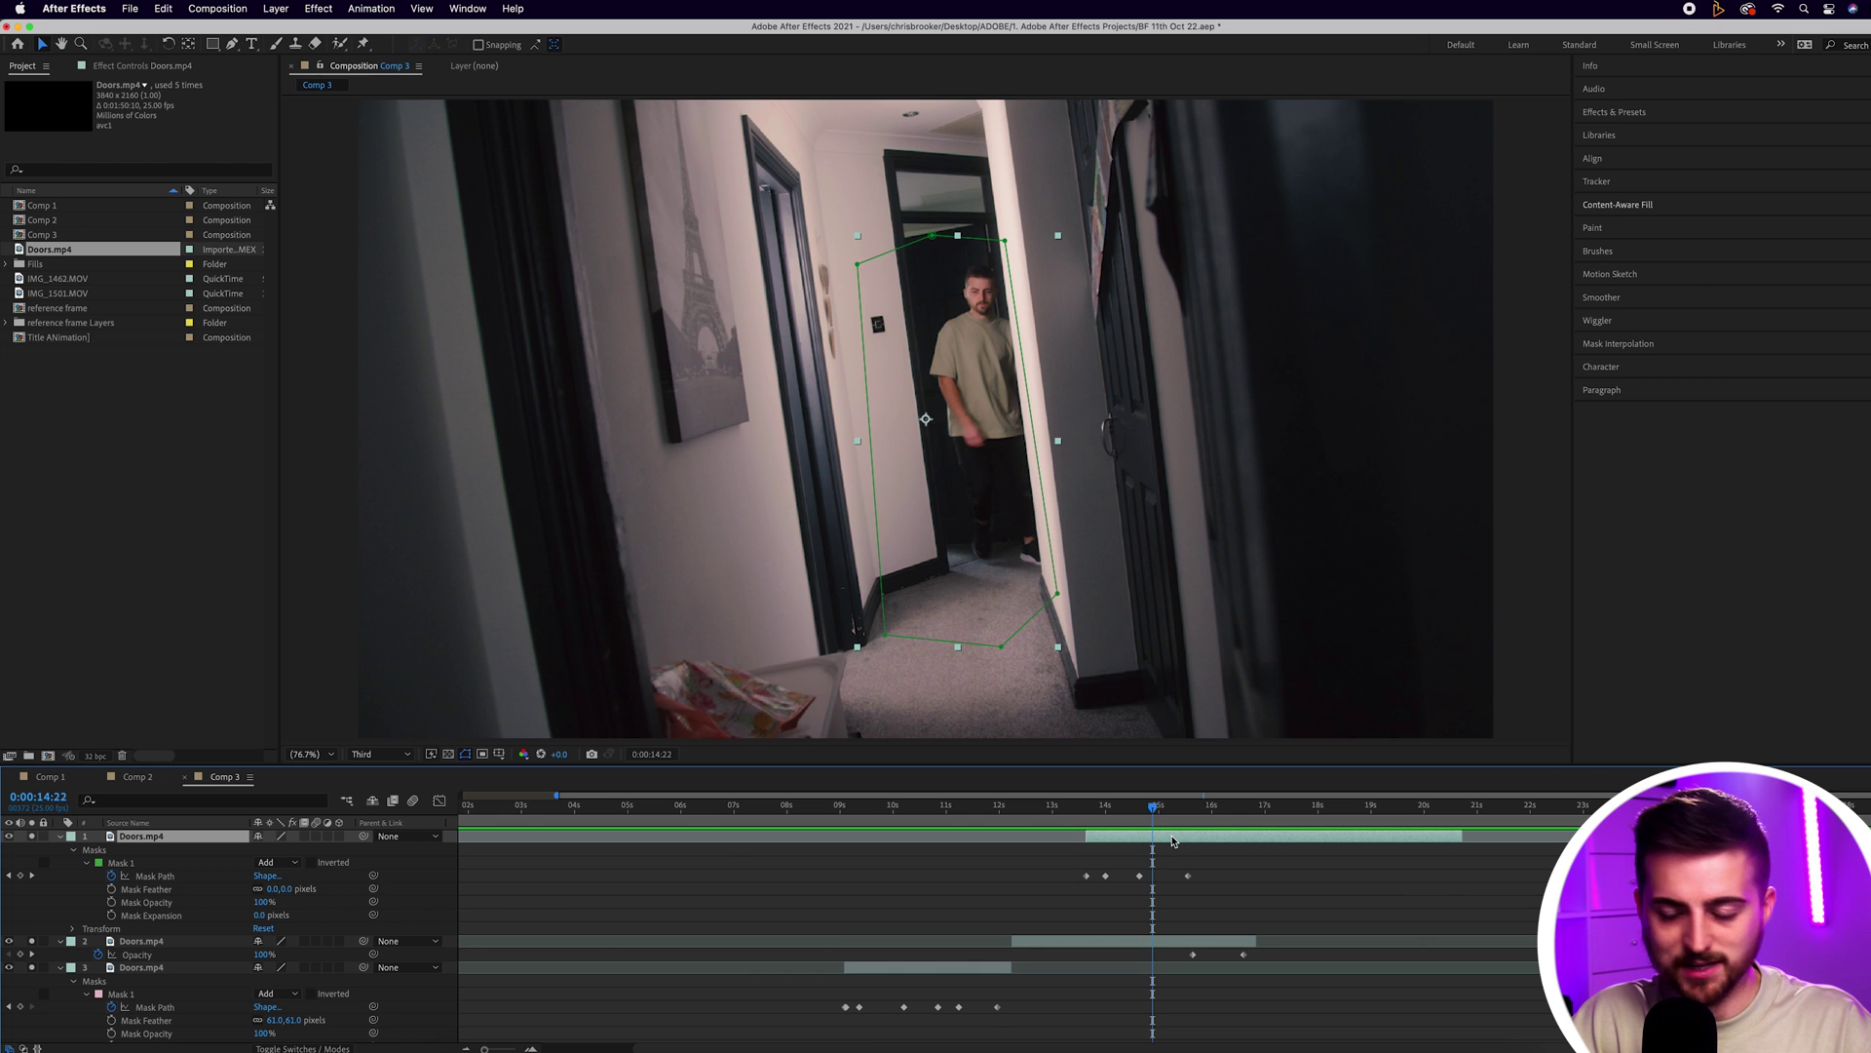
key("super+d")
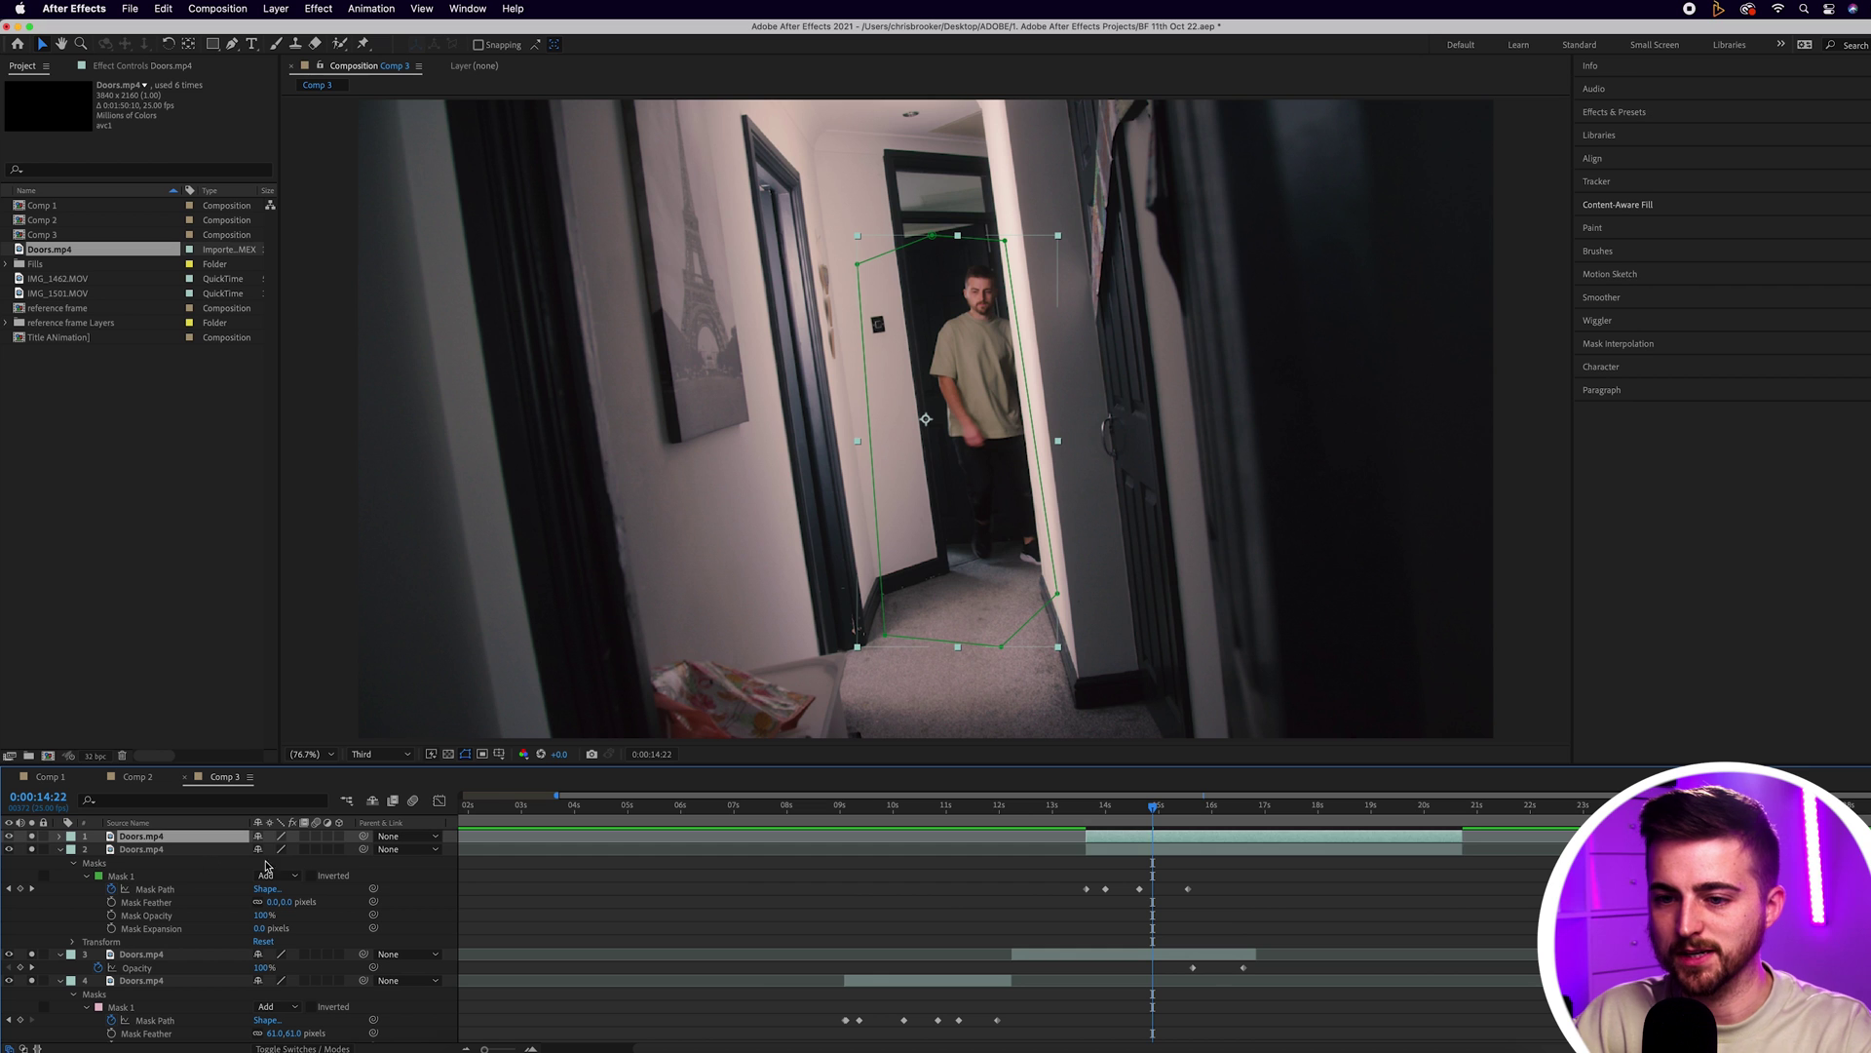
left_click(118, 876)
key("Delete")
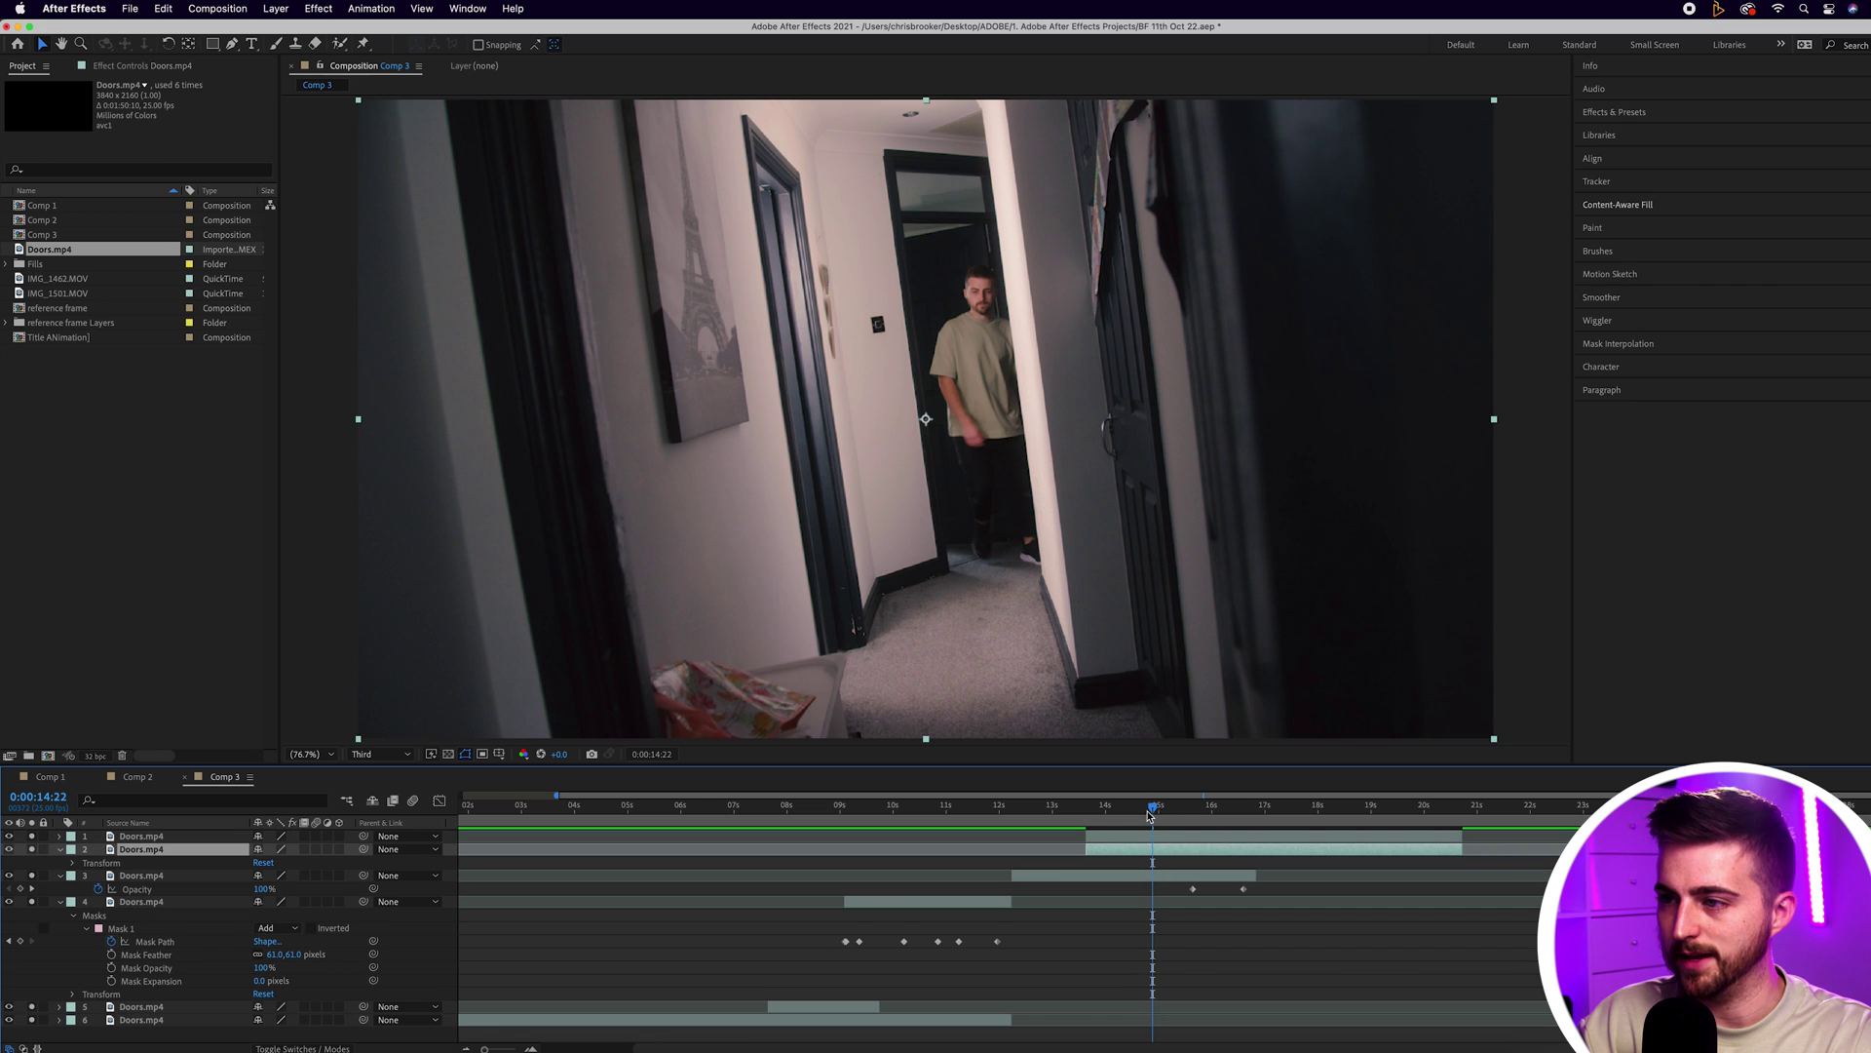
Keyframe the unmasked second layer's opacity from 0% at 0:00:15:14 to 100% at 0:00:16:07
left_click_drag(1123, 812, 1188, 816)
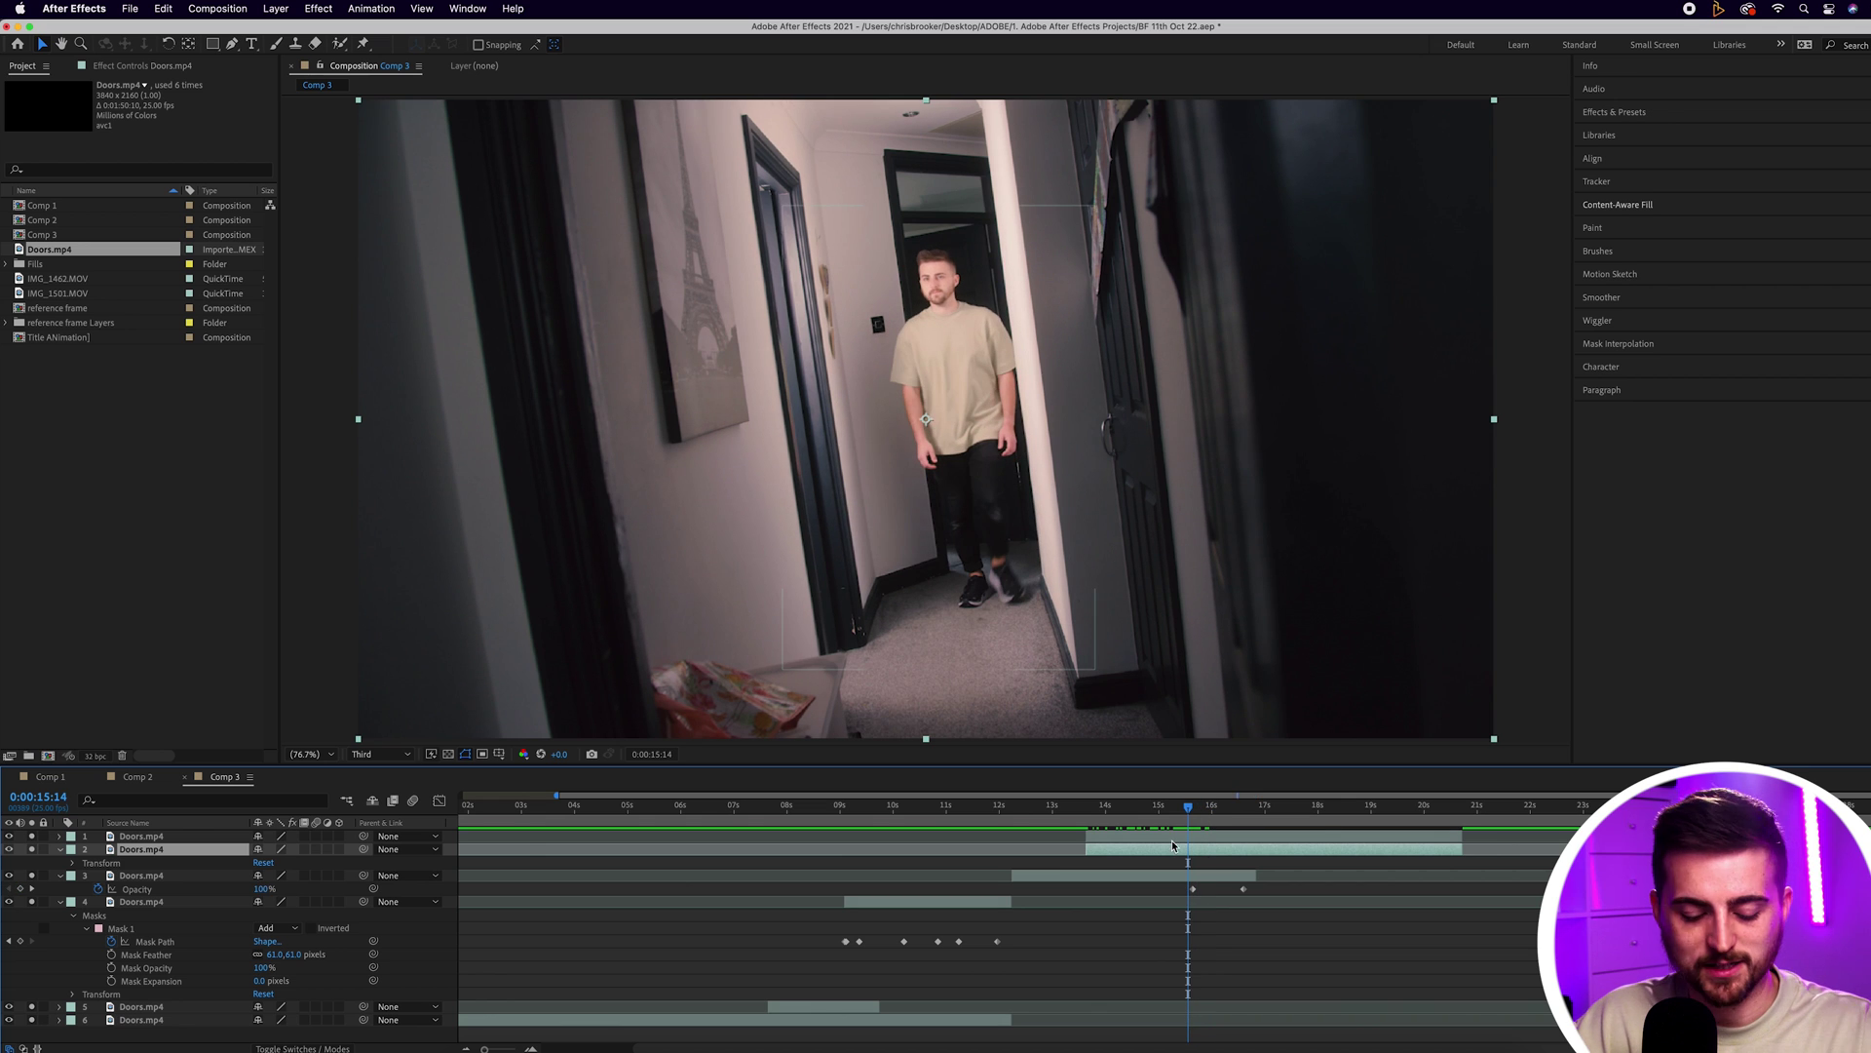
left_click(263, 862)
type("00")
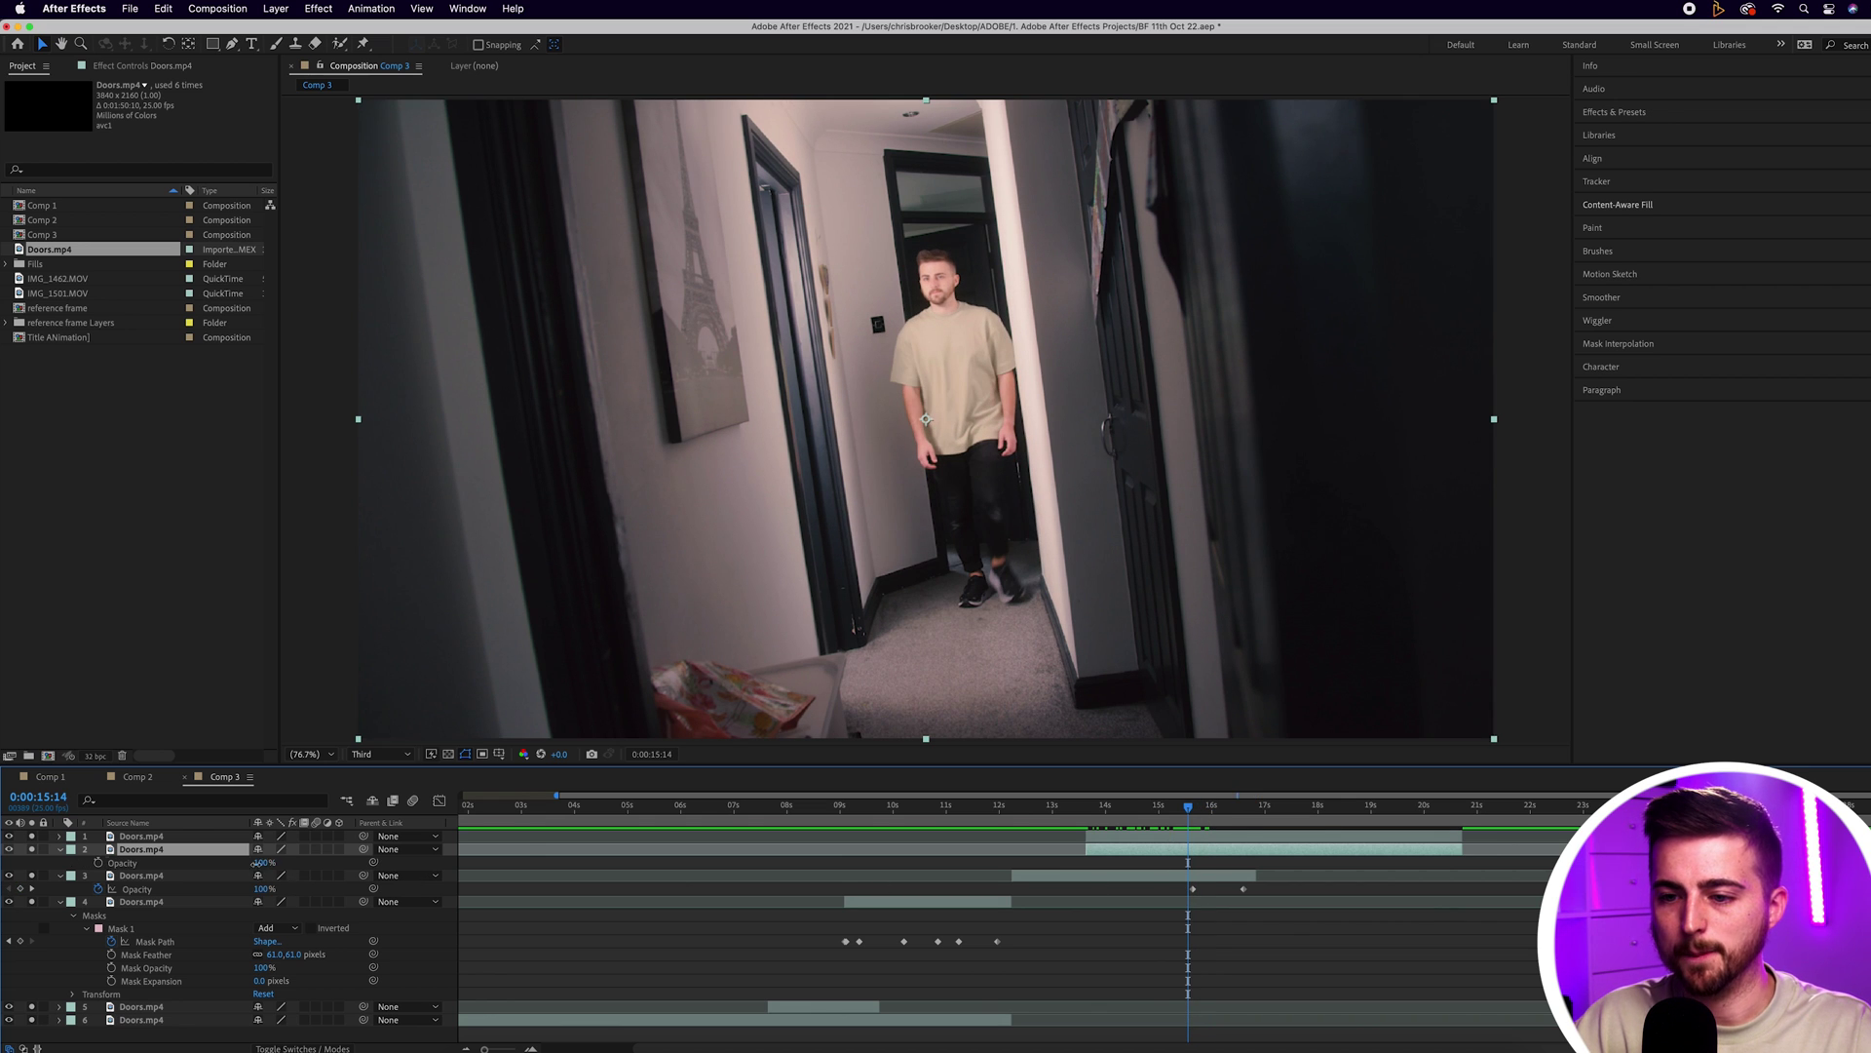
key("Return")
left_click(132, 862)
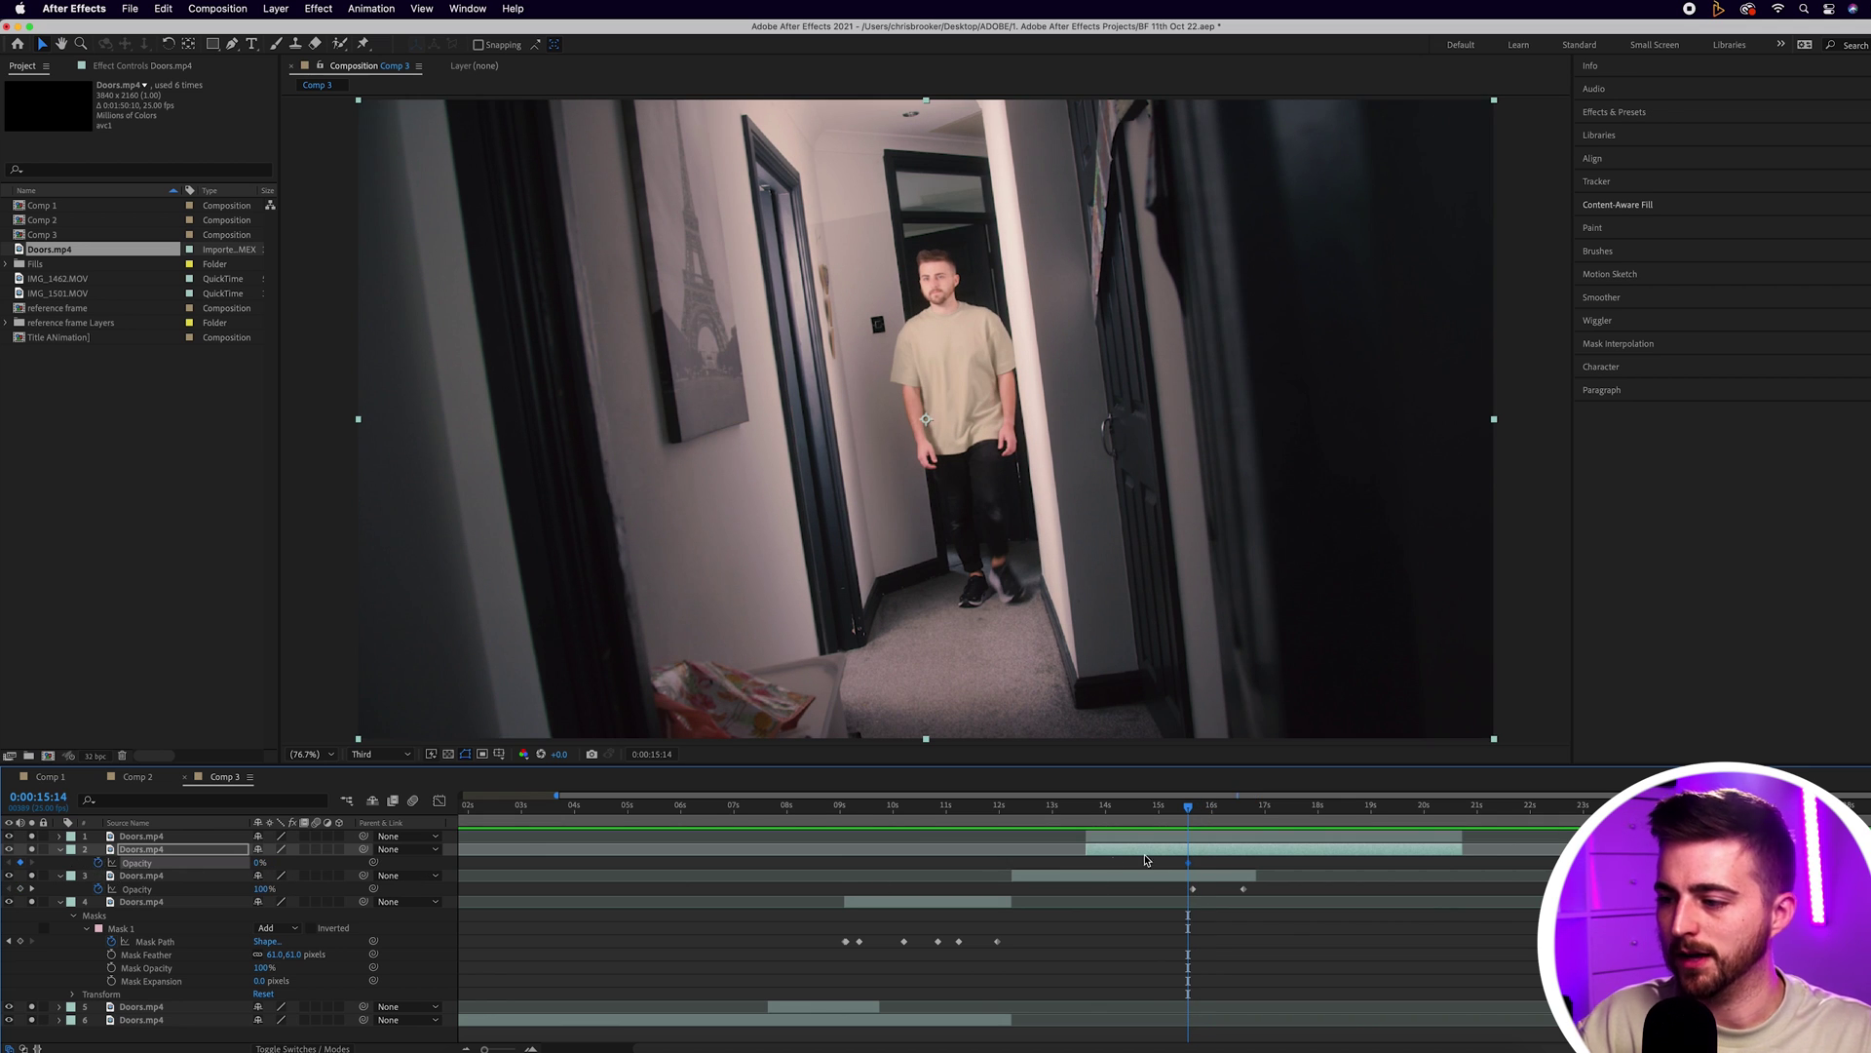
left_click_drag(1187, 814, 1227, 812)
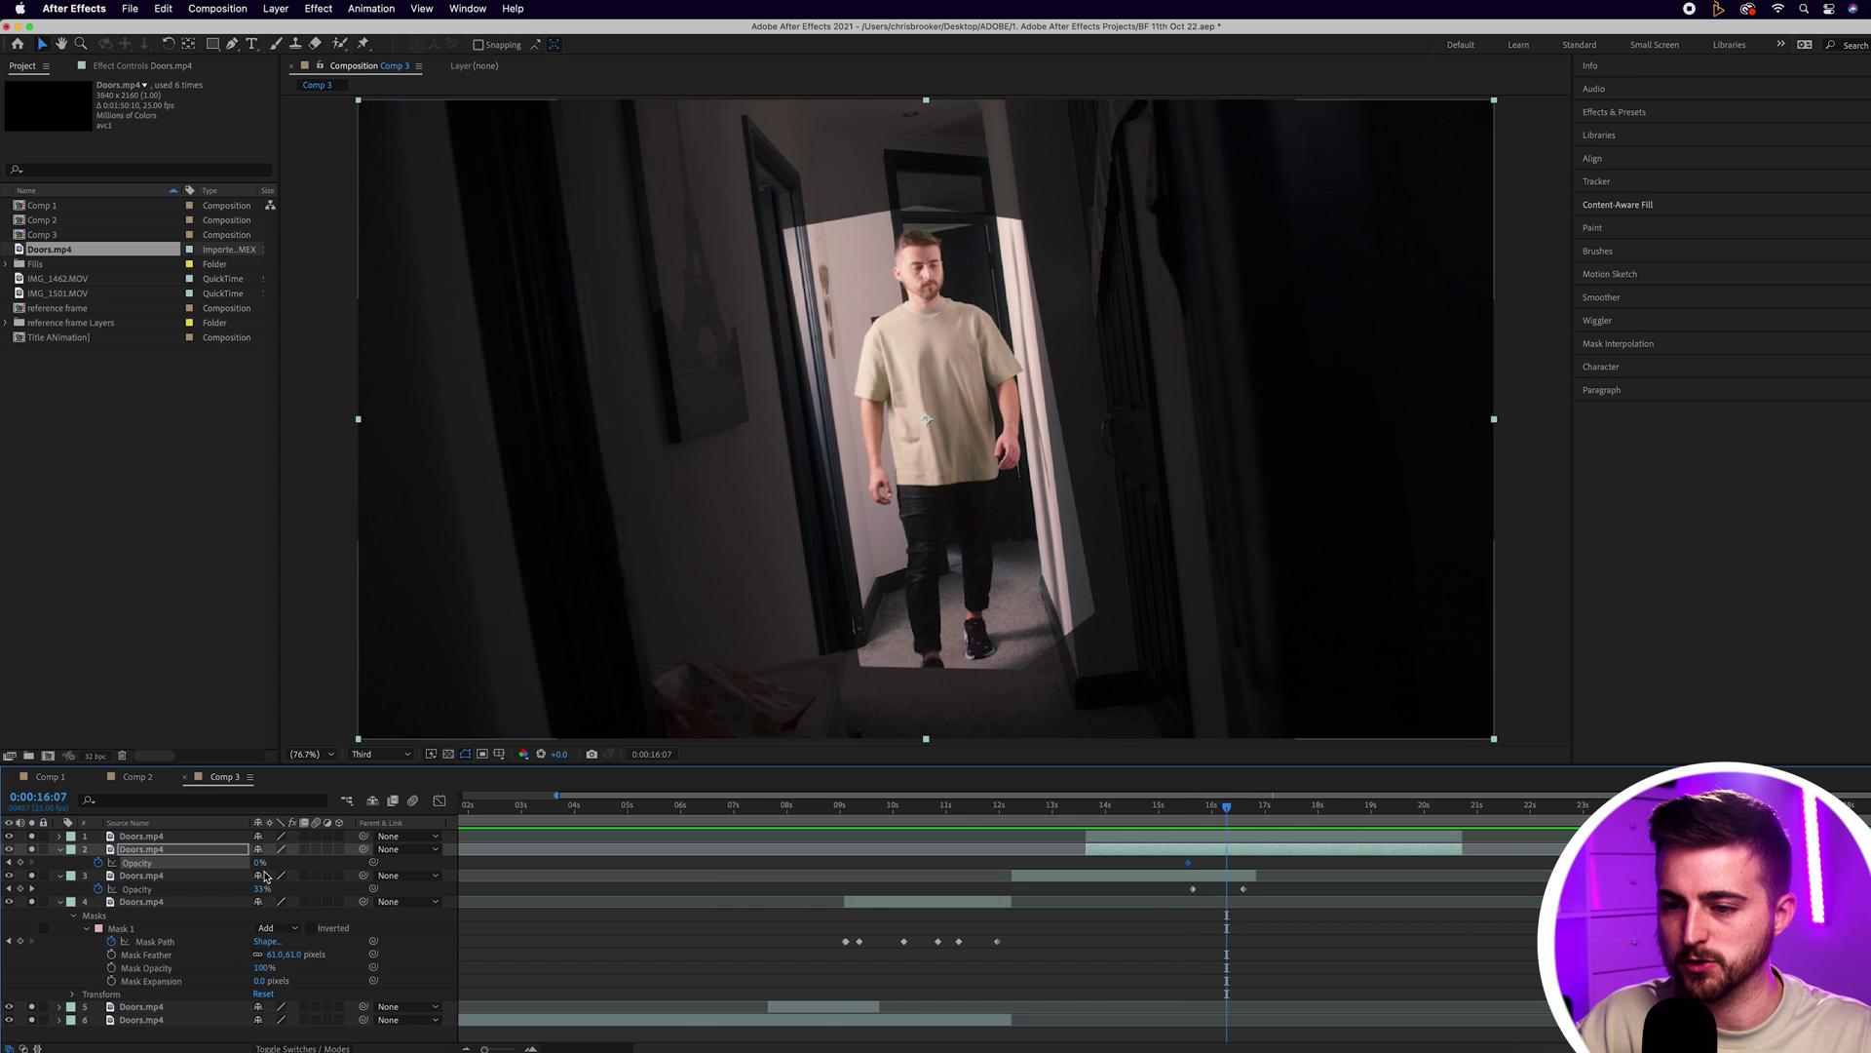
left_click_drag(258, 864, 1062, 838)
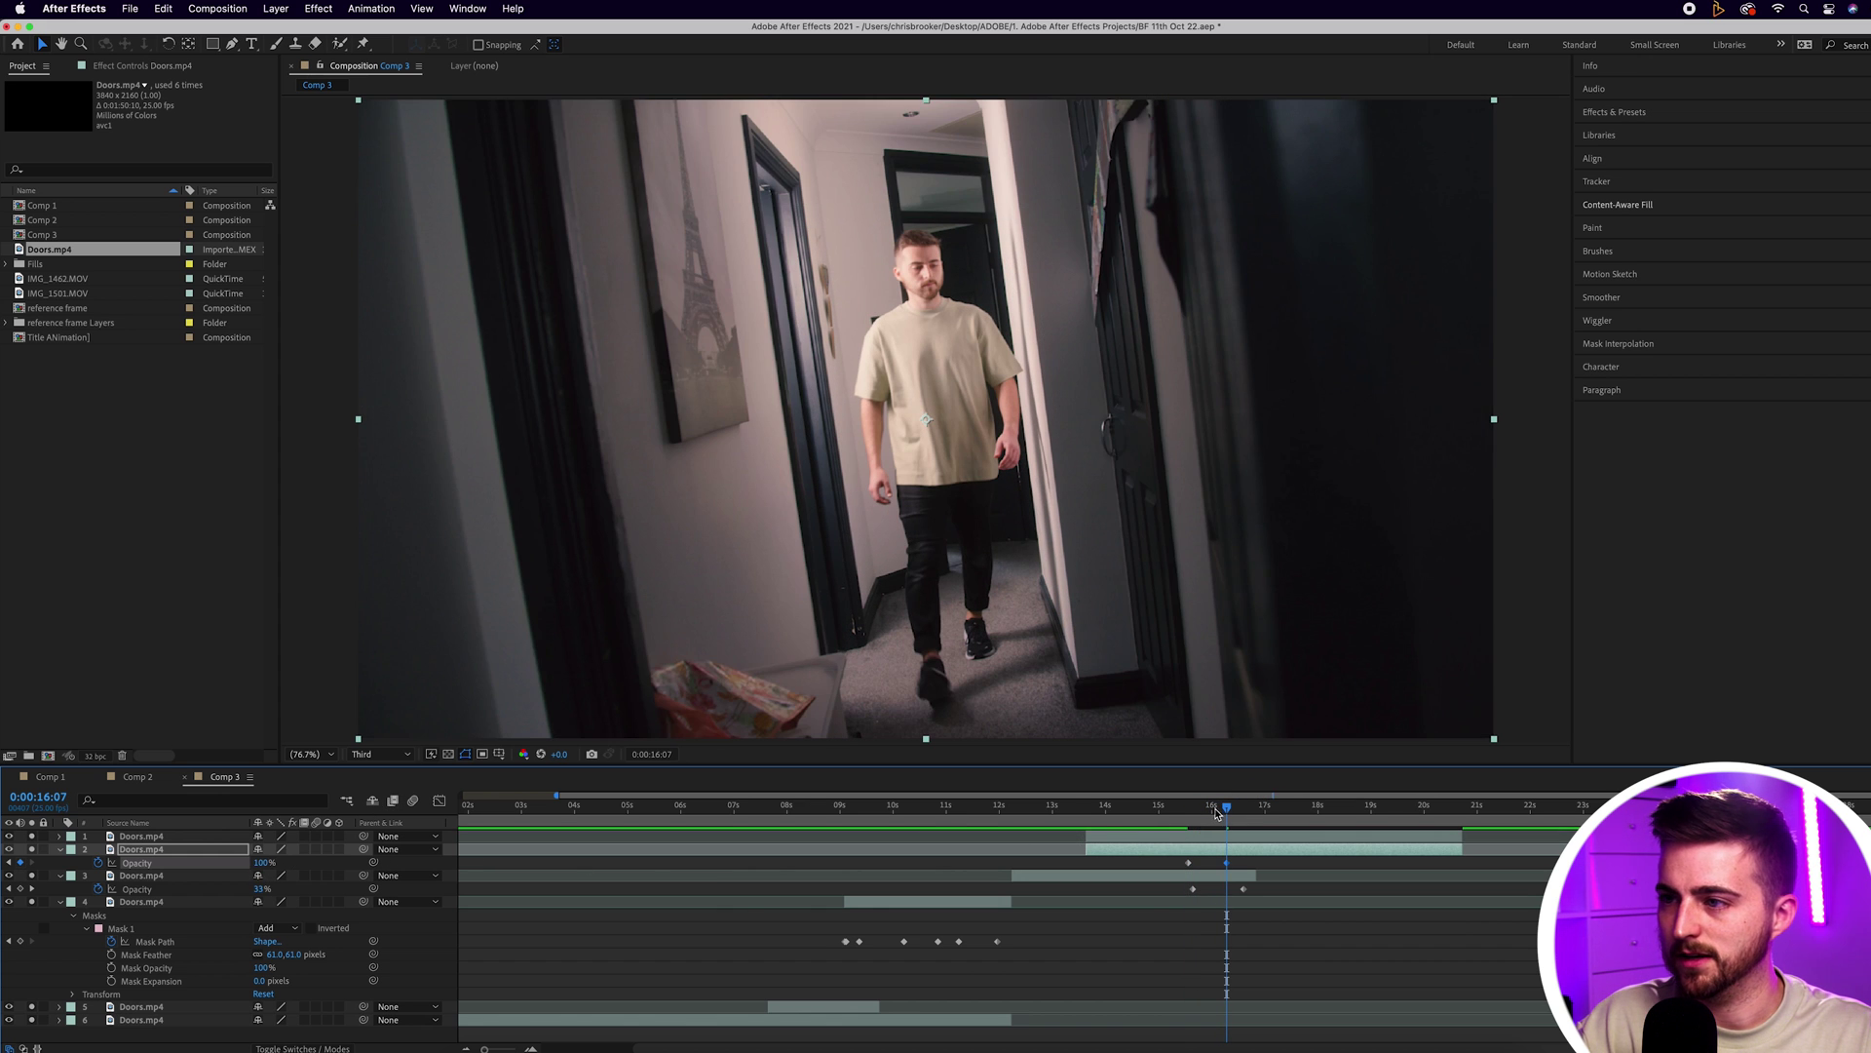
Play back the opacity crossfade from 0:00:15:02 and again from 0:00:15:01
left_click_drag(1218, 814, 1179, 821)
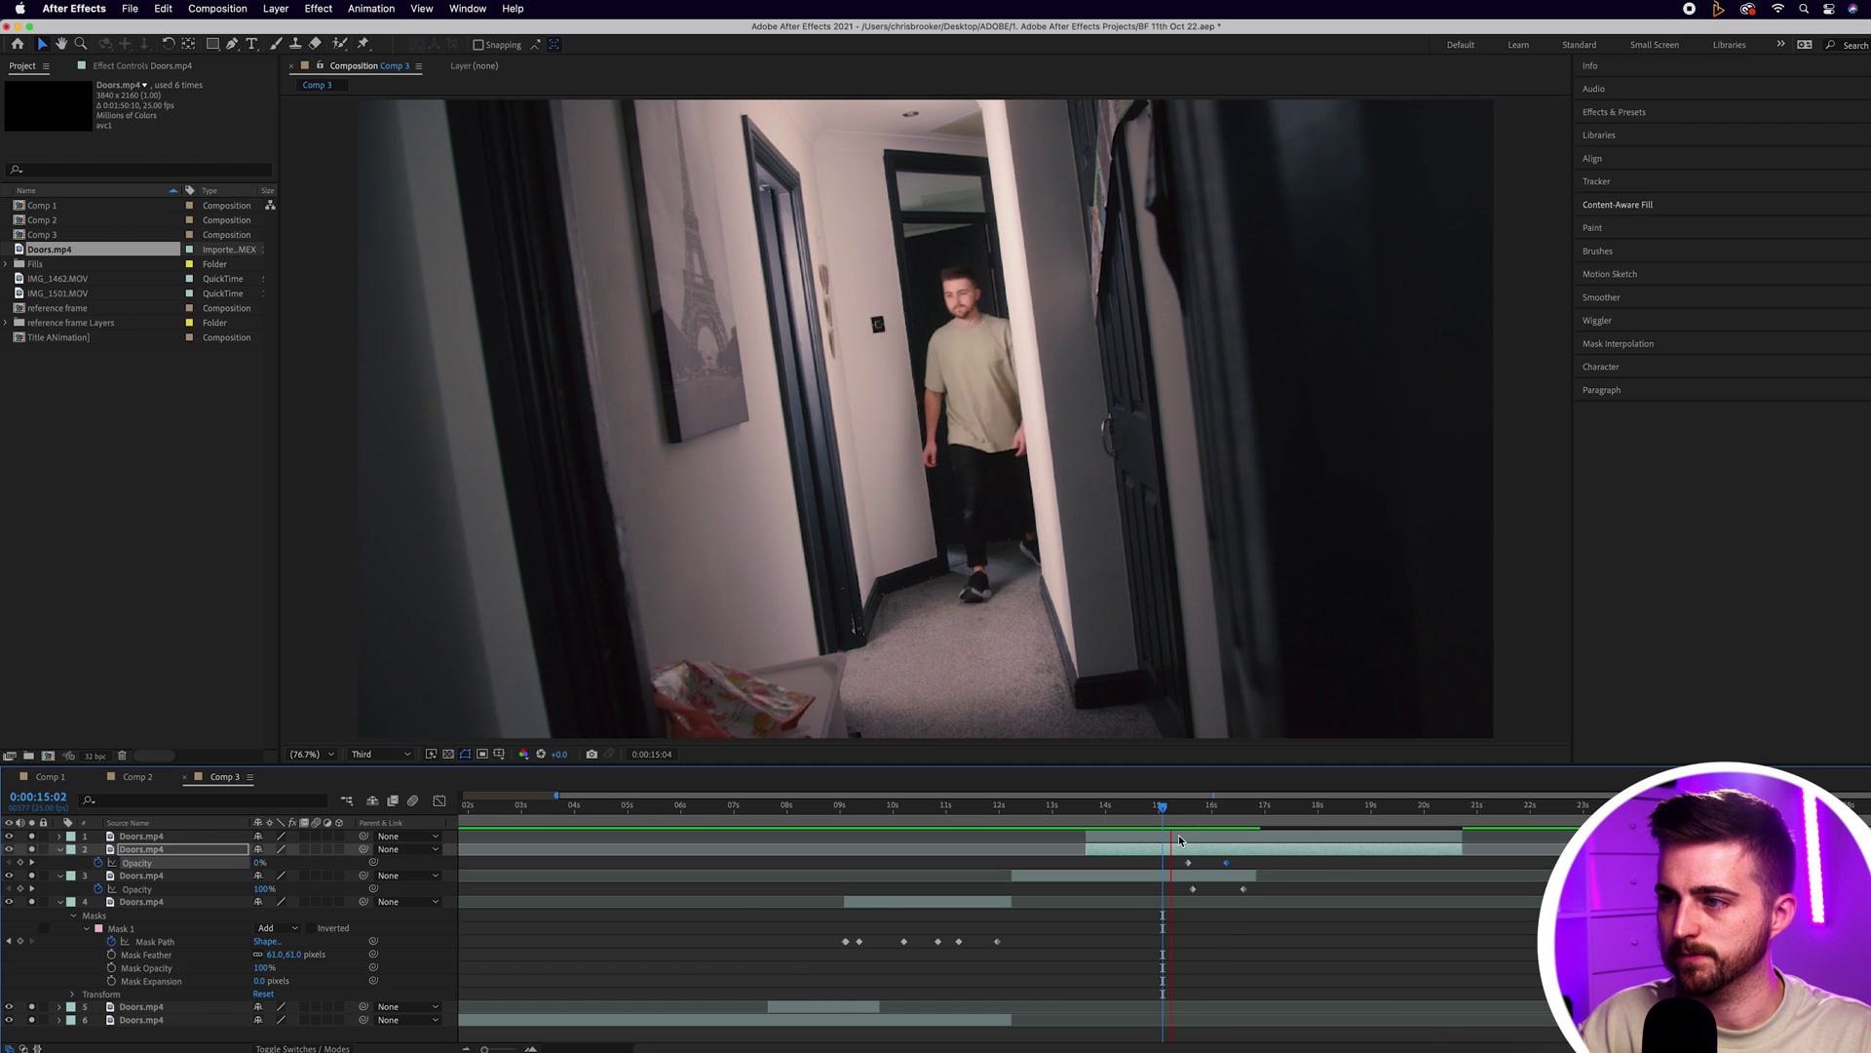
key("space")
key("space")
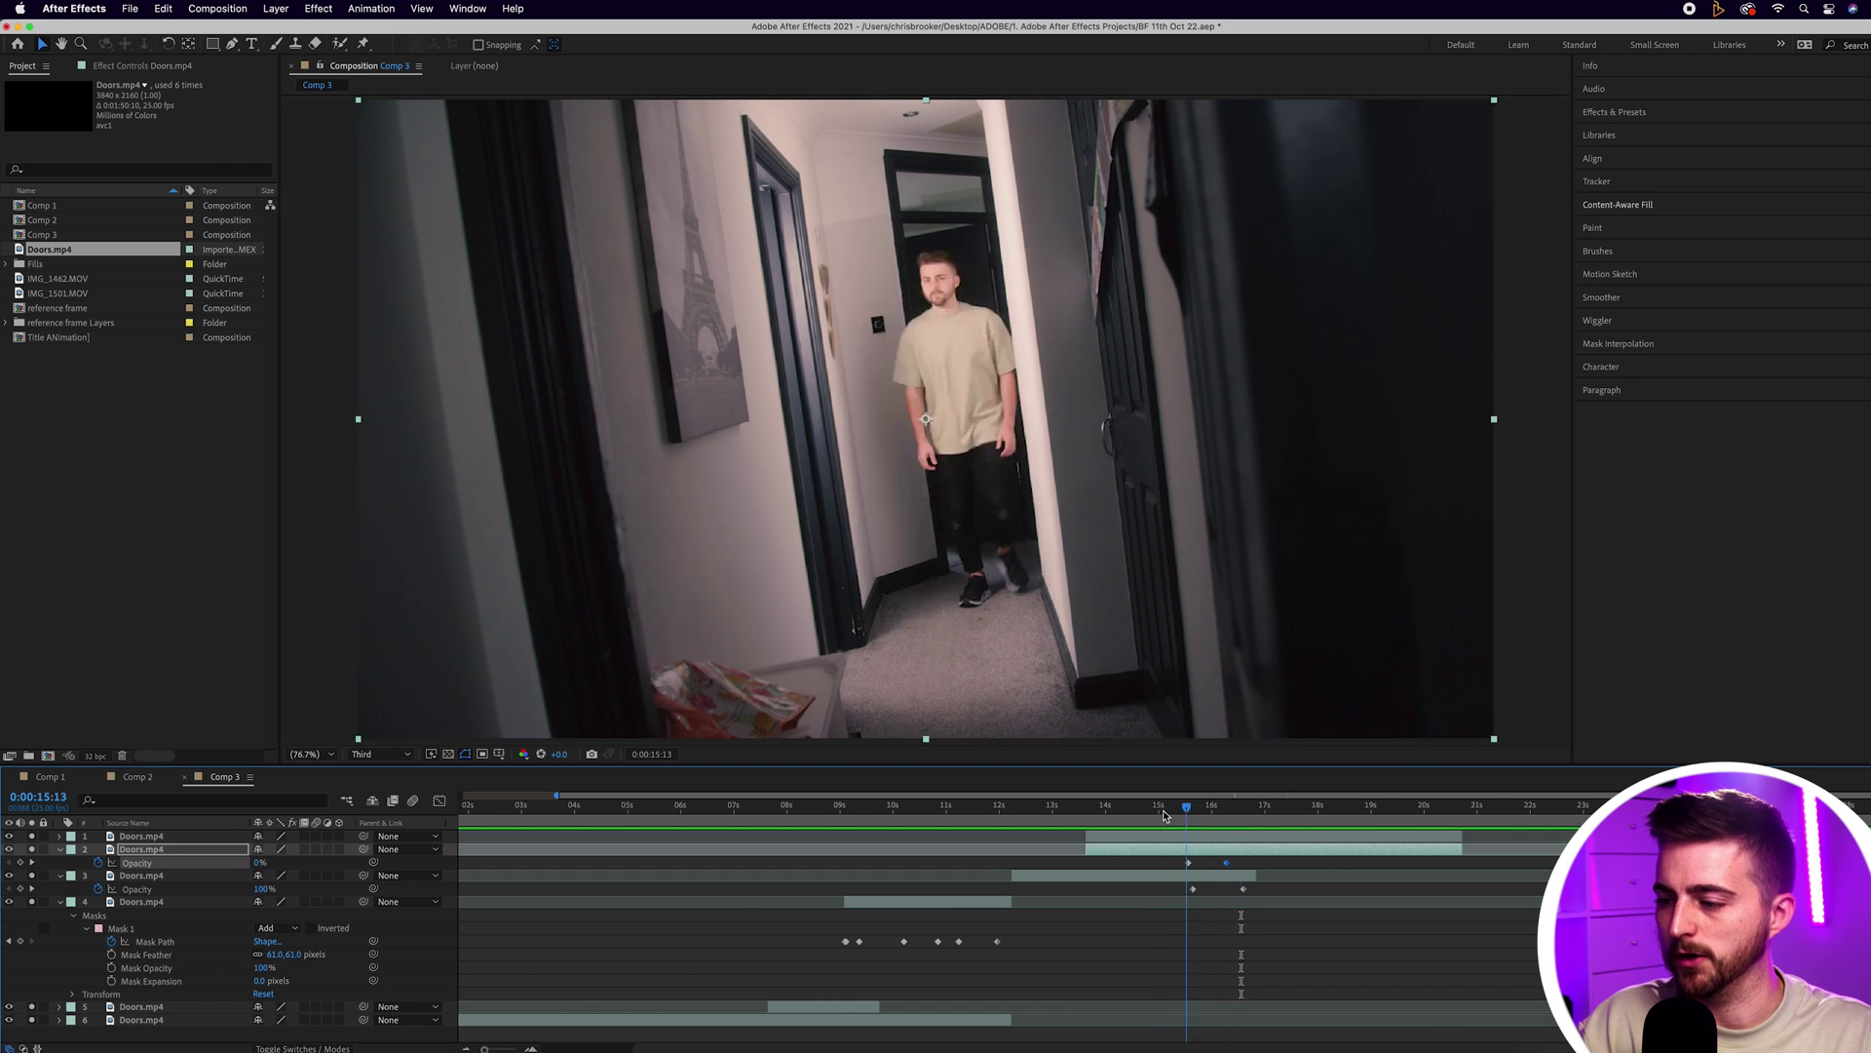
left_click(1163, 811)
key("space")
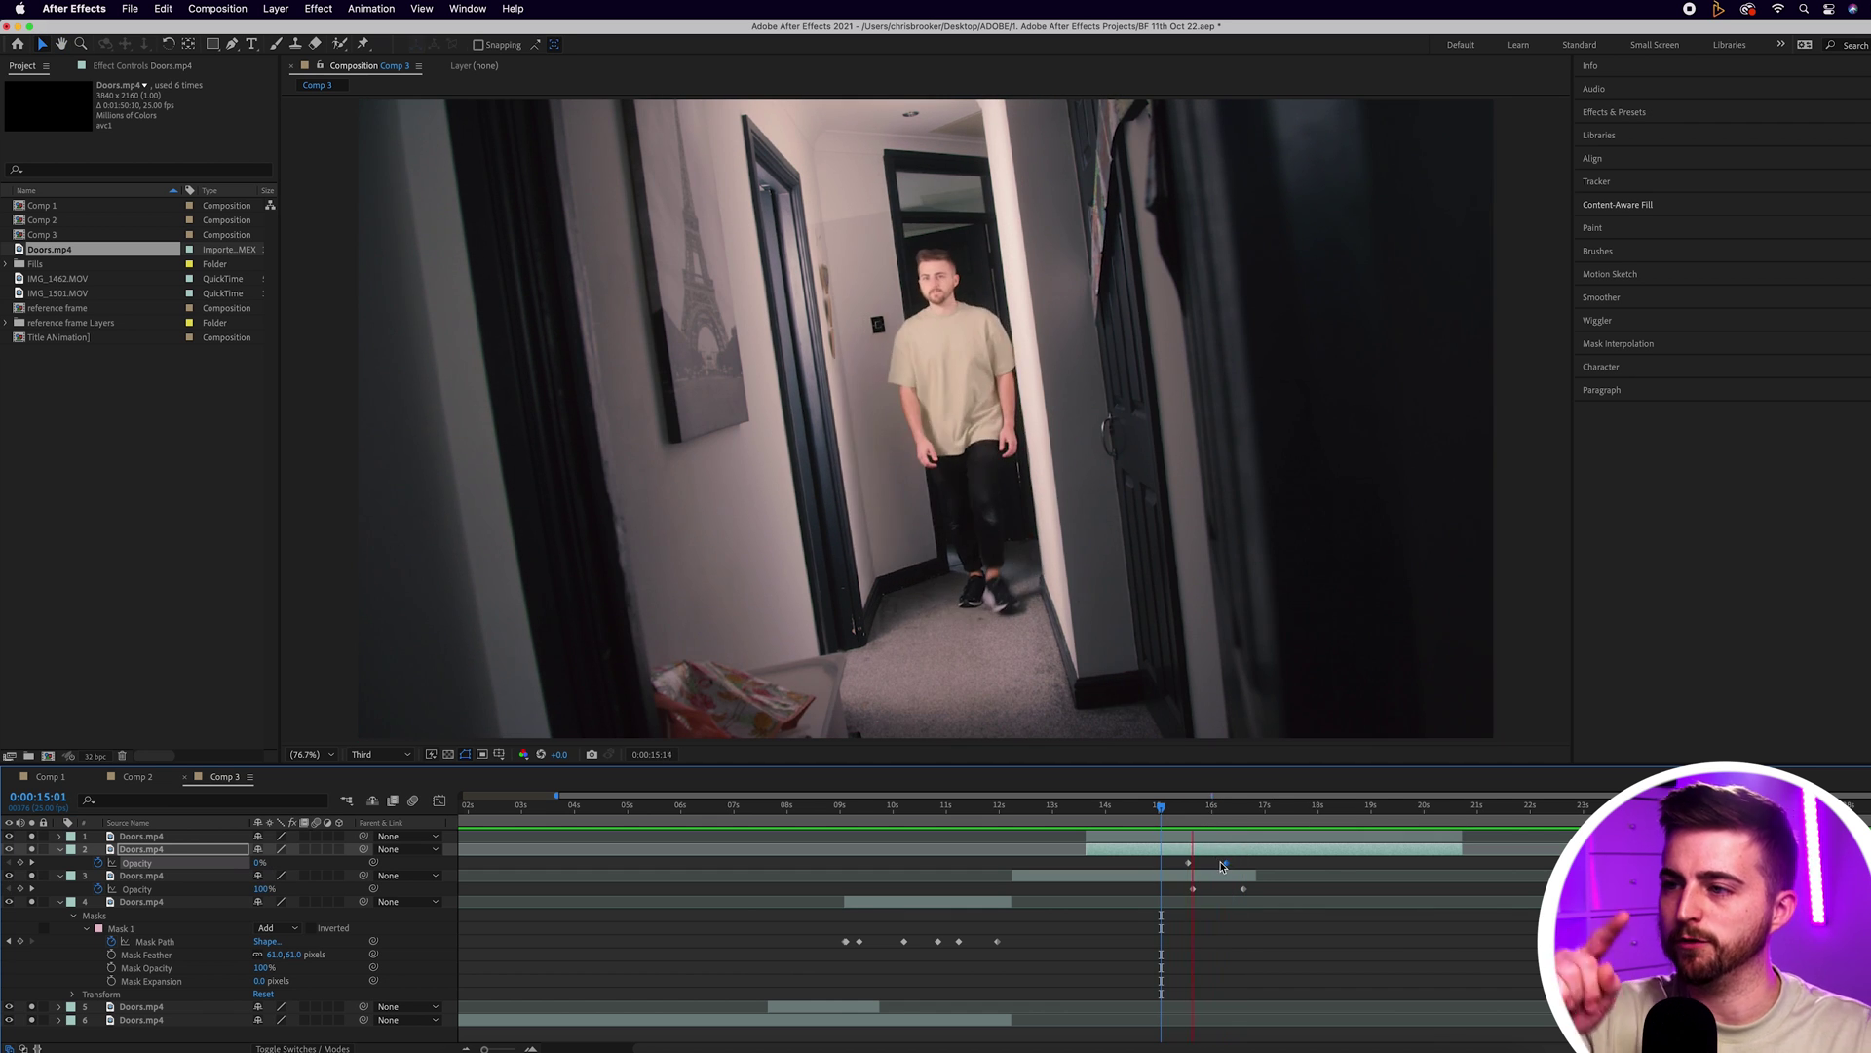
key("space")
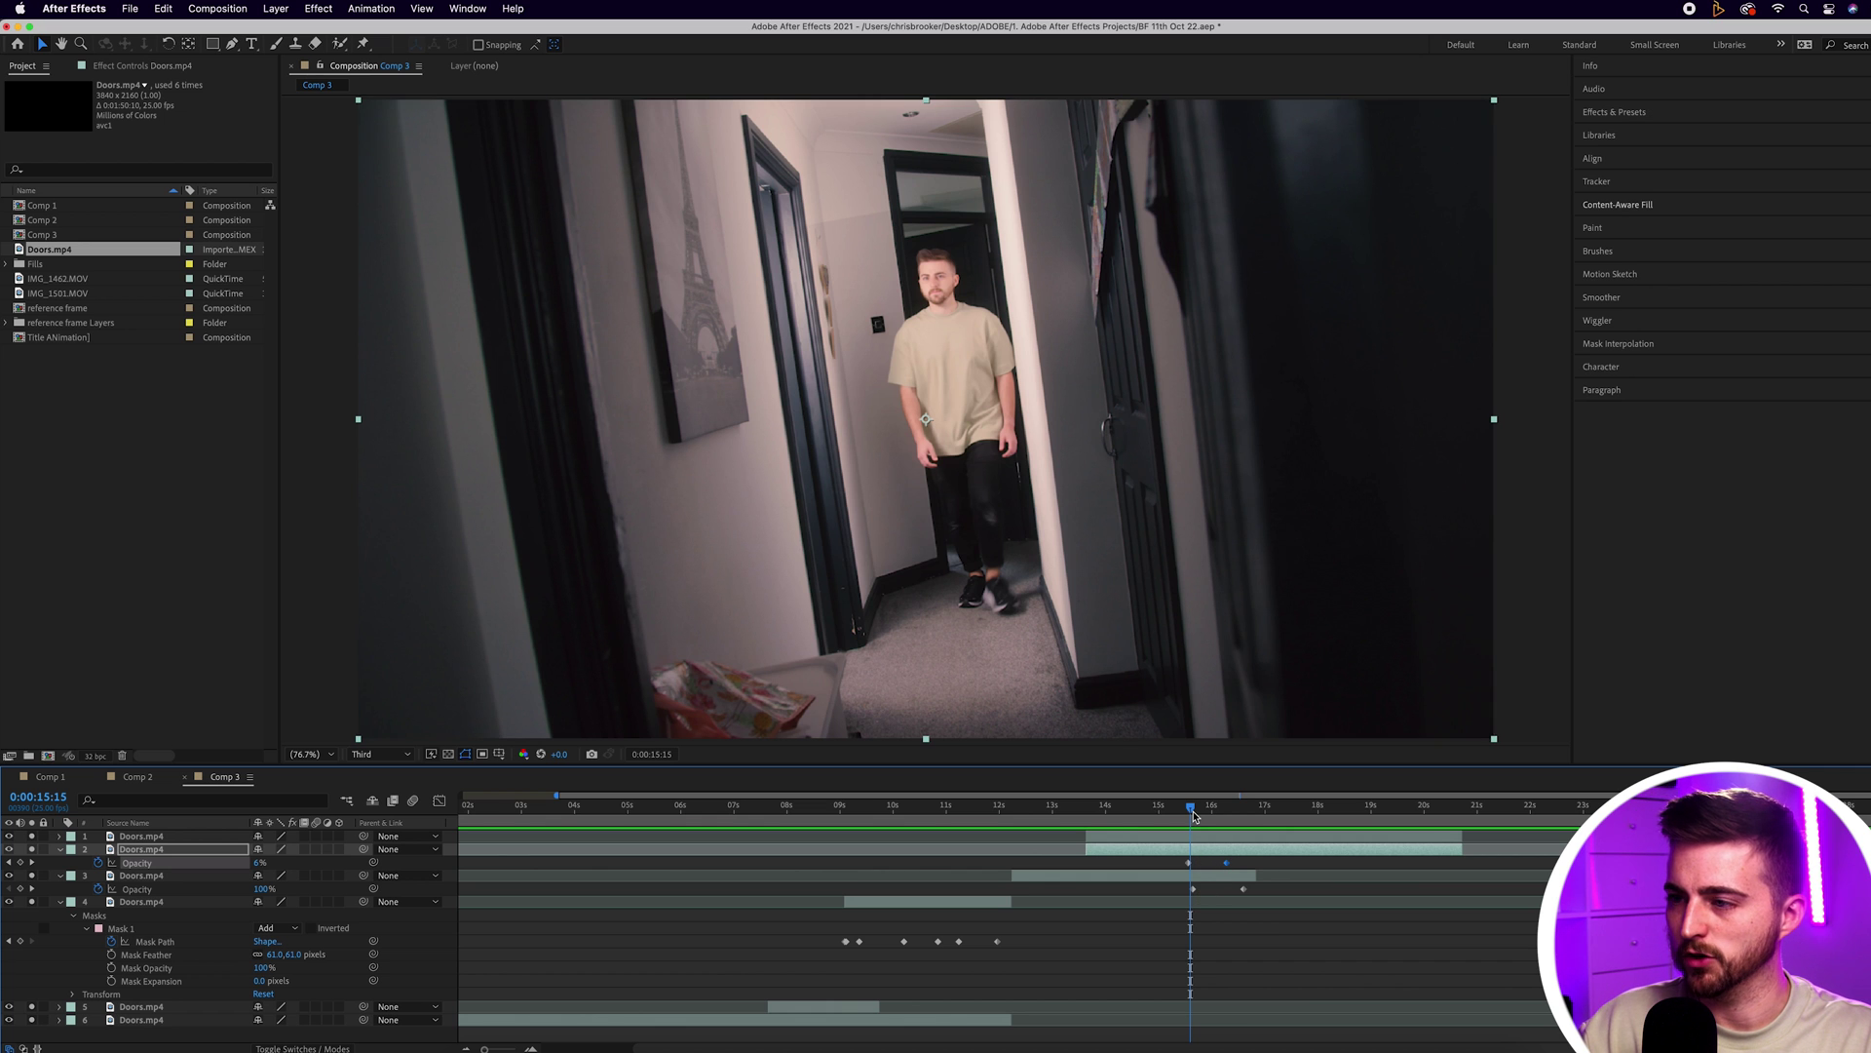
Move the third layer's first opacity keyframe later, close to its last one, and preview the fade
left_click_drag(1193, 815, 1220, 815)
left_click_drag(1193, 889, 1236, 891)
left_click_drag(1221, 808, 1134, 819)
key("space")
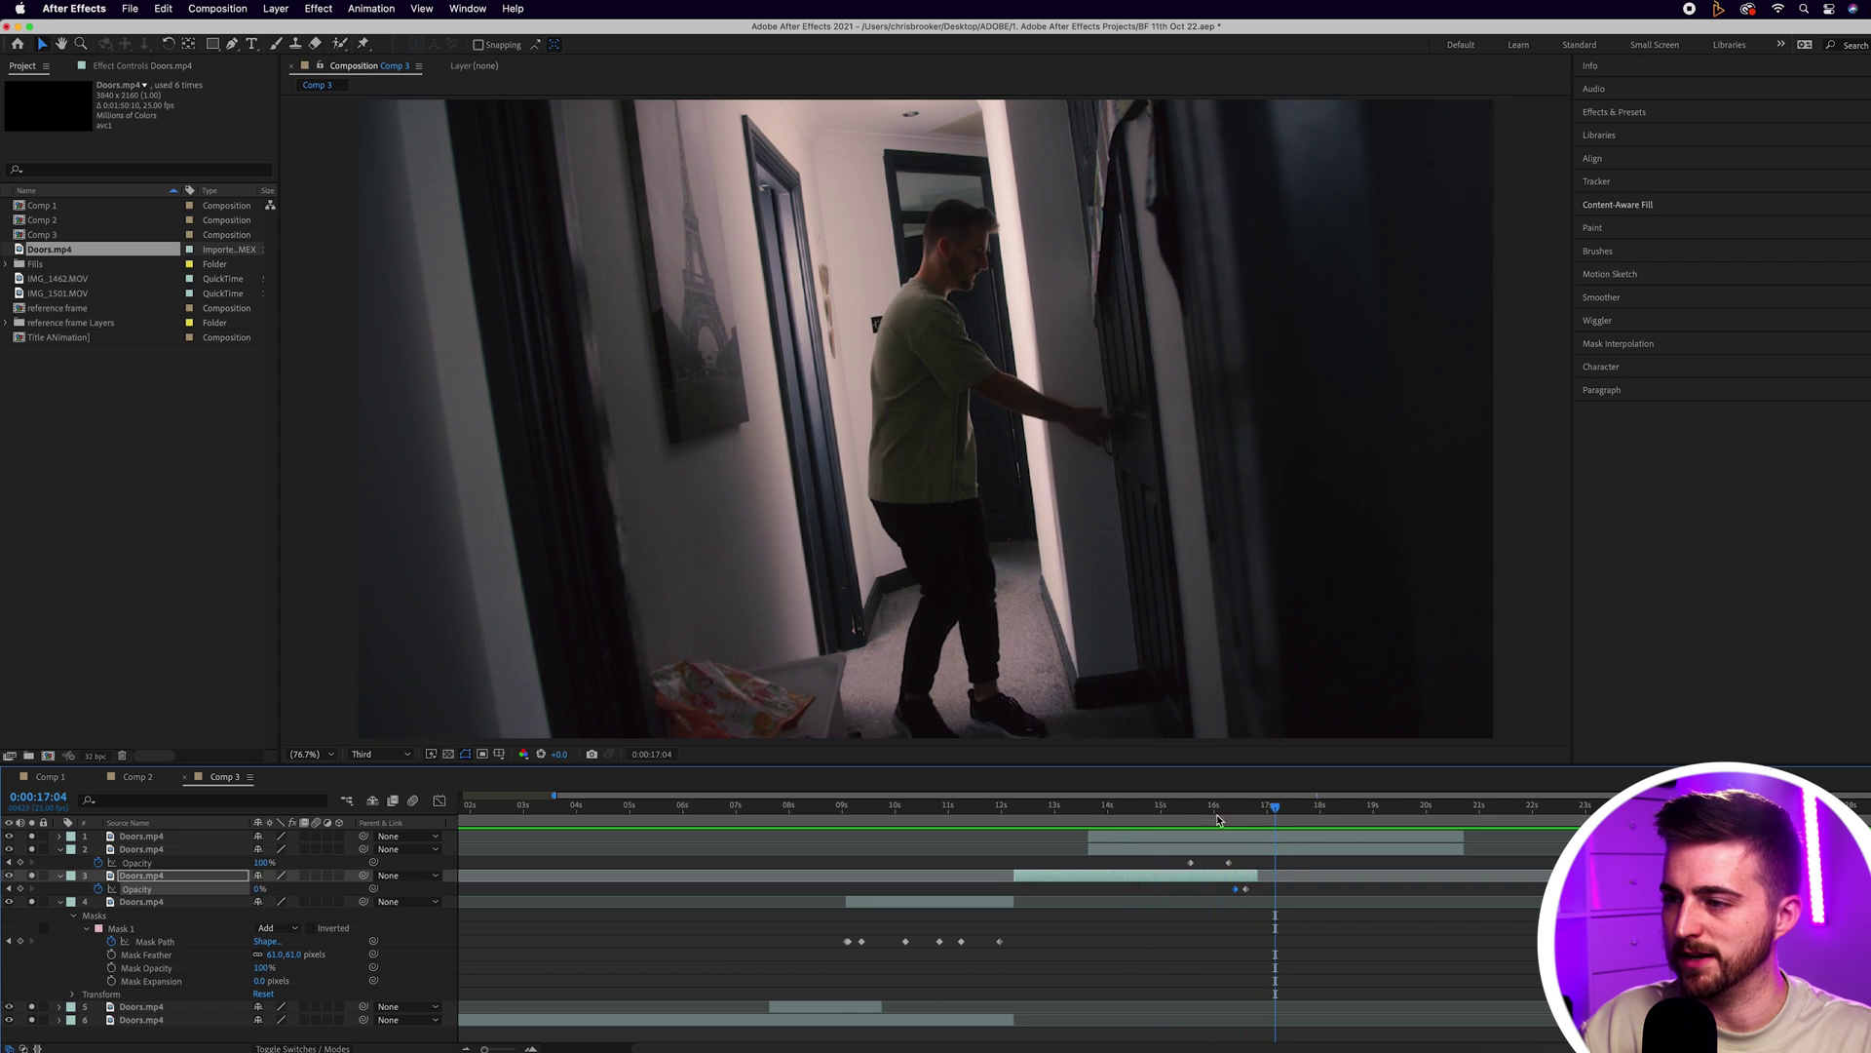
Move the second layer's first opacity keyframe earlier, just before 0:00:15:00, and play the transition from 0:00:14:07
left_click(1128, 809)
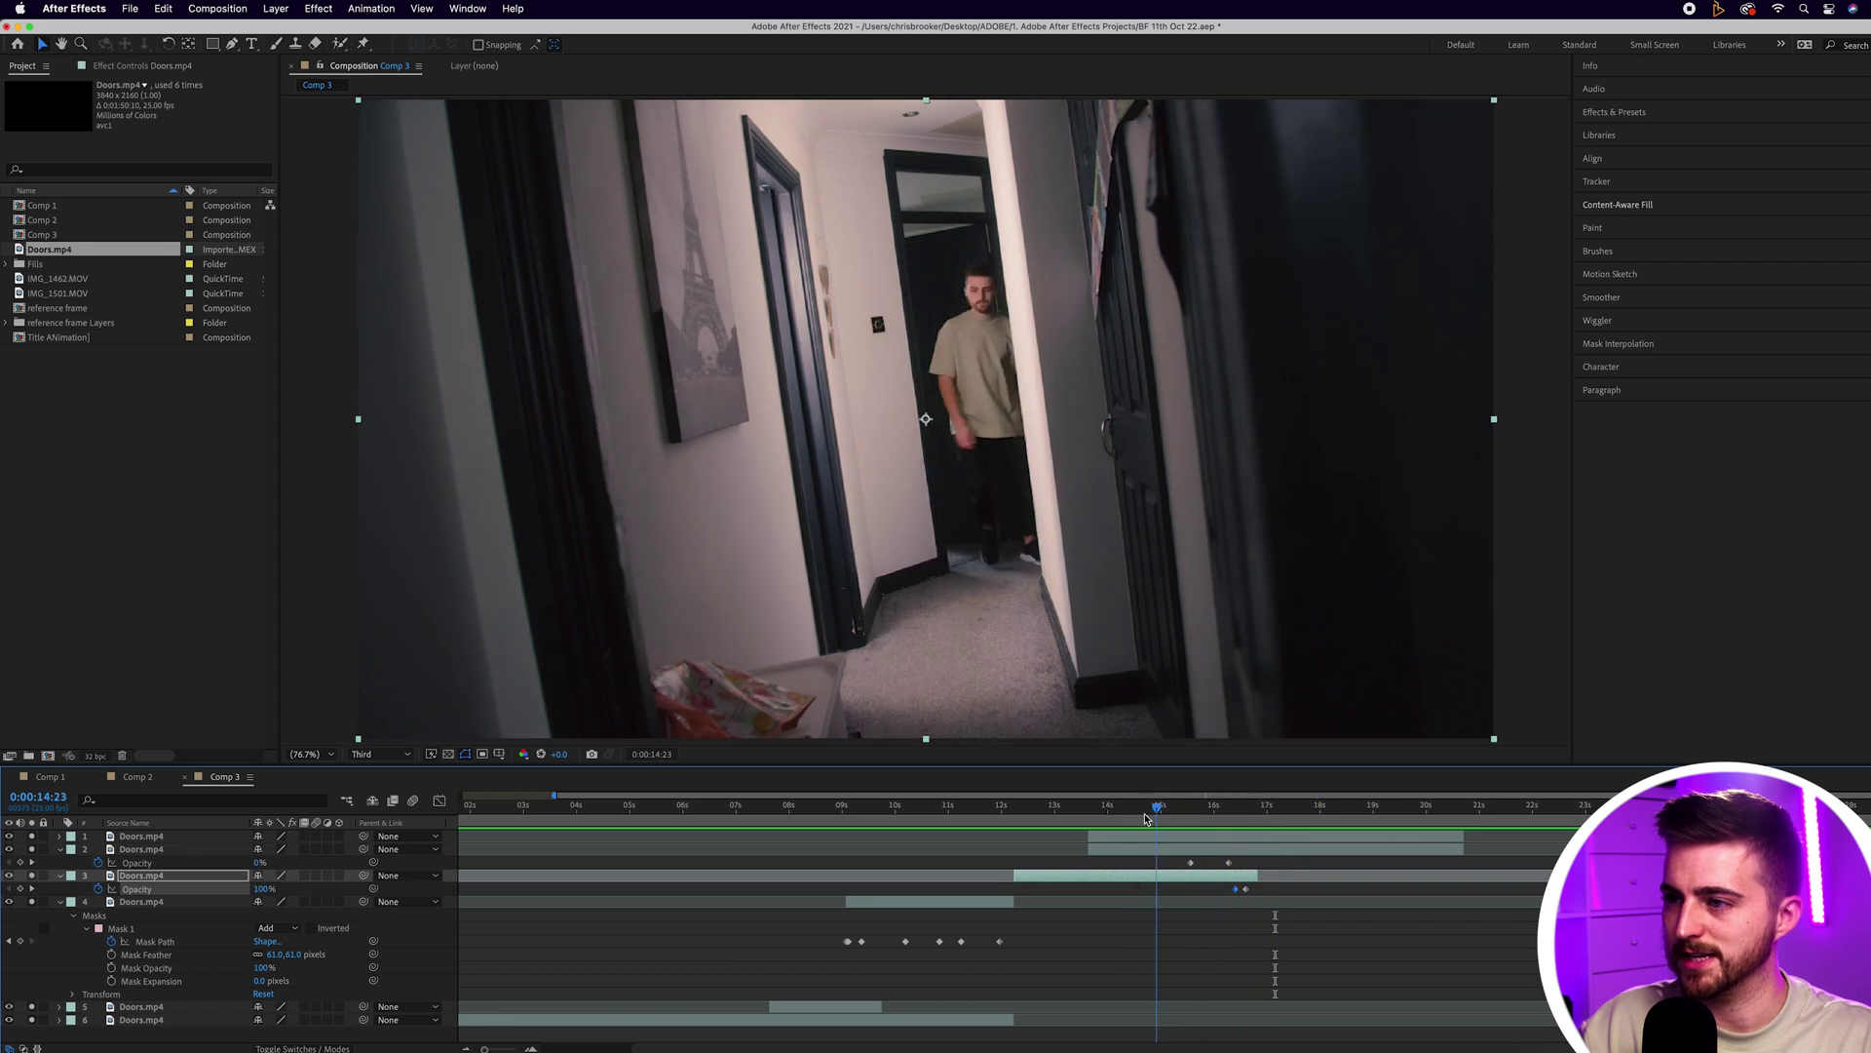
left_click(1190, 864)
key("space")
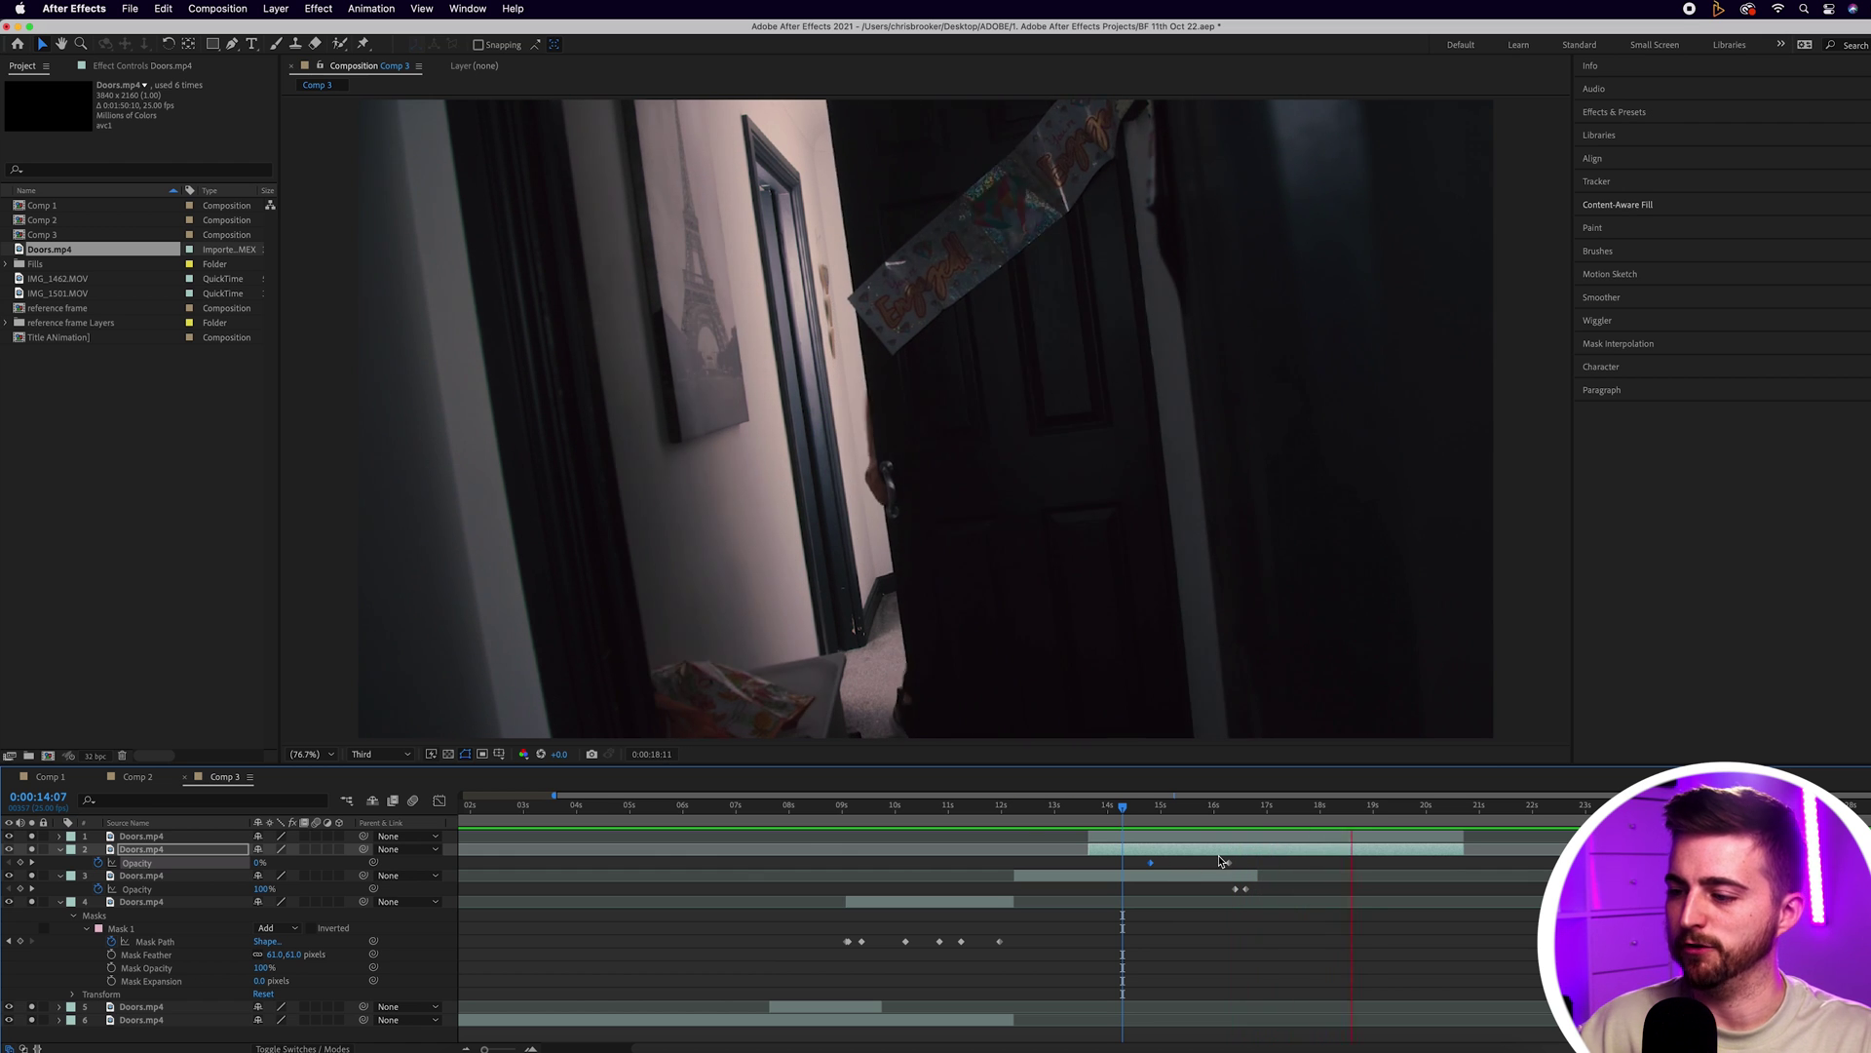
Check the first layer's mask edges at 0:00:14:00 and set its mask feather to 106 pixels
left_click(1172, 836)
left_click(1170, 807)
left_click_drag(1169, 809, 1109, 813)
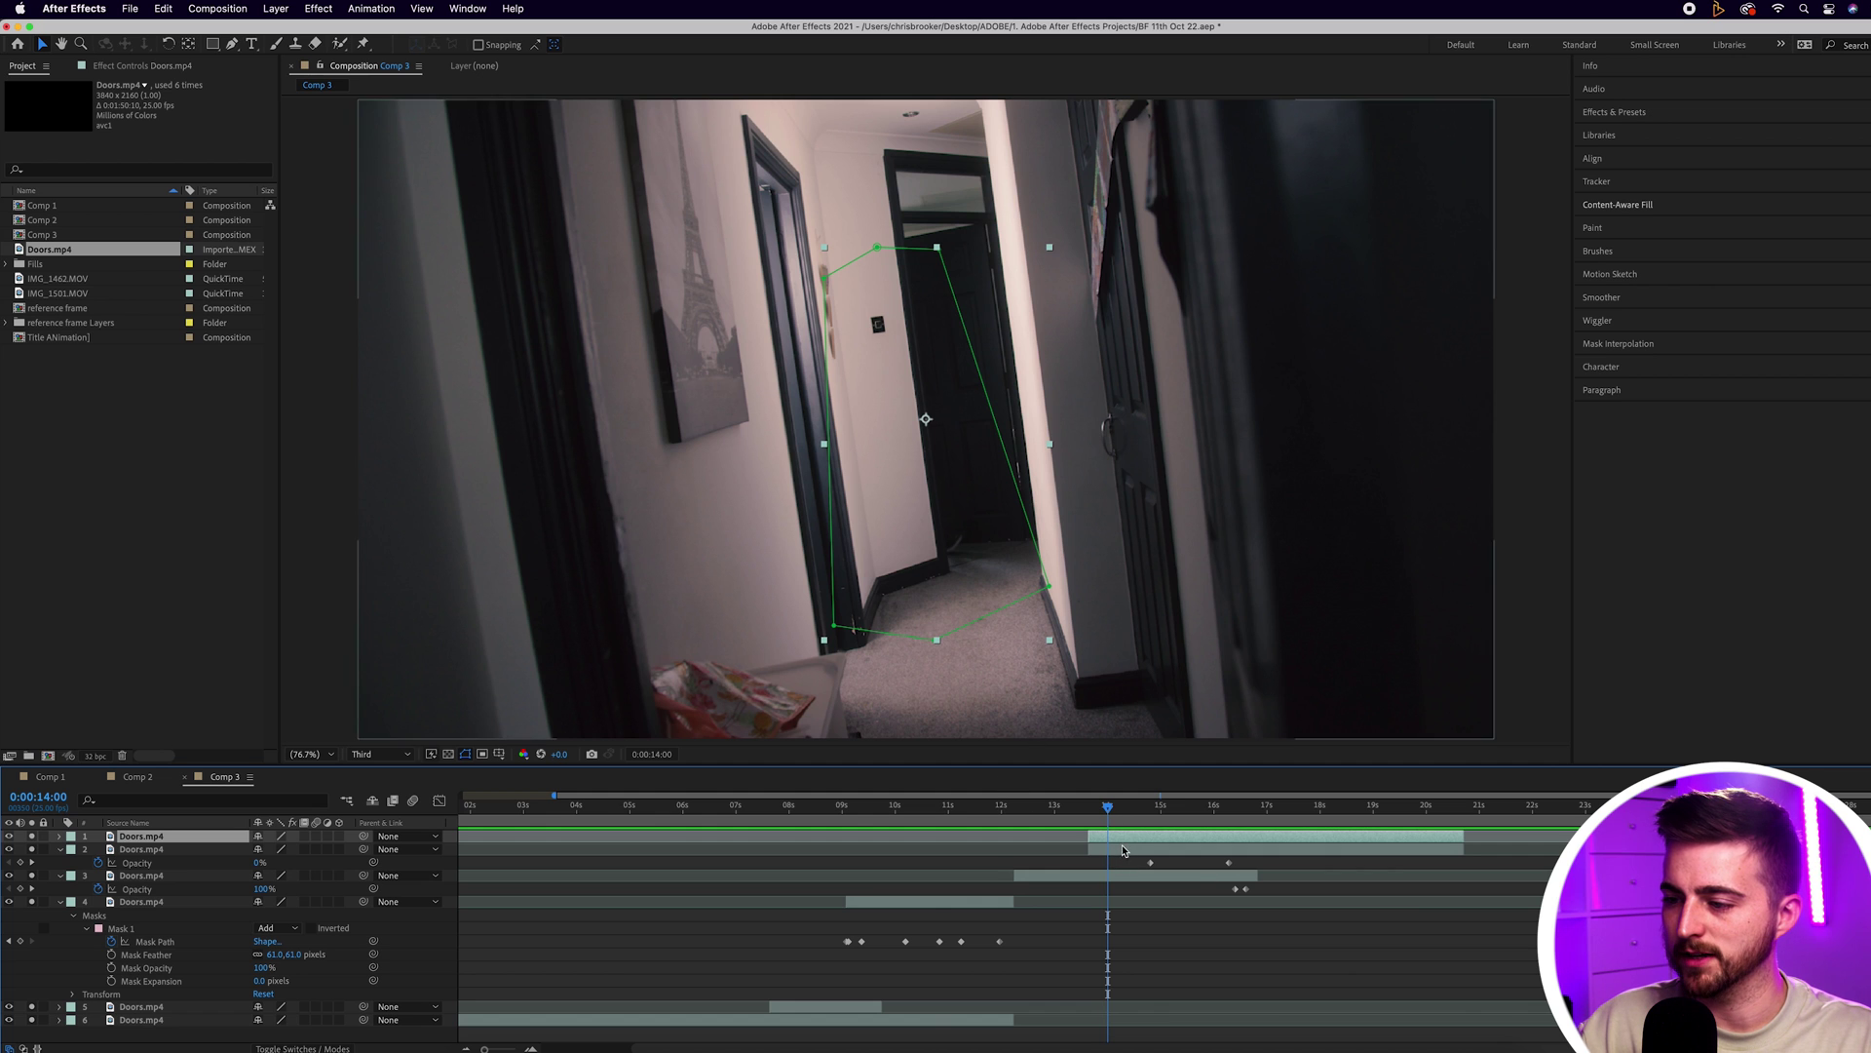
left_click(1033, 895)
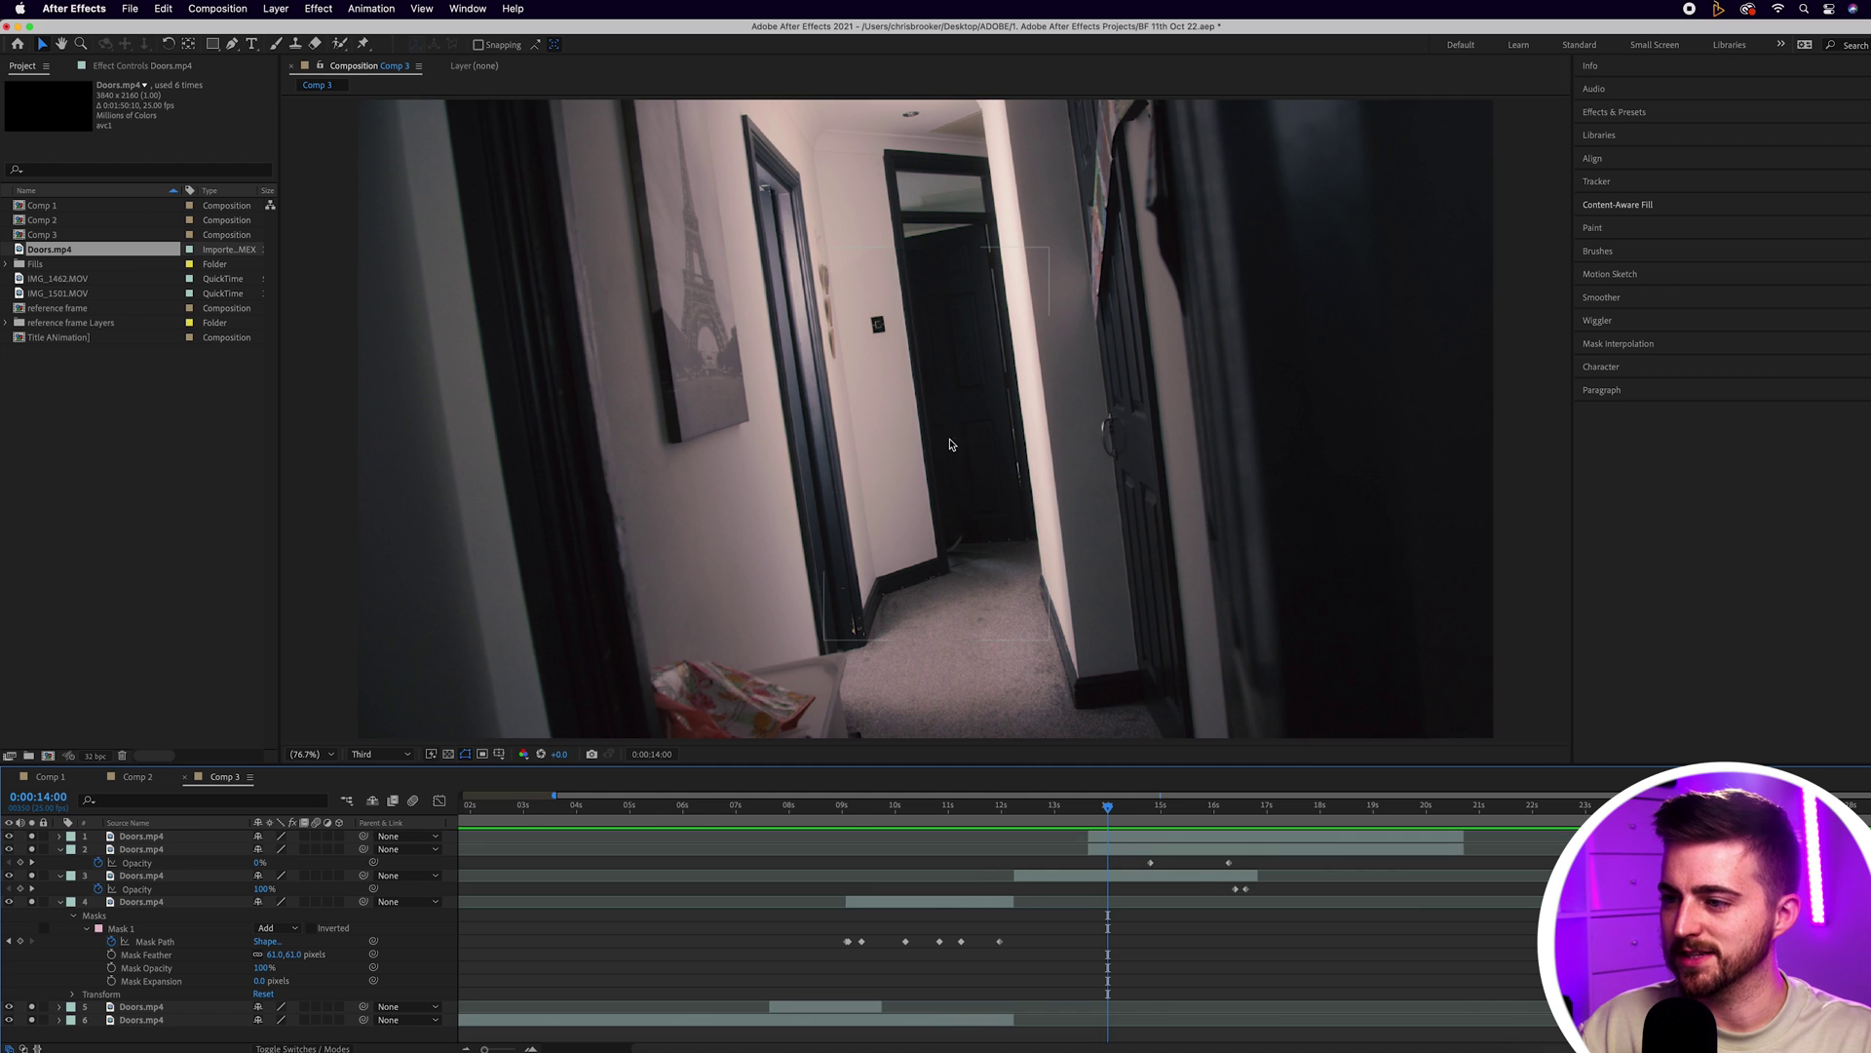
left_click(1140, 837)
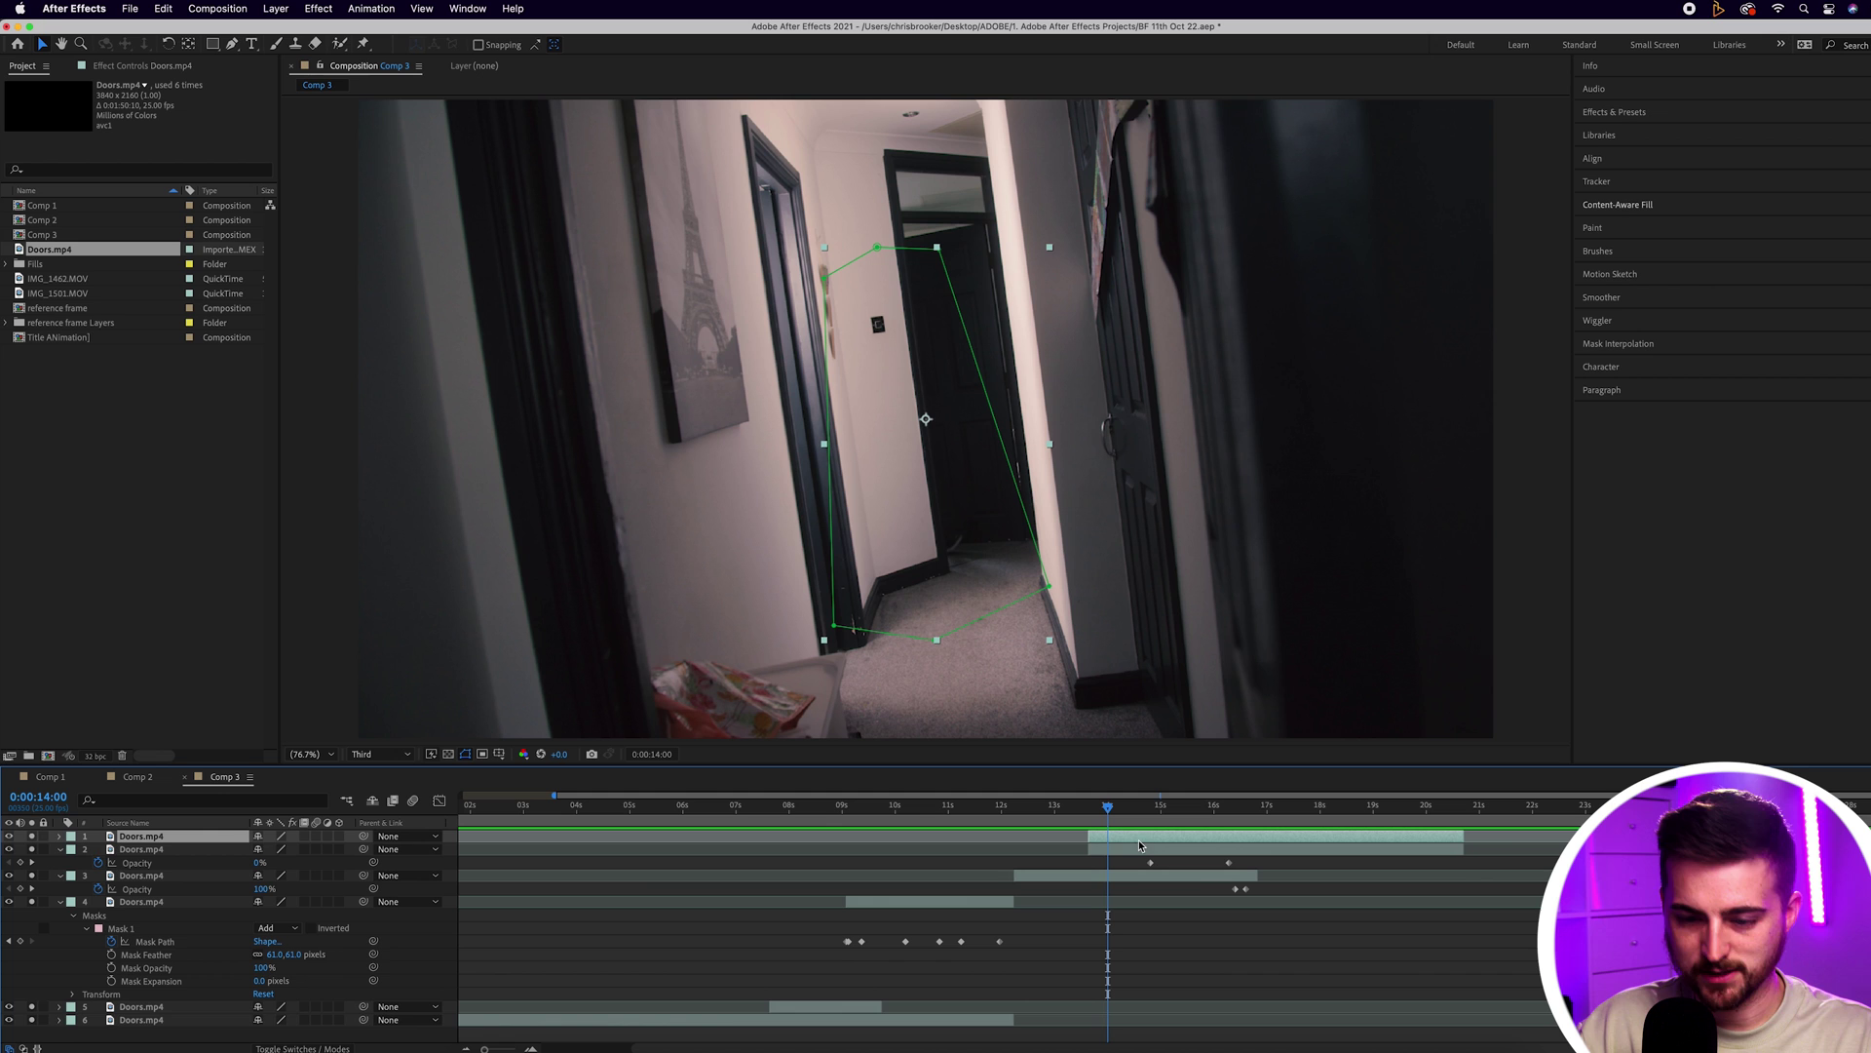
key("m")
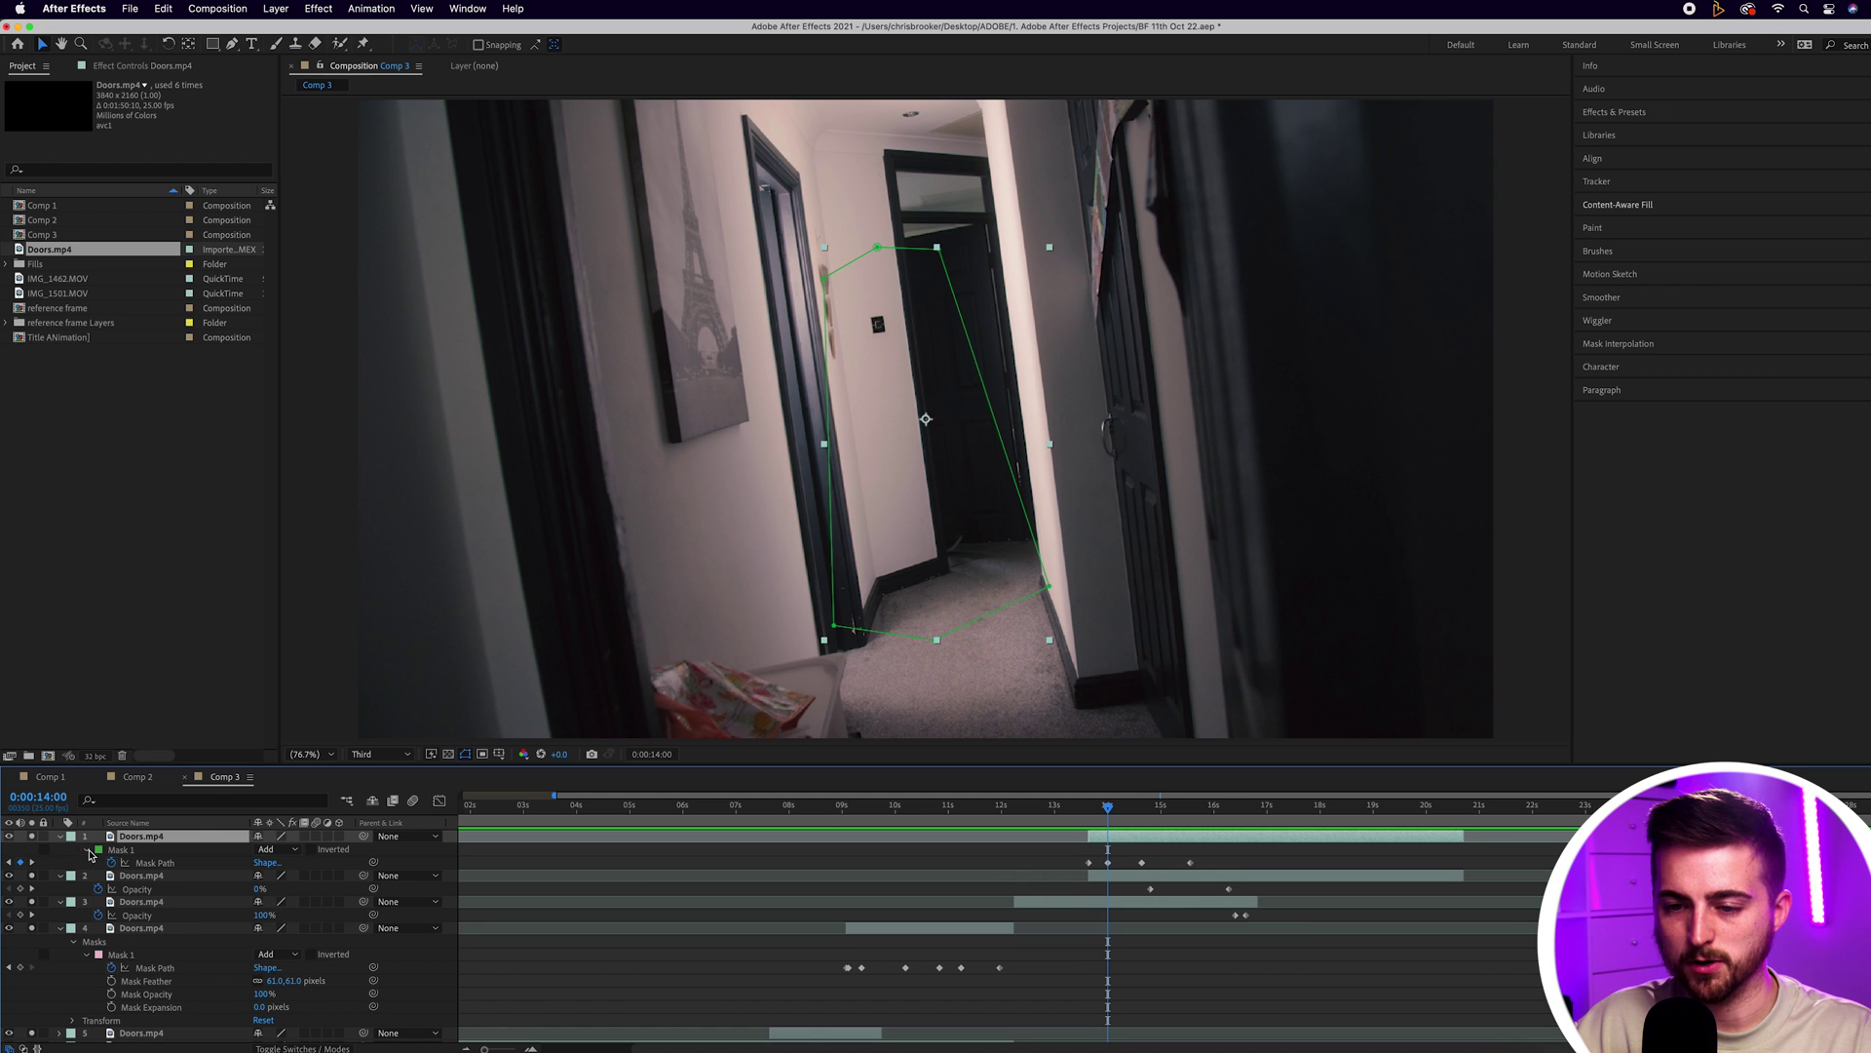
left_click(89, 852)
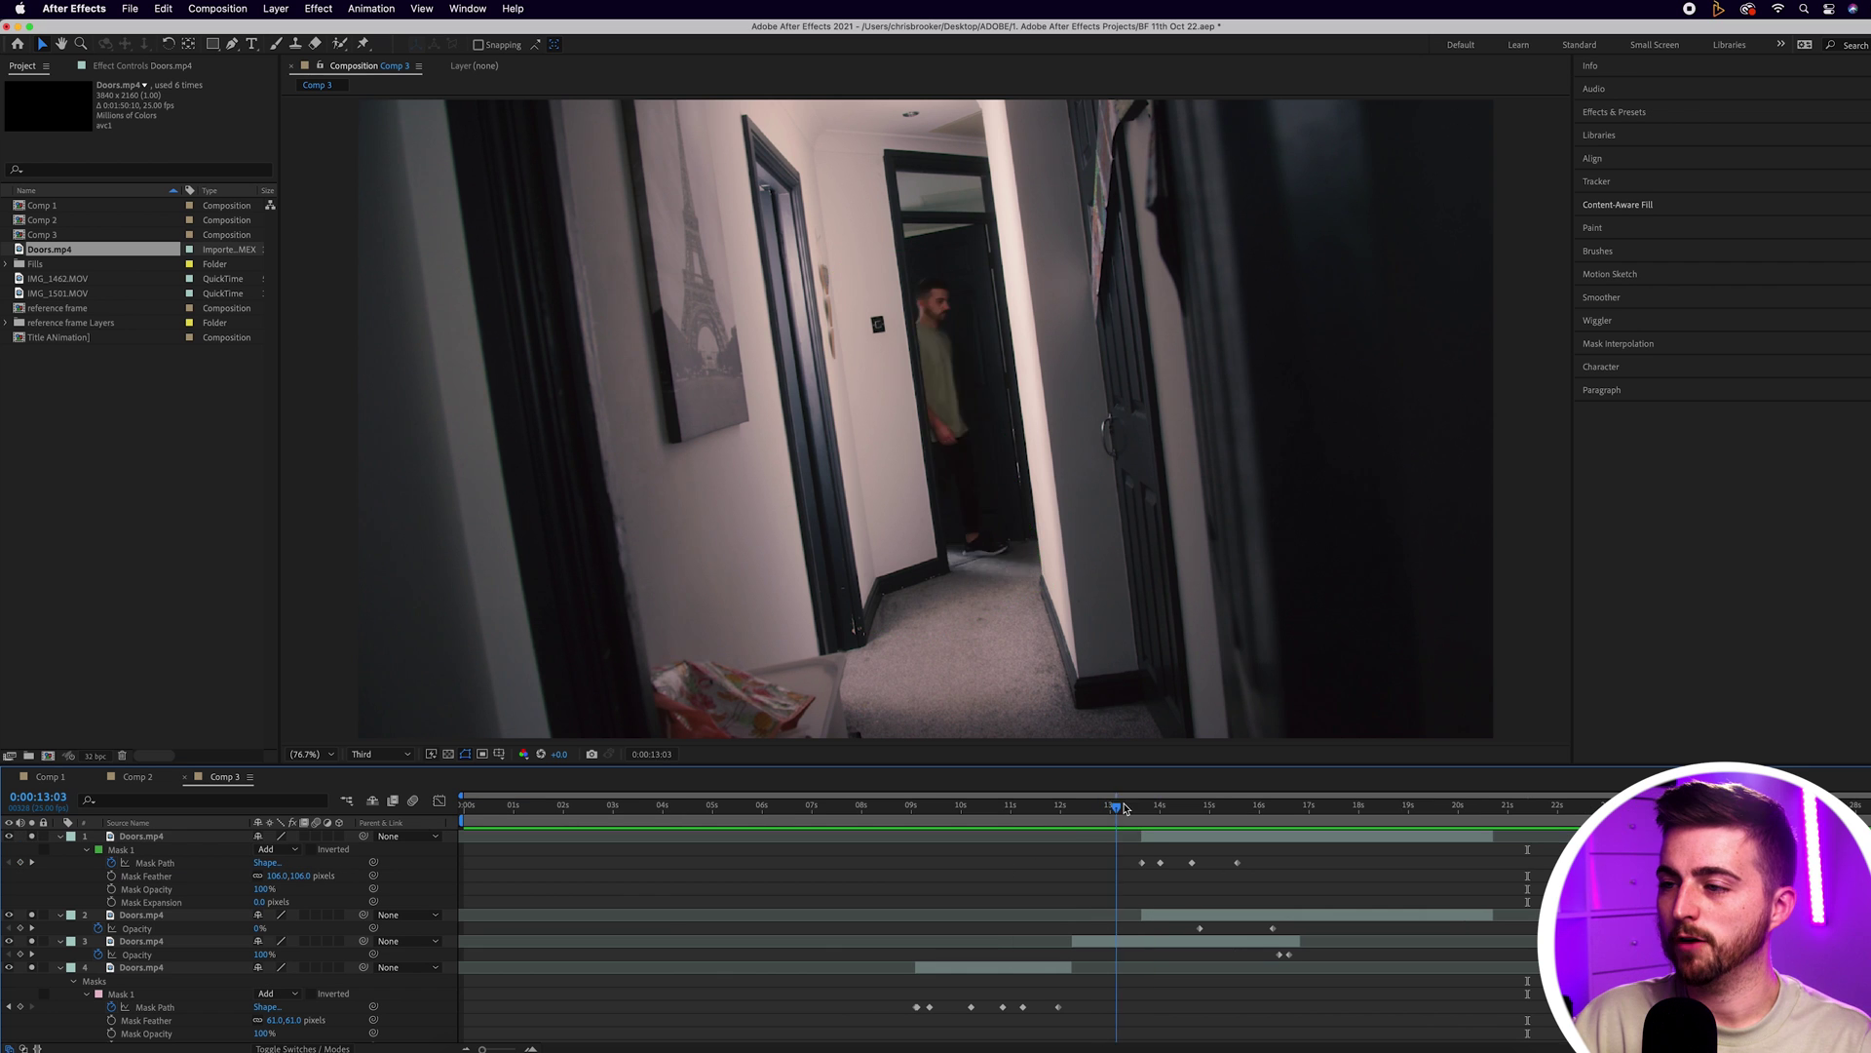
Play back the masked transition between the hallway clips from about 0:00:08:12, then return to 0:00:08:14
left_click_drag(1120, 805, 882, 807)
key("space")
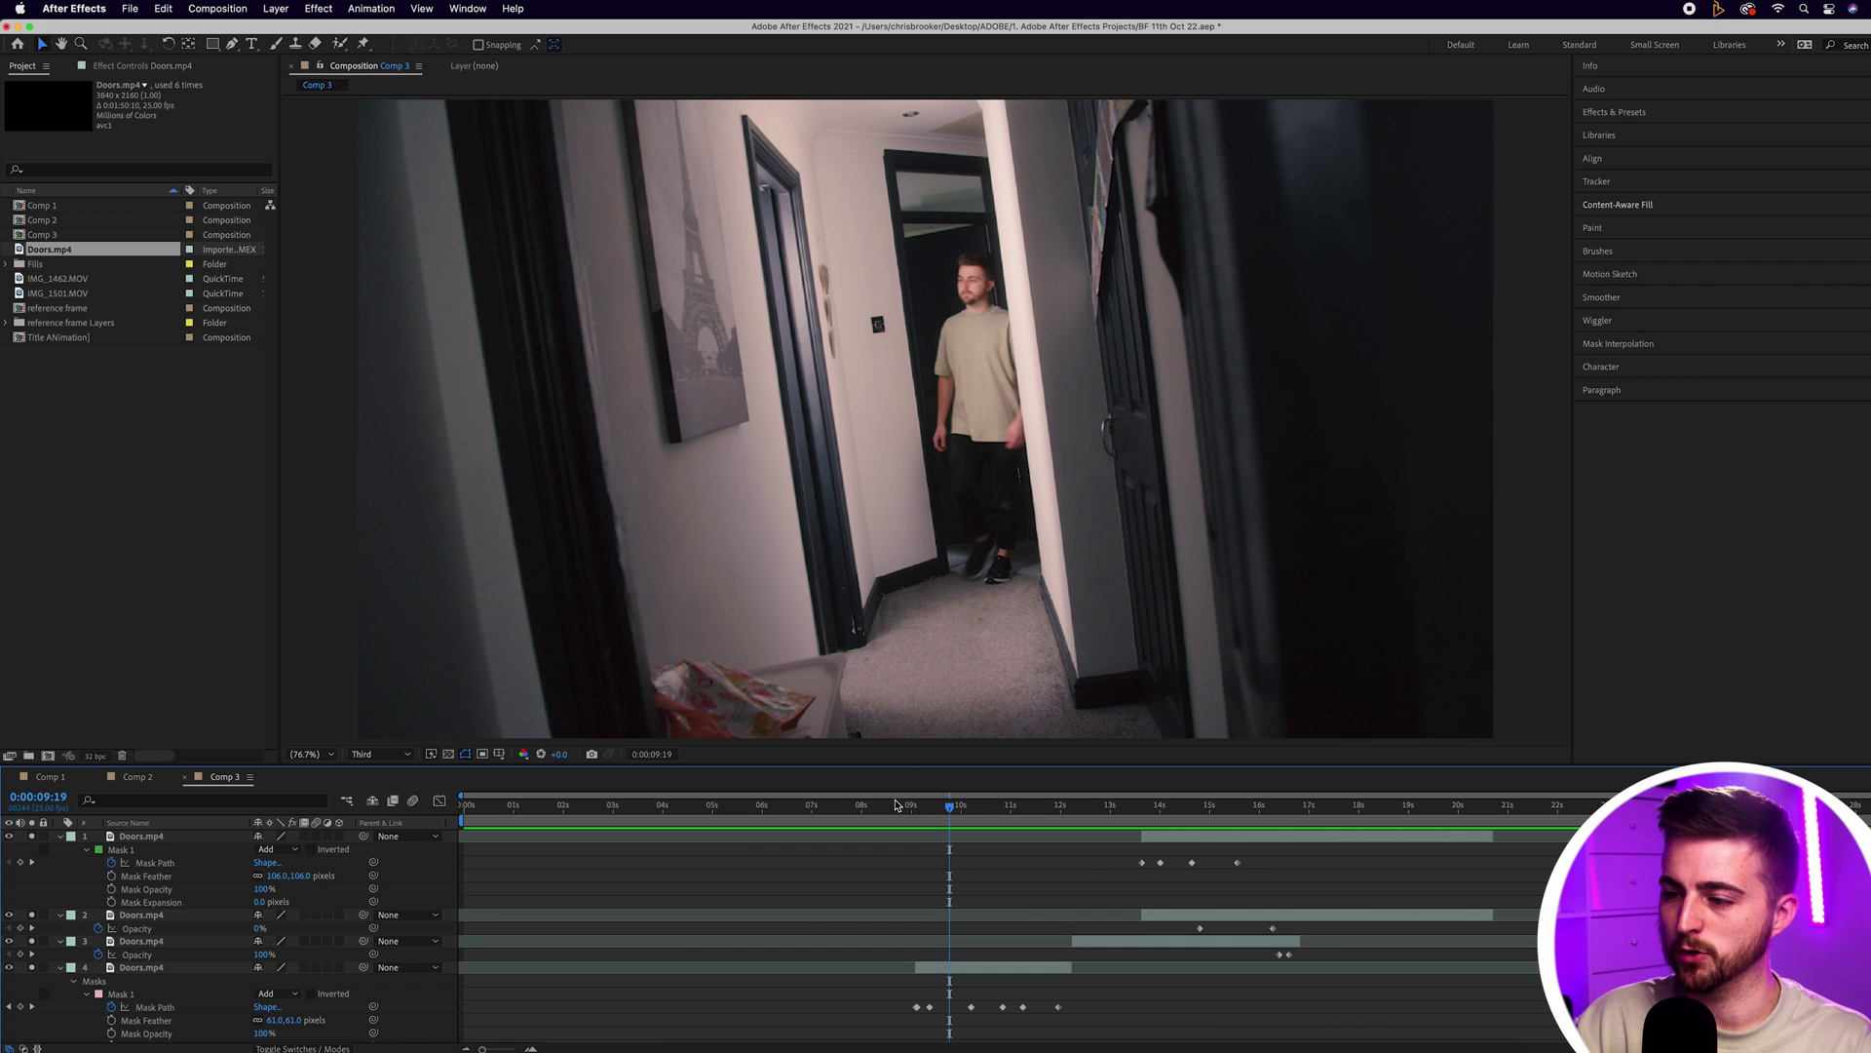
left_click_drag(957, 805, 889, 805)
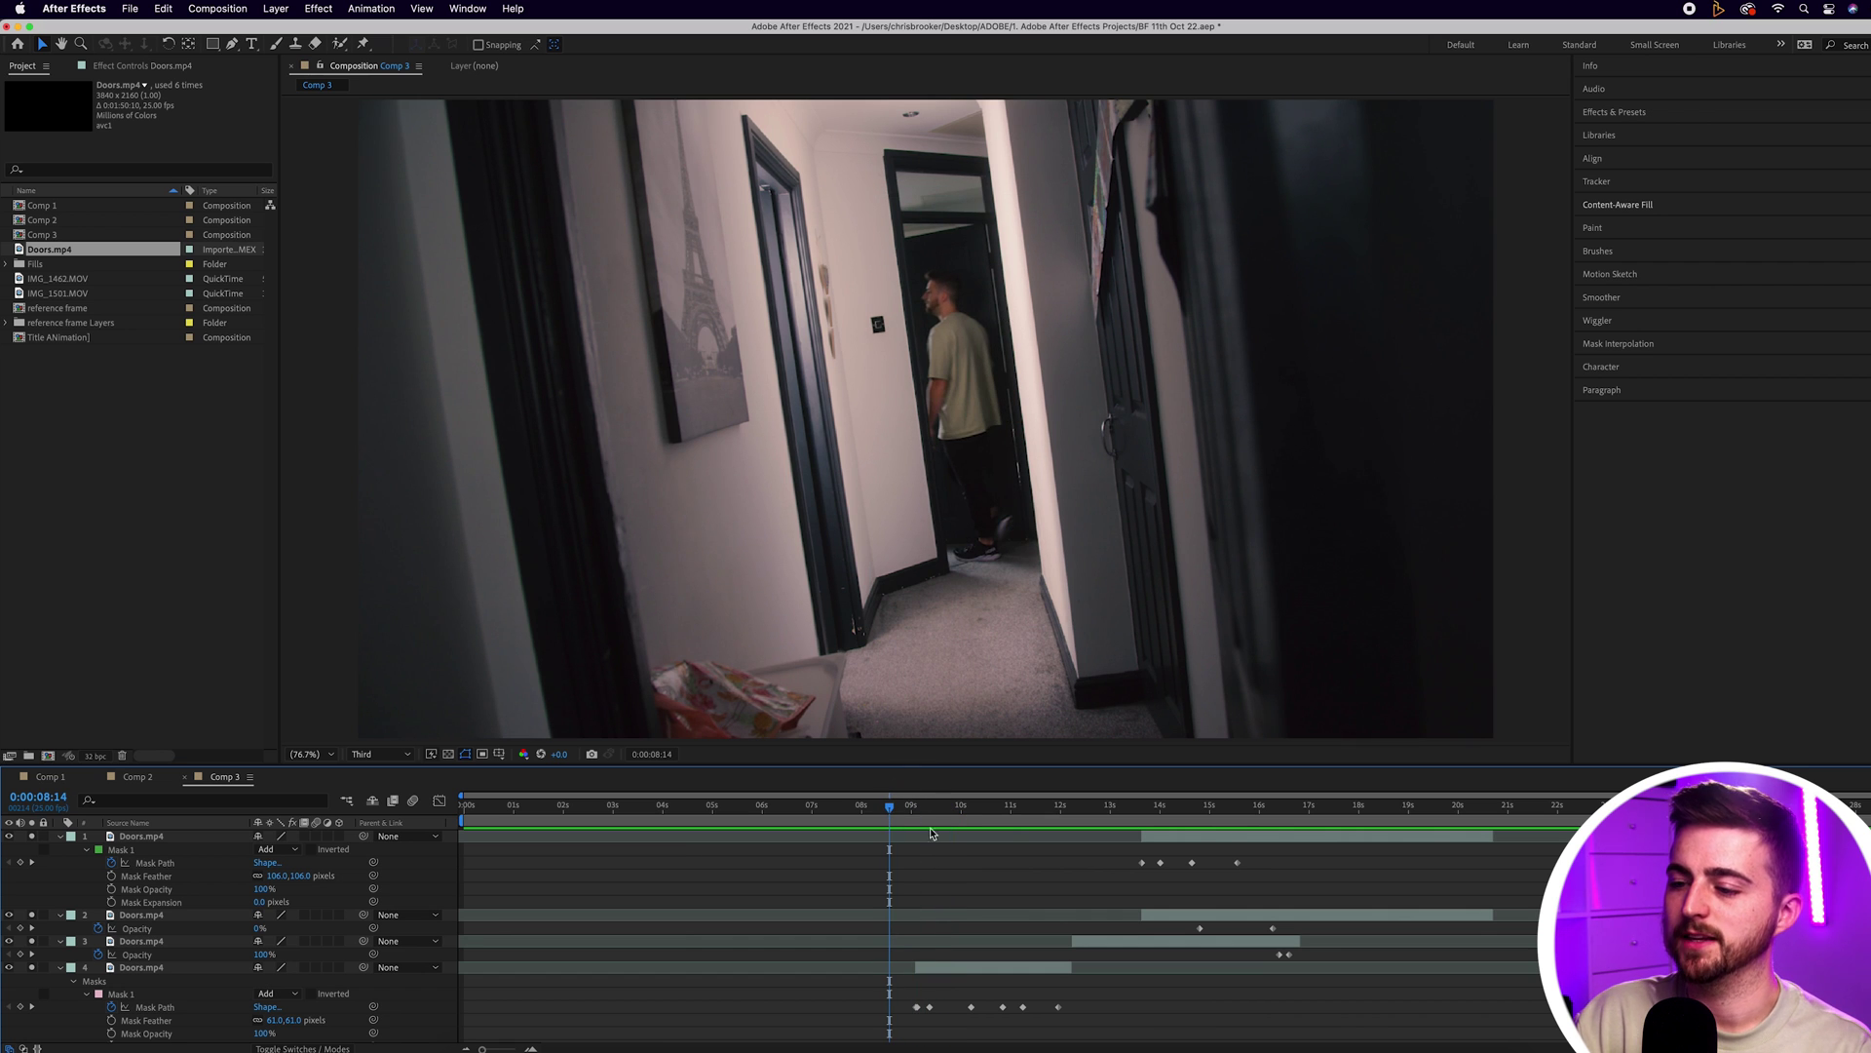
Try shifting the fourth layer about one second earlier, check the overlap at 0:00:08:12, and undo the shift
scroll(931, 929, "down", 3)
left_click(908, 1022)
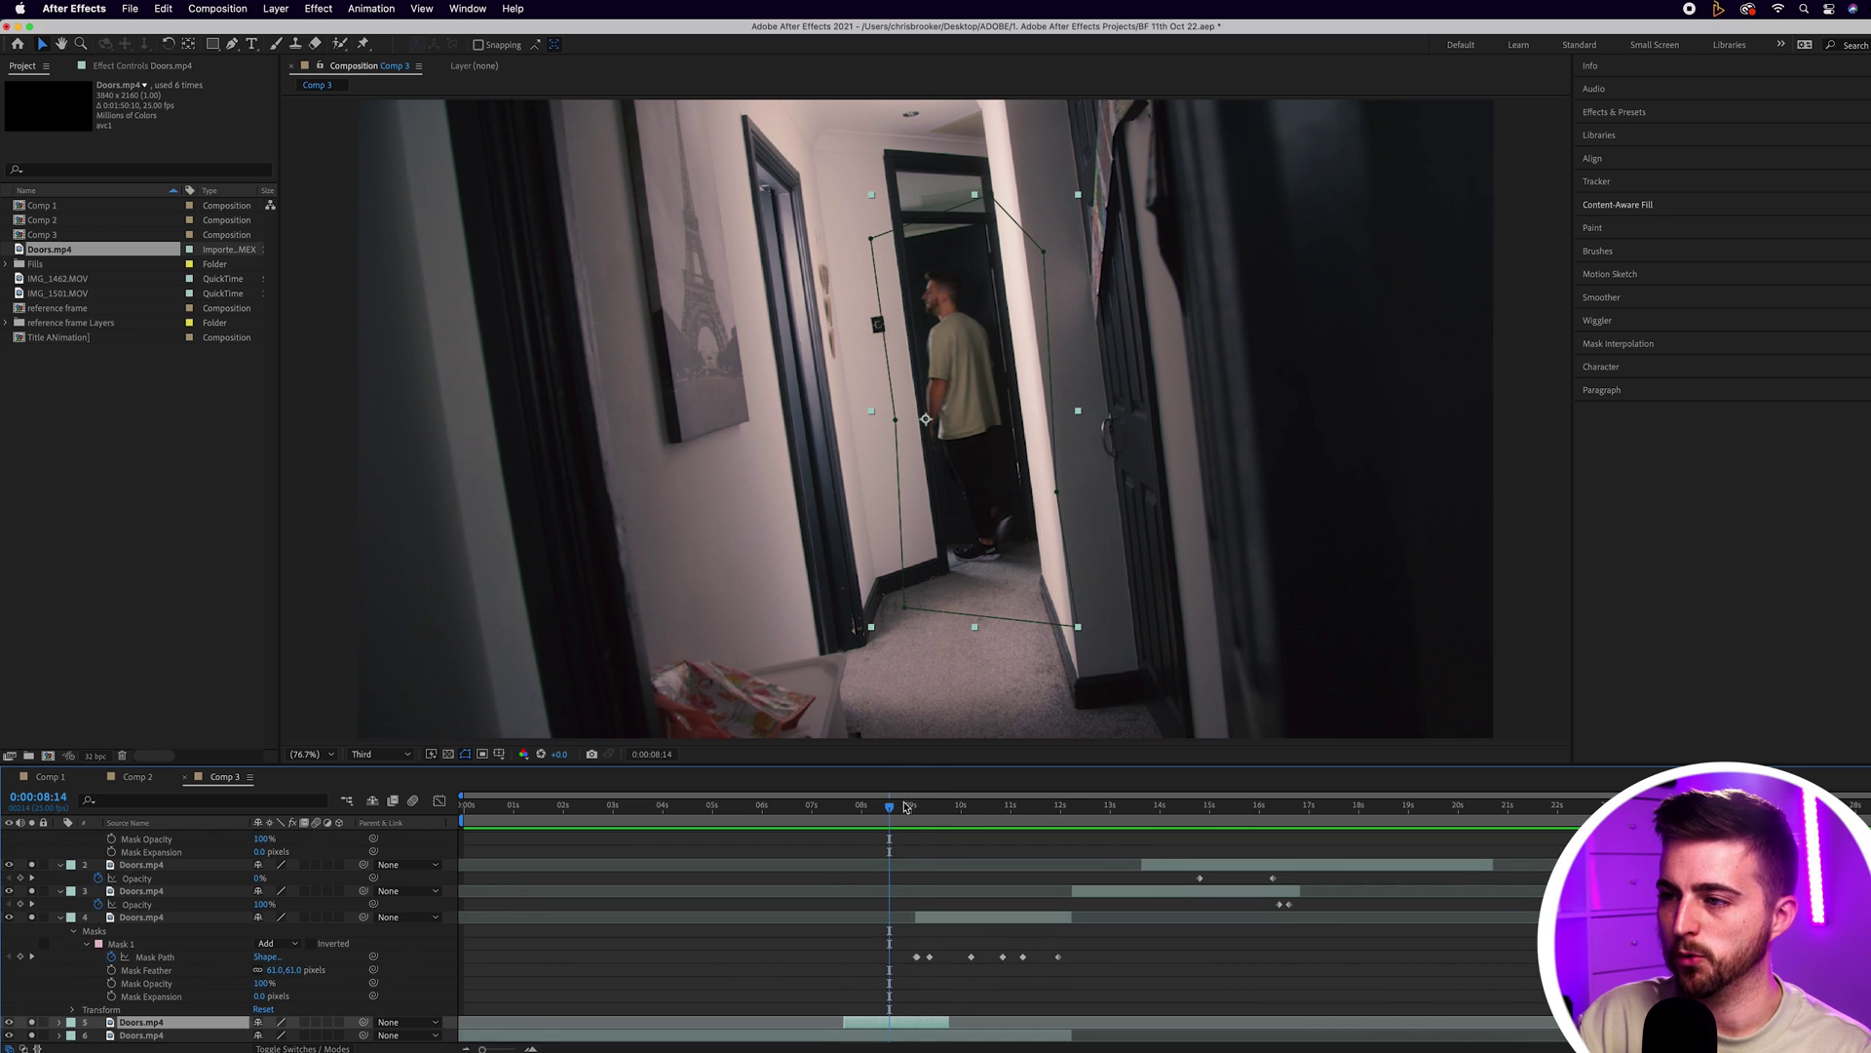
left_click_drag(907, 807, 953, 807)
left_click_drag(965, 918, 914, 919)
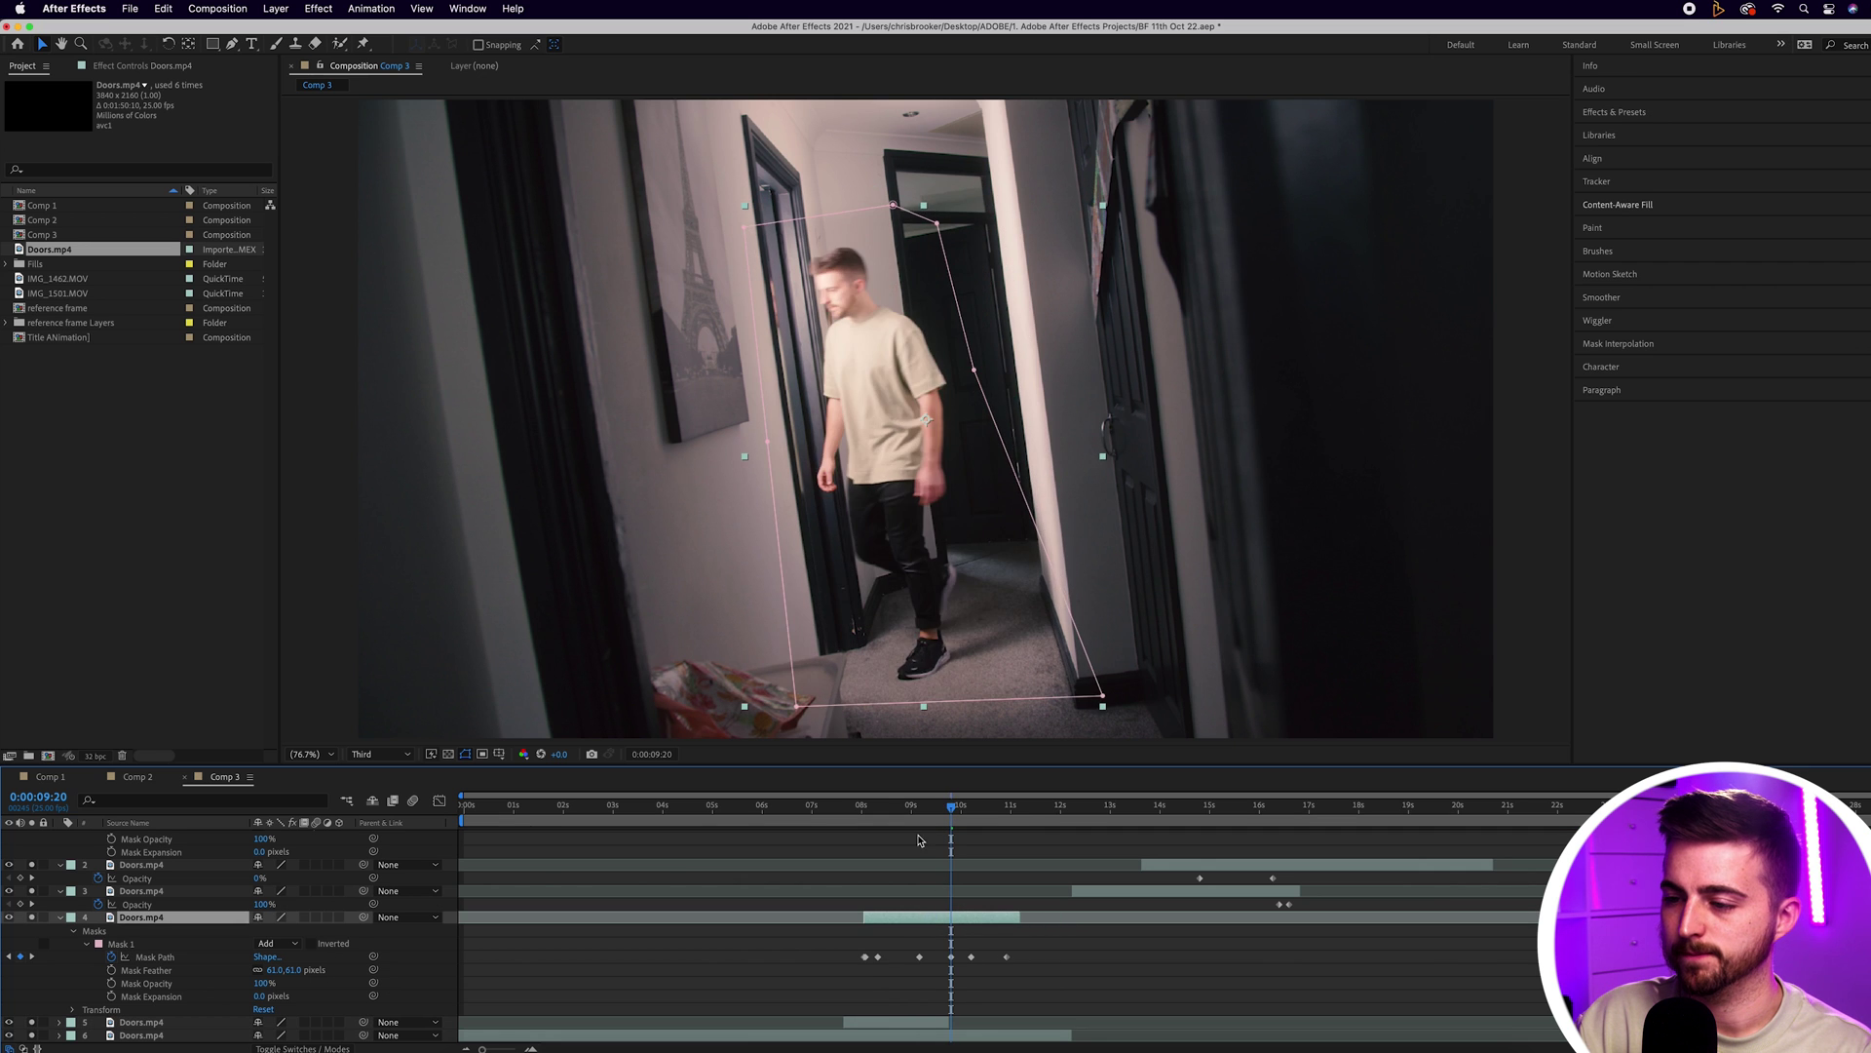
mouse_move(919, 807)
left_mouse_down()
mouse_move(852, 809)
mouse_move(886, 808)
left_mouse_up()
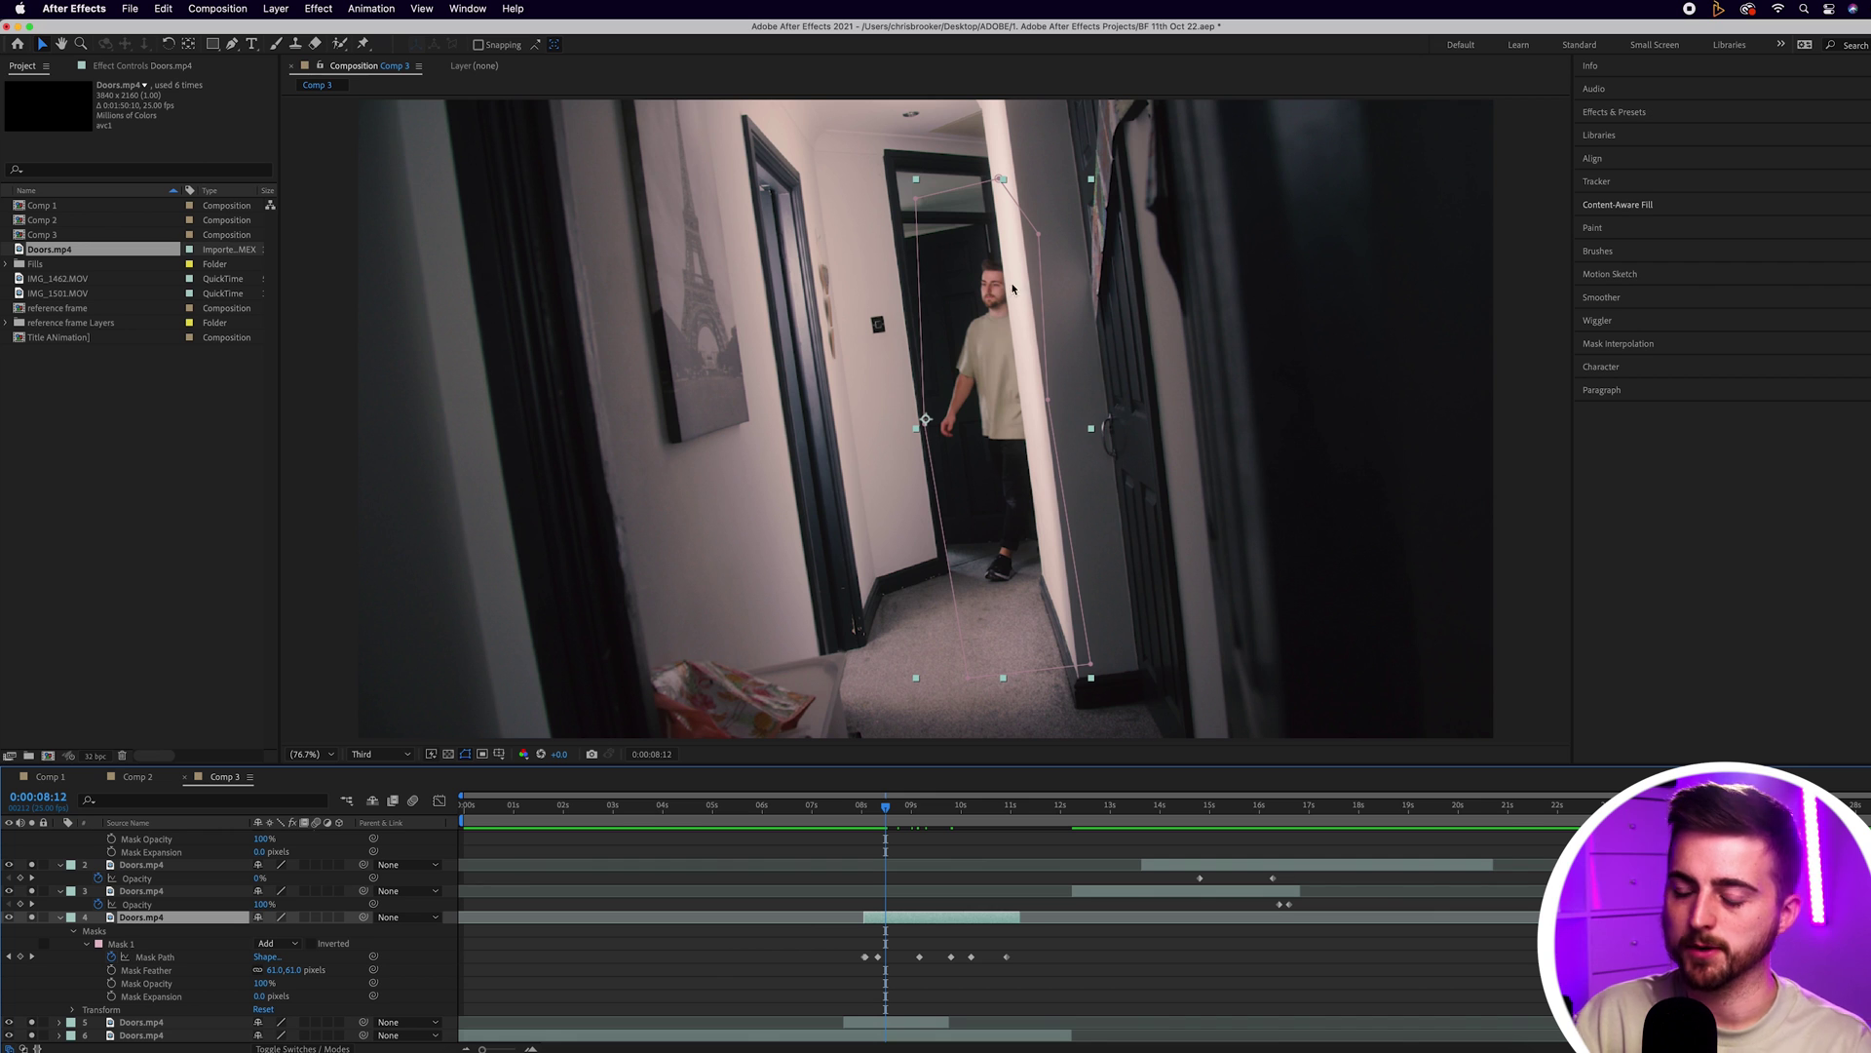
key("super+z")
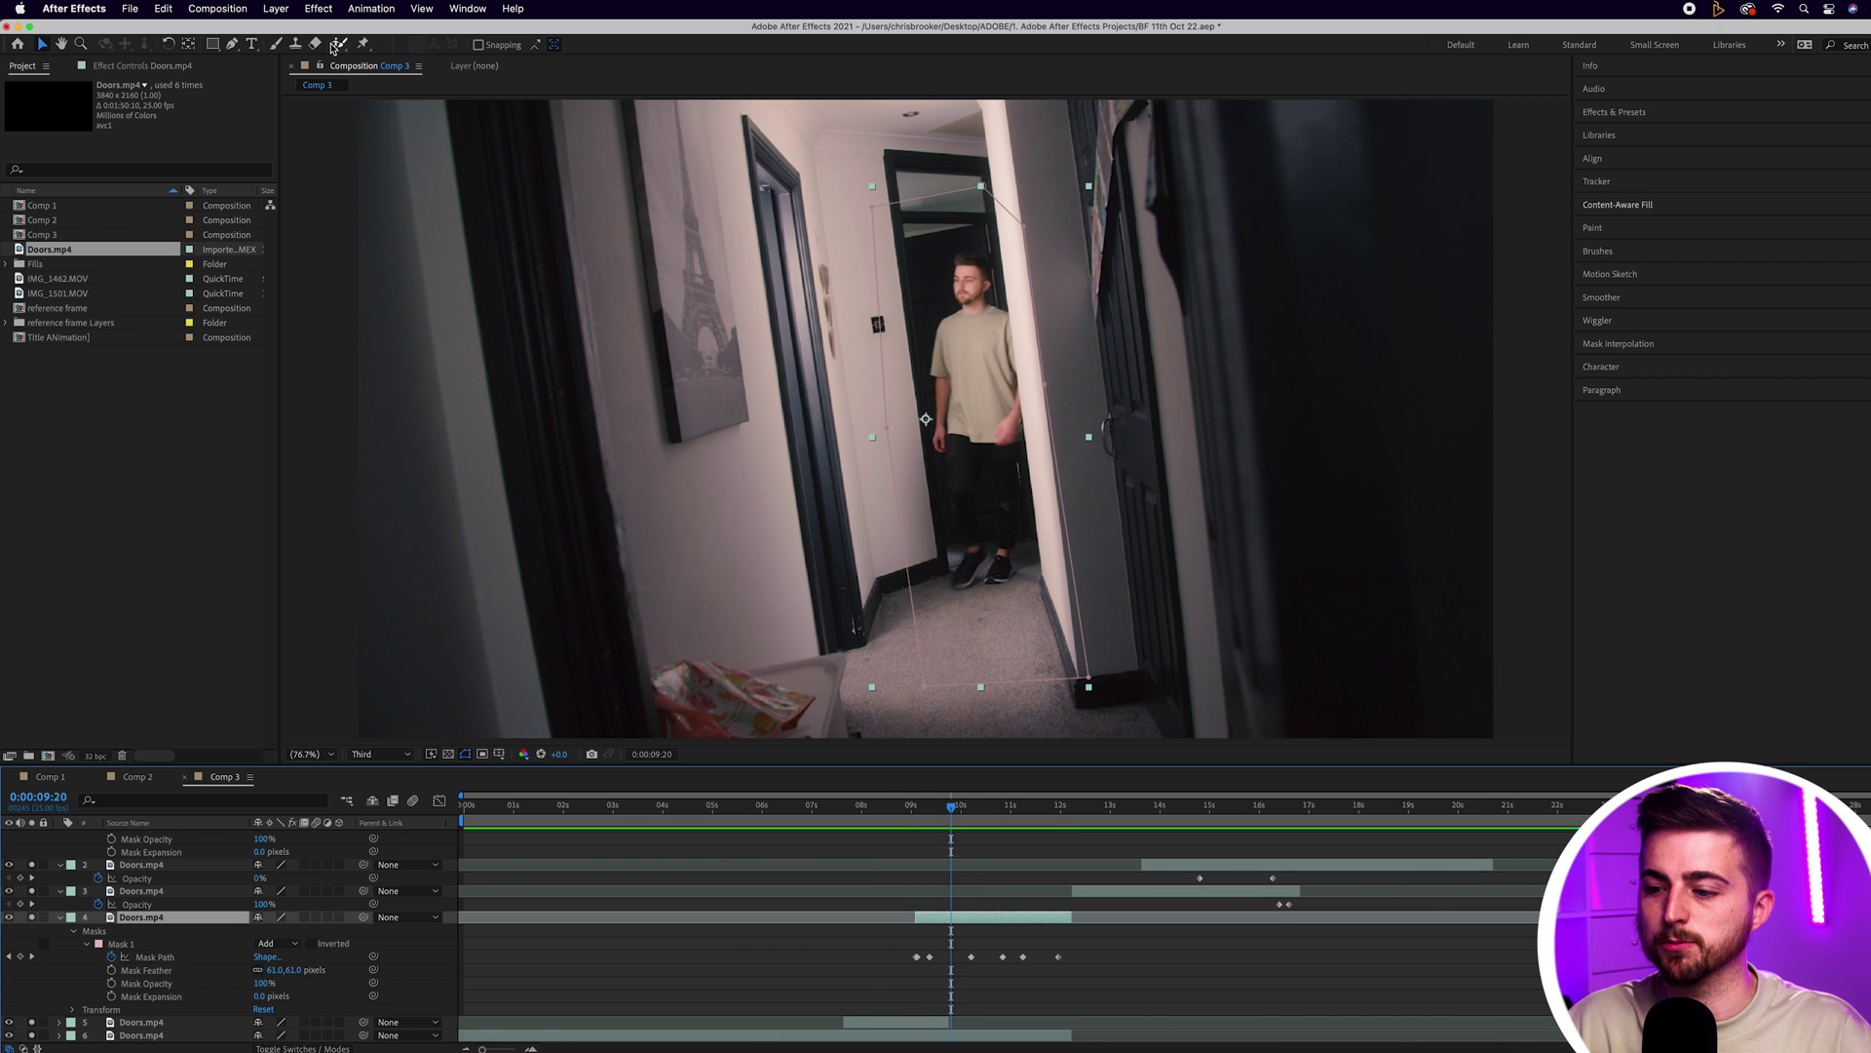
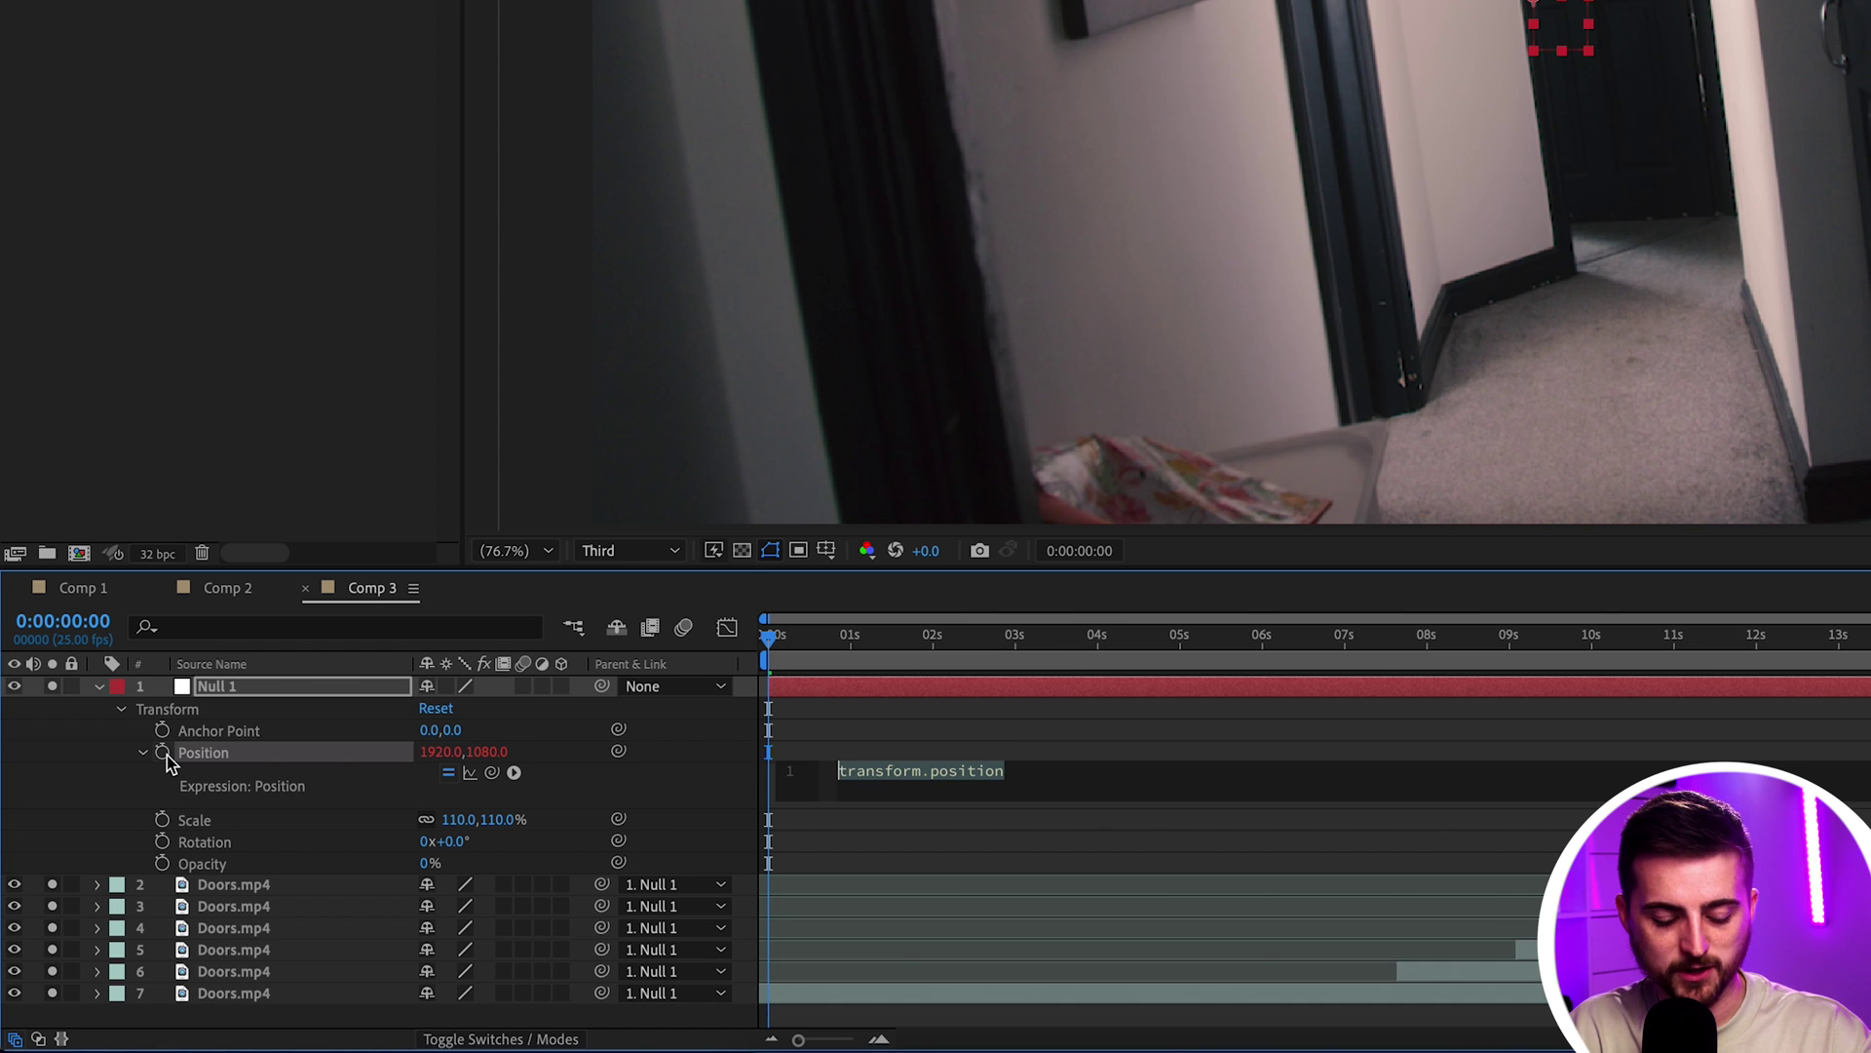
Enter wiggle(5,10) as the position expression of Null 1 and play back the camera shake from the start
type("wiggle(5,")
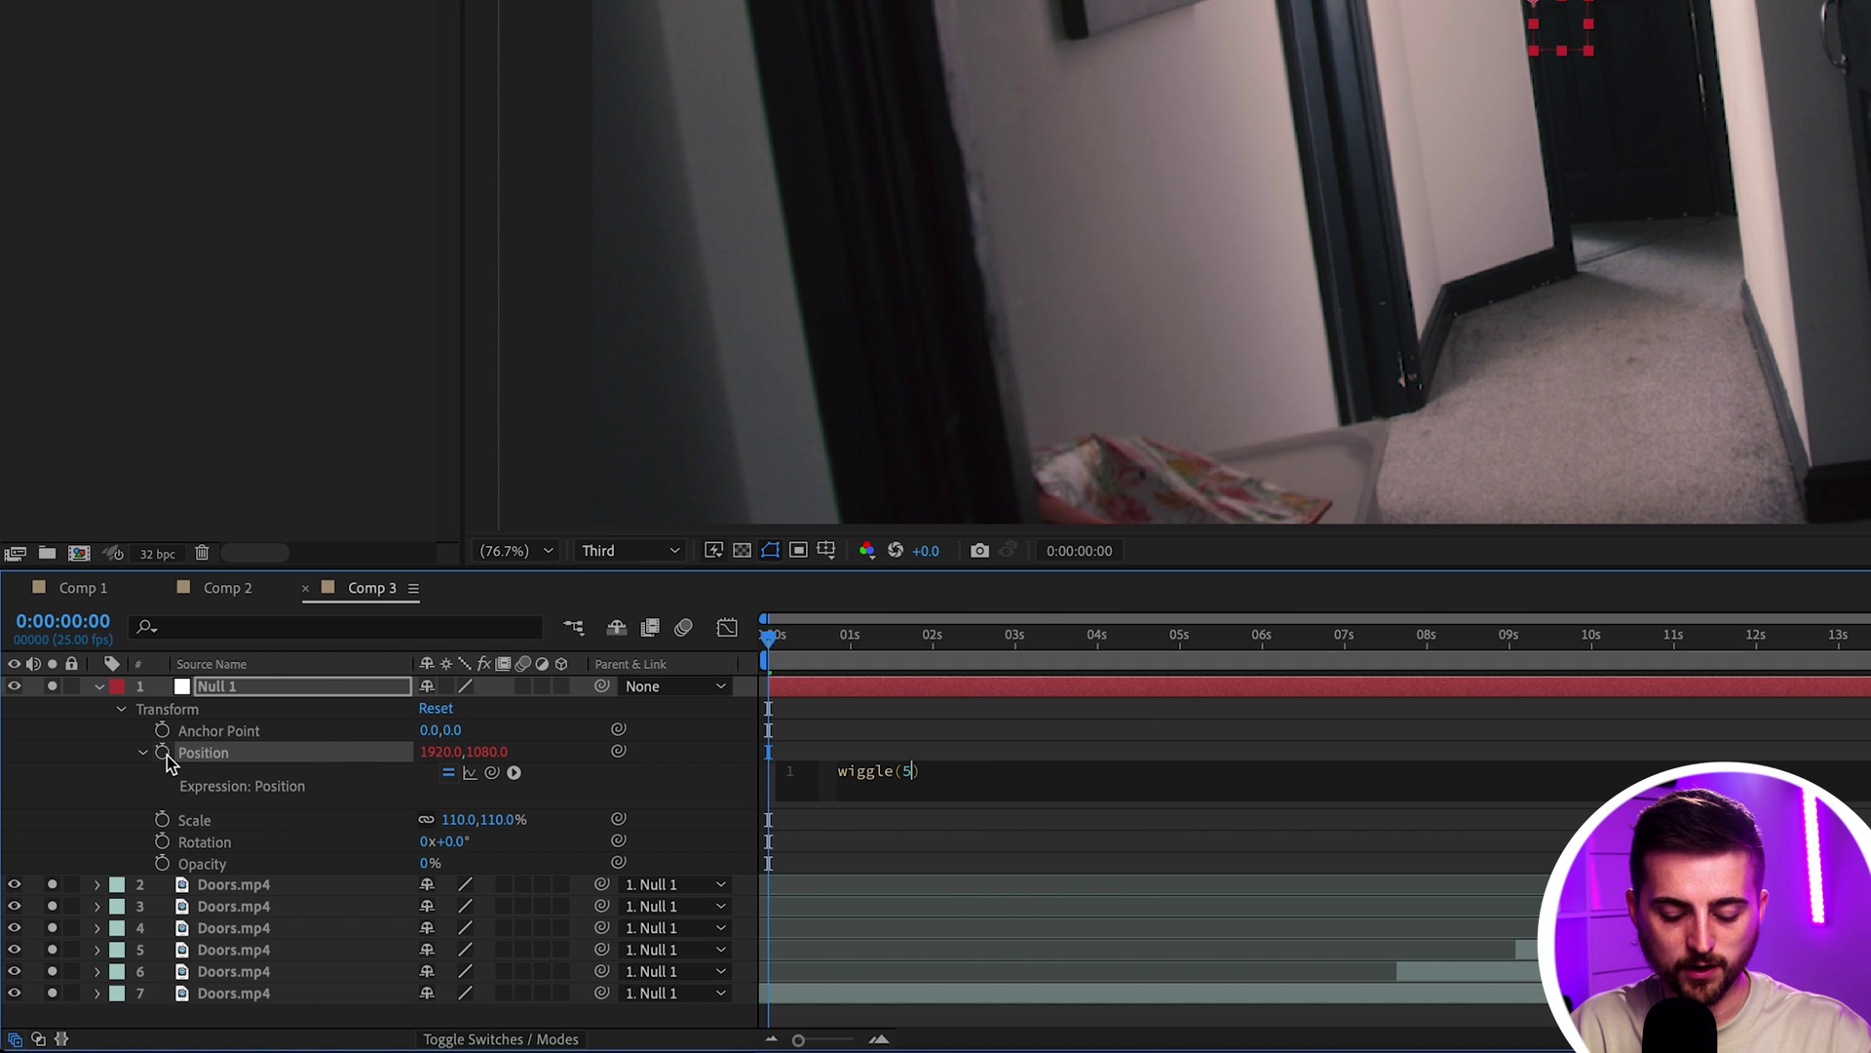
type("10")
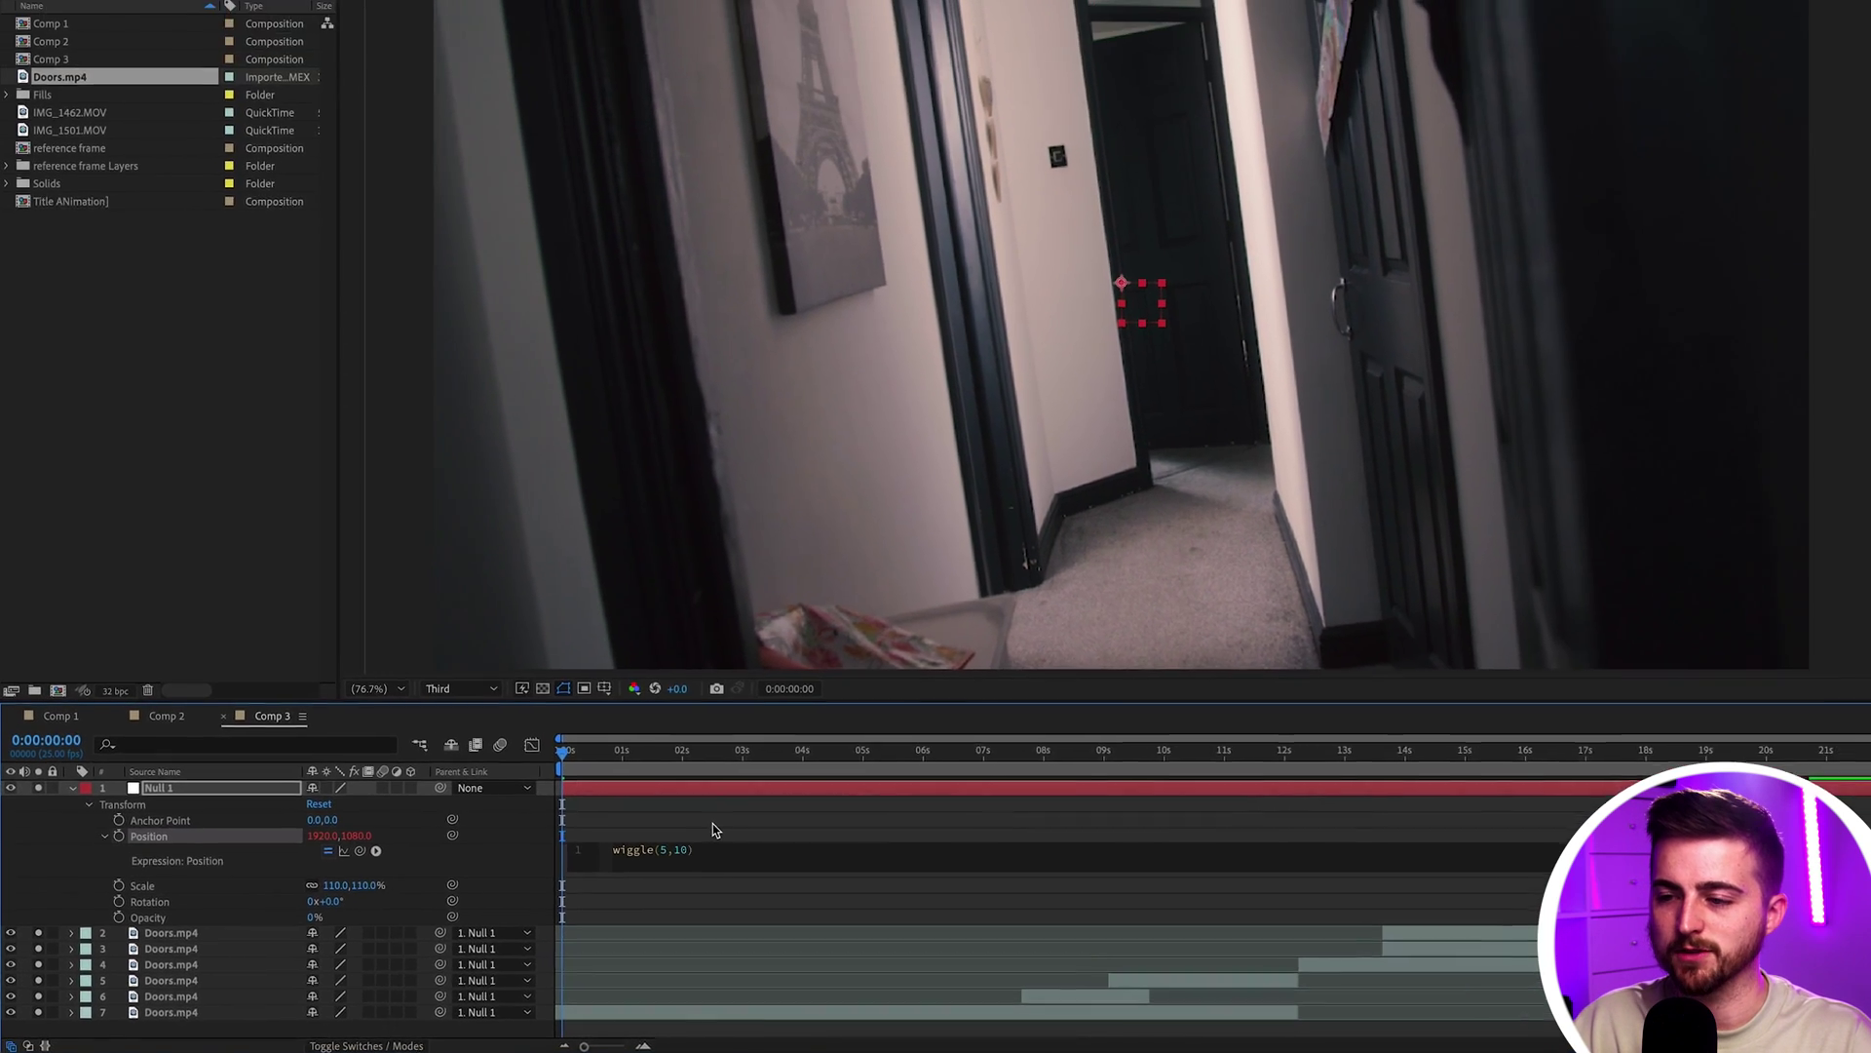
left_click(711, 829)
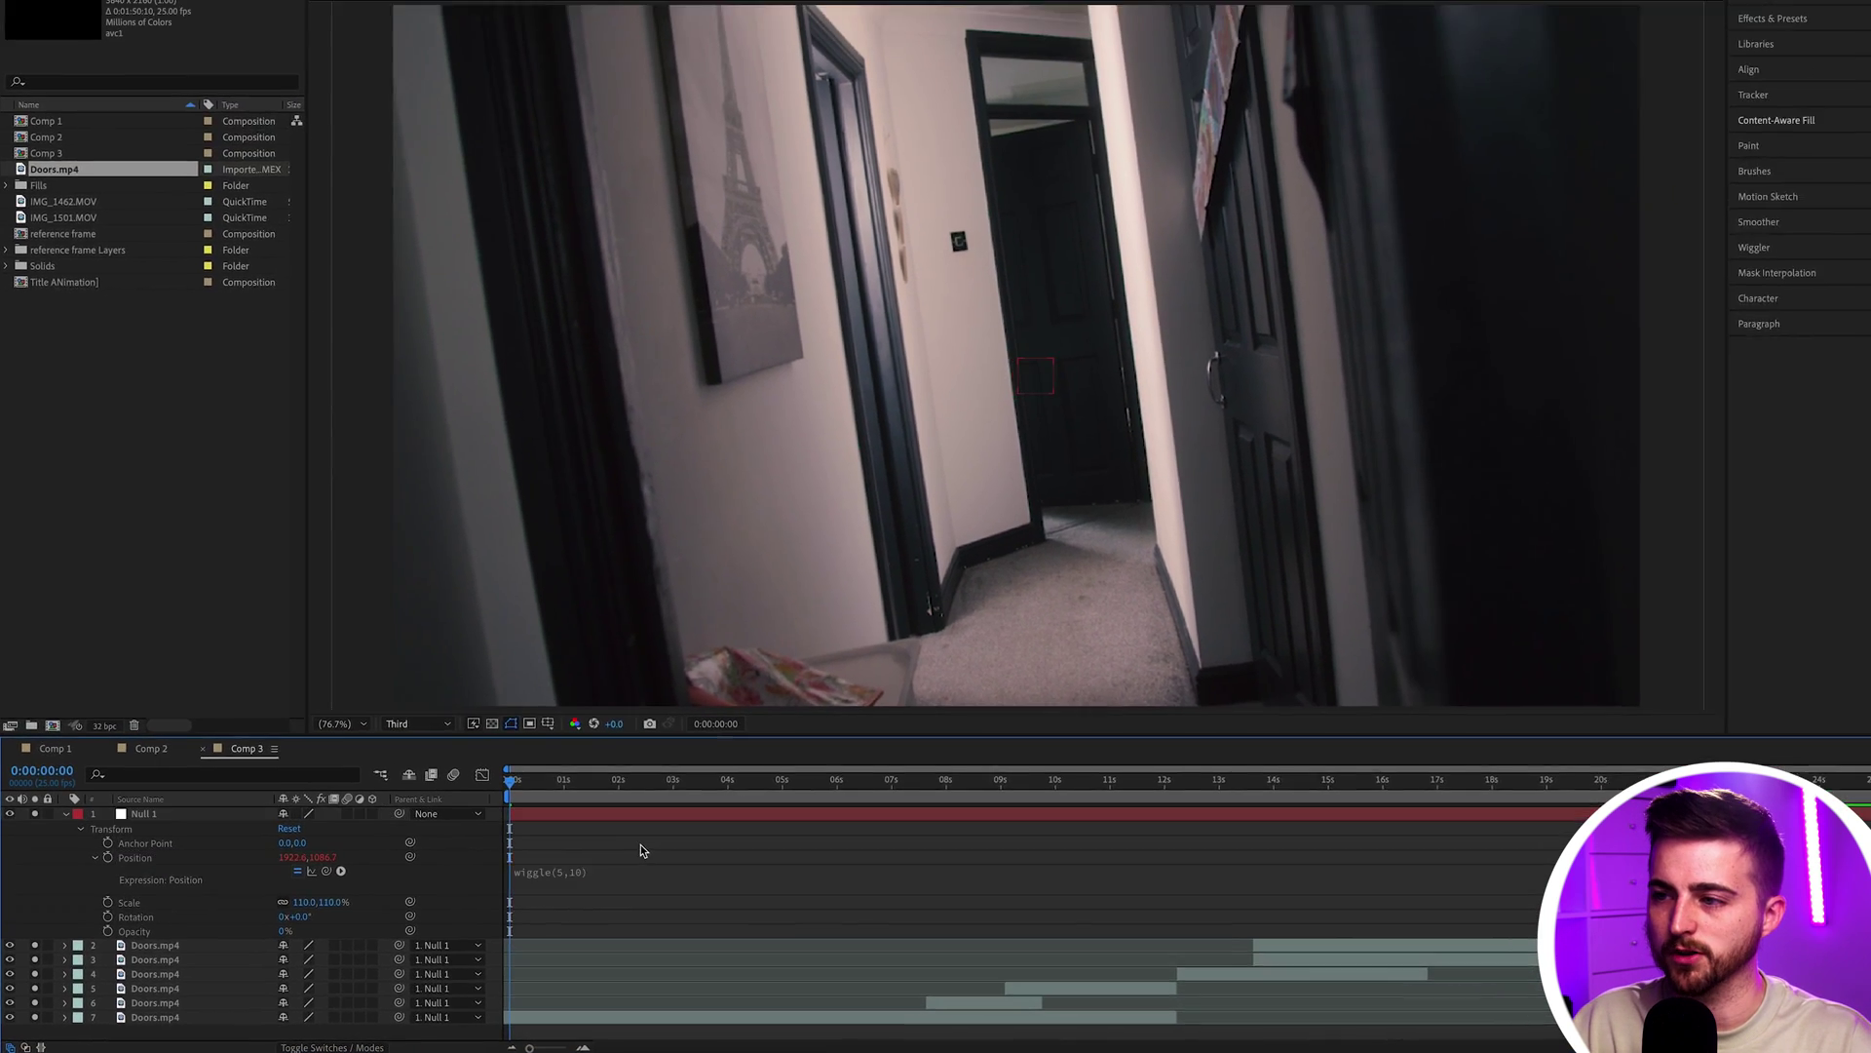
key("space")
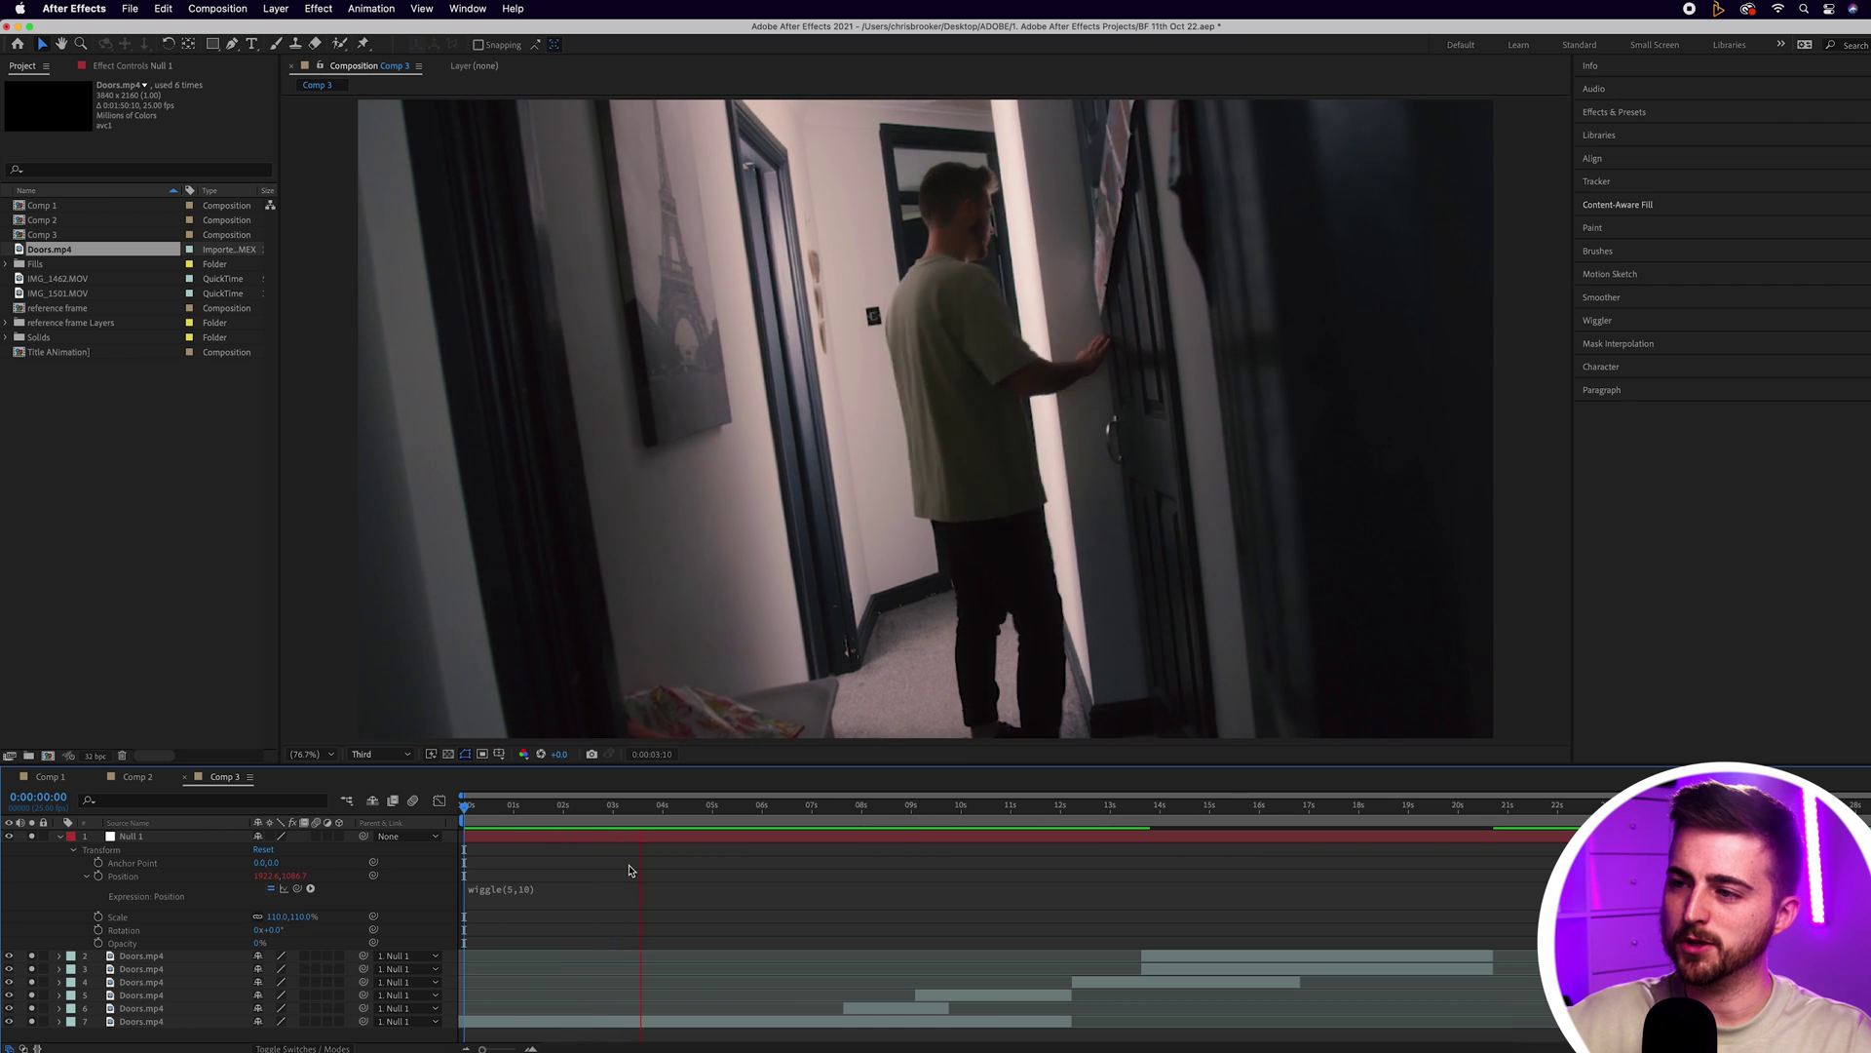
Change Null 1's position expression to wiggle(2,10) and preview the shake from 0:00:00:00
left_click(522, 895)
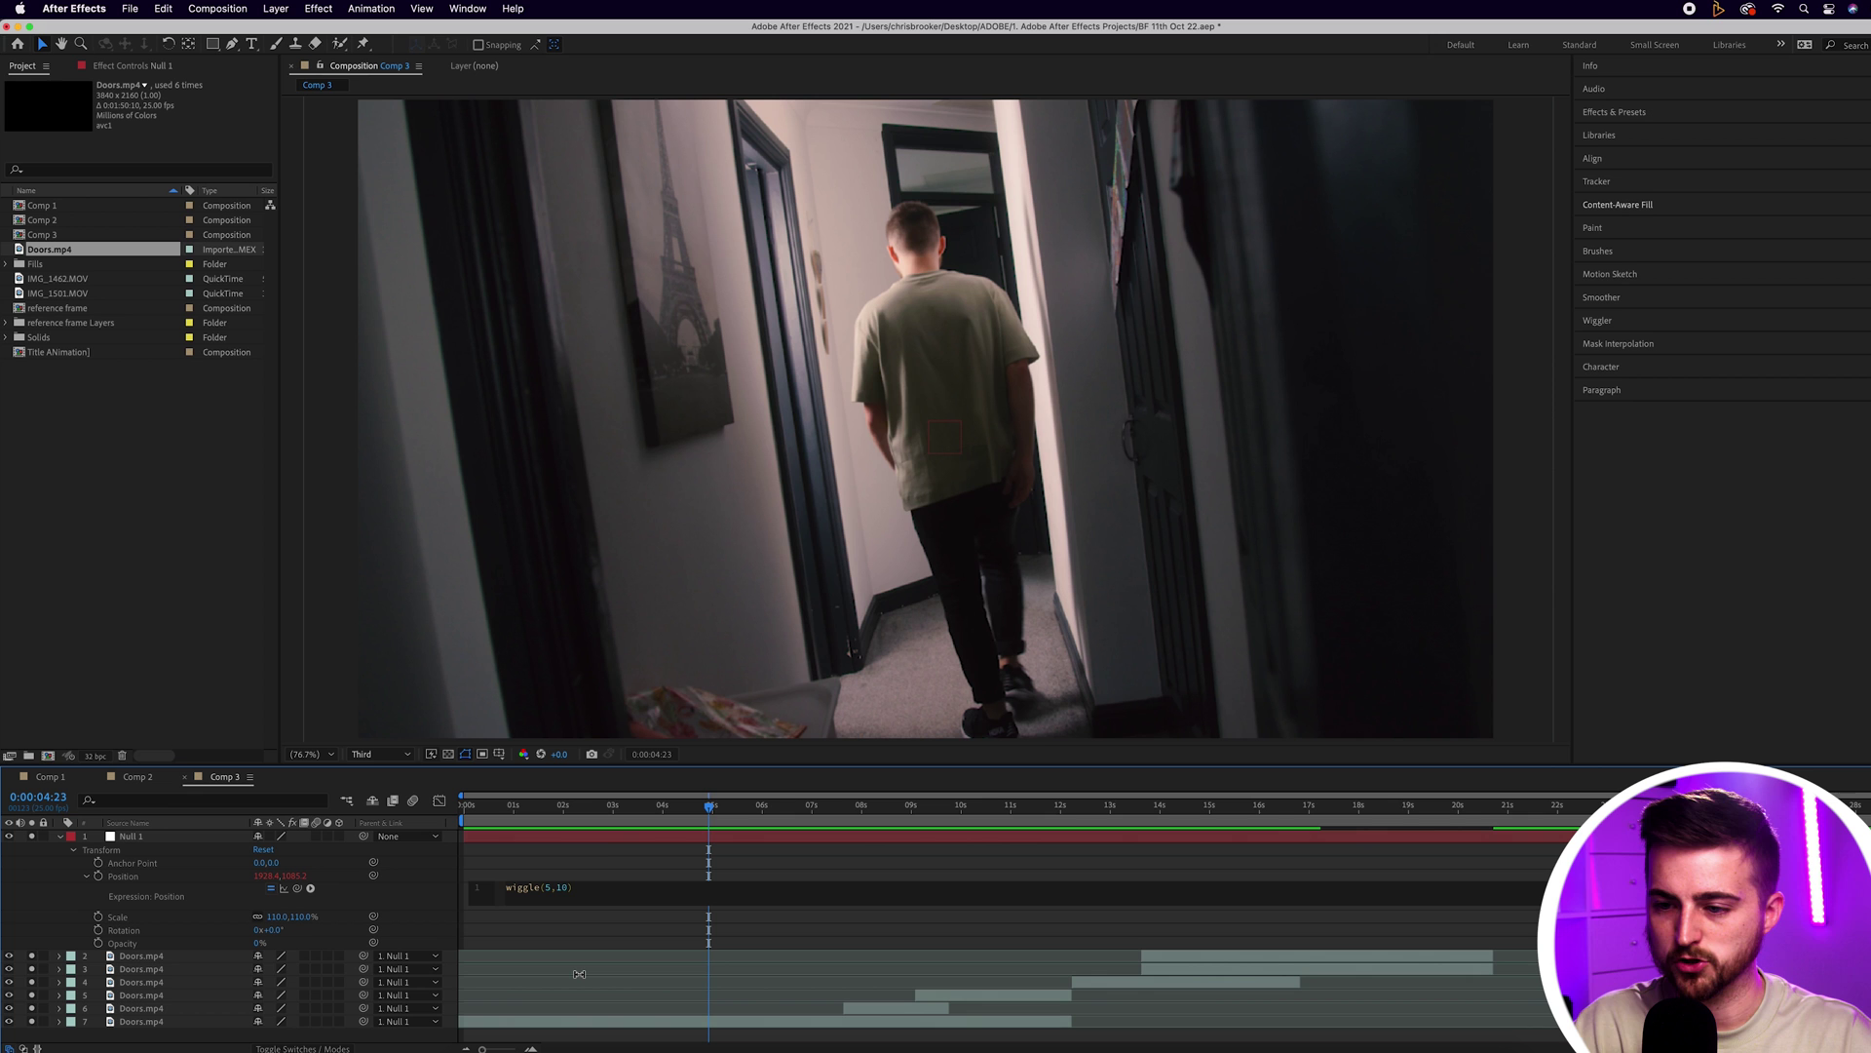
left_click(606, 861)
left_click_drag(595, 817, 367, 823)
key("space")
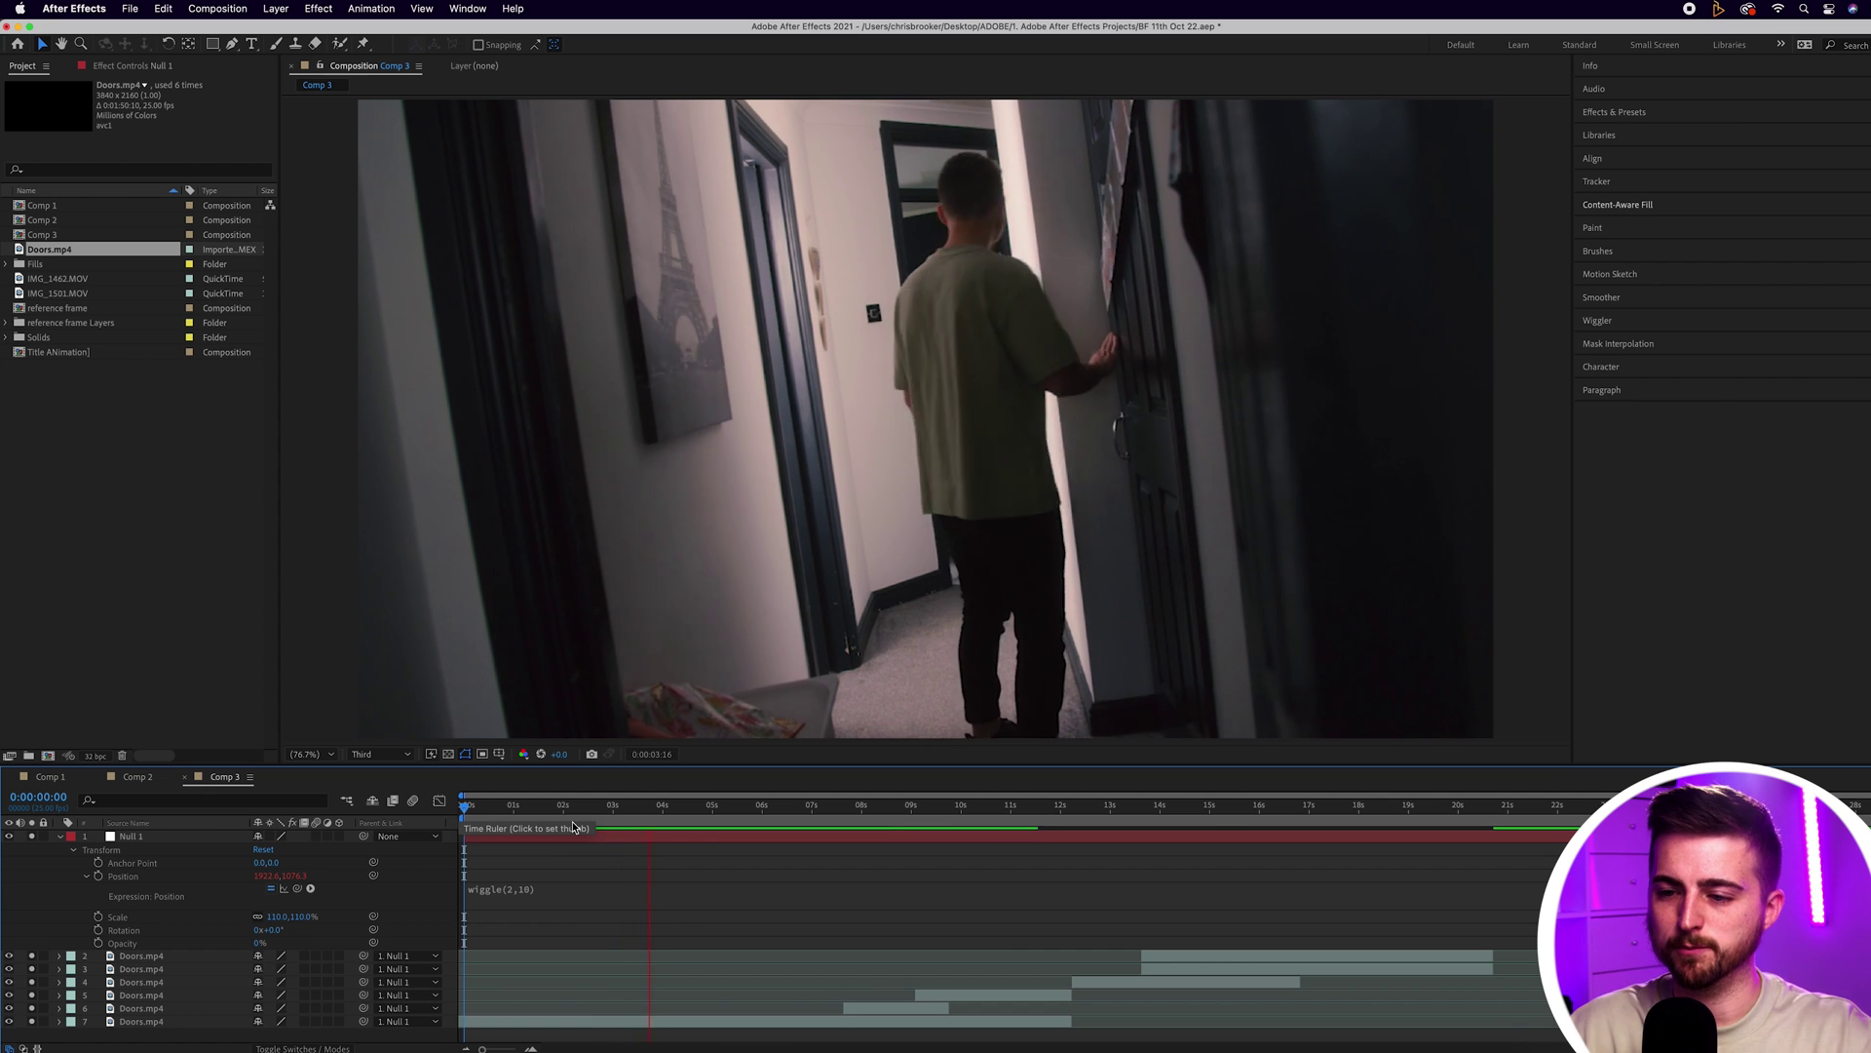
Raise the shake amount by setting Null 1's position expression to wiggle(2,20), and replay the comp from the beginning
left_click(530, 890)
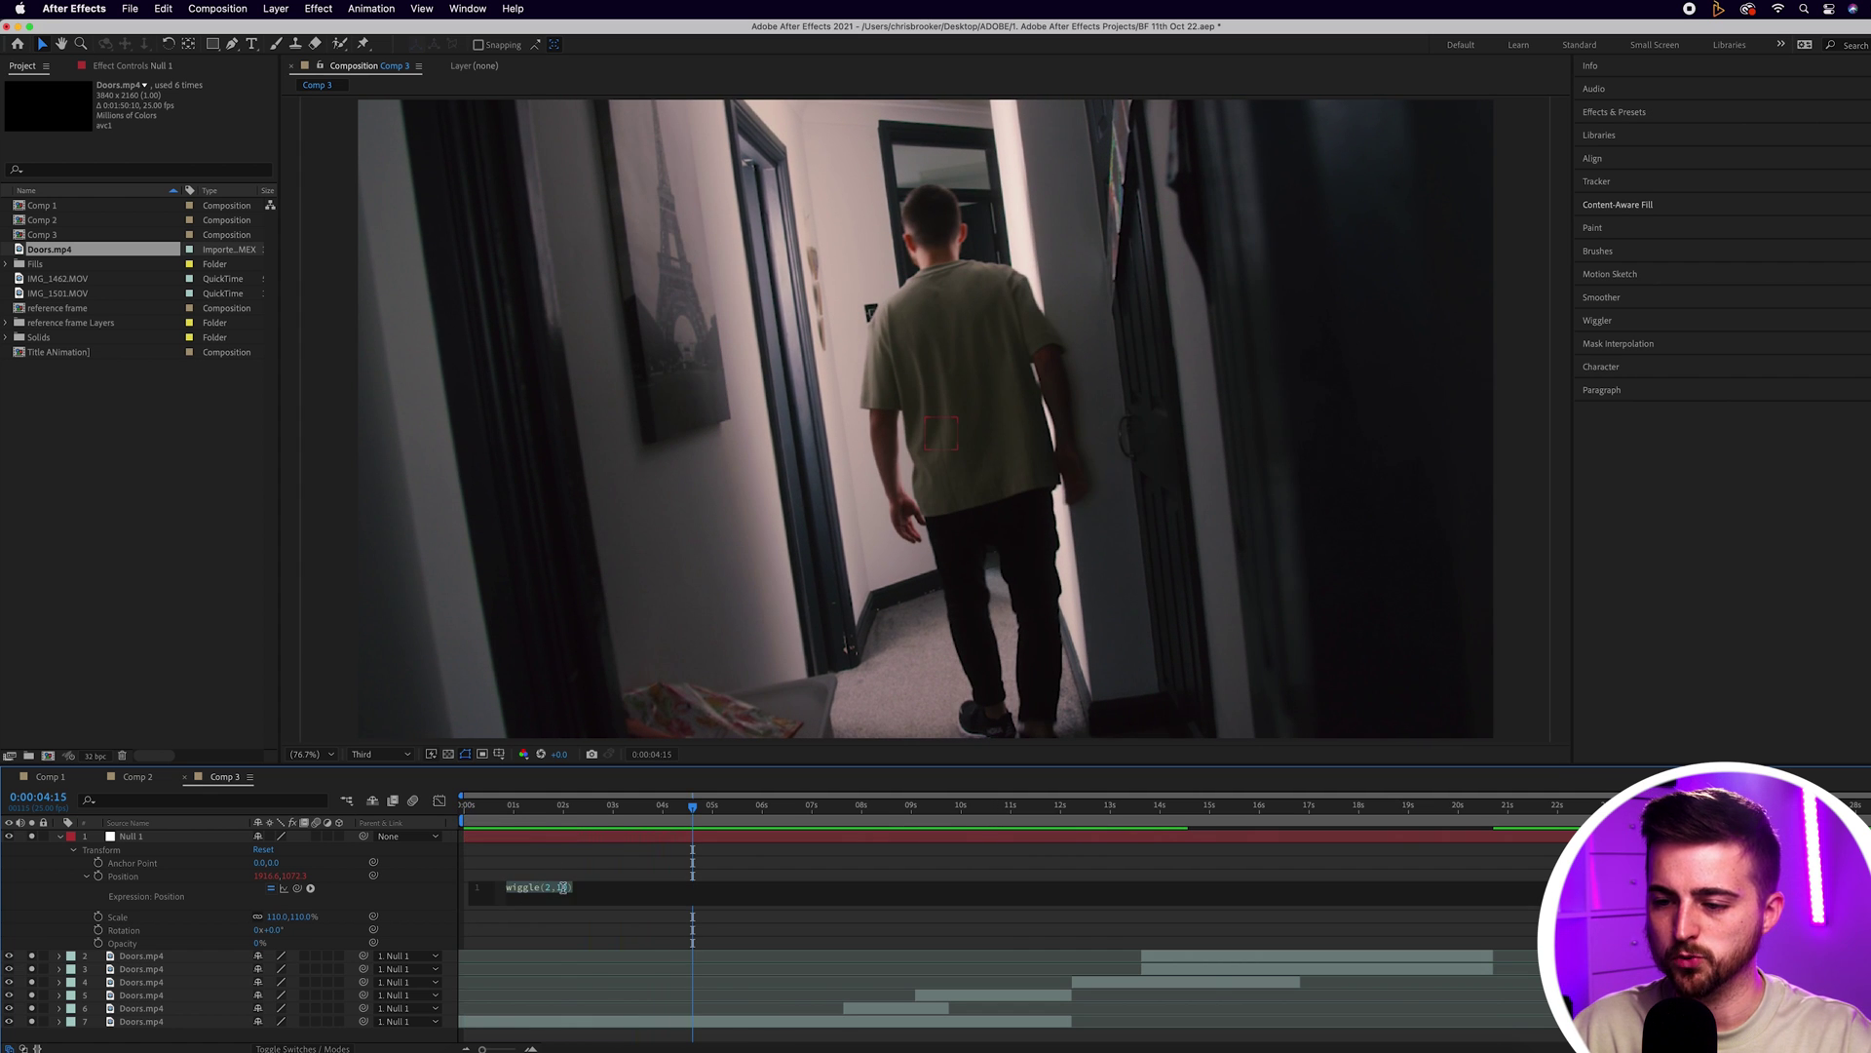
left_click(573, 876)
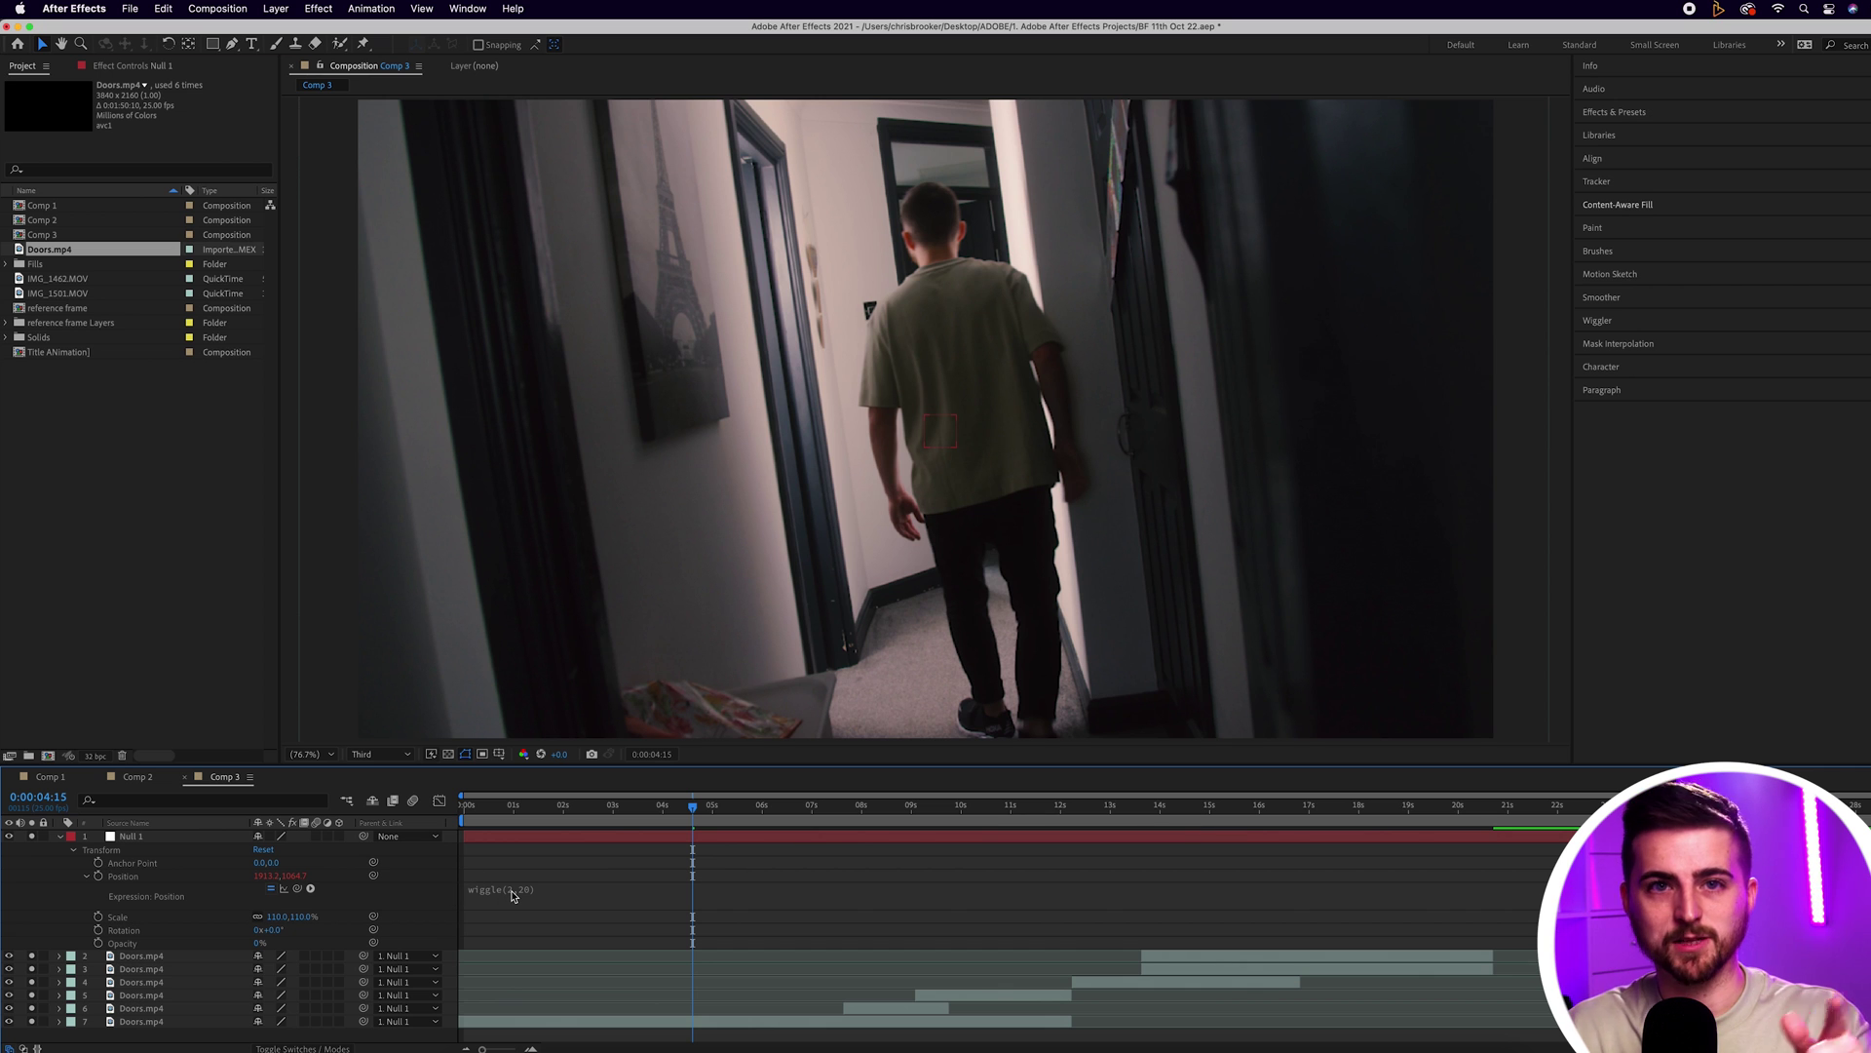
key("Home")
key("space")
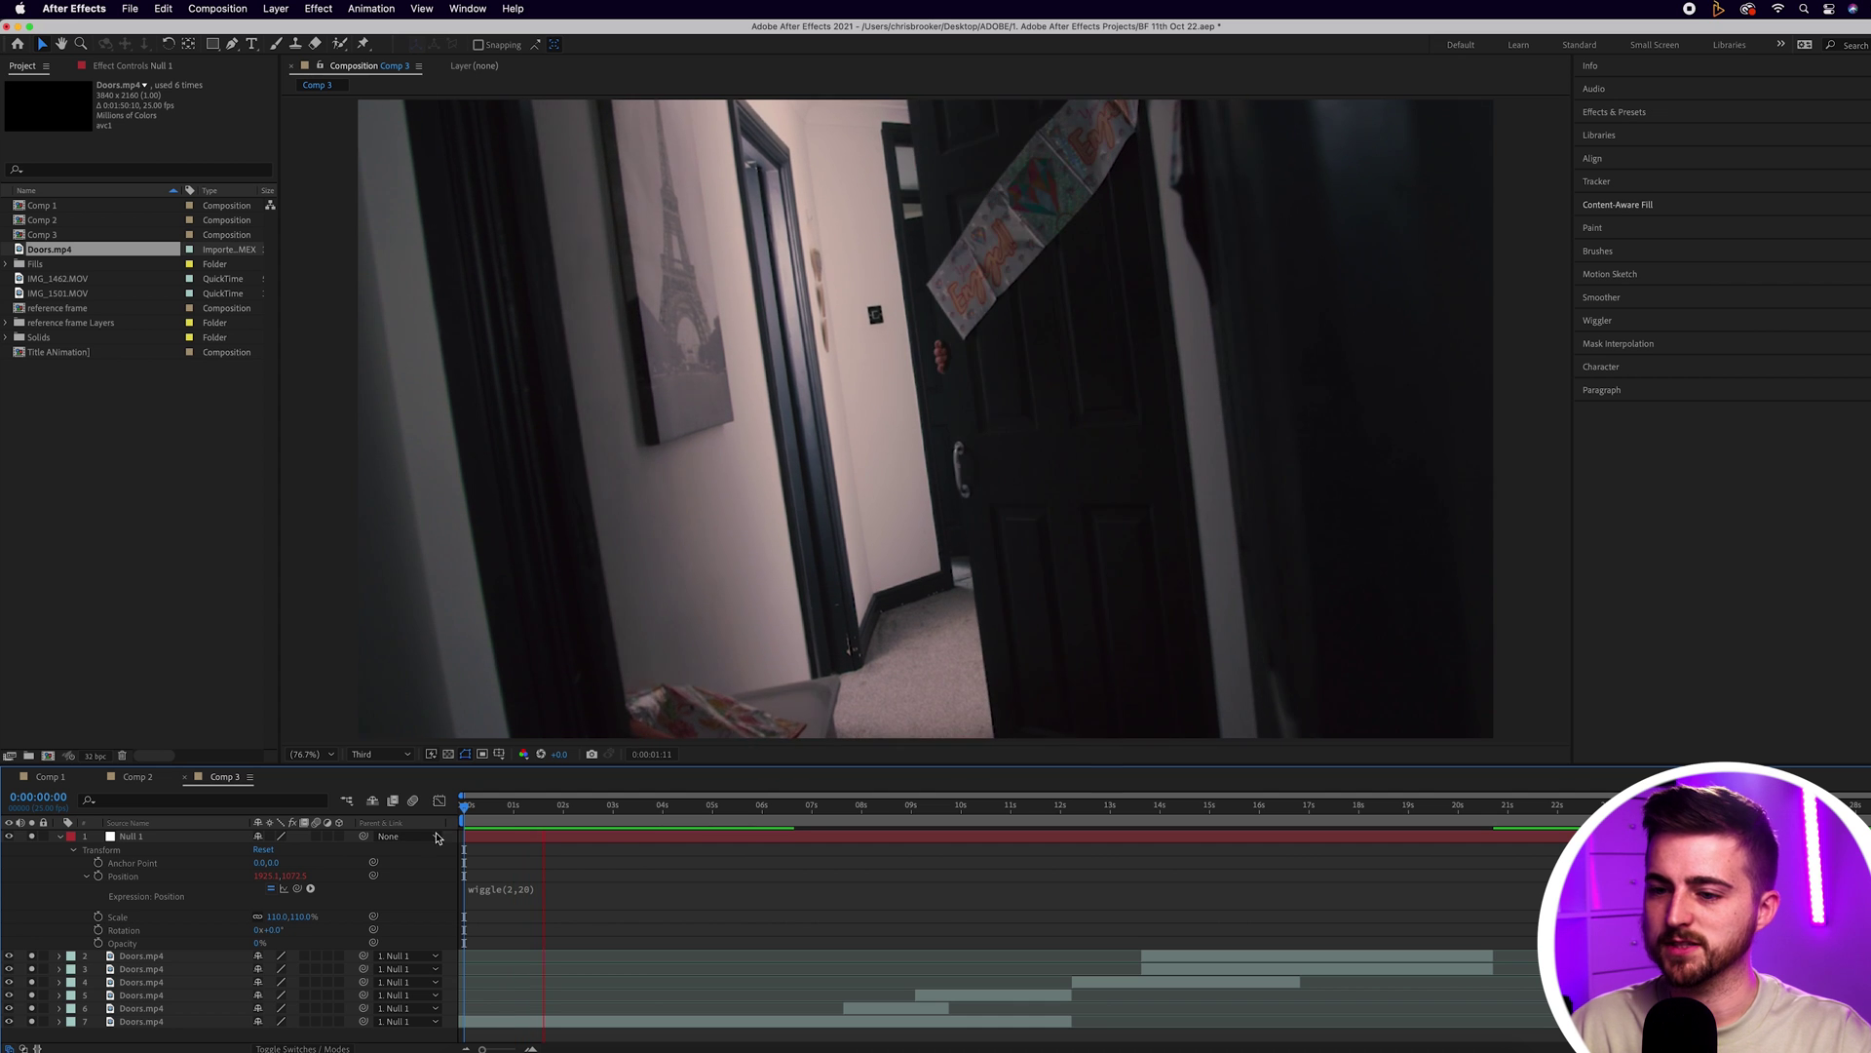